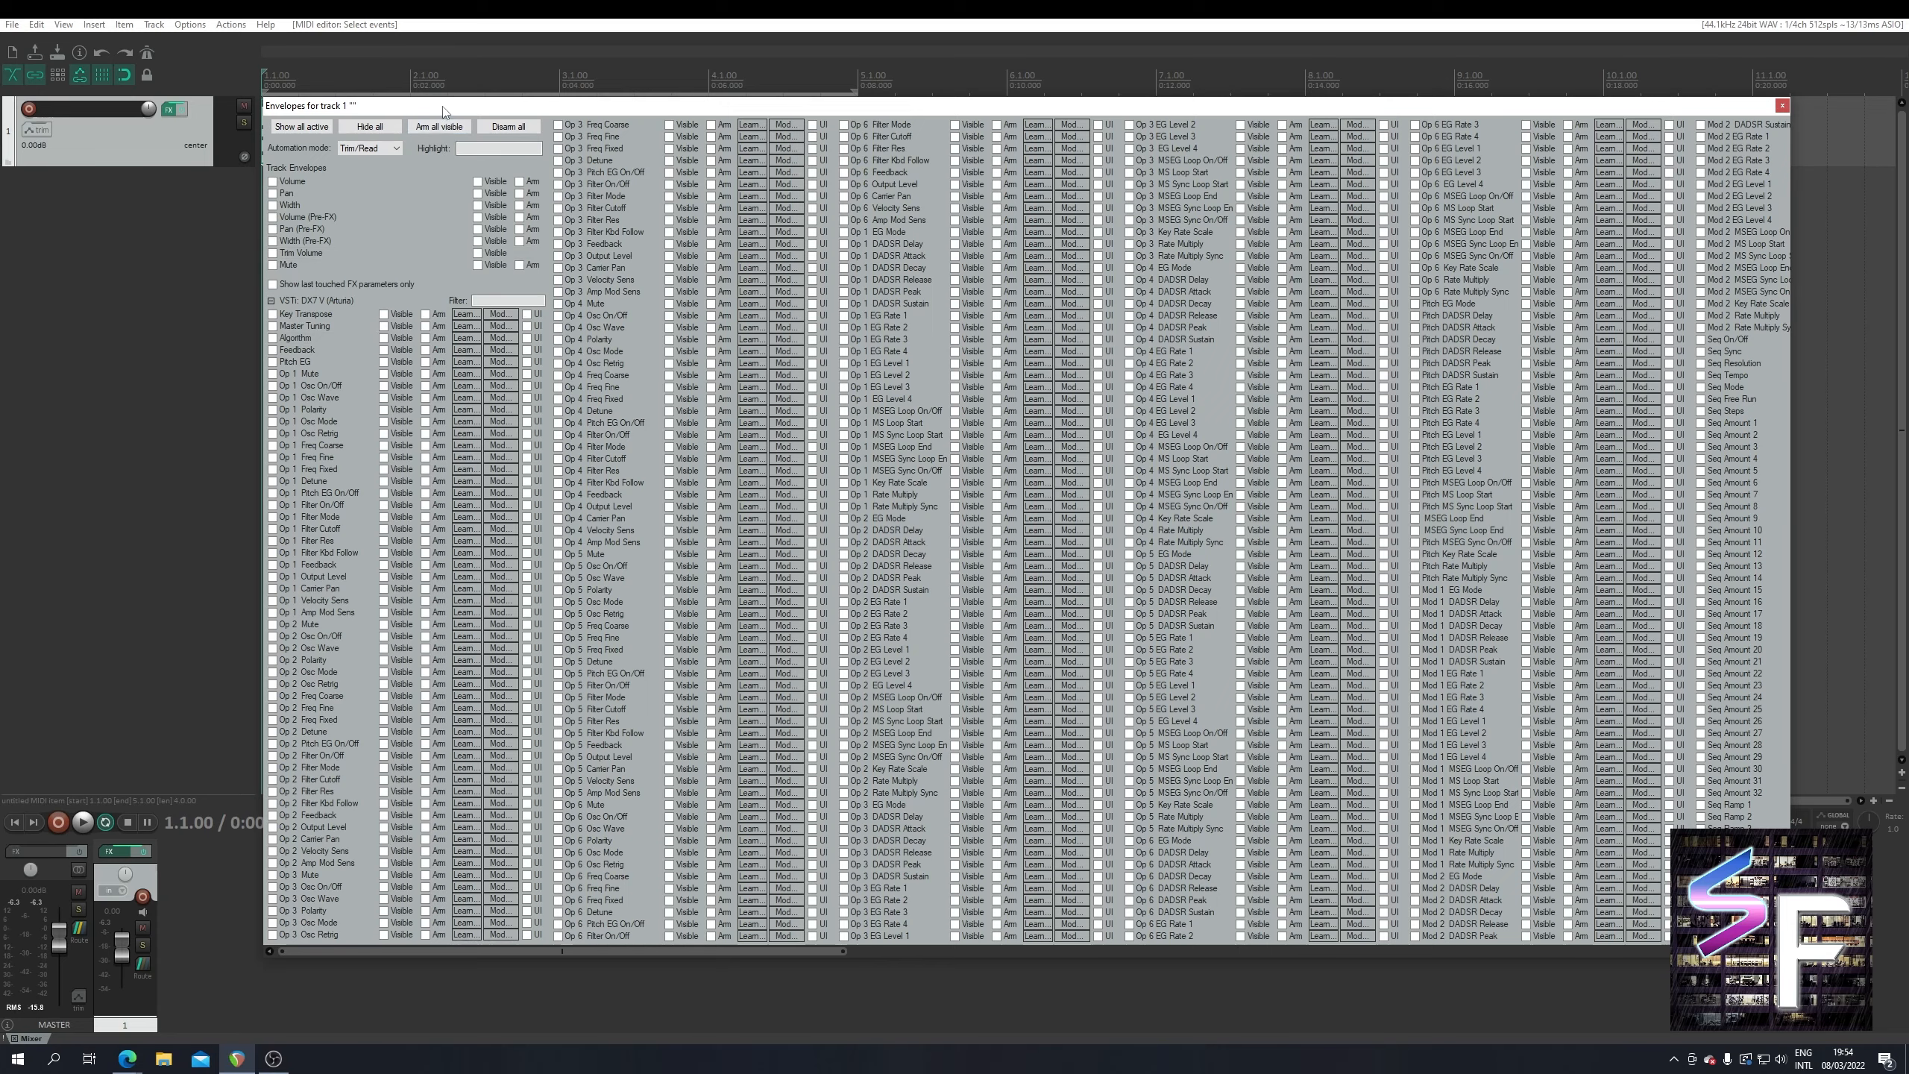
- Filter the DX7 V parameters in the track envelopes window by "macro" and show the Macro 2 envelope
{"action": "left_click_drag", "start_coordinate": [440, 105], "coordinate": [1119, 135]}
{"action": "left_click_drag", "start_coordinate": [815, 426], "coordinate": [524, 409]}
{"action": "left_click", "coordinate": [45, 130]}
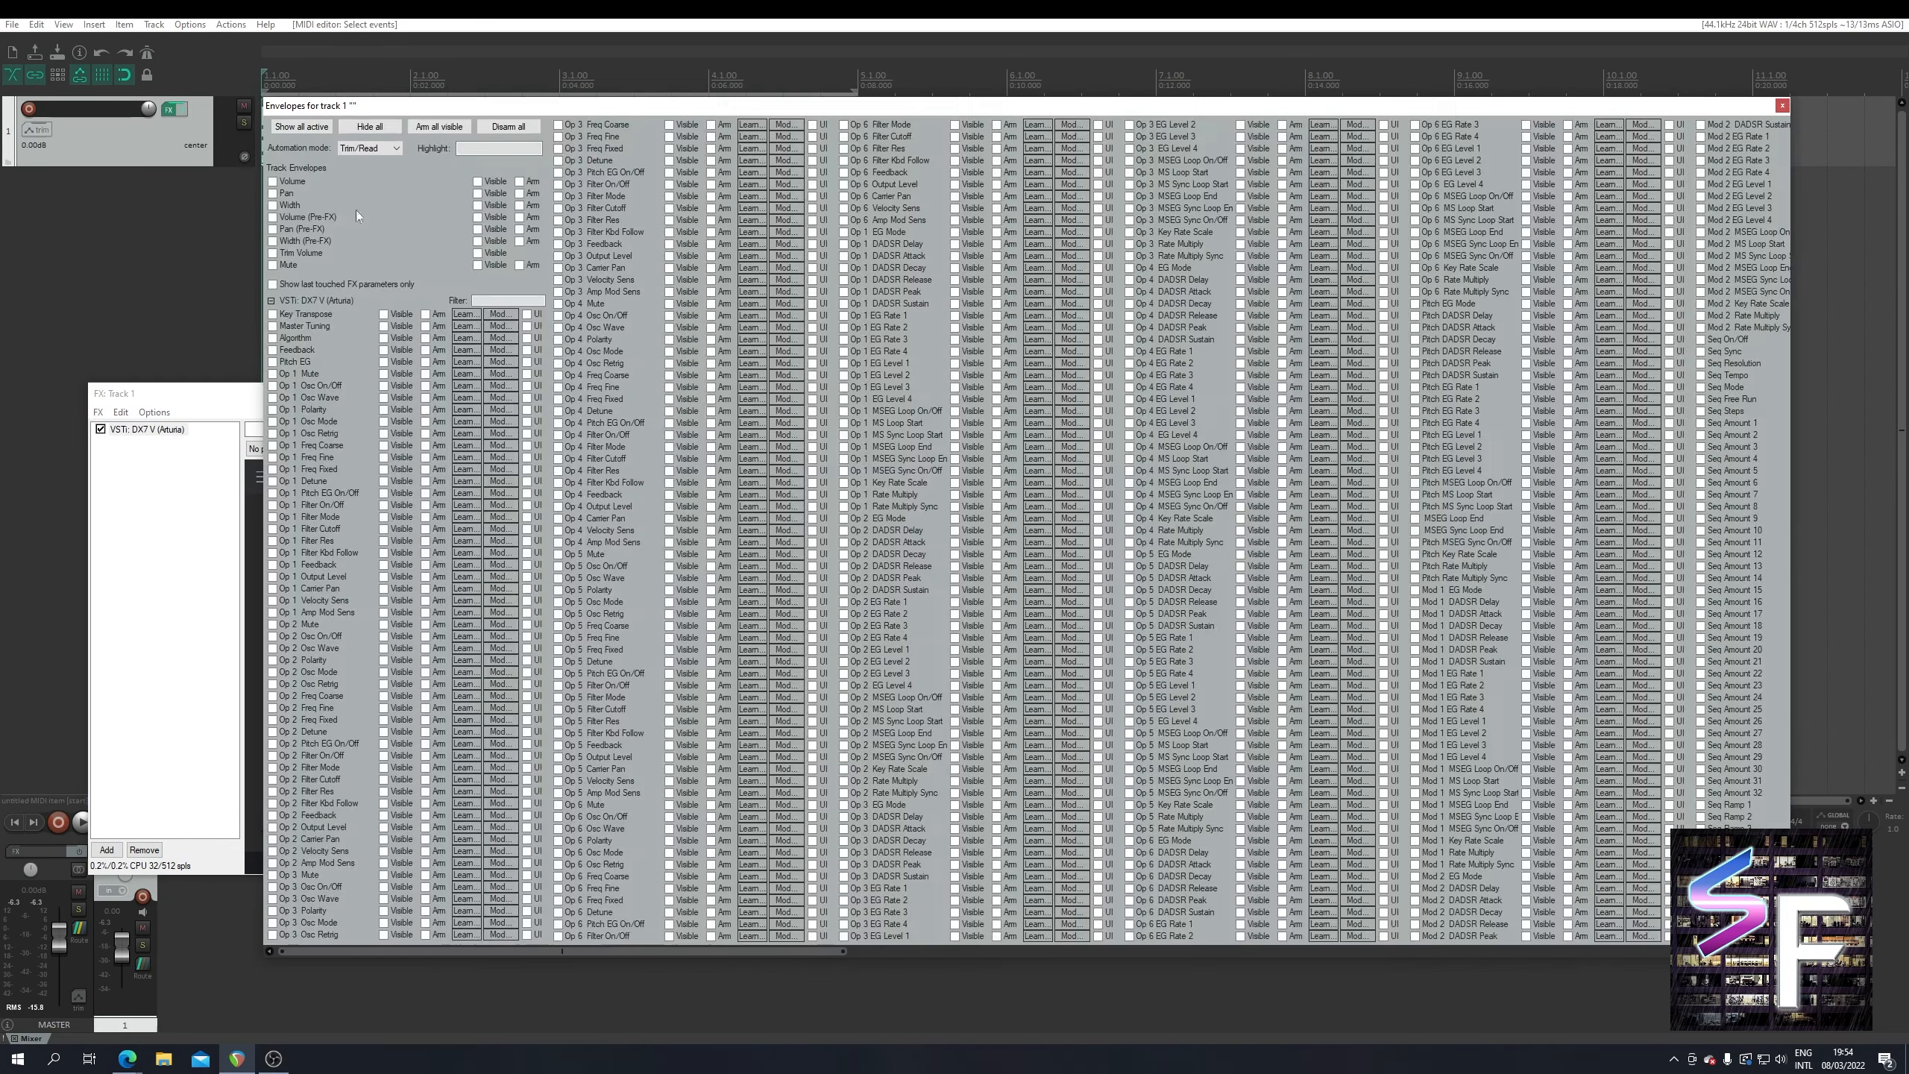
{"action": "left_click_drag", "start_coordinate": [492, 109], "coordinate": [945, 138]}
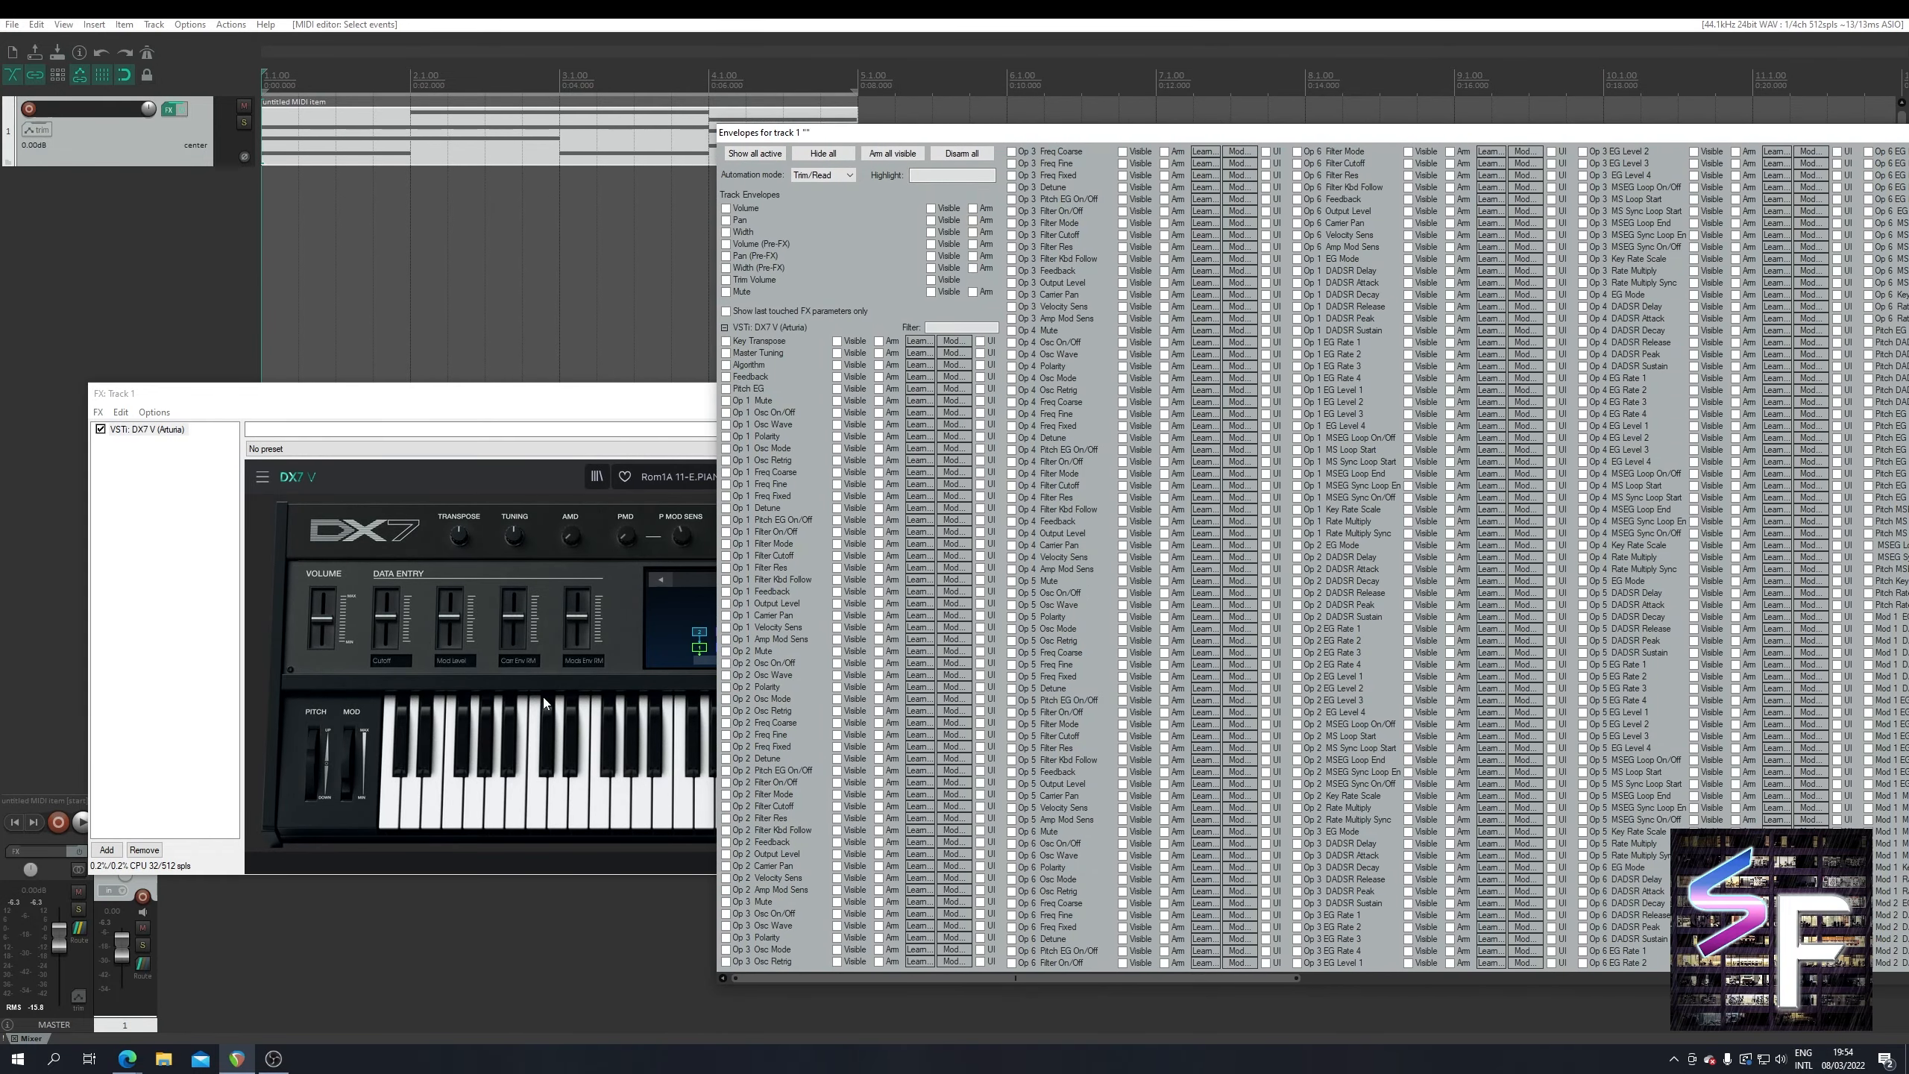
{"action": "left_click", "coordinate": [949, 327]}
{"action": "type", "text": "macro"}
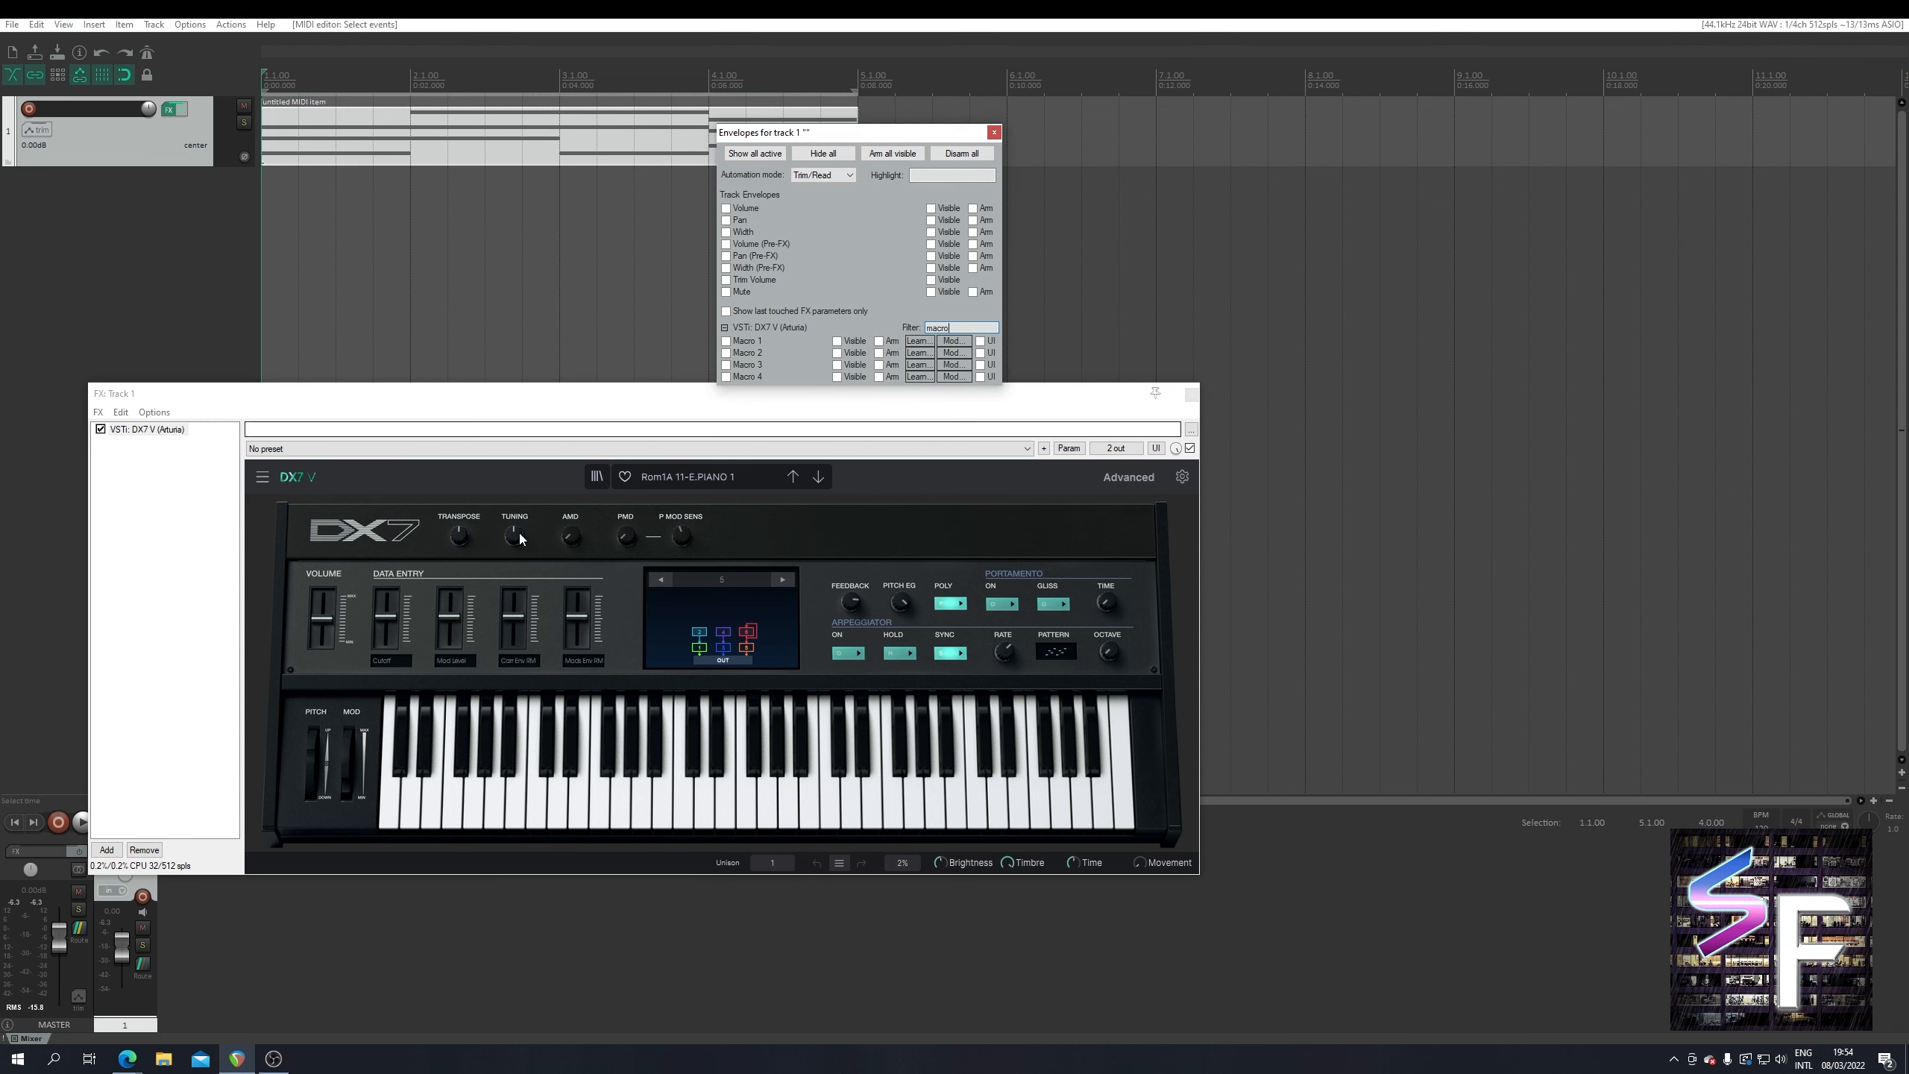
{"action": "left_click", "coordinate": [754, 354]}
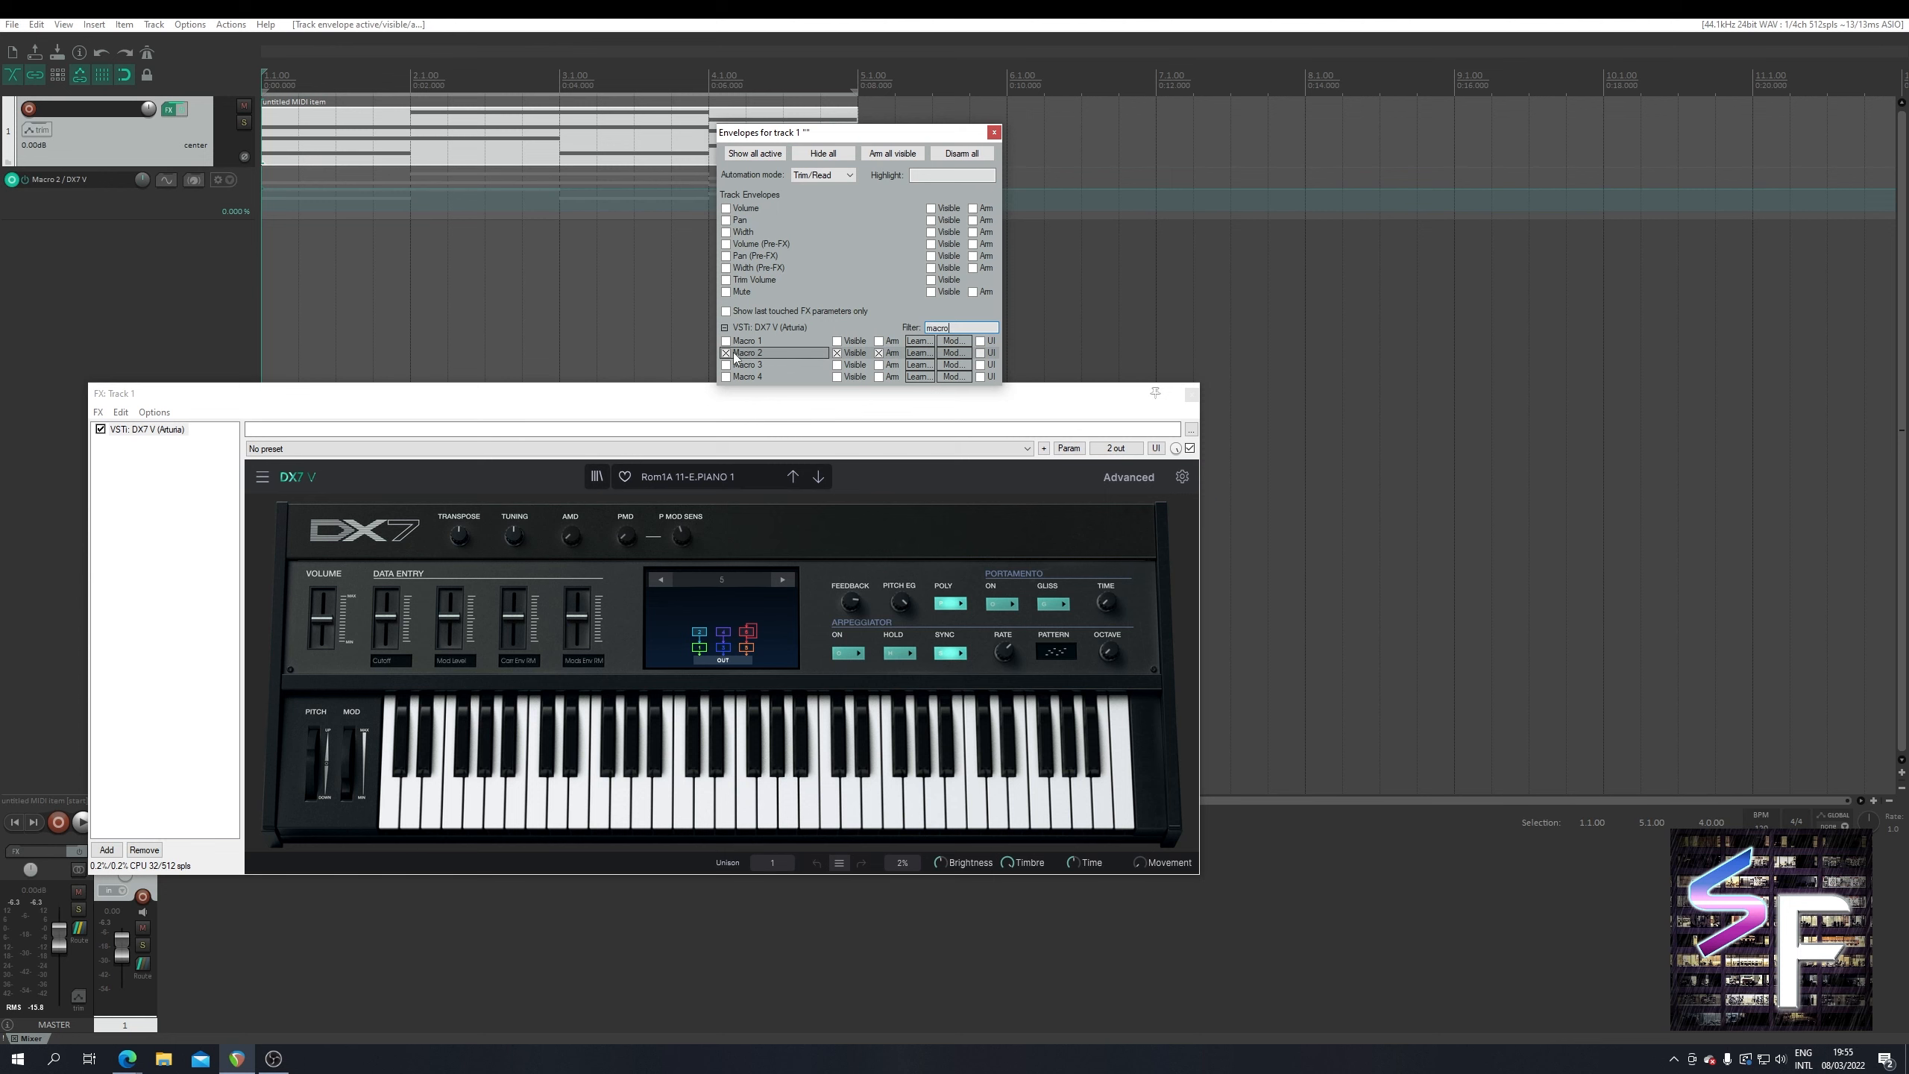
- Open parameter modulation for Macro 2 and enable an LFO with centered direction
{"action": "left_click", "coordinate": [955, 353]}
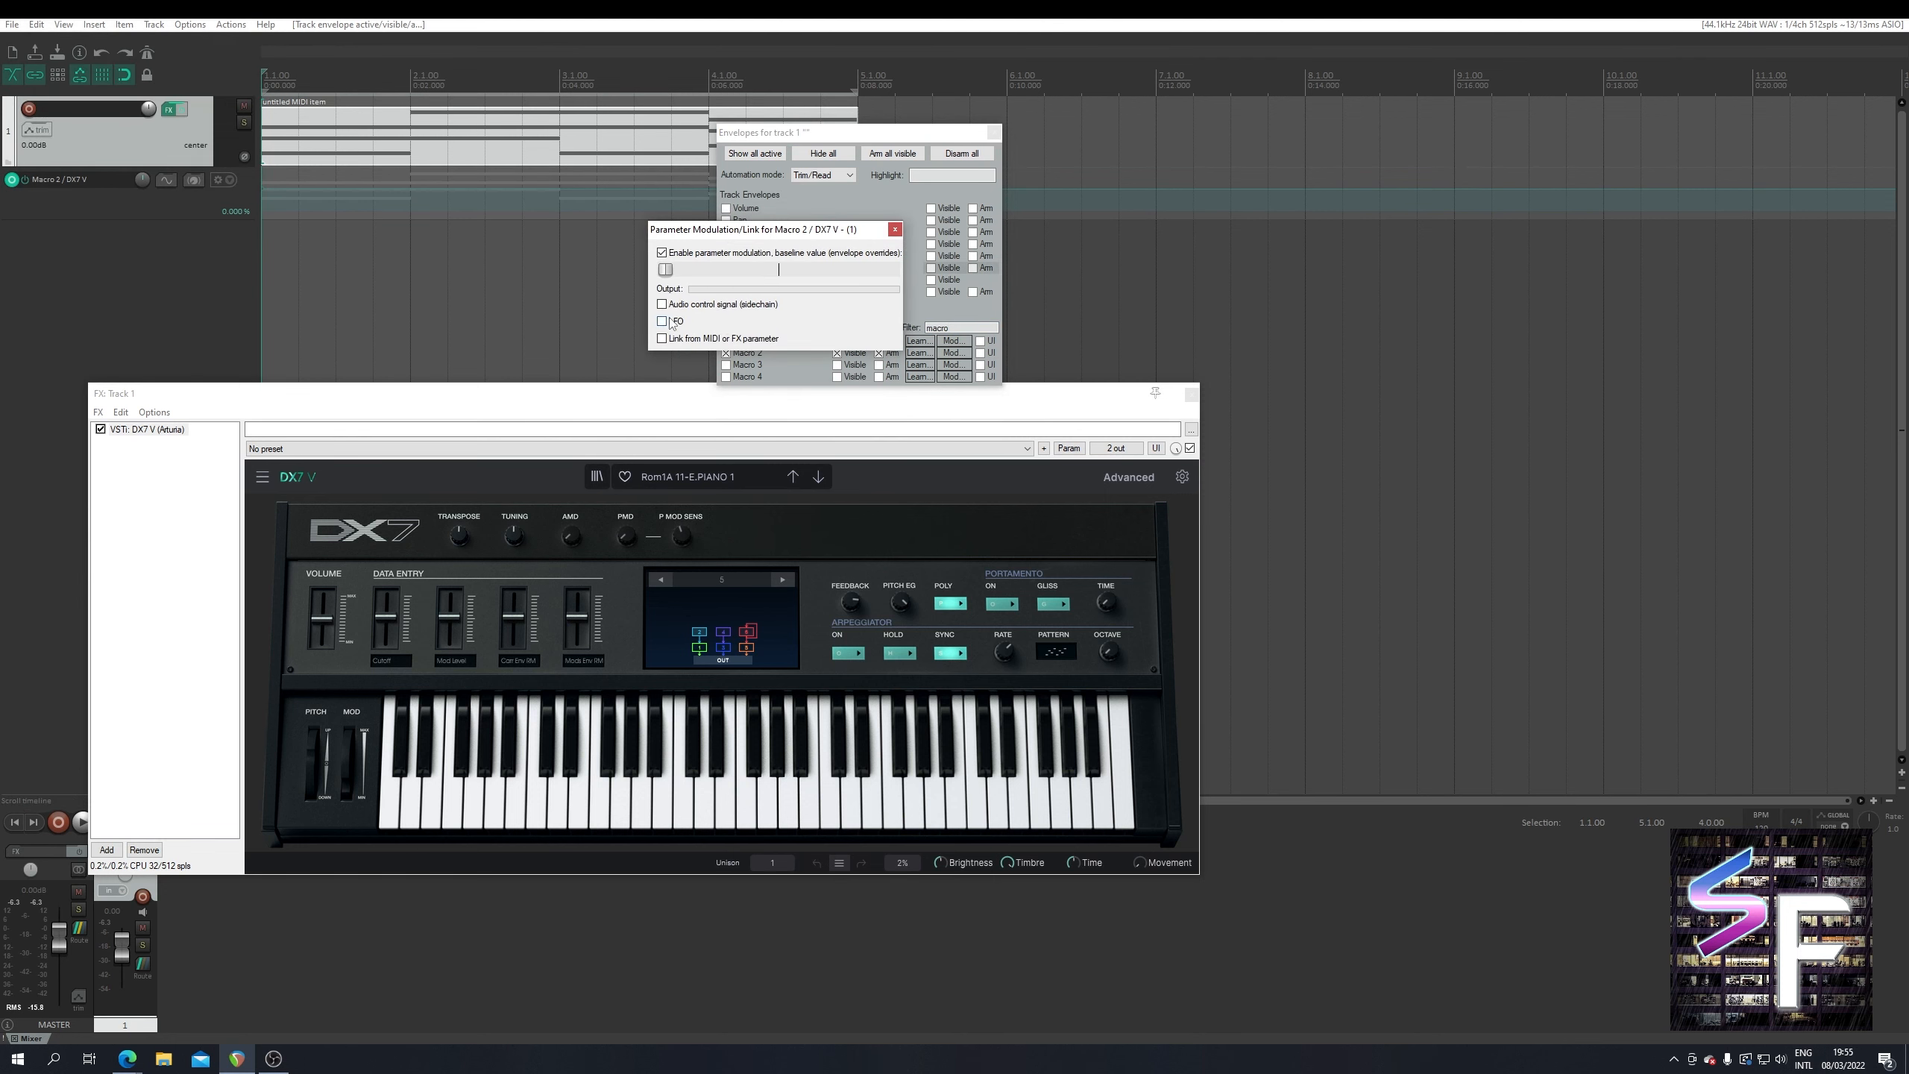
{"action": "left_click", "coordinate": [671, 323]}
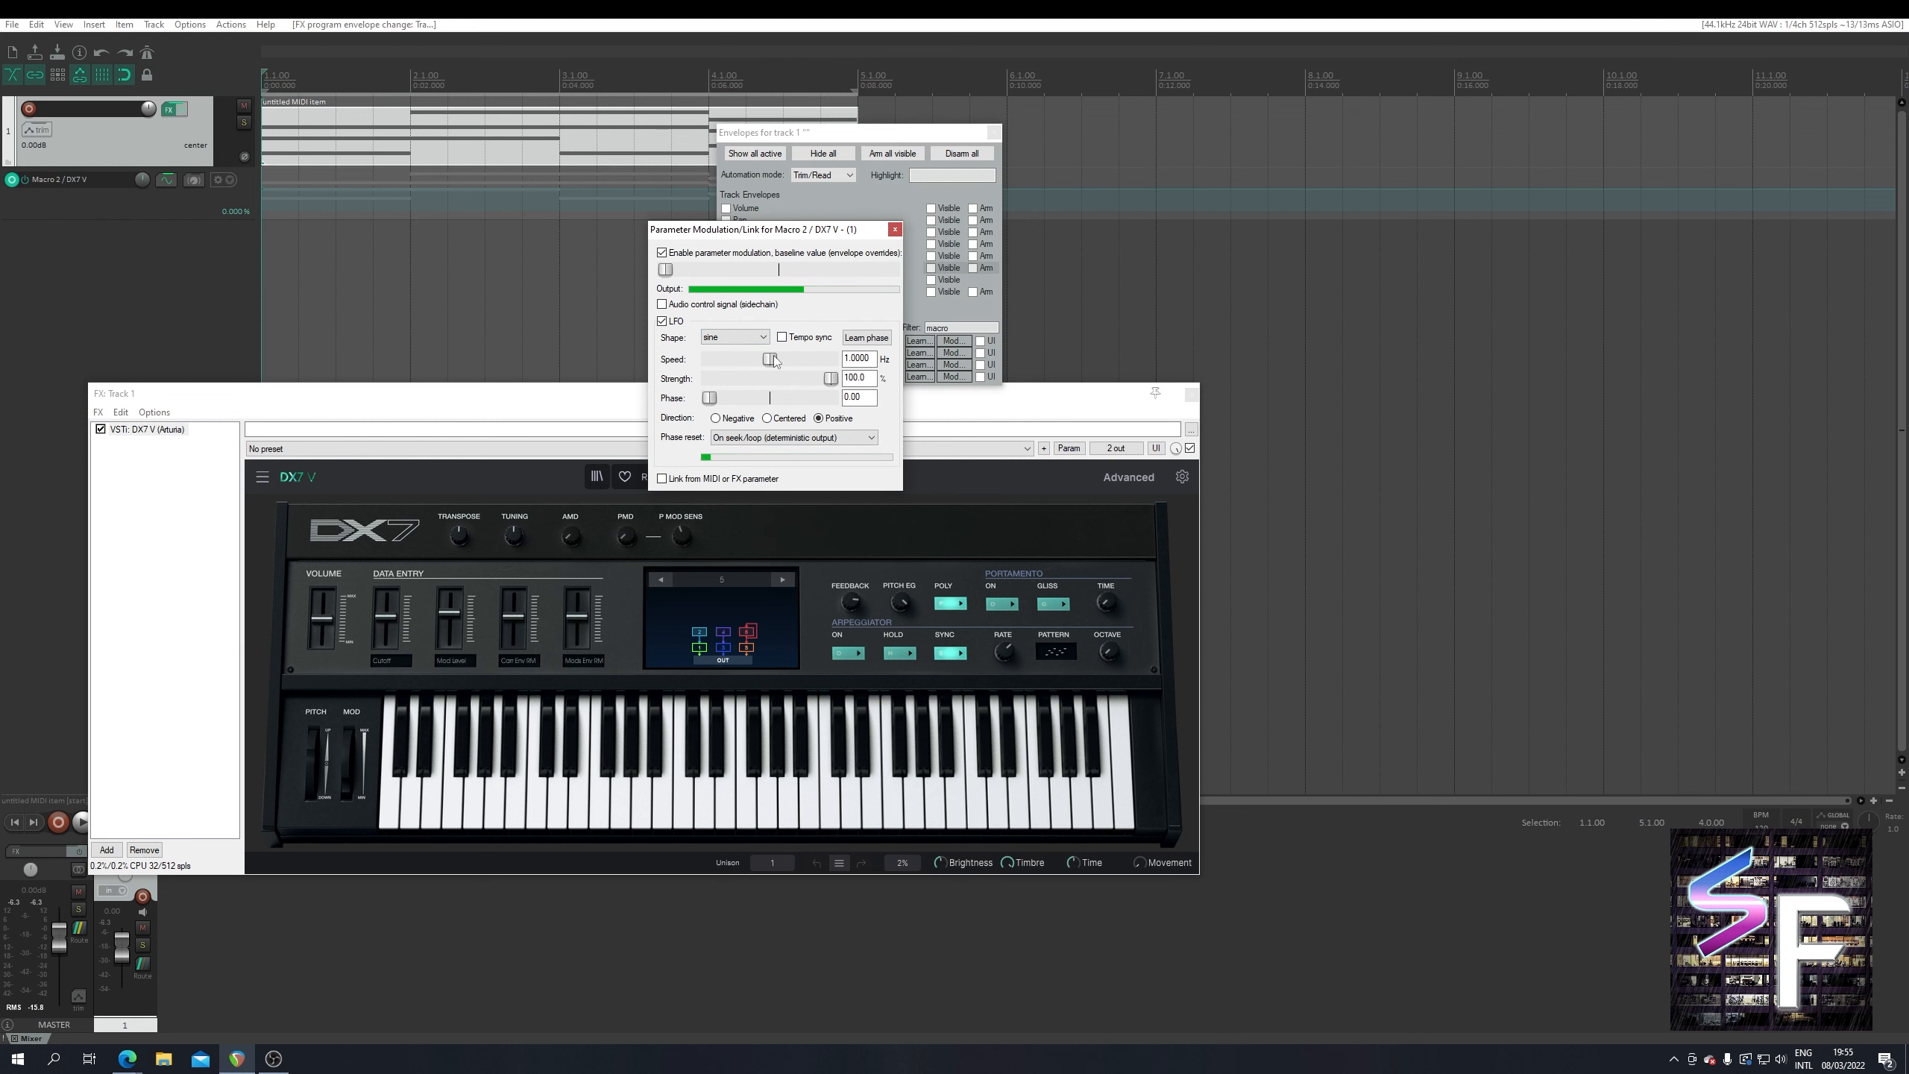
{"action": "left_click", "coordinate": [768, 418]}
- Try the square and saw L shapes for the Macro 2 LFO, ending on random
{"action": "left_click", "coordinate": [736, 338]}
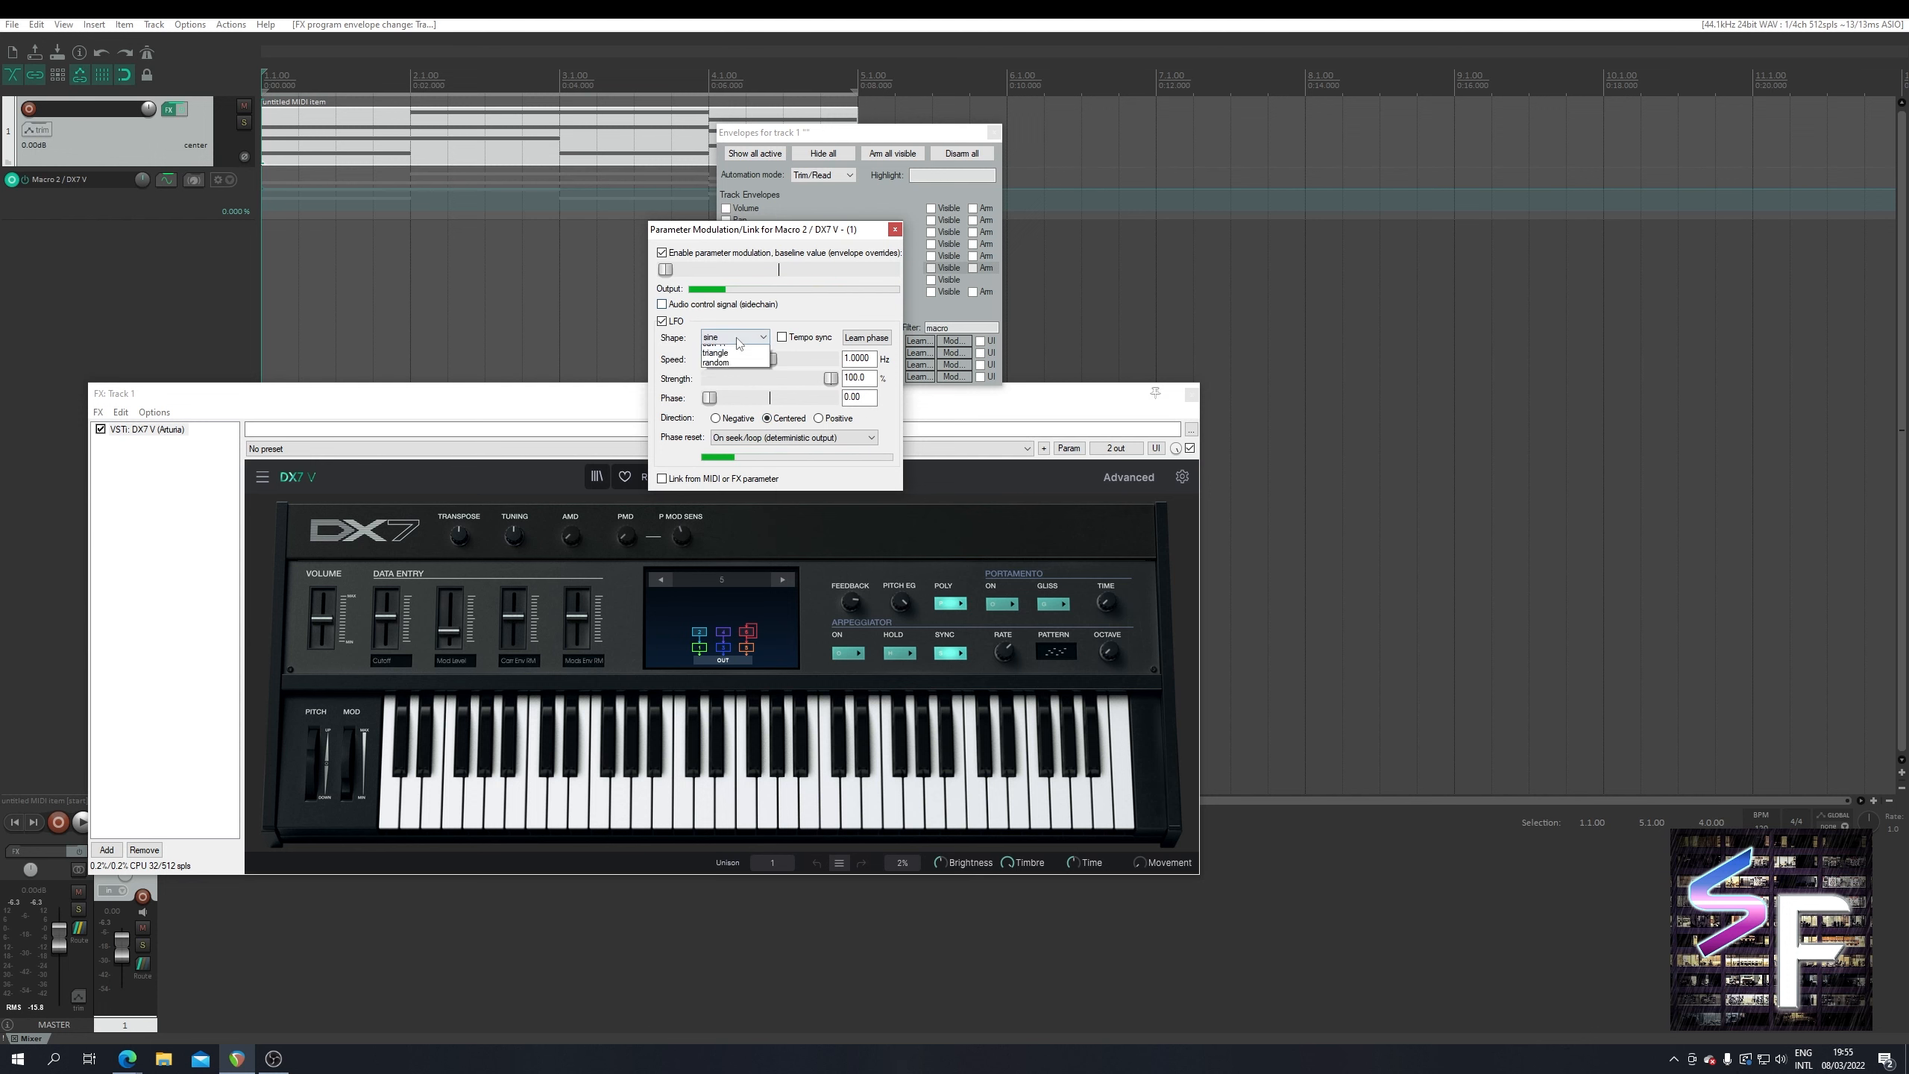
{"action": "left_click", "coordinate": [722, 360]}
{"action": "left_click", "coordinate": [735, 338]}
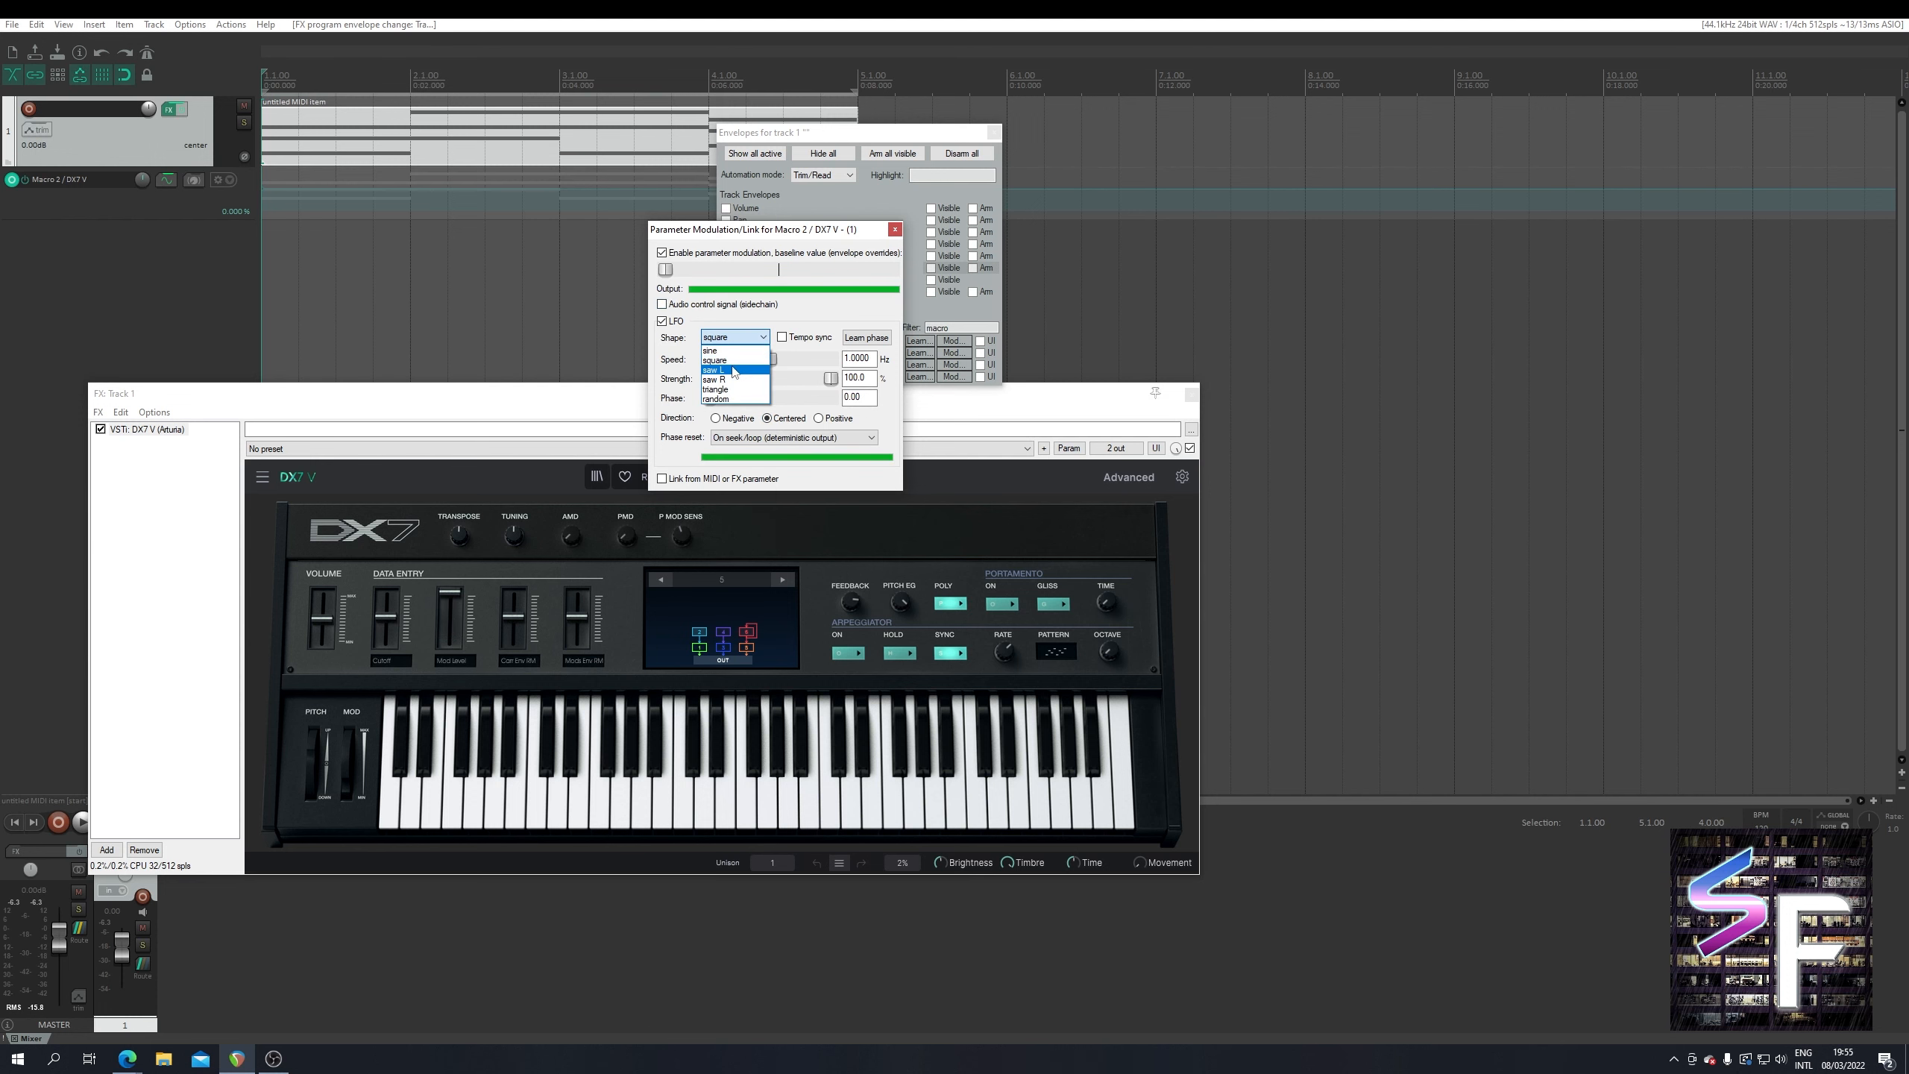
{"action": "left_click", "coordinate": [733, 370]}
{"action": "left_click", "coordinate": [734, 337]}
{"action": "left_click", "coordinate": [736, 399]}
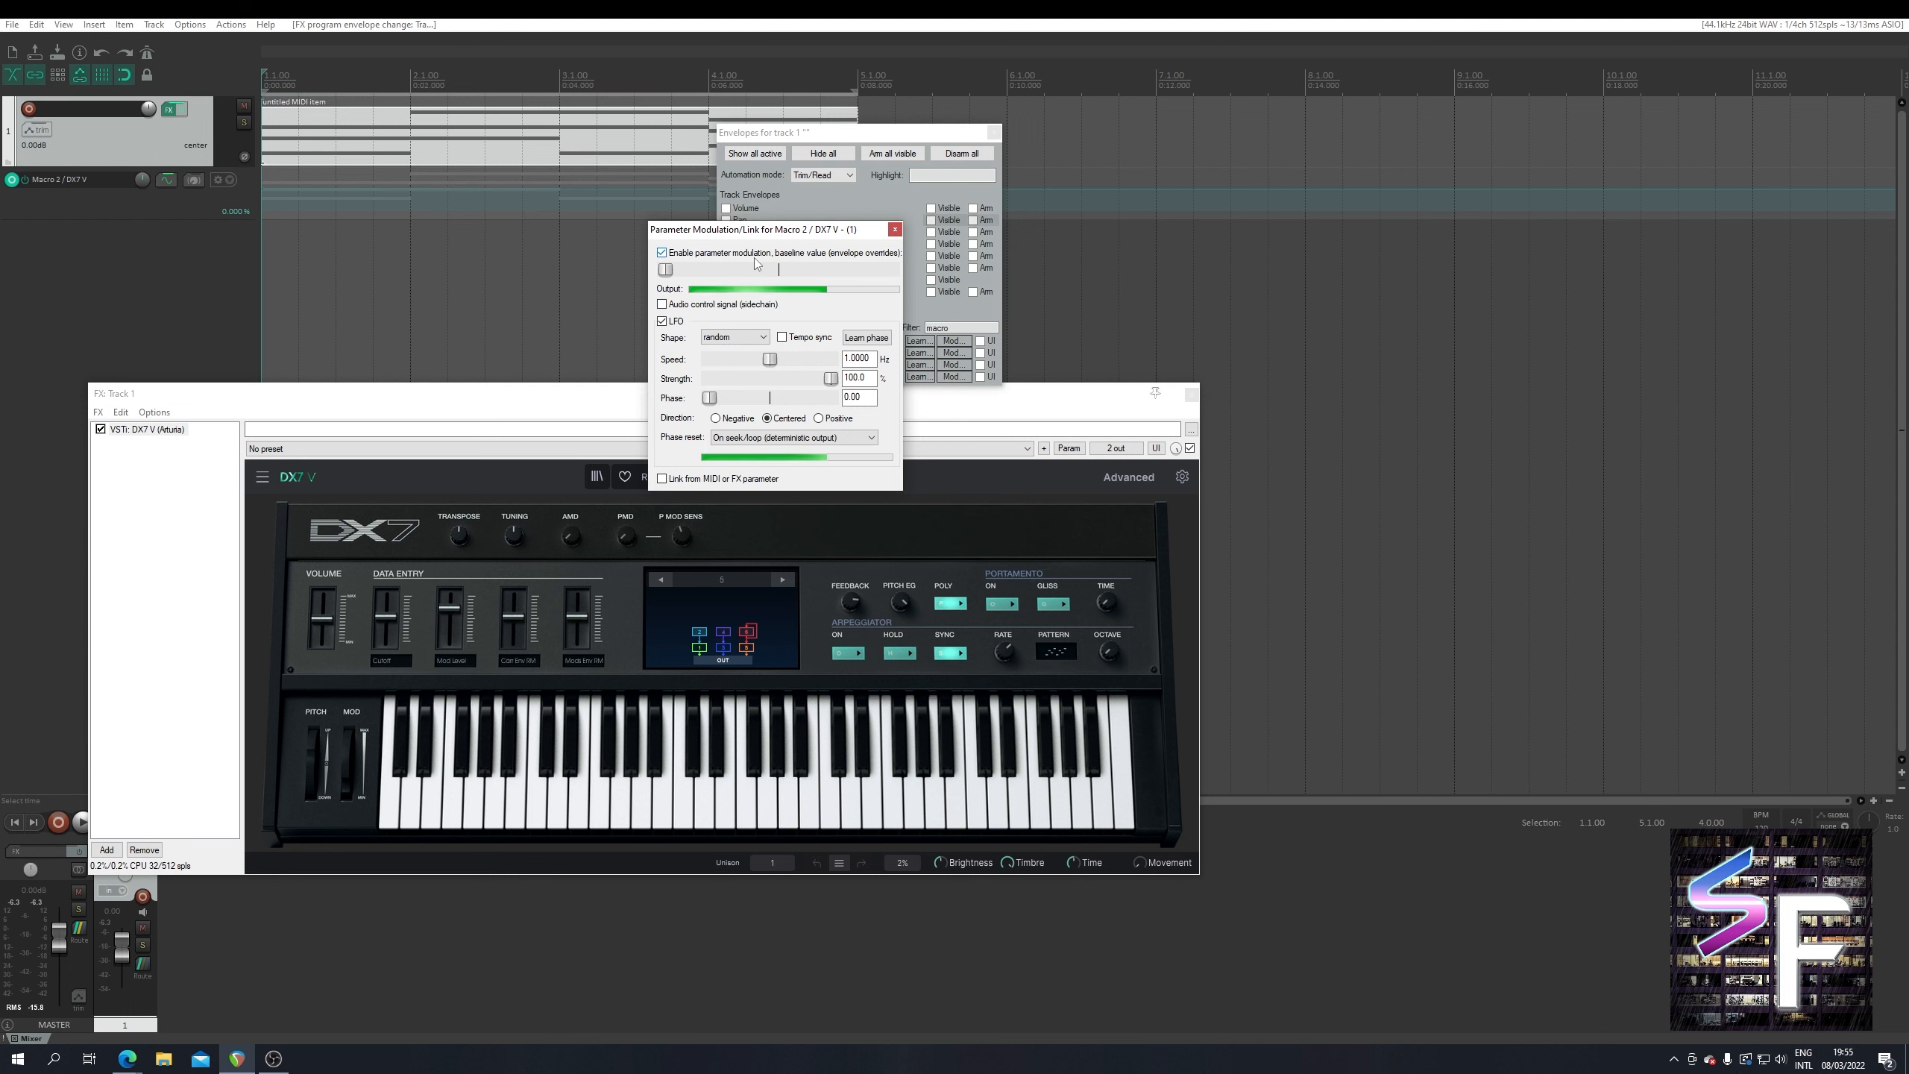
{"action": "left_click", "coordinate": [733, 338]}
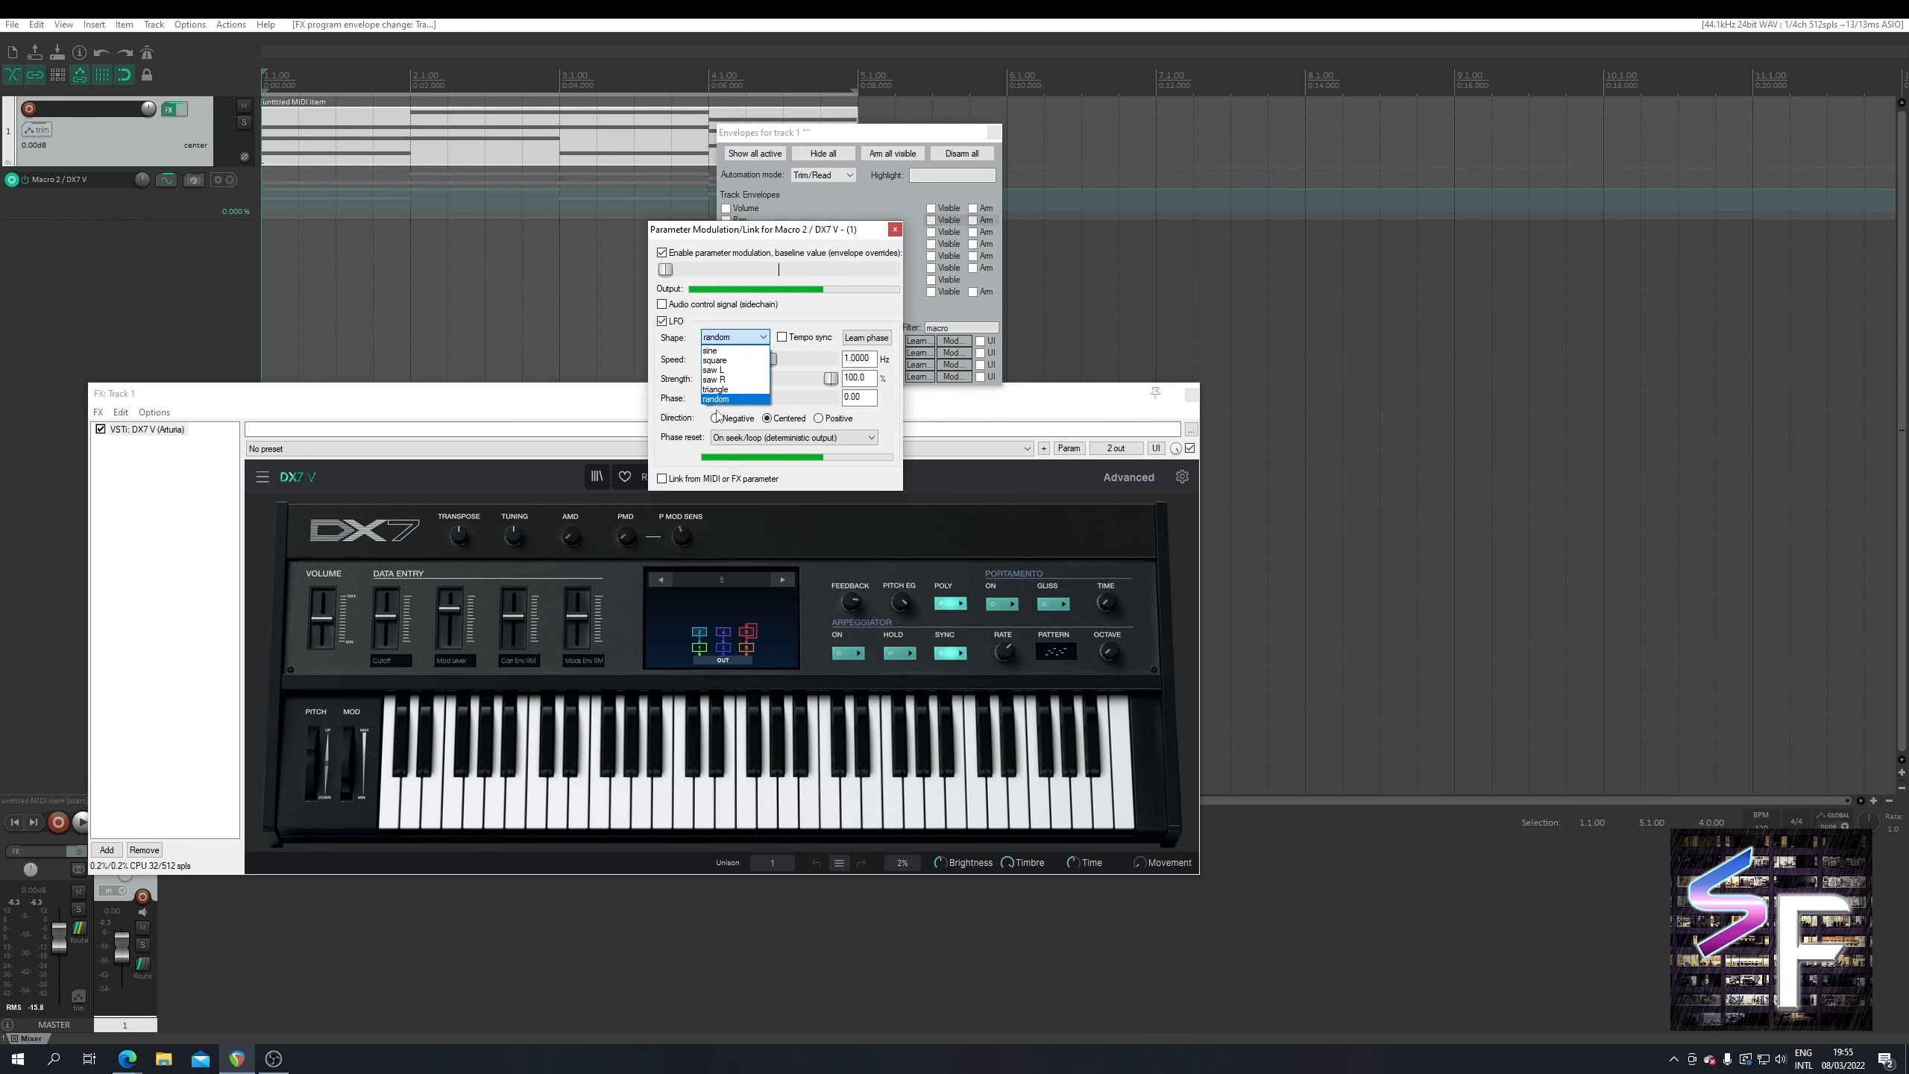
{"action": "left_click", "coordinate": [715, 399]}
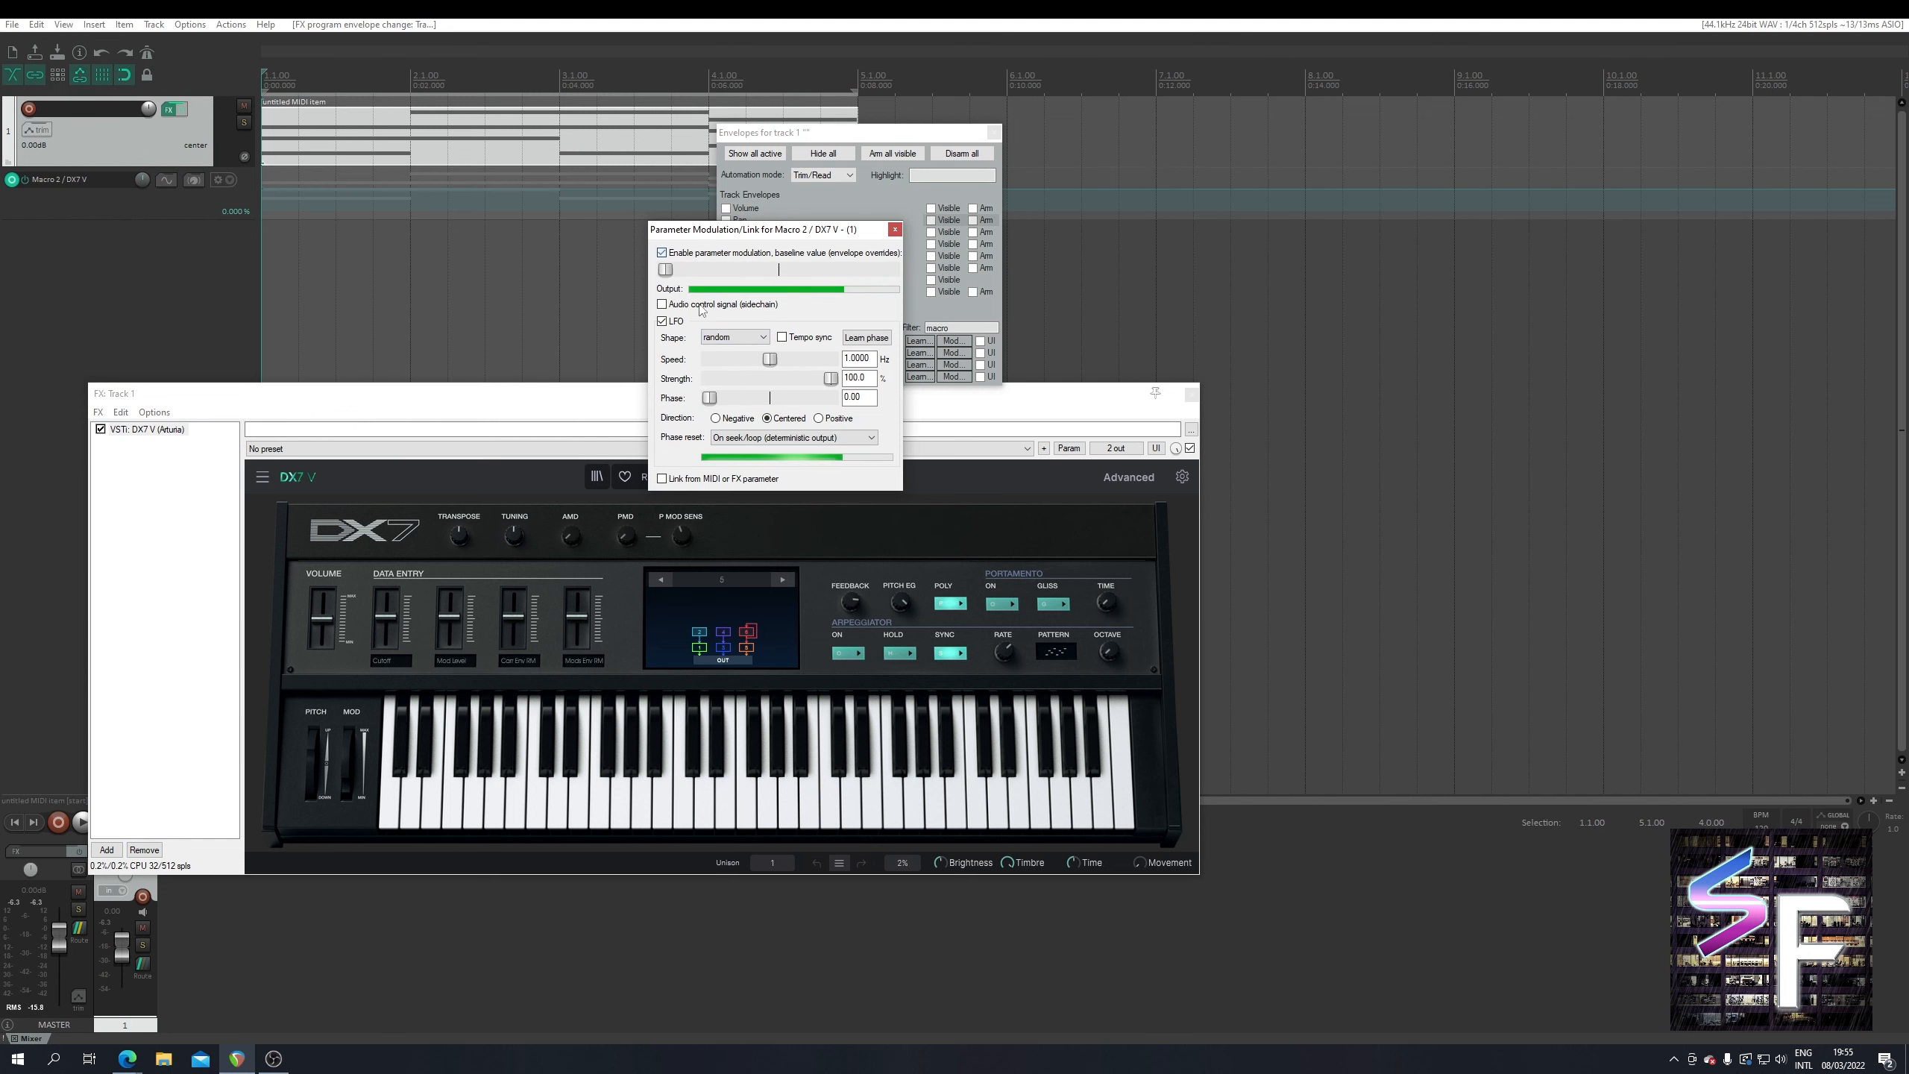
- Turn off the LFO and parameter modulation for Macro 2, and close its modulation window
{"action": "left_click", "coordinate": [661, 321]}
{"action": "left_click", "coordinate": [847, 253]}
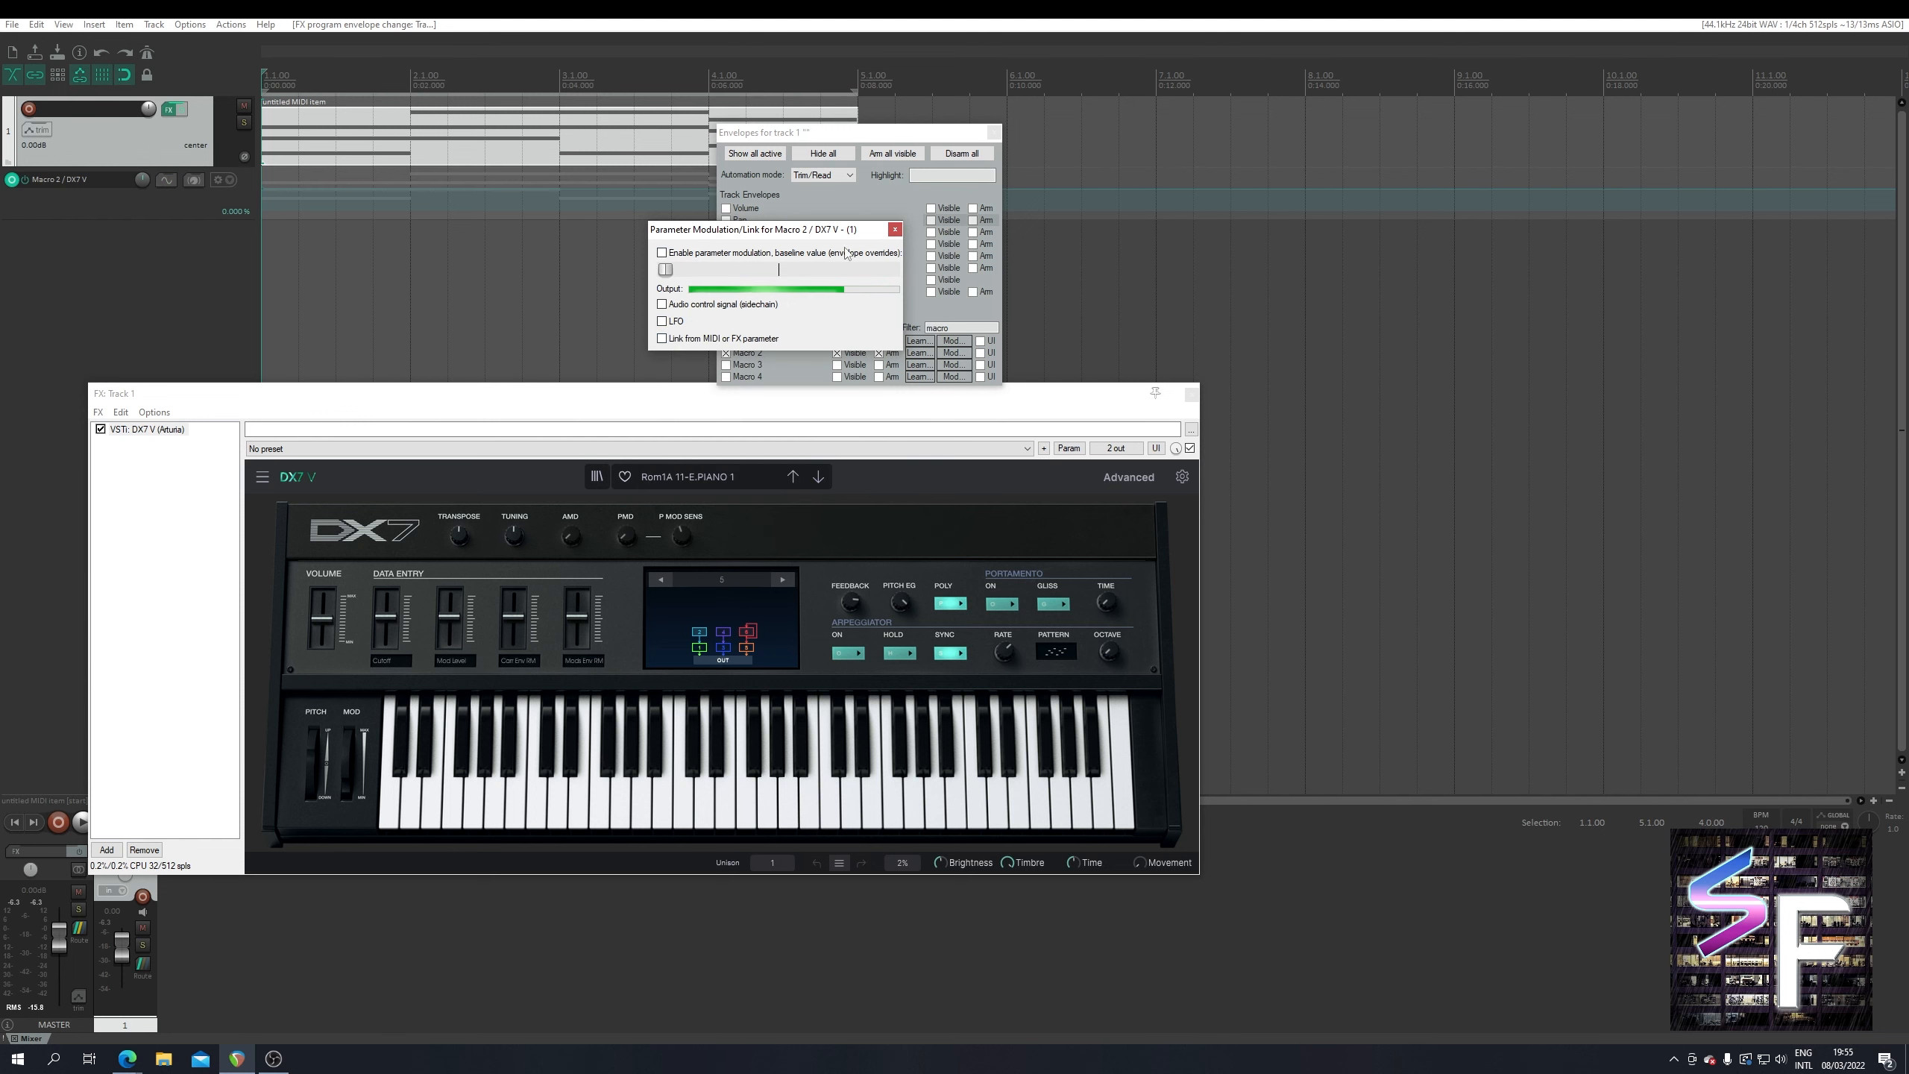
{"action": "left_click", "coordinate": [895, 229]}
- Search the plugins for "voltage" and add VSTi: Voltage Modular (Cherry Audio) to Track 1's effects chain
{"action": "left_click_drag", "start_coordinate": [686, 395], "coordinate": [921, 482]}
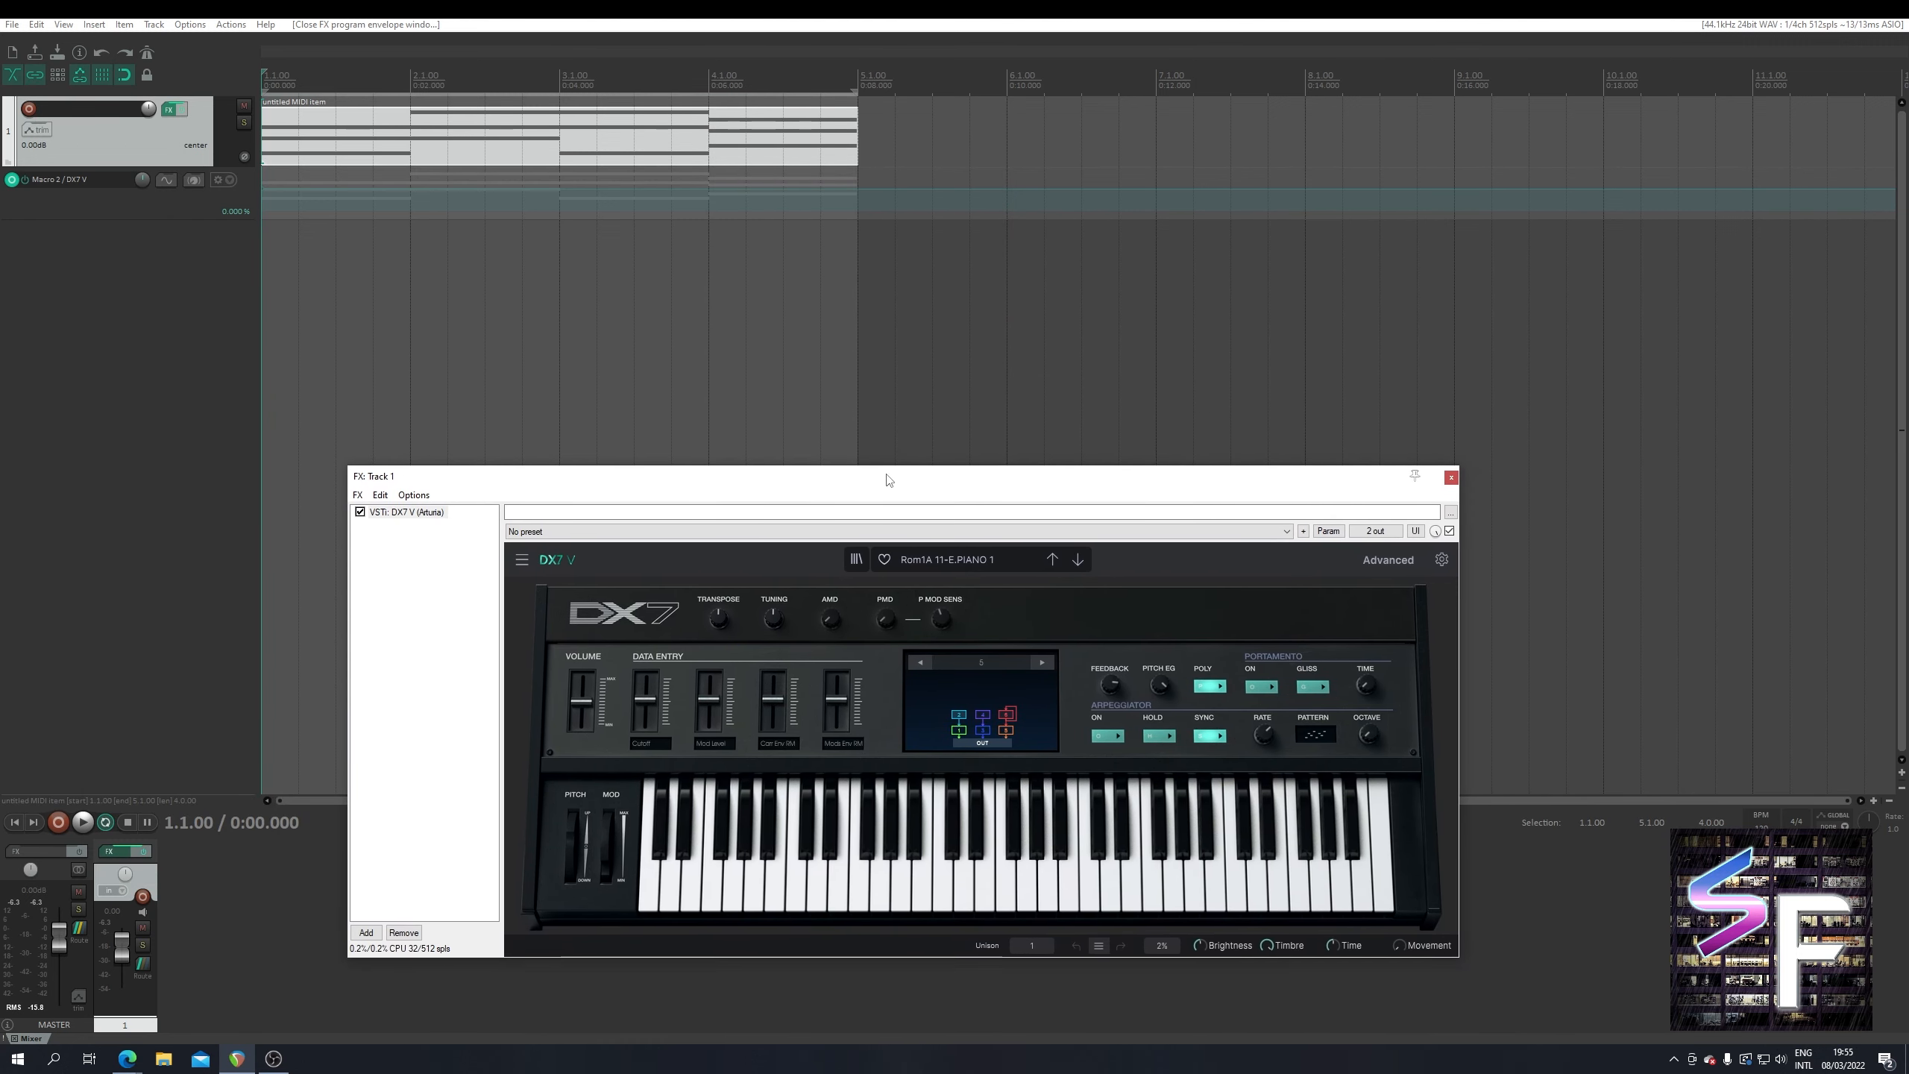
{"action": "left_click", "coordinate": [396, 571]}
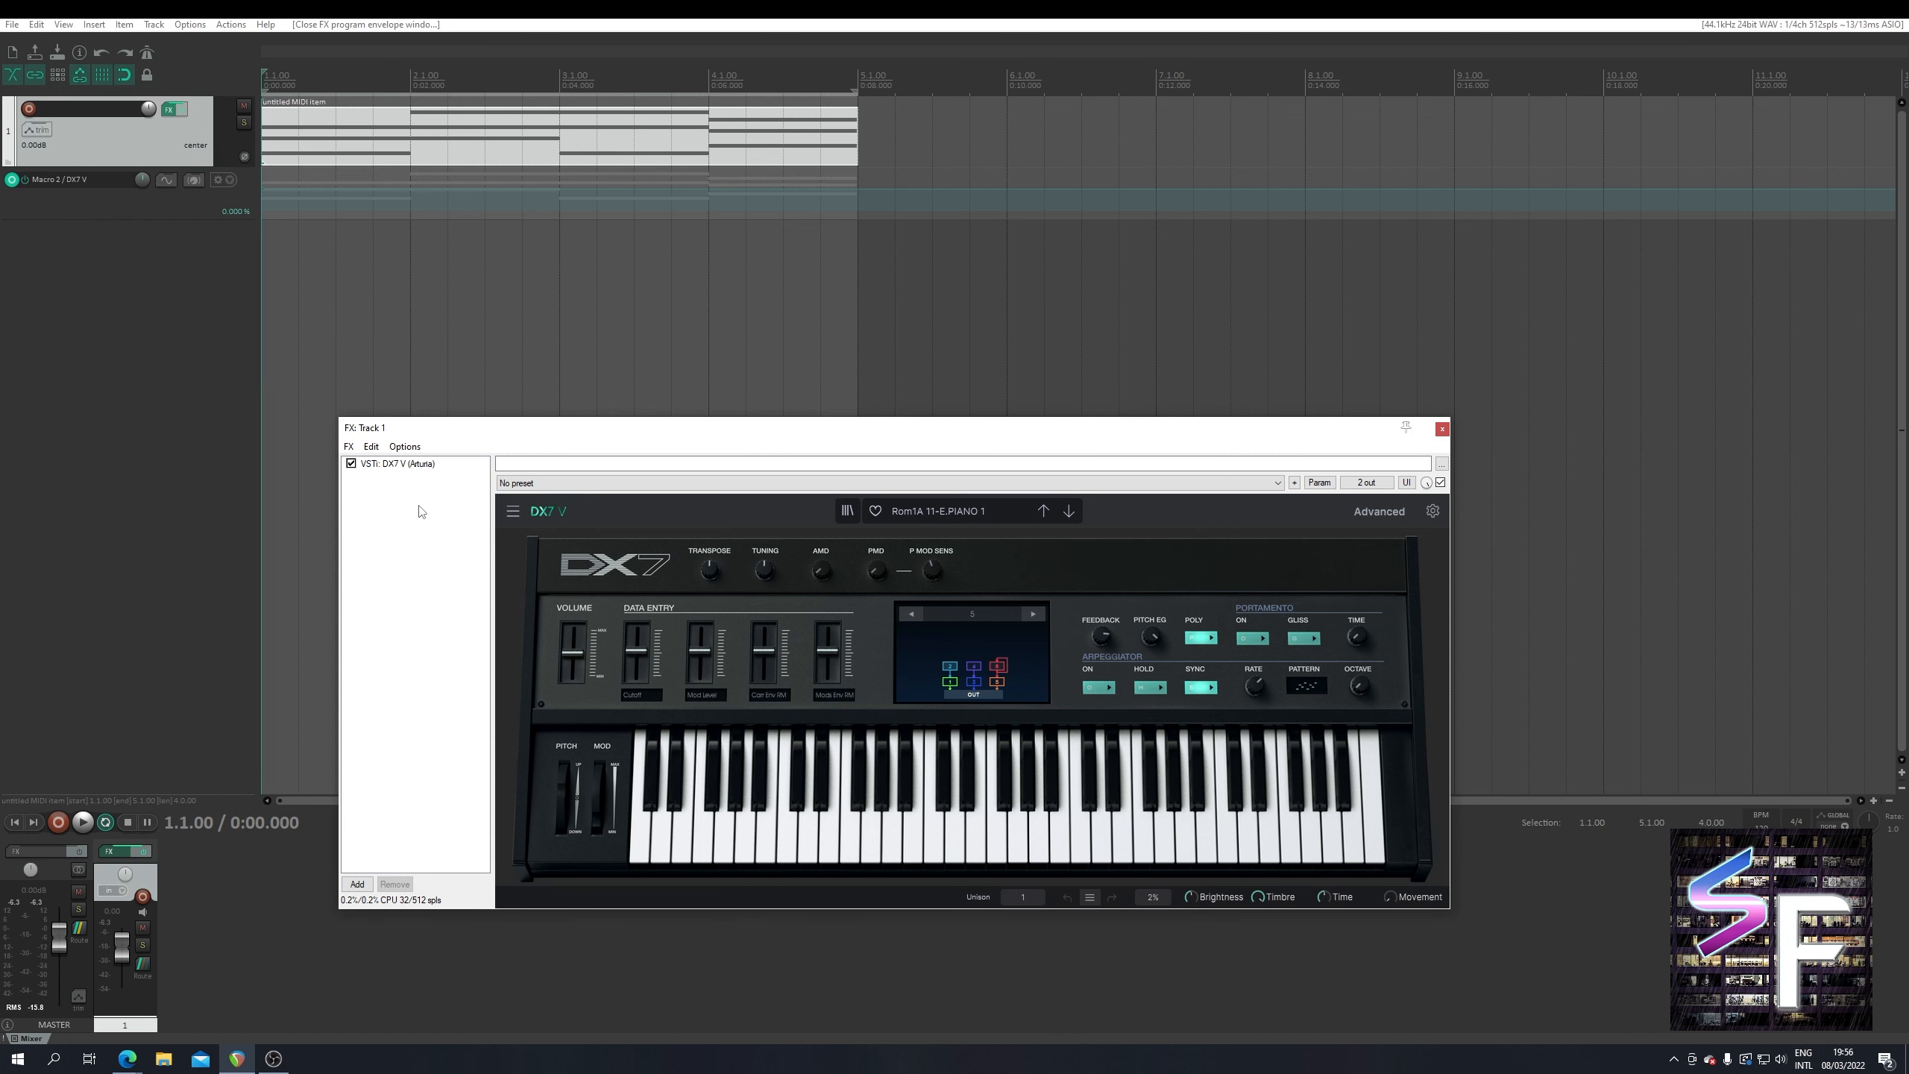
{"action": "double_click", "coordinate": [422, 512]}
{"action": "type", "text": "voltage"}
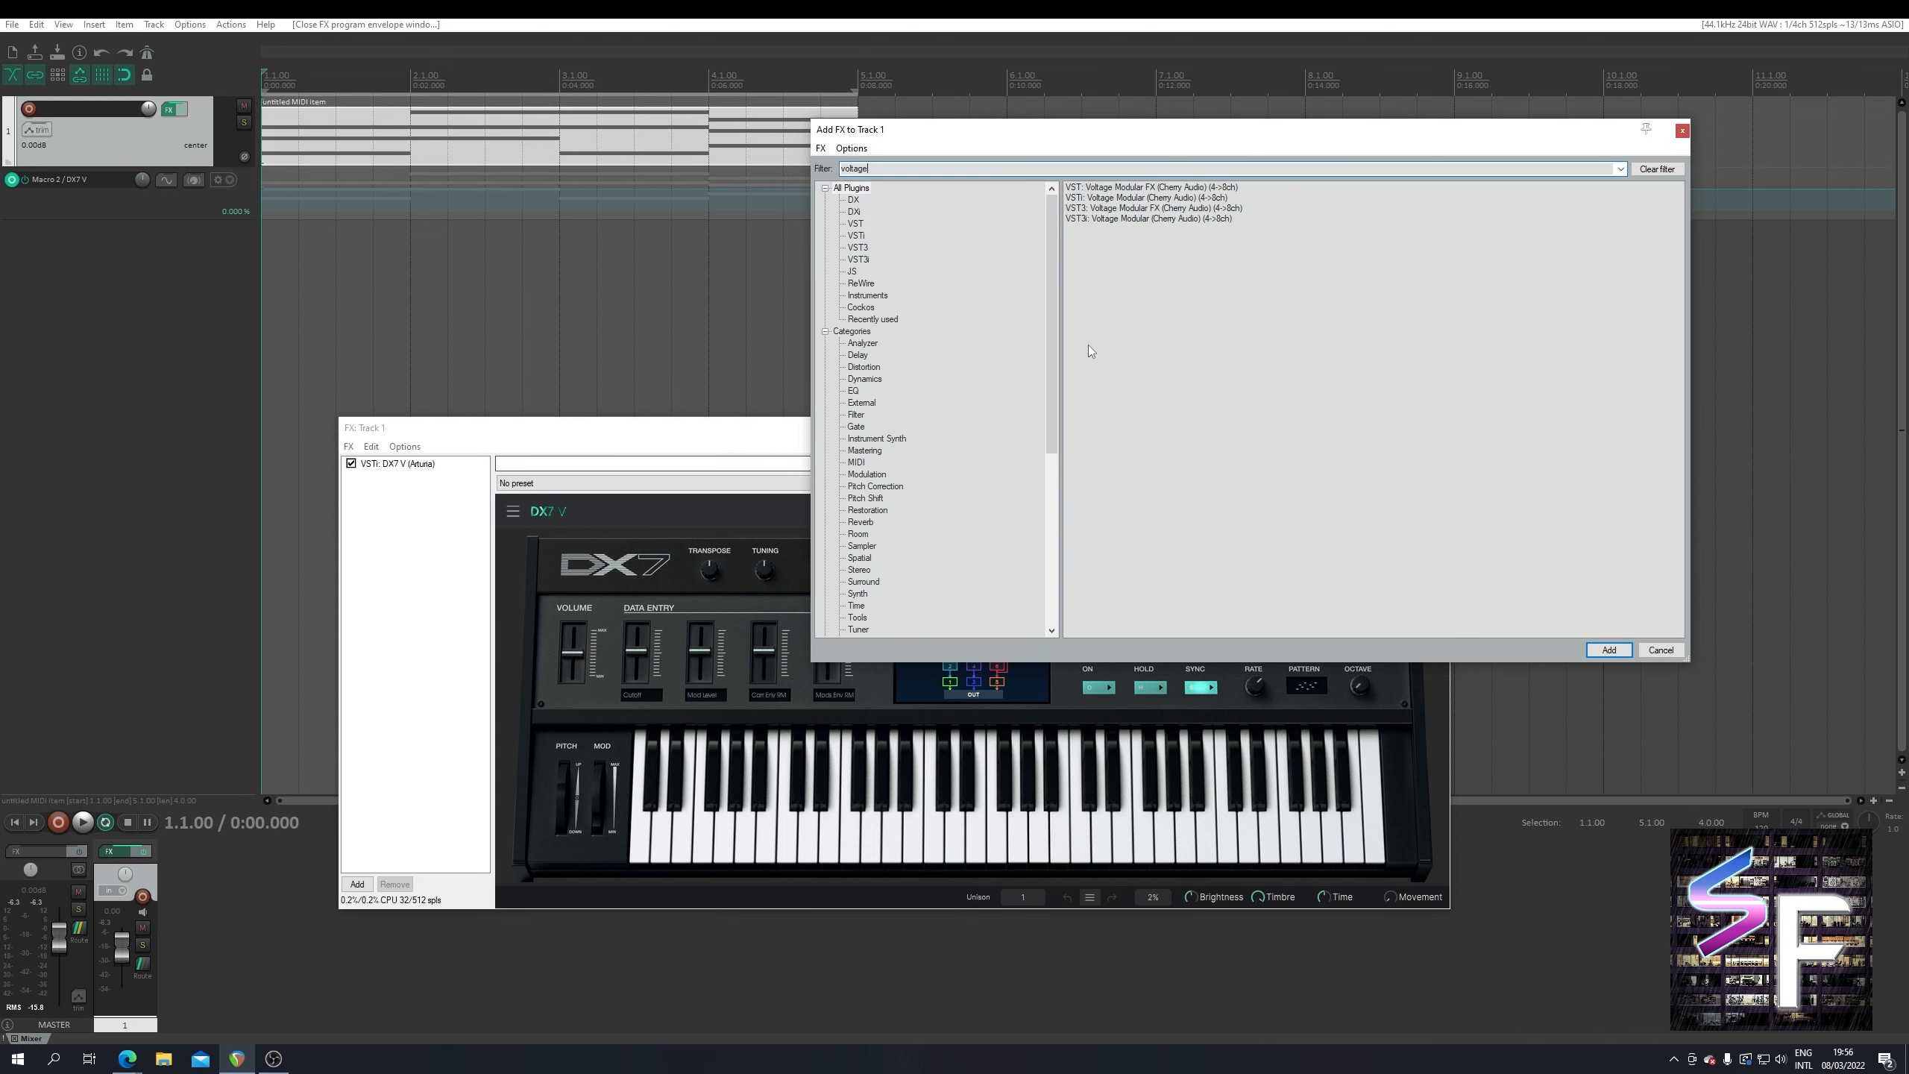
{"action": "left_click", "coordinate": [1161, 198]}
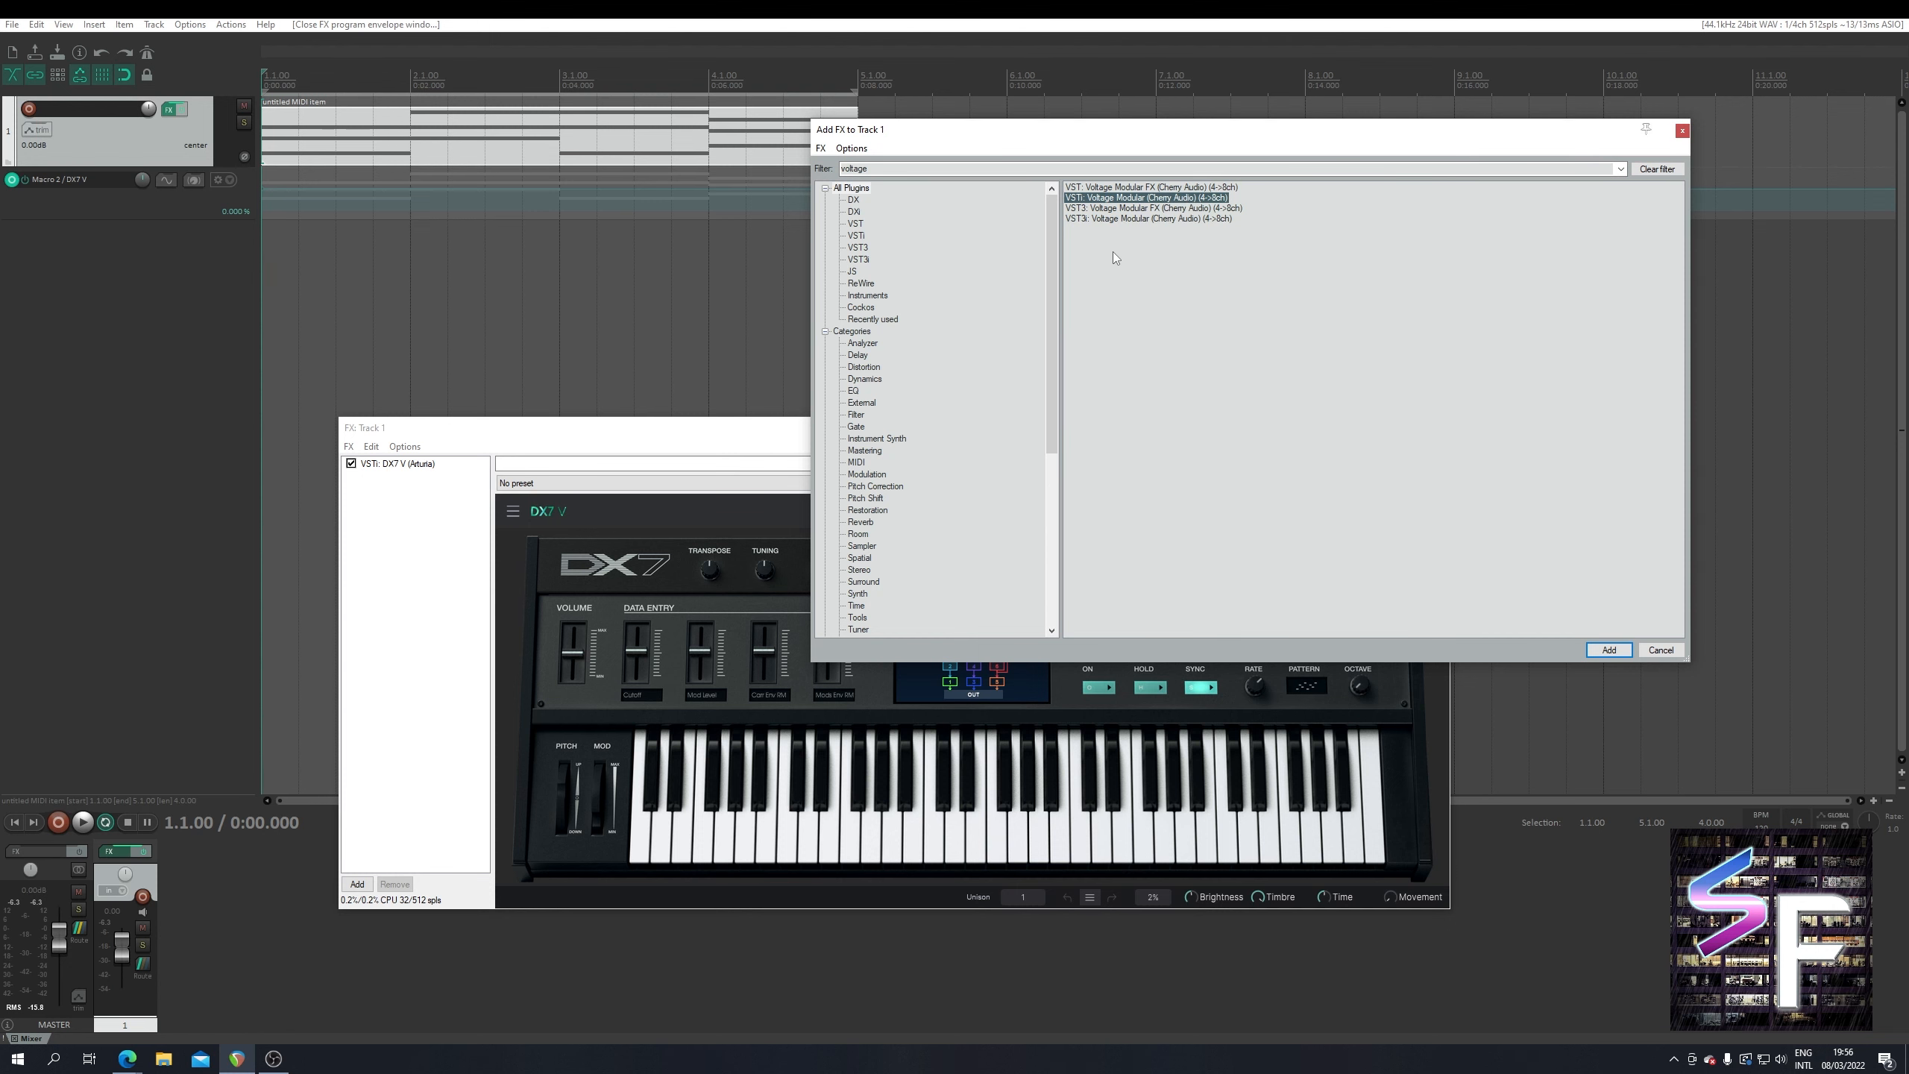
{"action": "double_click", "coordinate": [1137, 197]}
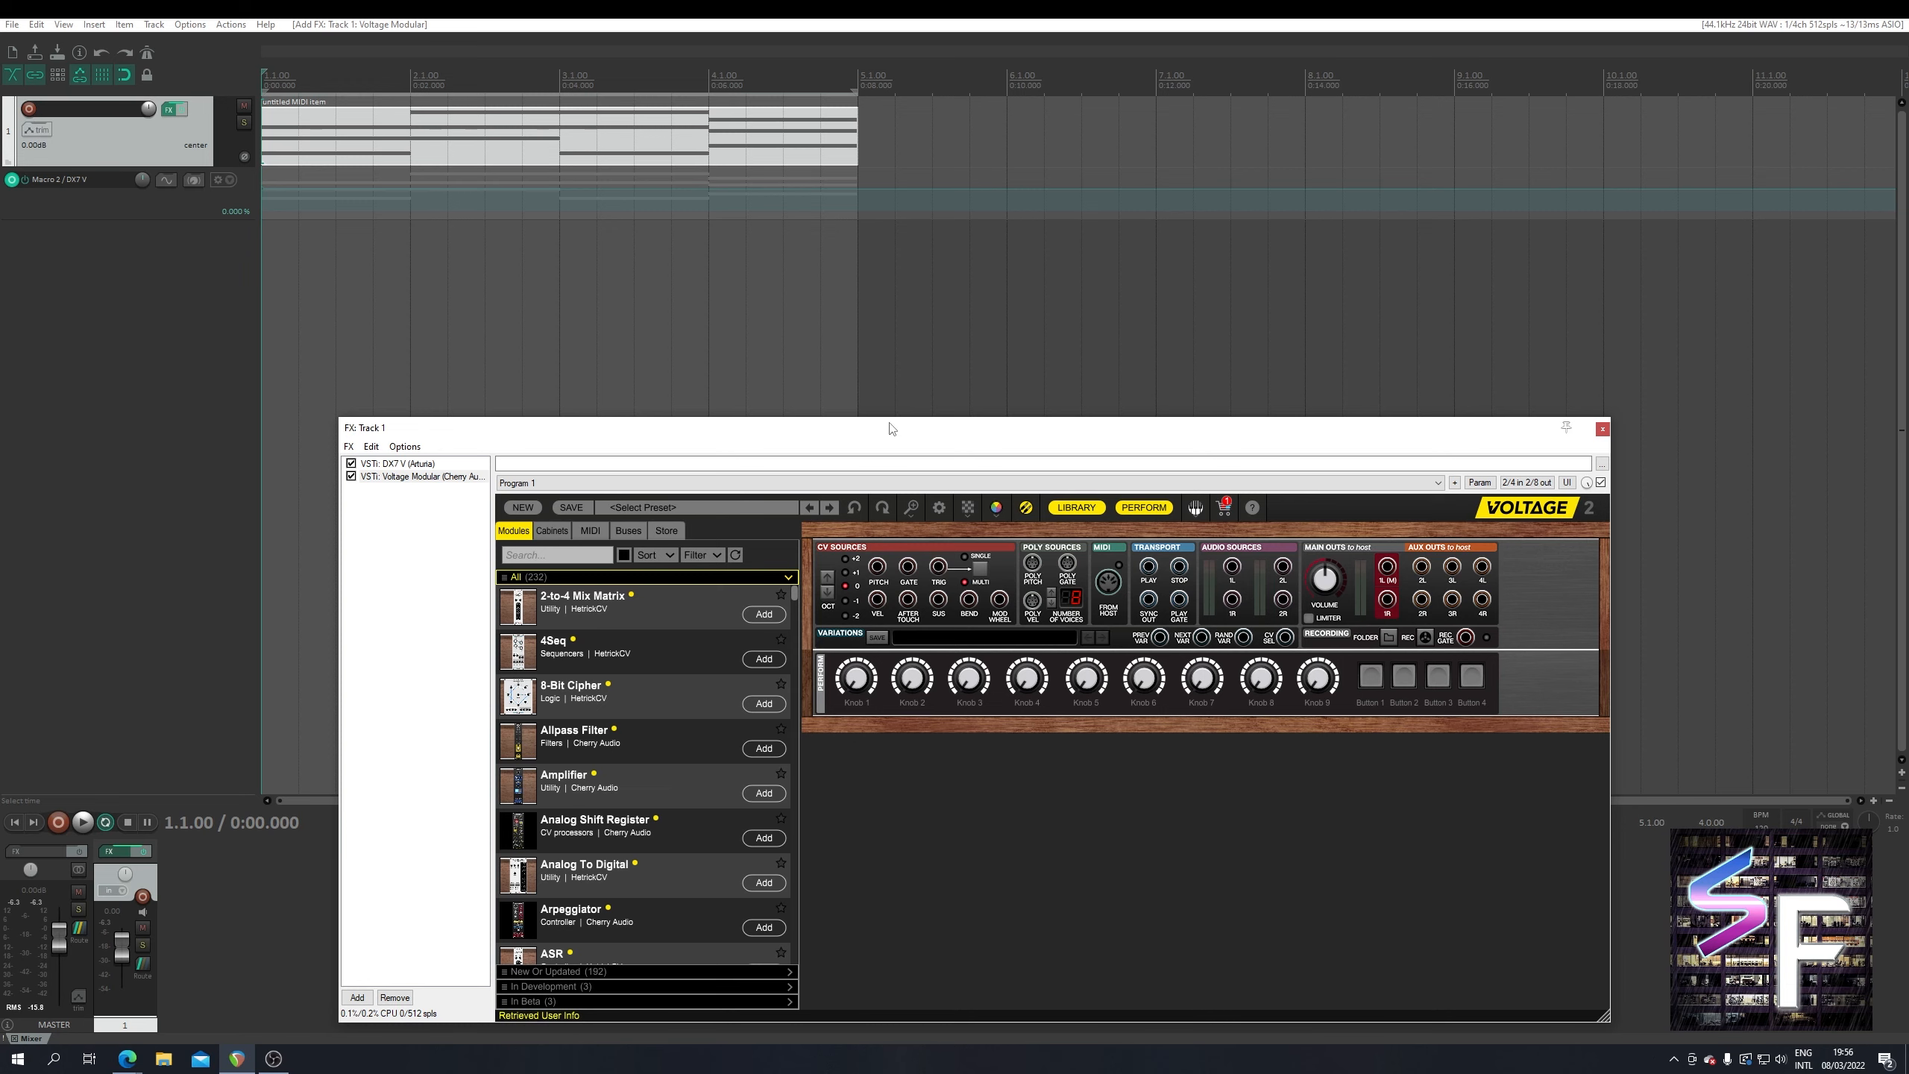
- Move Voltage Modular above DX7 V in the effects chain and briefly play the track as a test
{"action": "left_click_drag", "start_coordinate": [894, 427], "coordinate": [892, 292]}
{"action": "left_click_drag", "start_coordinate": [392, 342], "coordinate": [394, 330]}
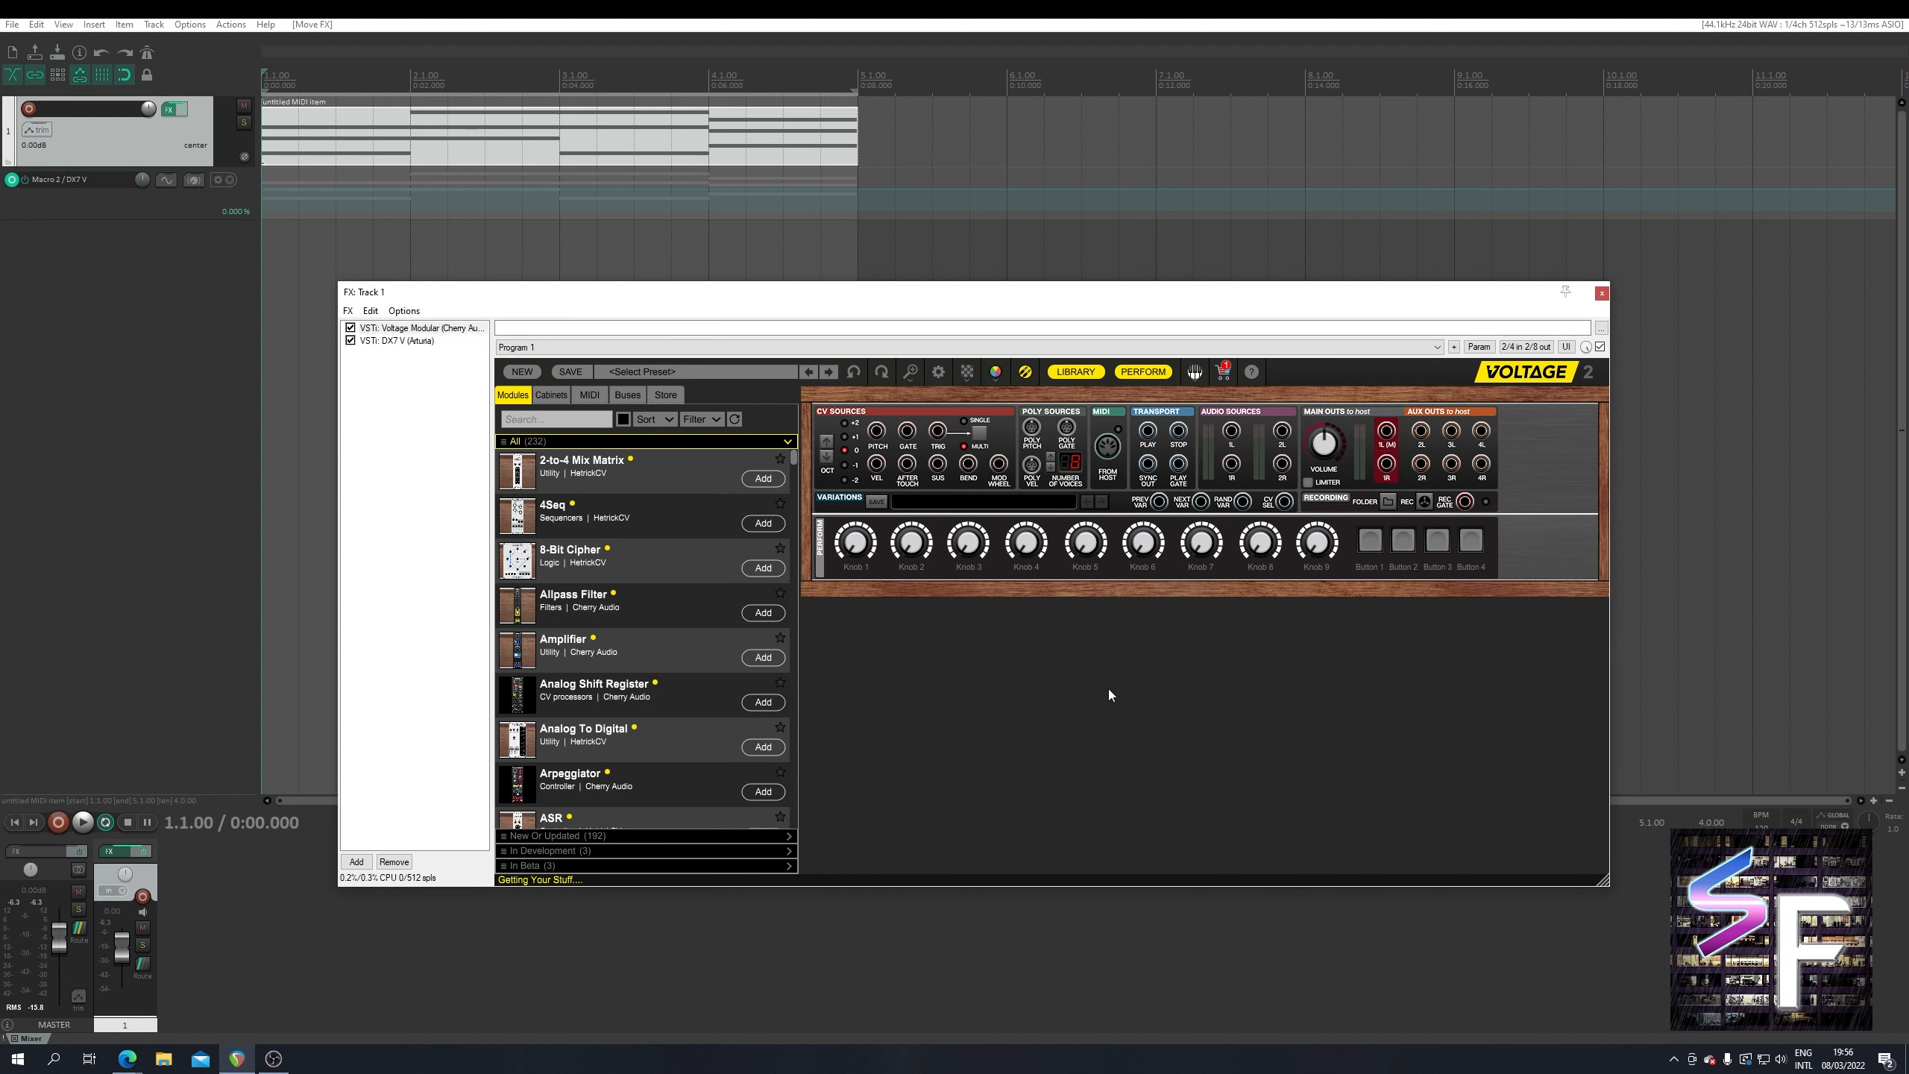
{"action": "key", "text": "space"}
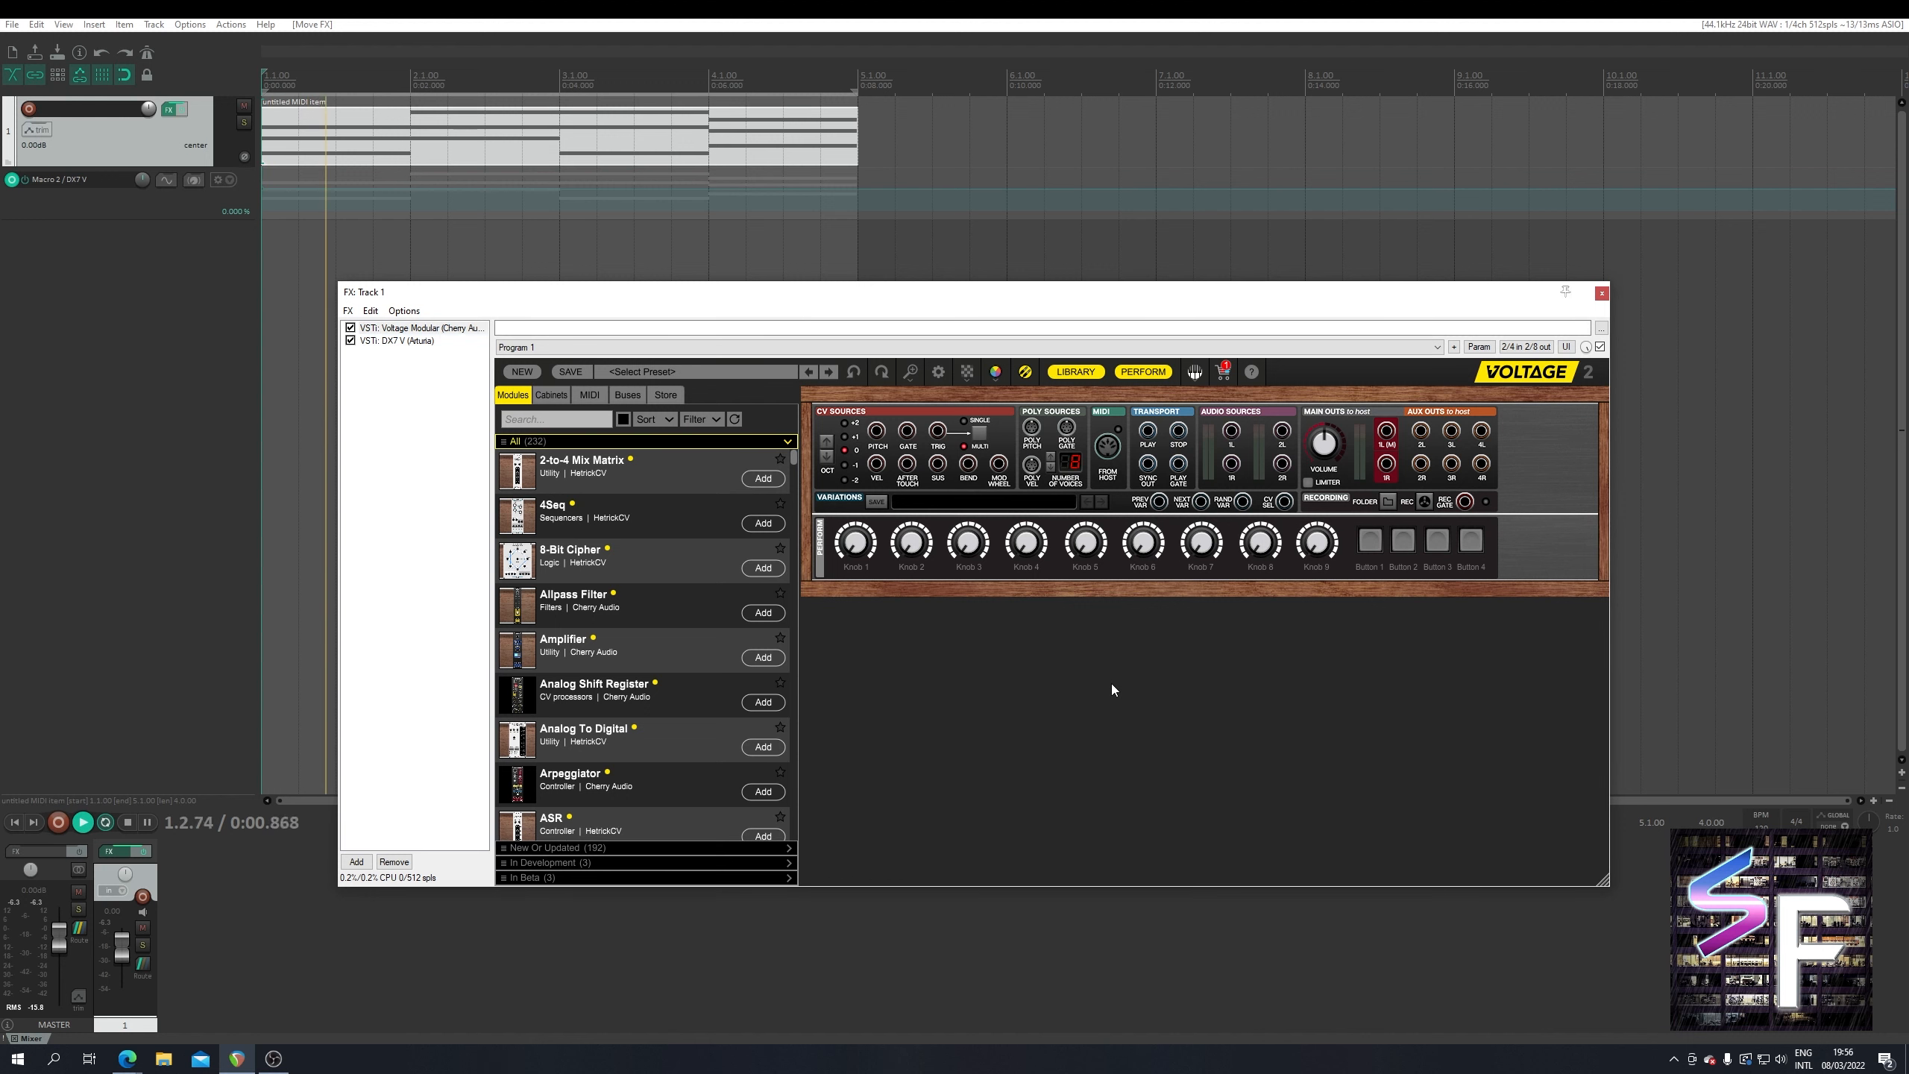
{"action": "key", "text": "space"}
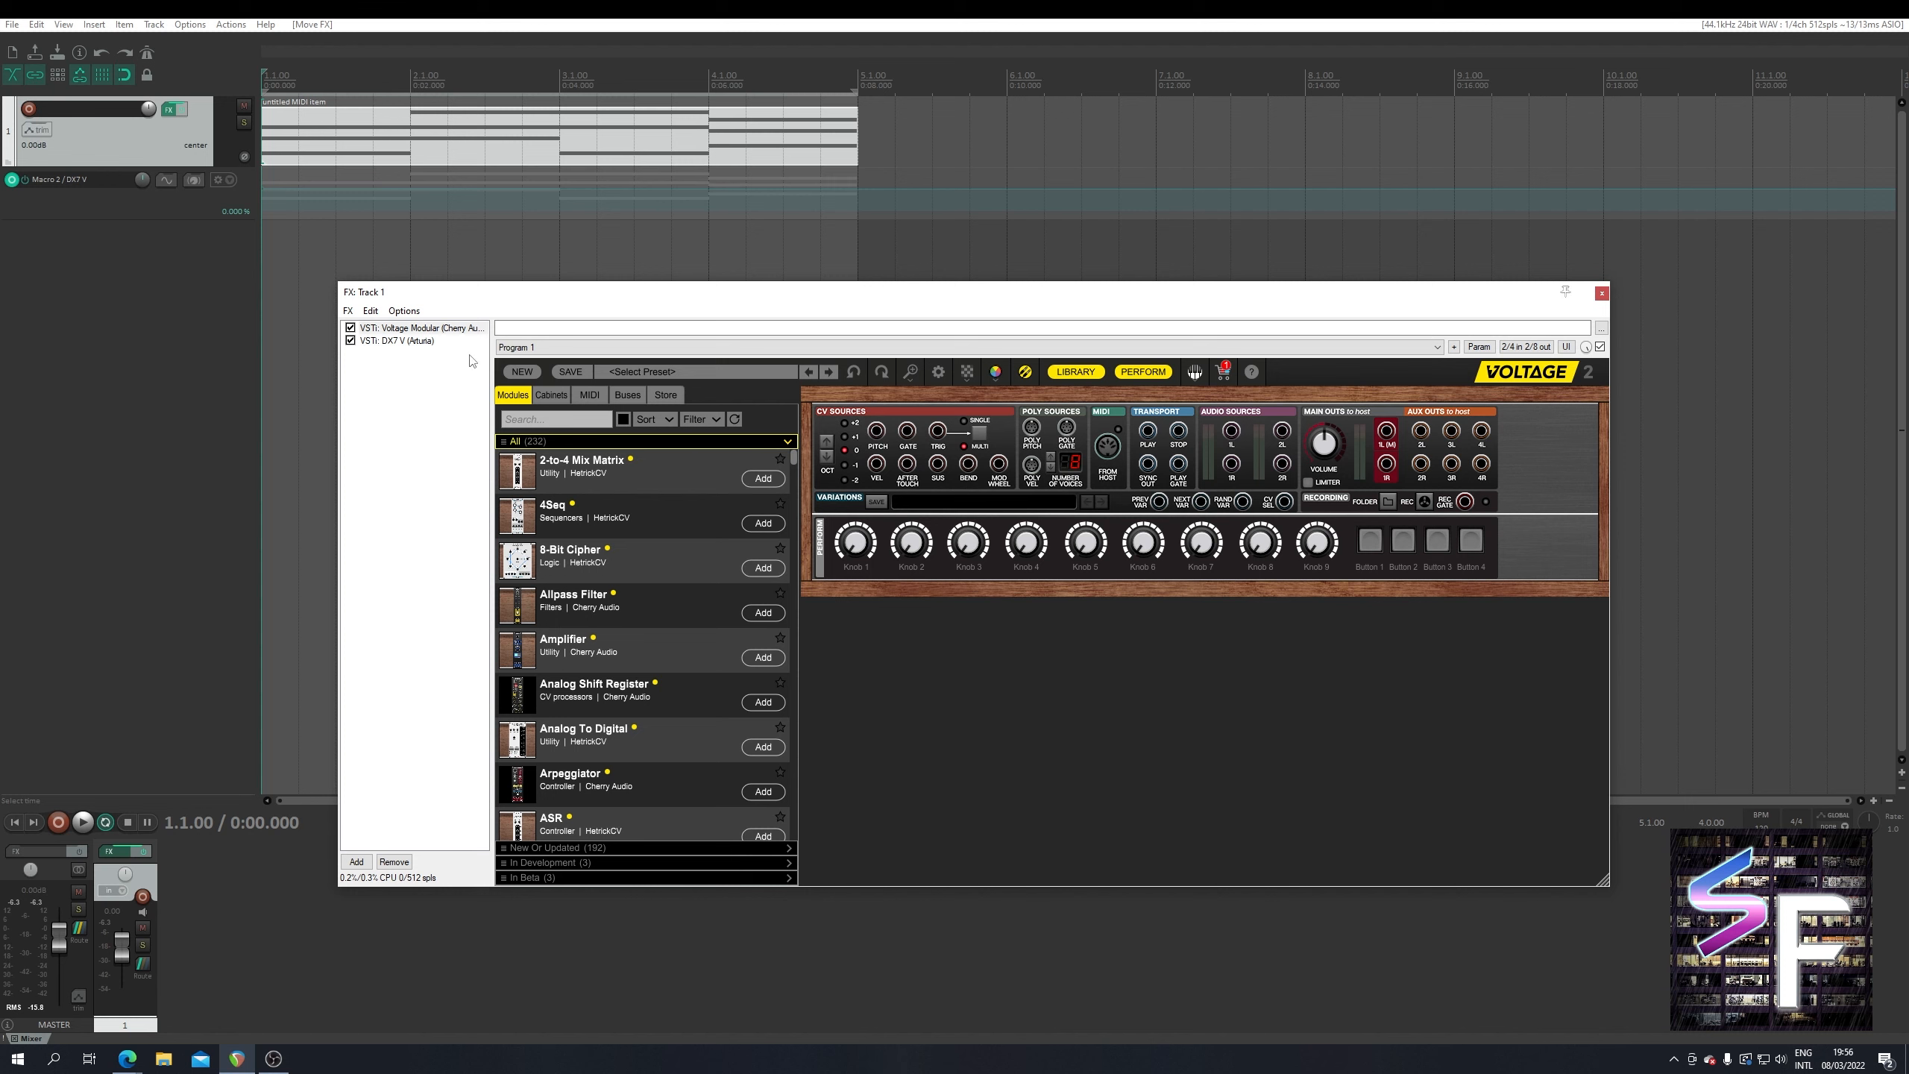
- Search the Voltage Modular library for "midi out" and place the MIDI Output module in the rack
{"action": "left_click", "coordinate": [397, 329]}
{"action": "left_click", "coordinate": [894, 639]}
{"action": "left_click", "coordinate": [563, 426]}
{"action": "type", "text": "midi out"}
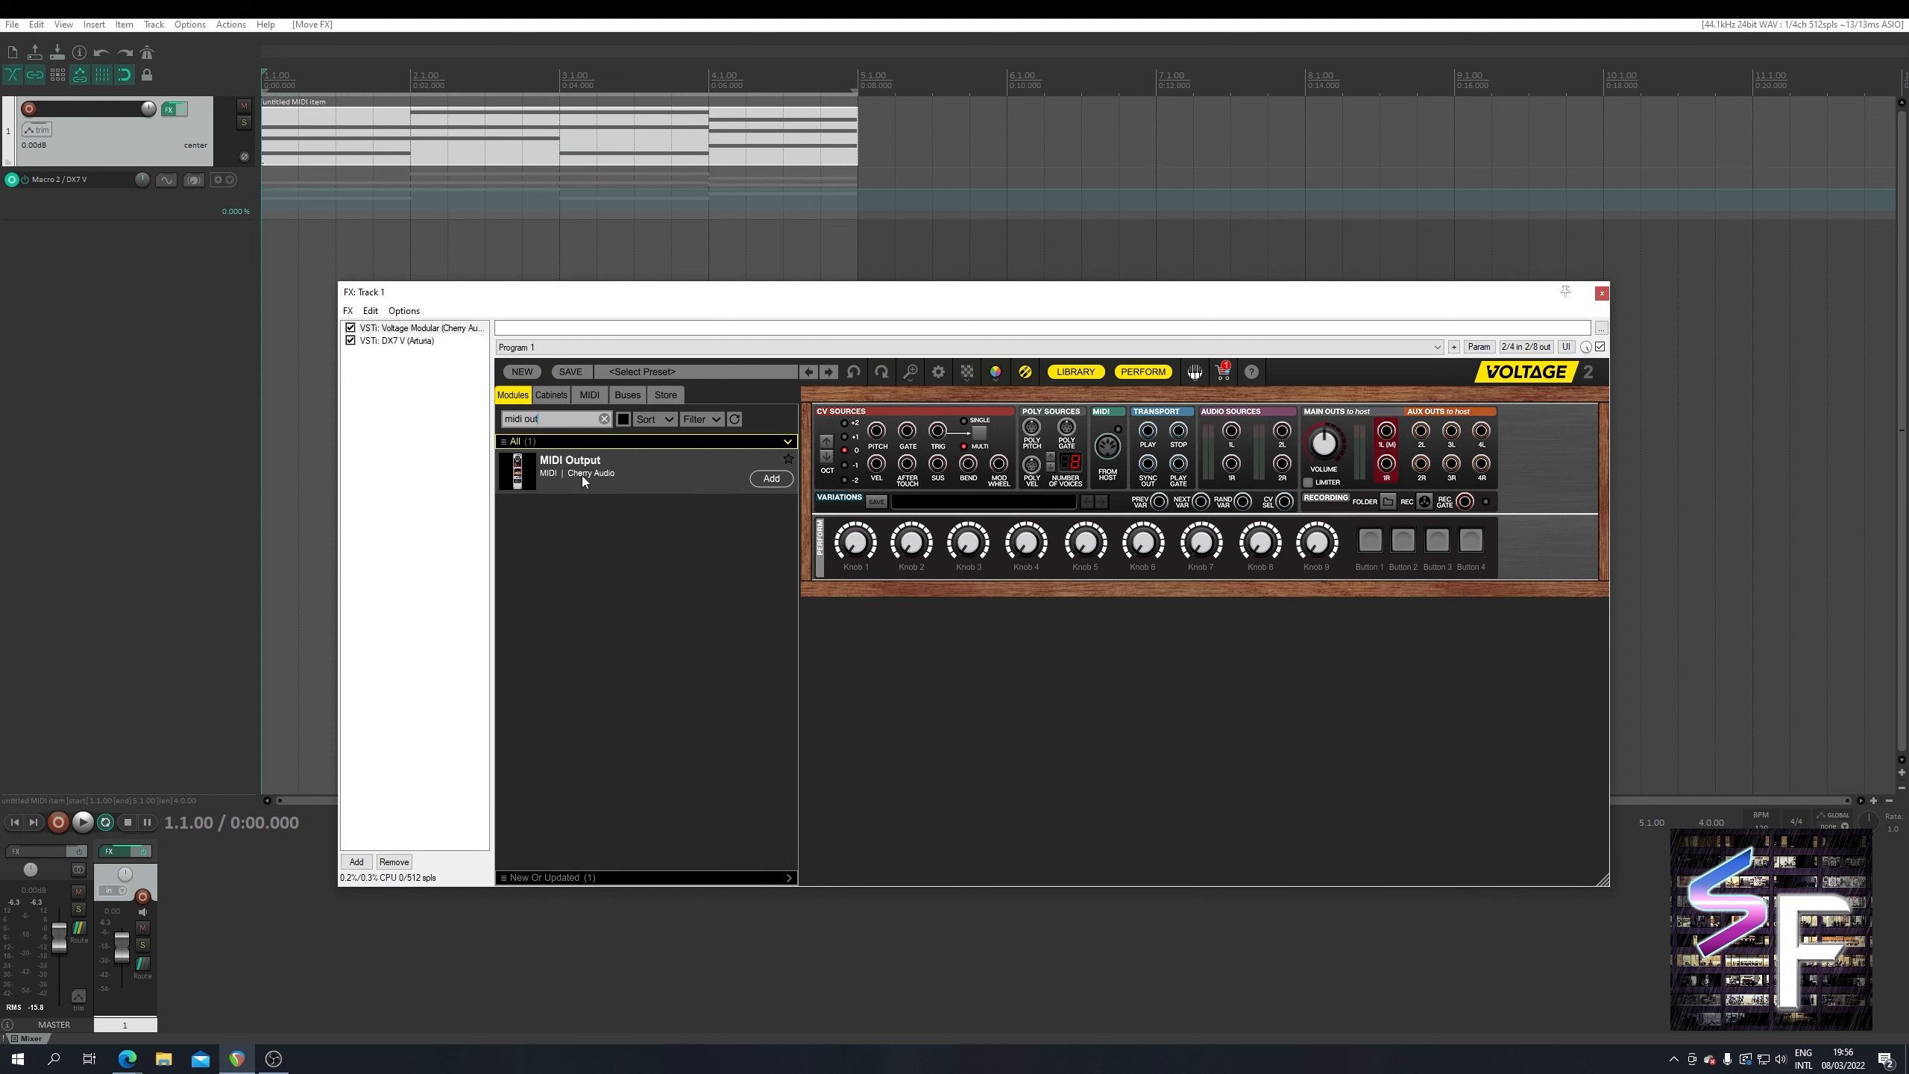
{"action": "left_click_drag", "start_coordinate": [581, 474], "coordinate": [853, 708]}
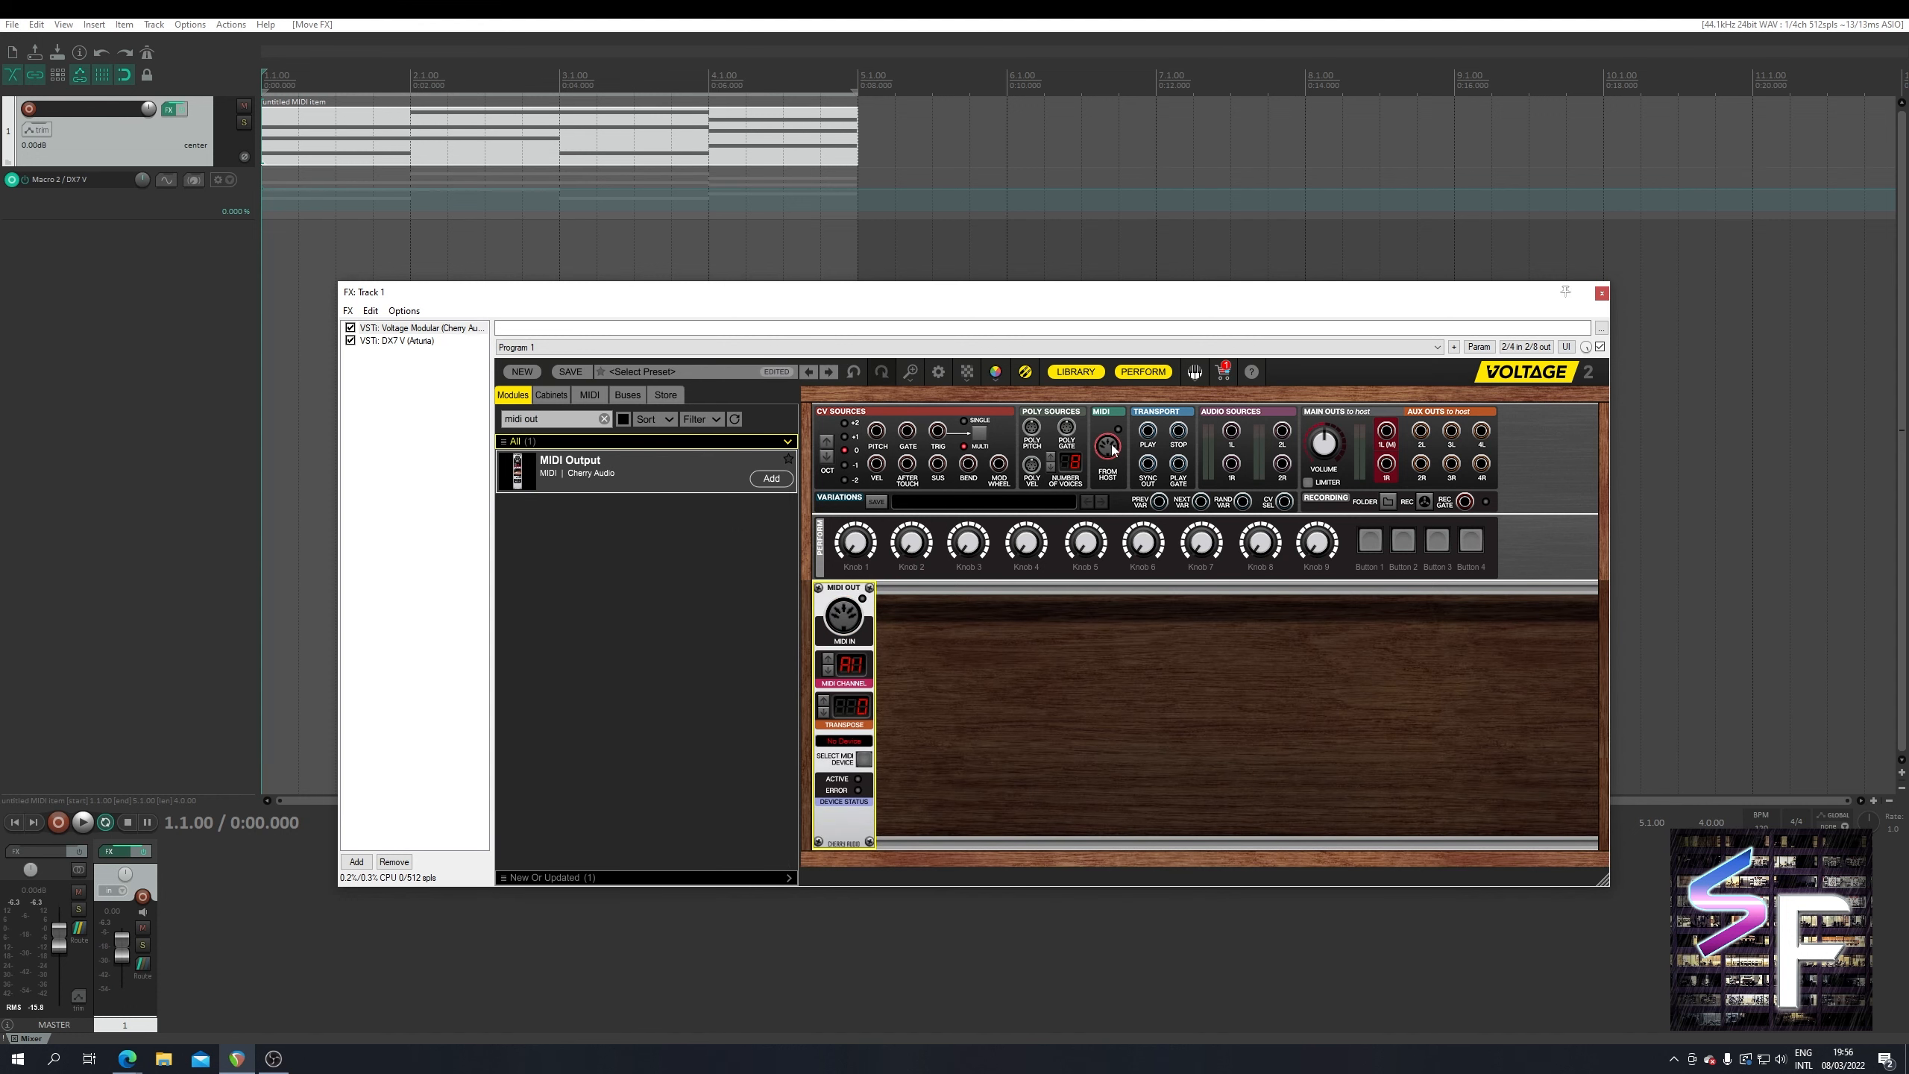
- Patch the From Host MIDI jack into the MIDI Output module, set its device to Send To DAW Host, and test playback
{"action": "left_click_drag", "start_coordinate": [1111, 448], "coordinate": [844, 616]}
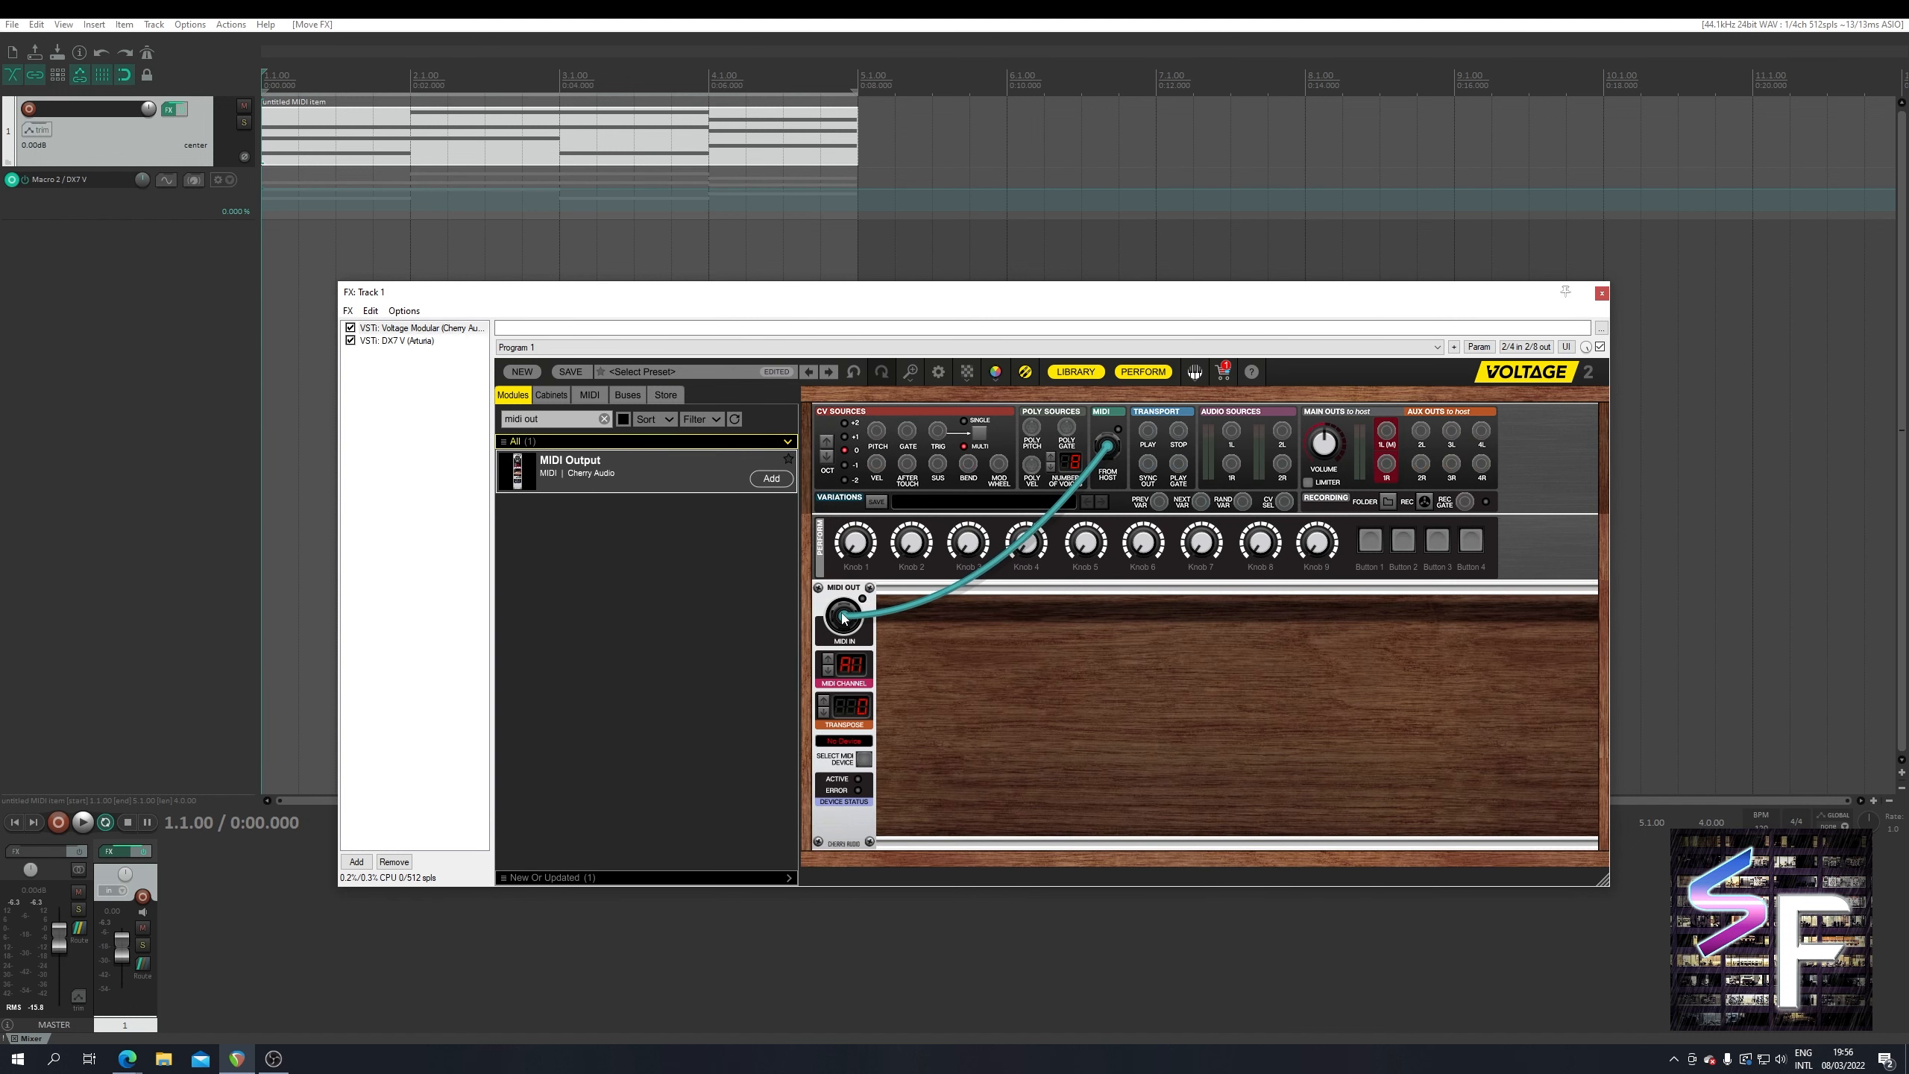
{"action": "left_click", "coordinate": [848, 666]}
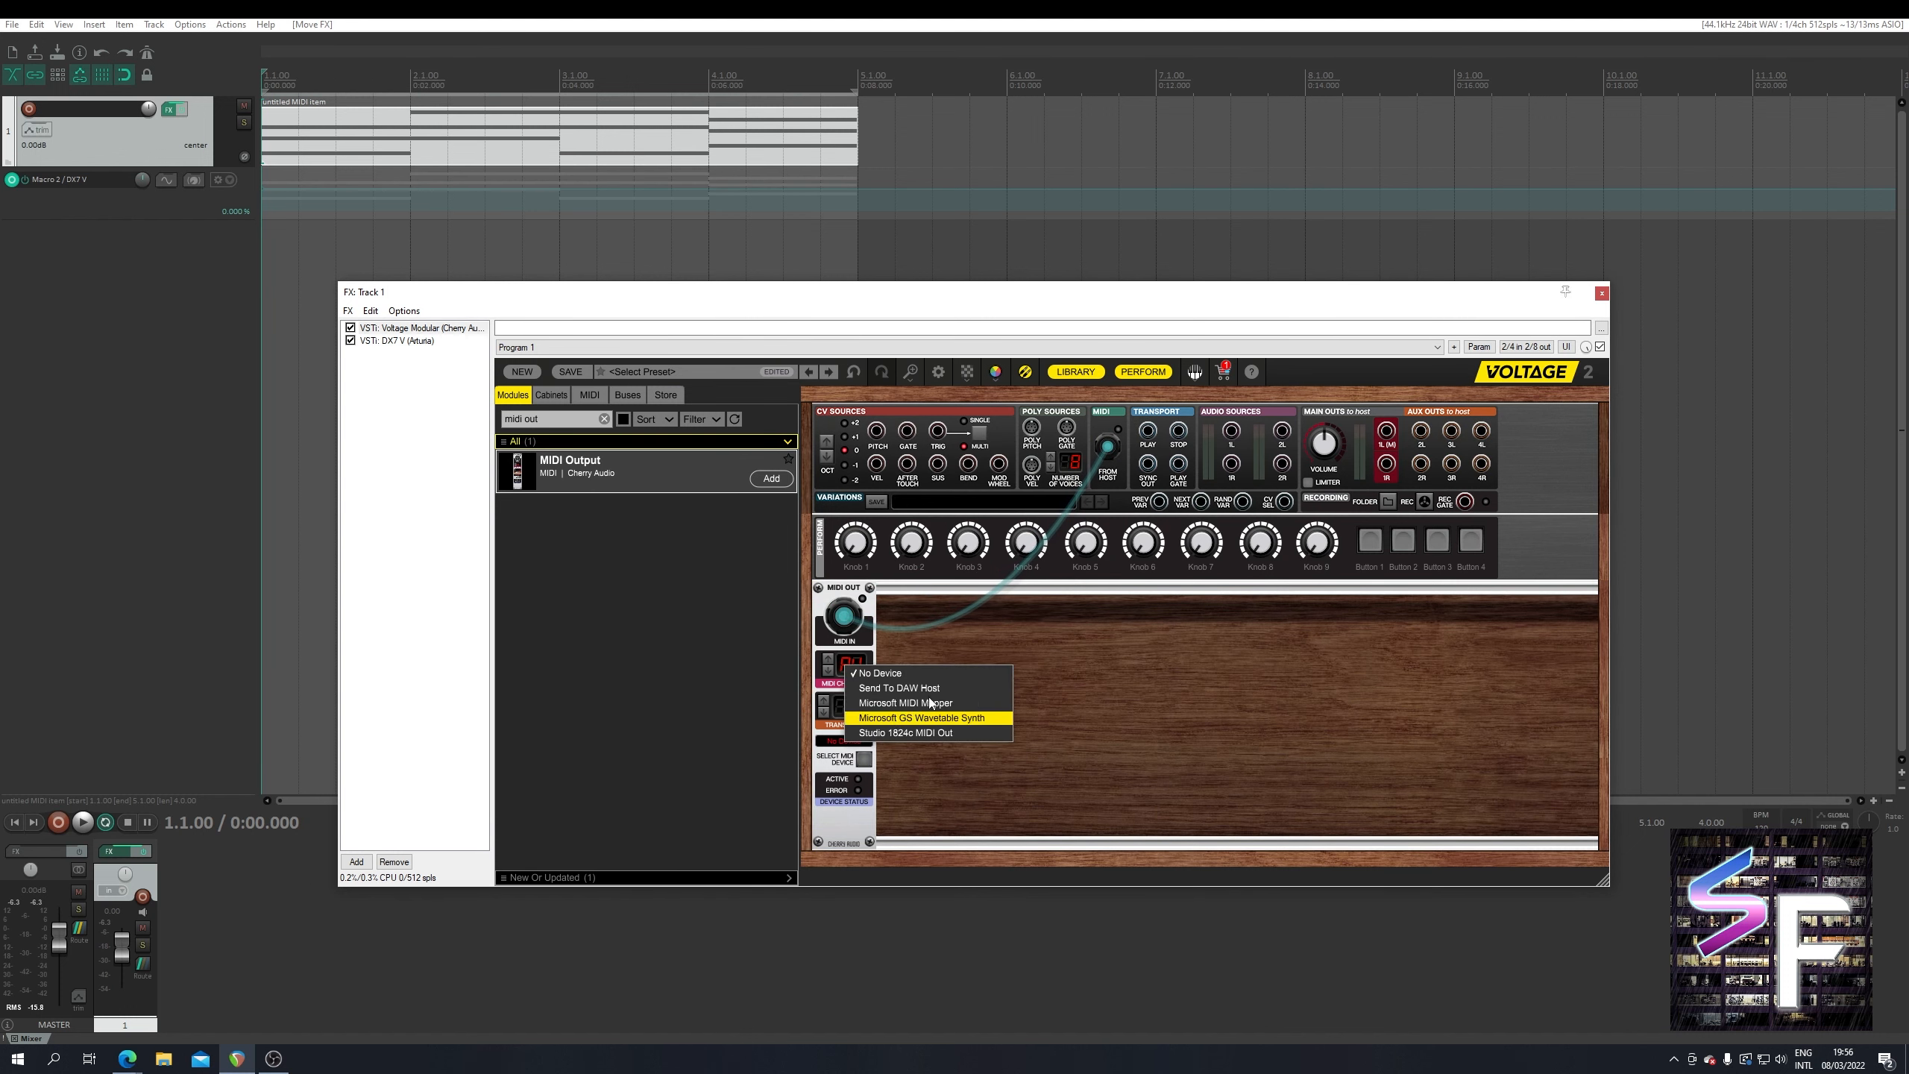
{"action": "left_click", "coordinate": [950, 689]}
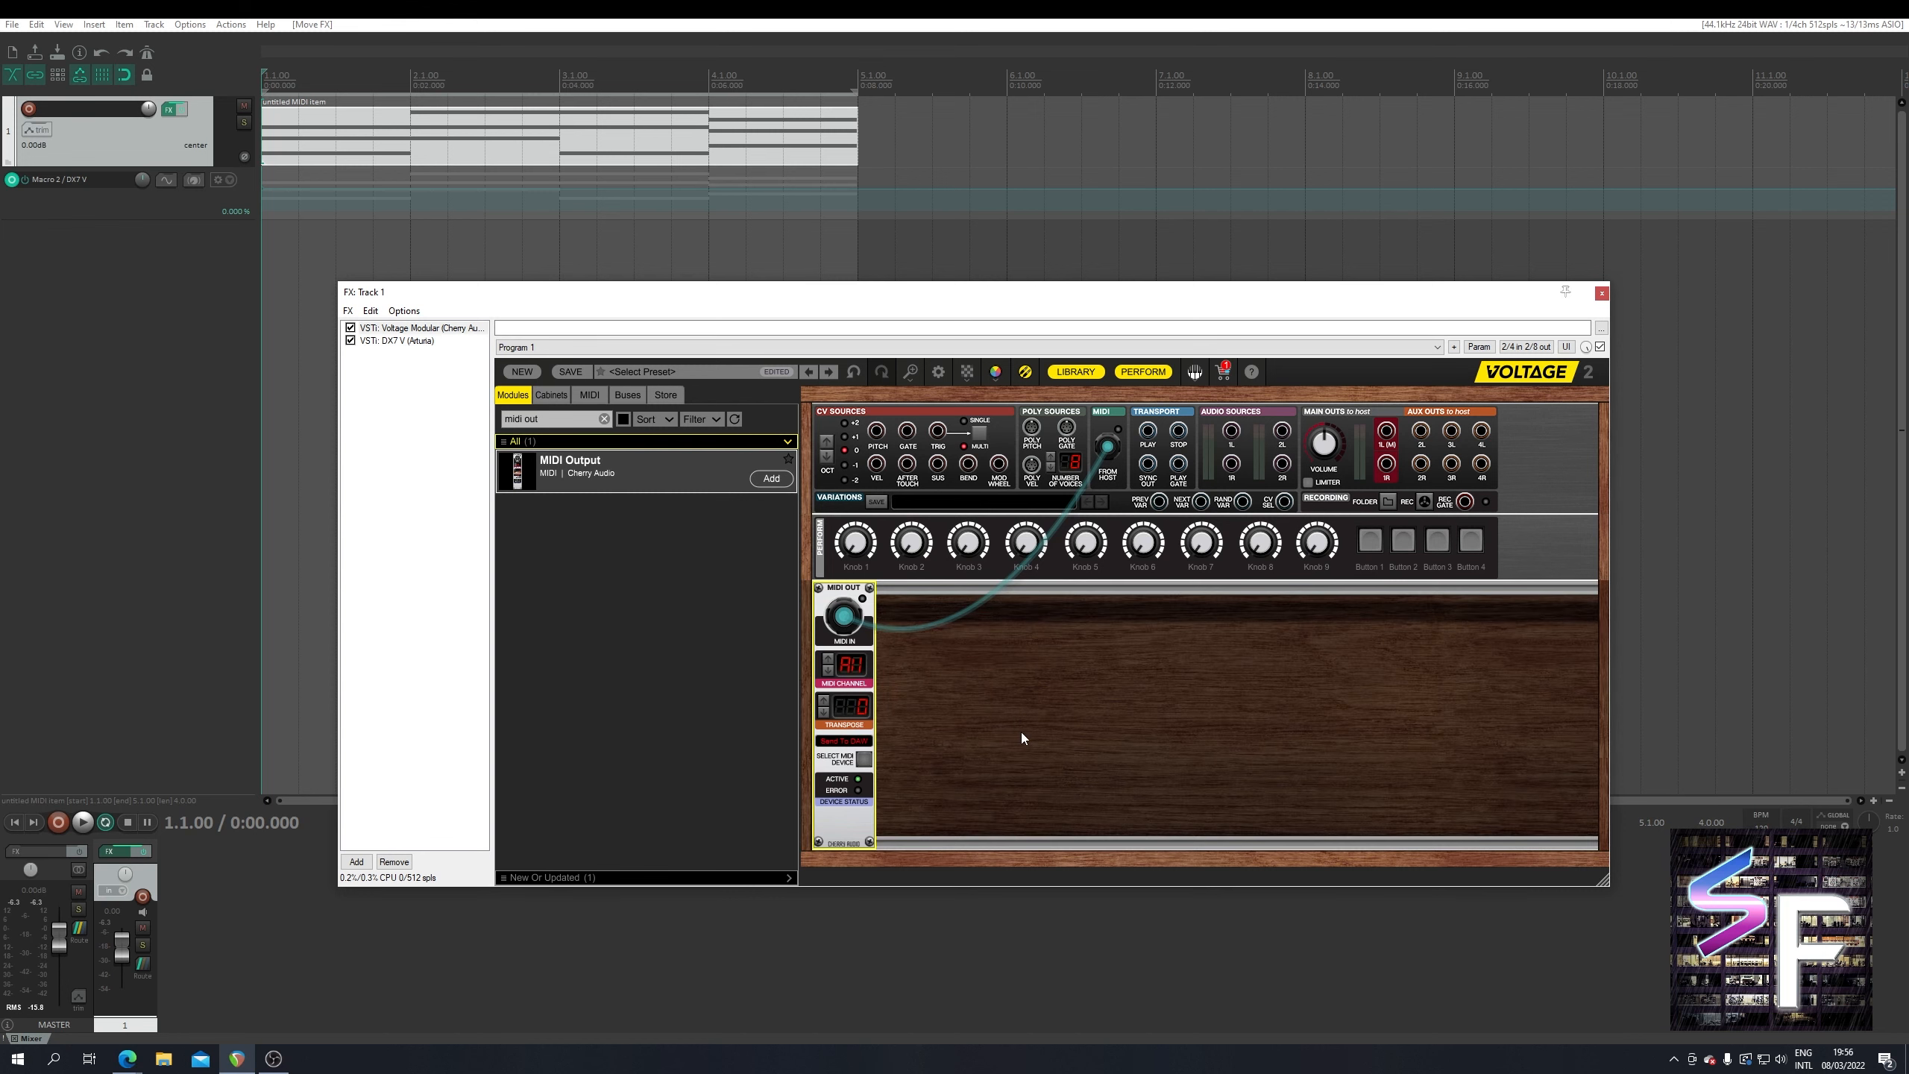
{"action": "key", "text": "space"}
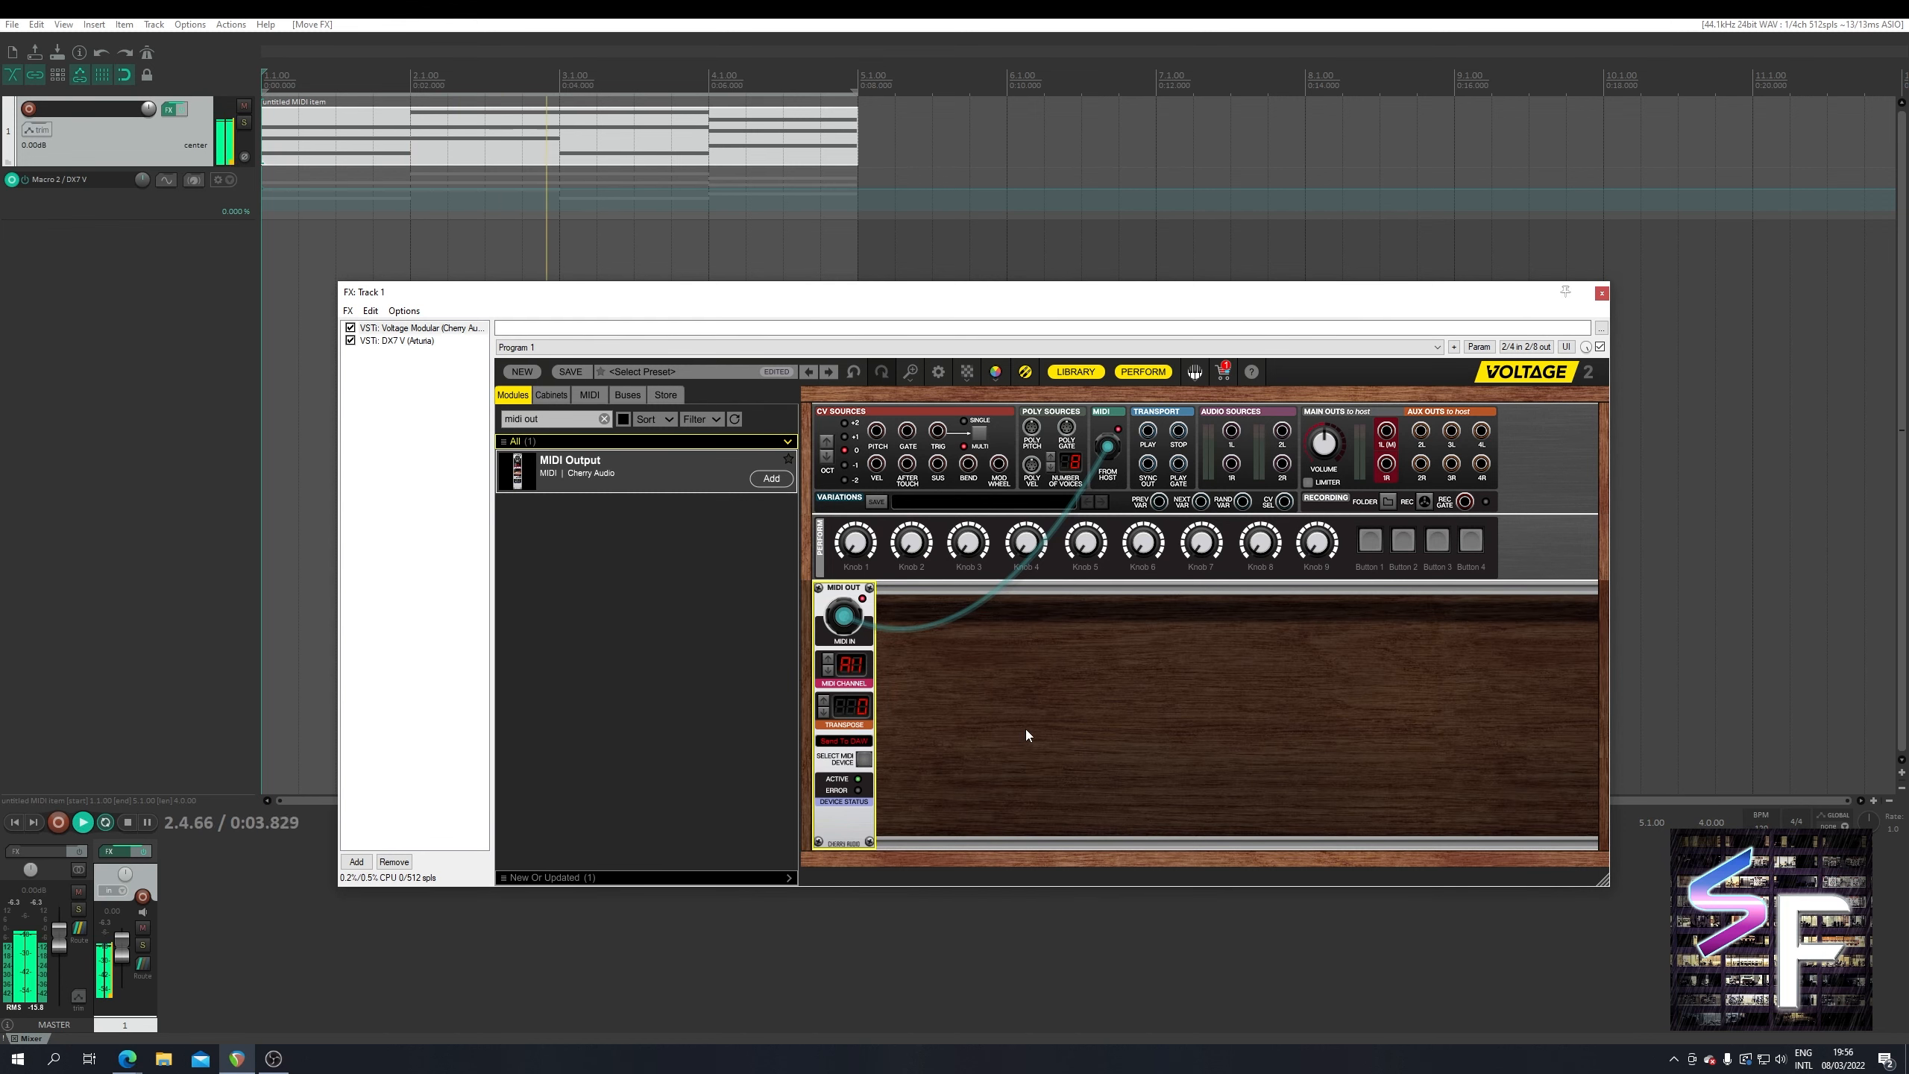
{"action": "key", "text": "space"}
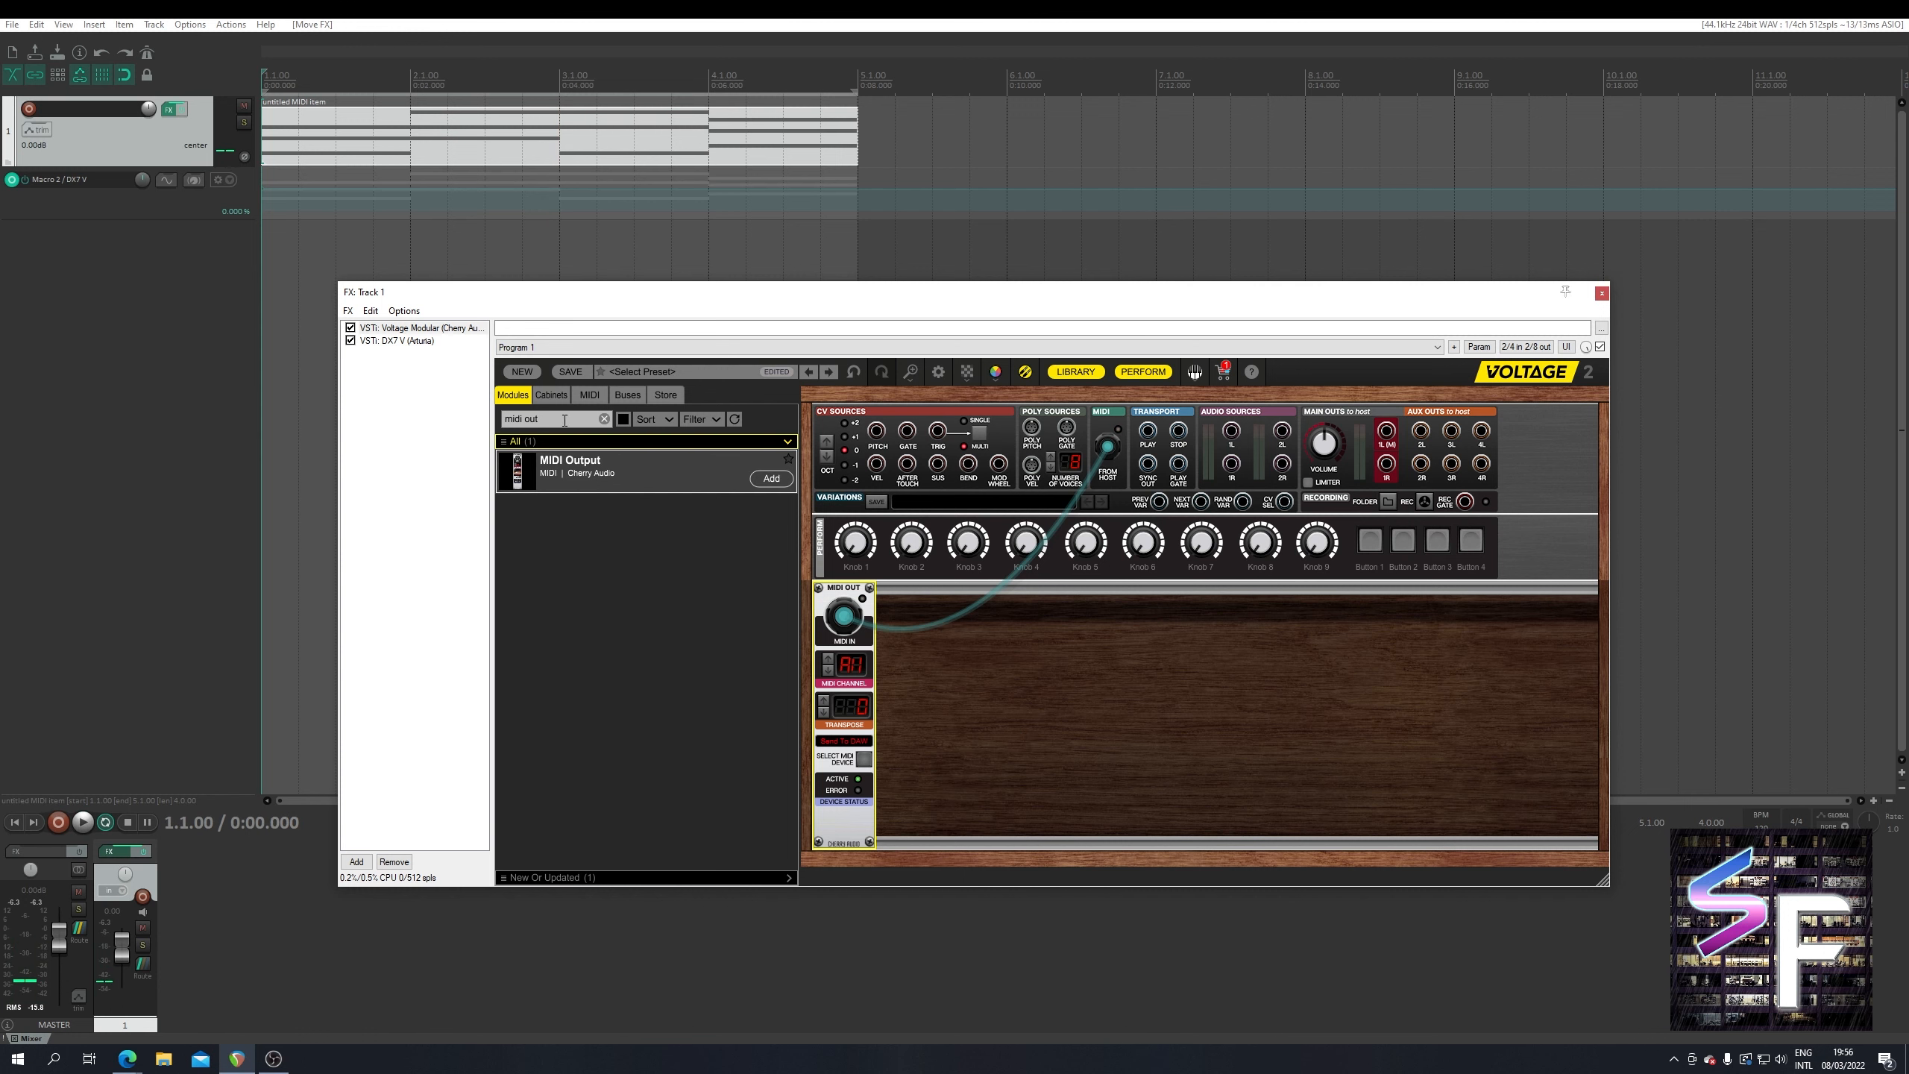
- Search the module library for "lfo" and place the Cherry Audio LFO module in front of the MIDI Output module
{"action": "left_click", "coordinate": [564, 419]}
{"action": "key", "text": "BackSpace"}
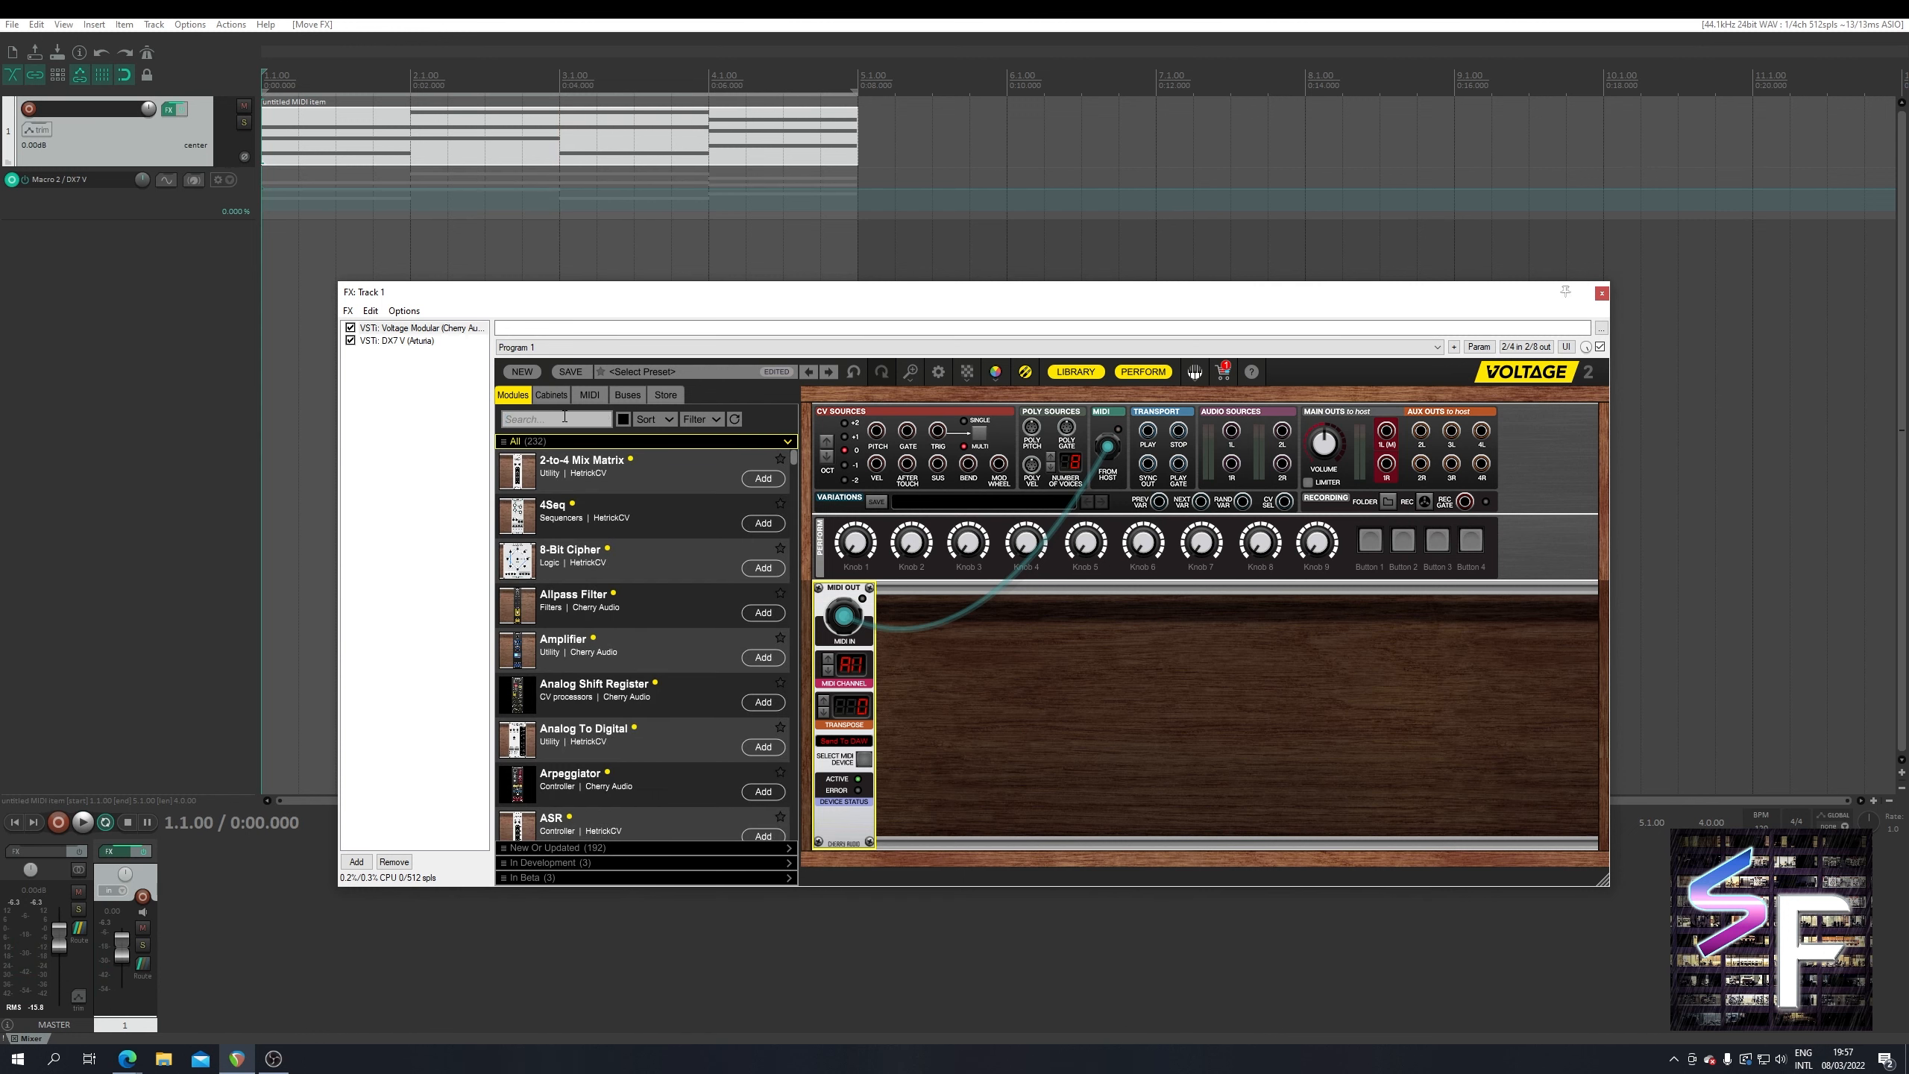
{"action": "type", "text": "lfo"}
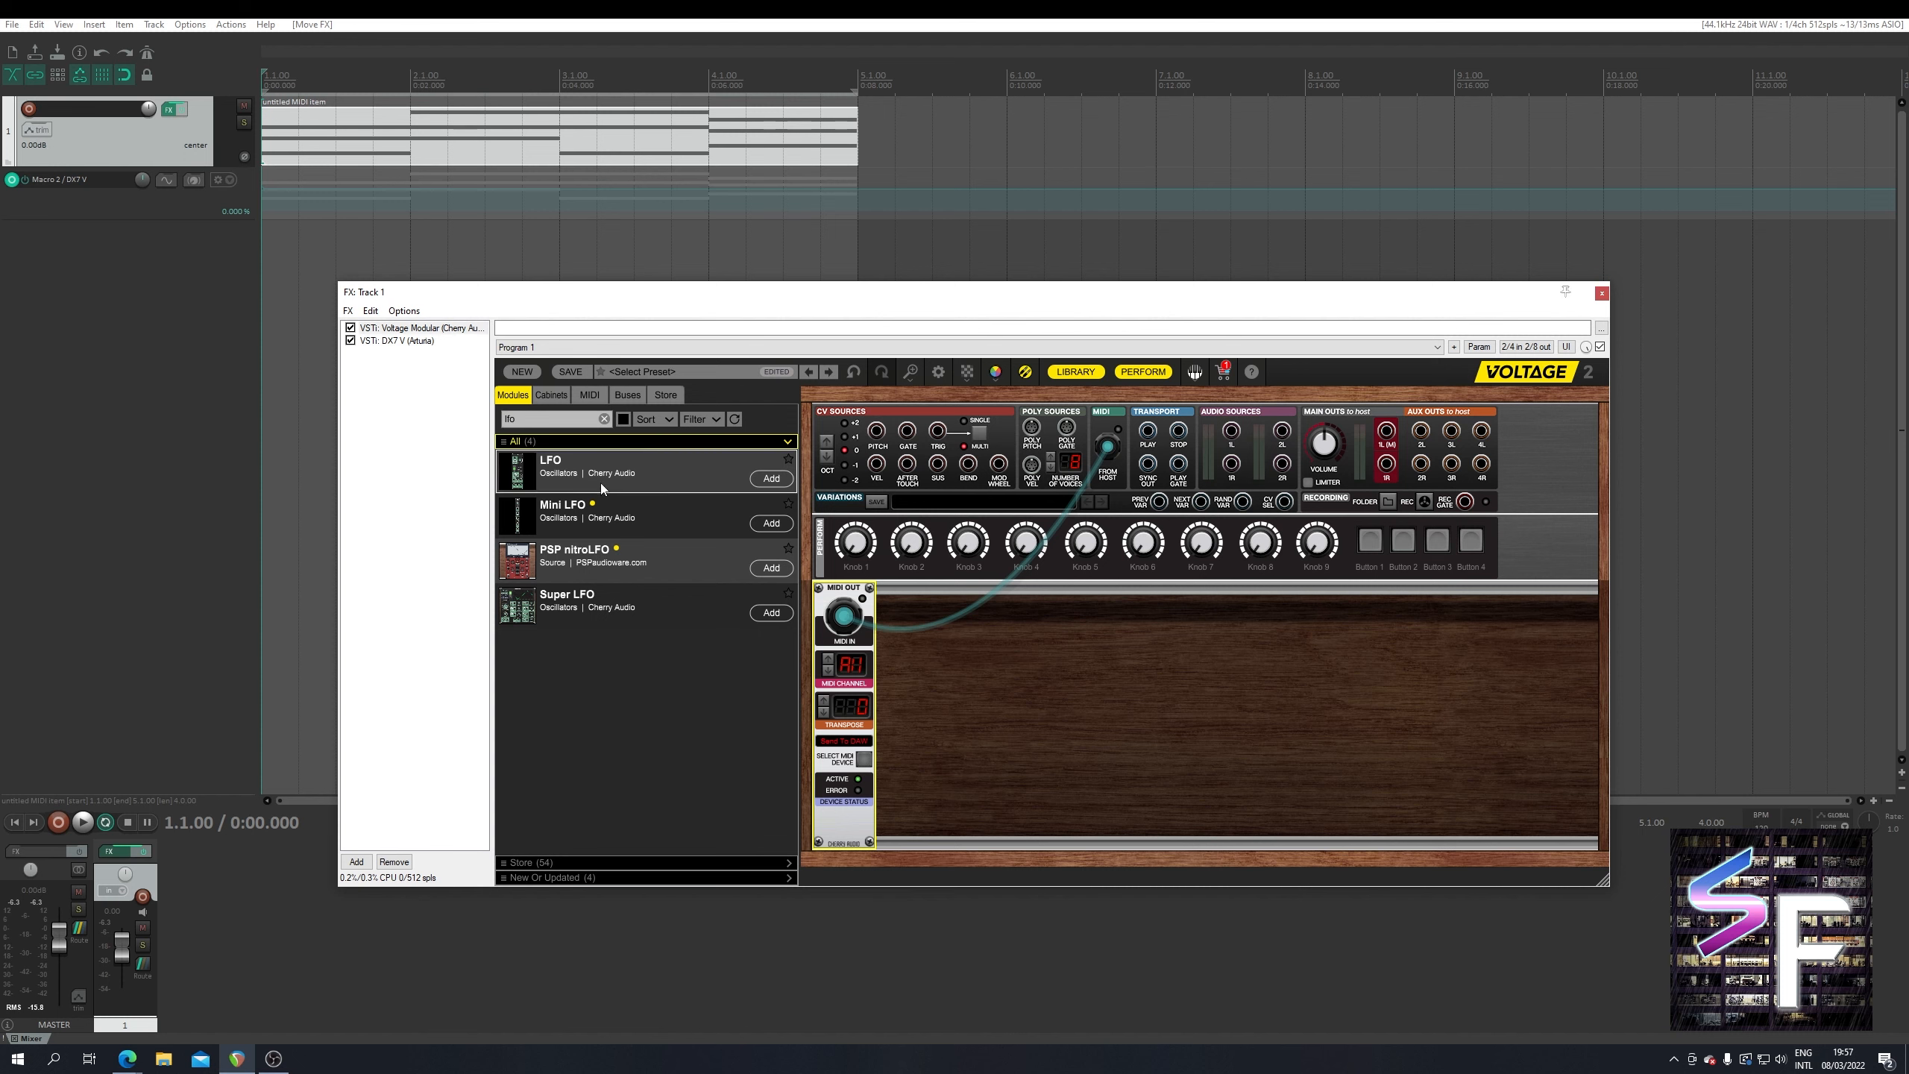
{"action": "left_click_drag", "start_coordinate": [599, 484], "coordinate": [827, 599]}
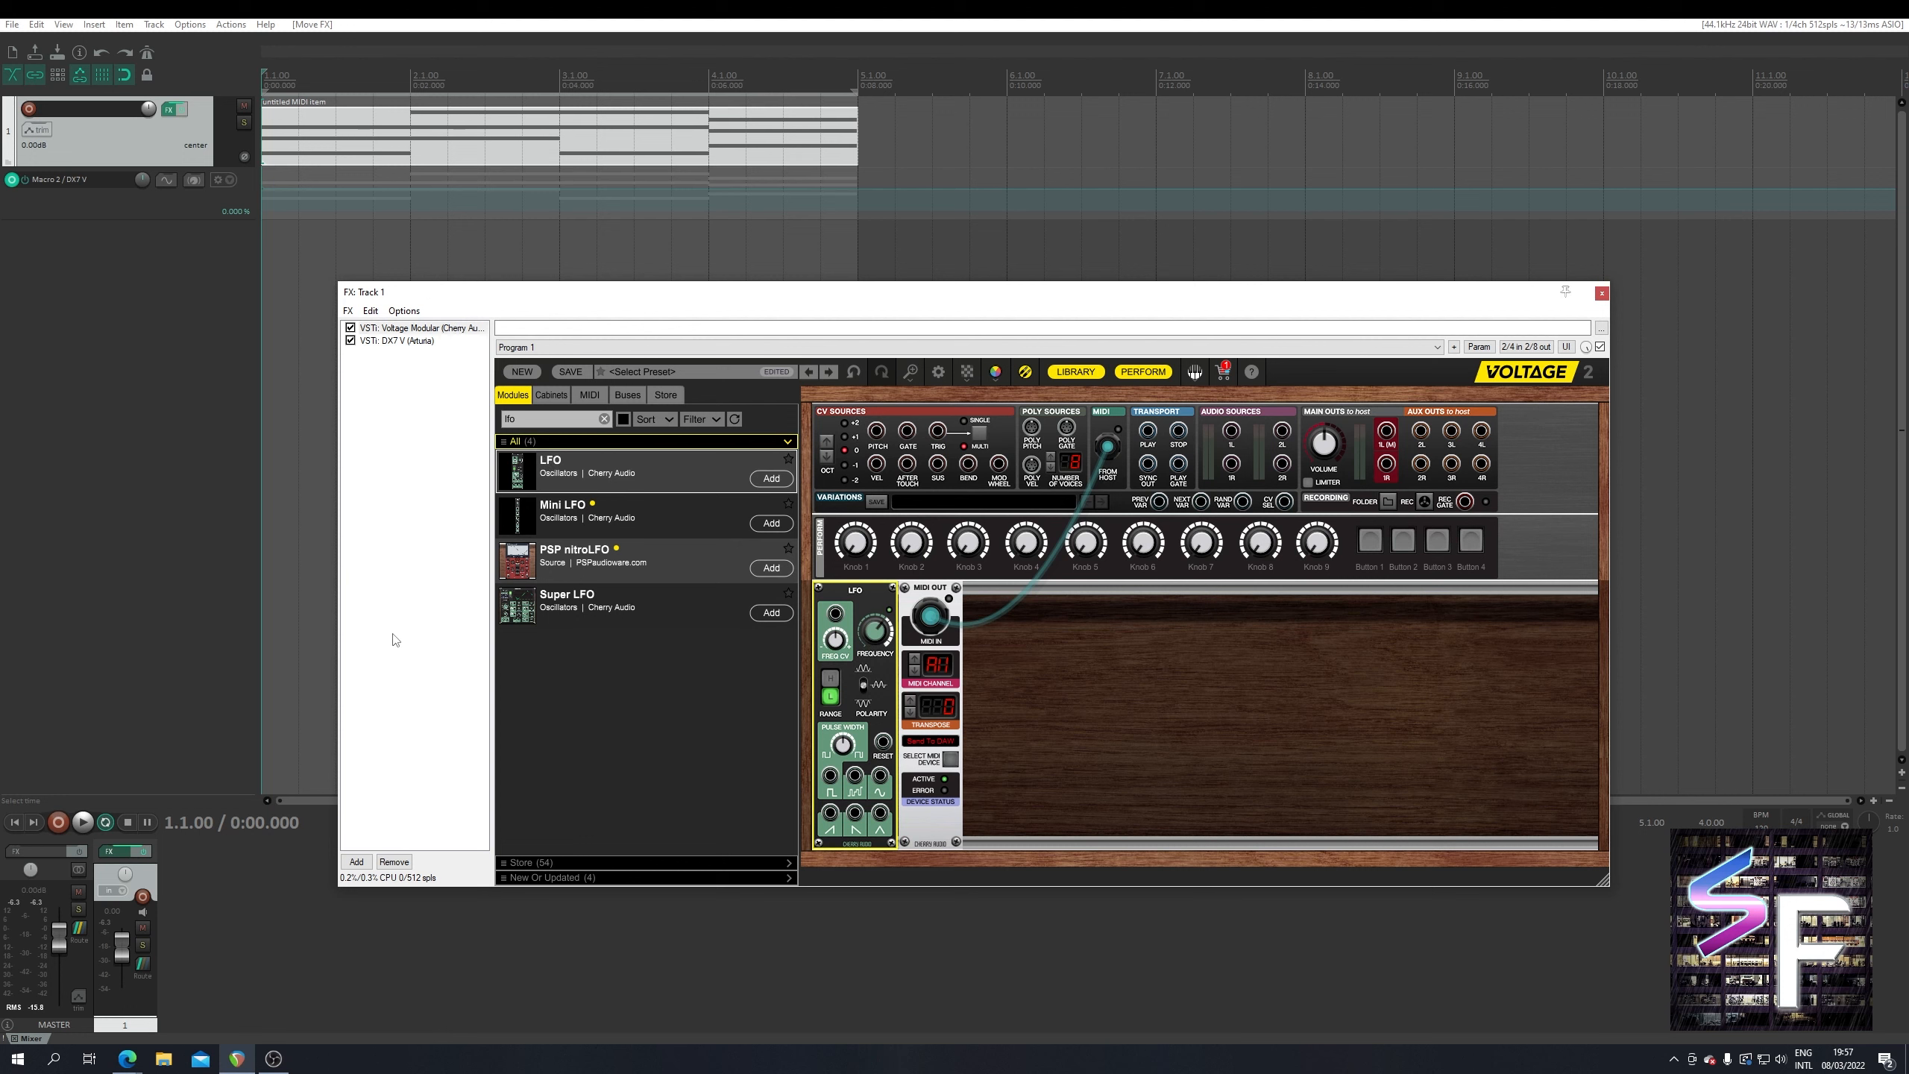
- Search the module library for "cc" and place the CV To MIDI CC Converter between the LFO and MIDI Output modules
{"action": "double_click", "coordinate": [551, 421]}
{"action": "key", "text": "BackSpace"}
{"action": "type", "text": "cc"}
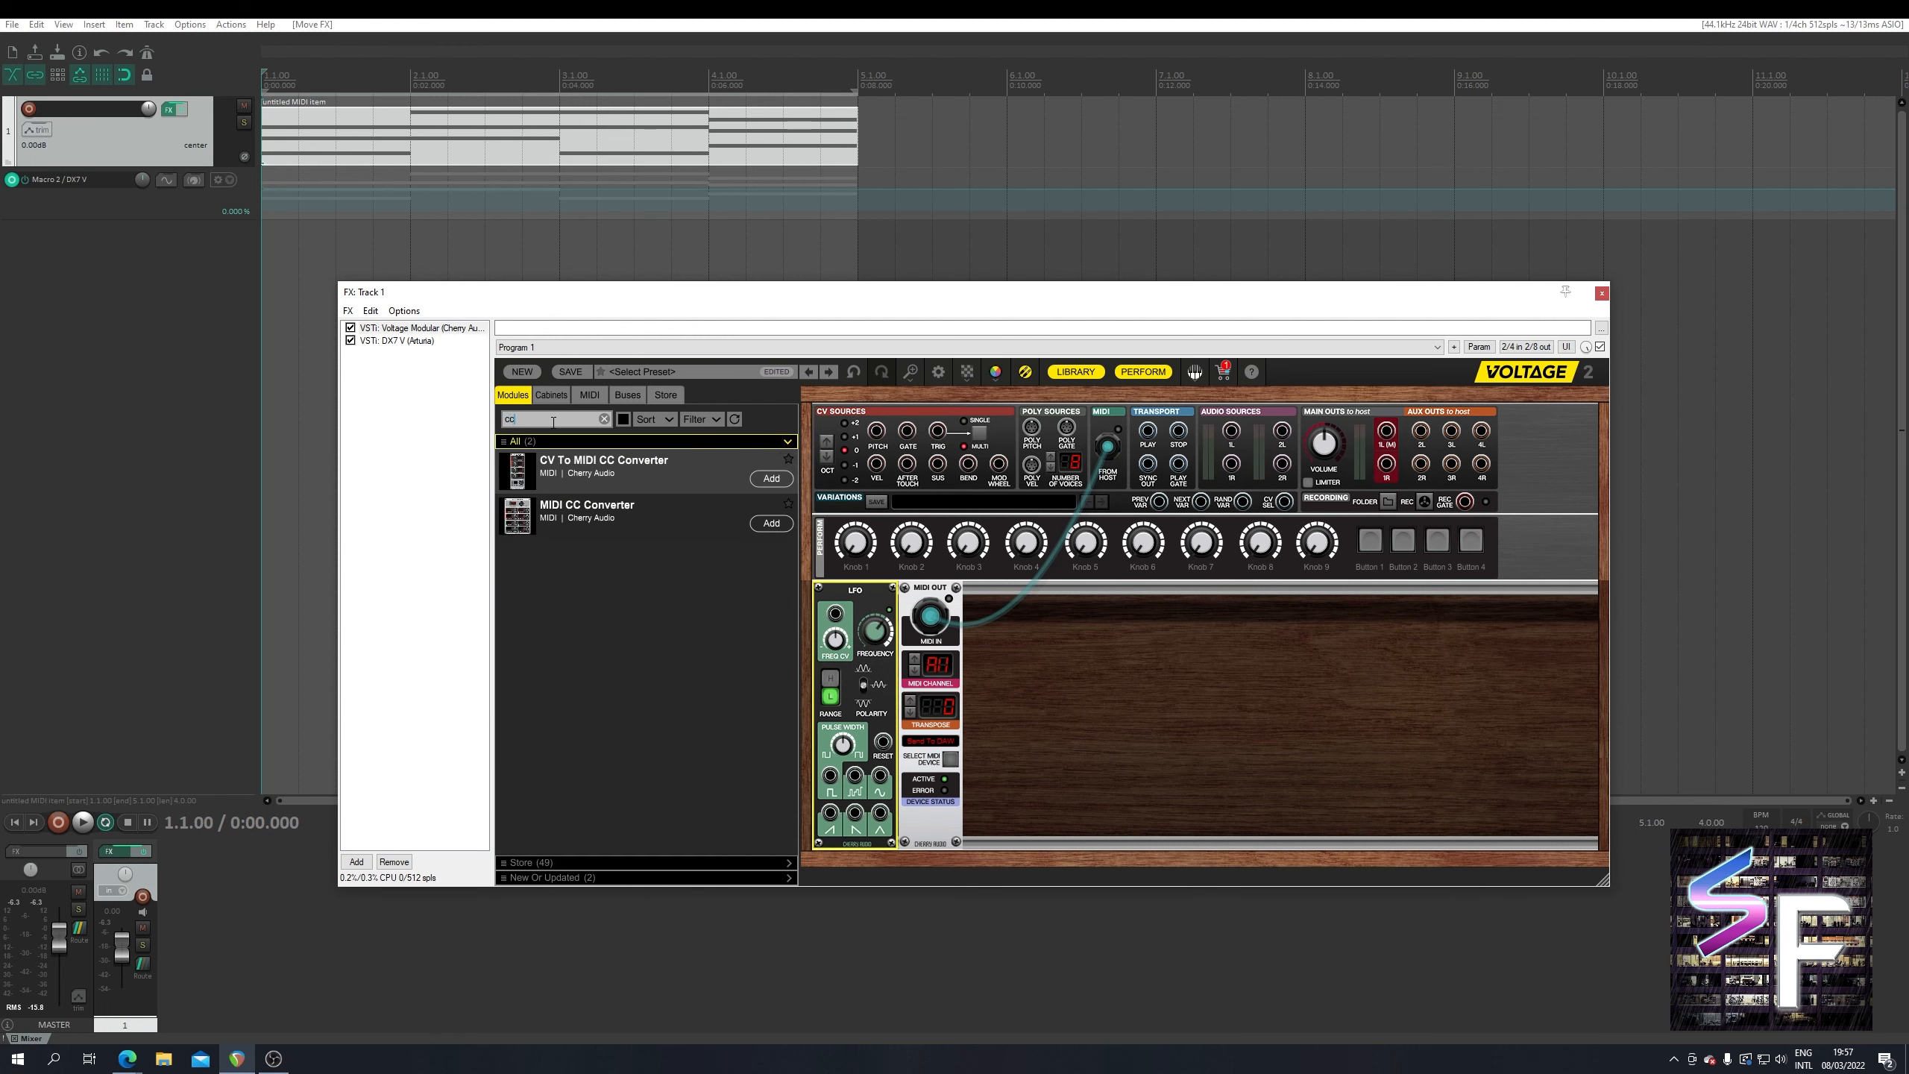
{"action": "left_click", "coordinate": [631, 476]}
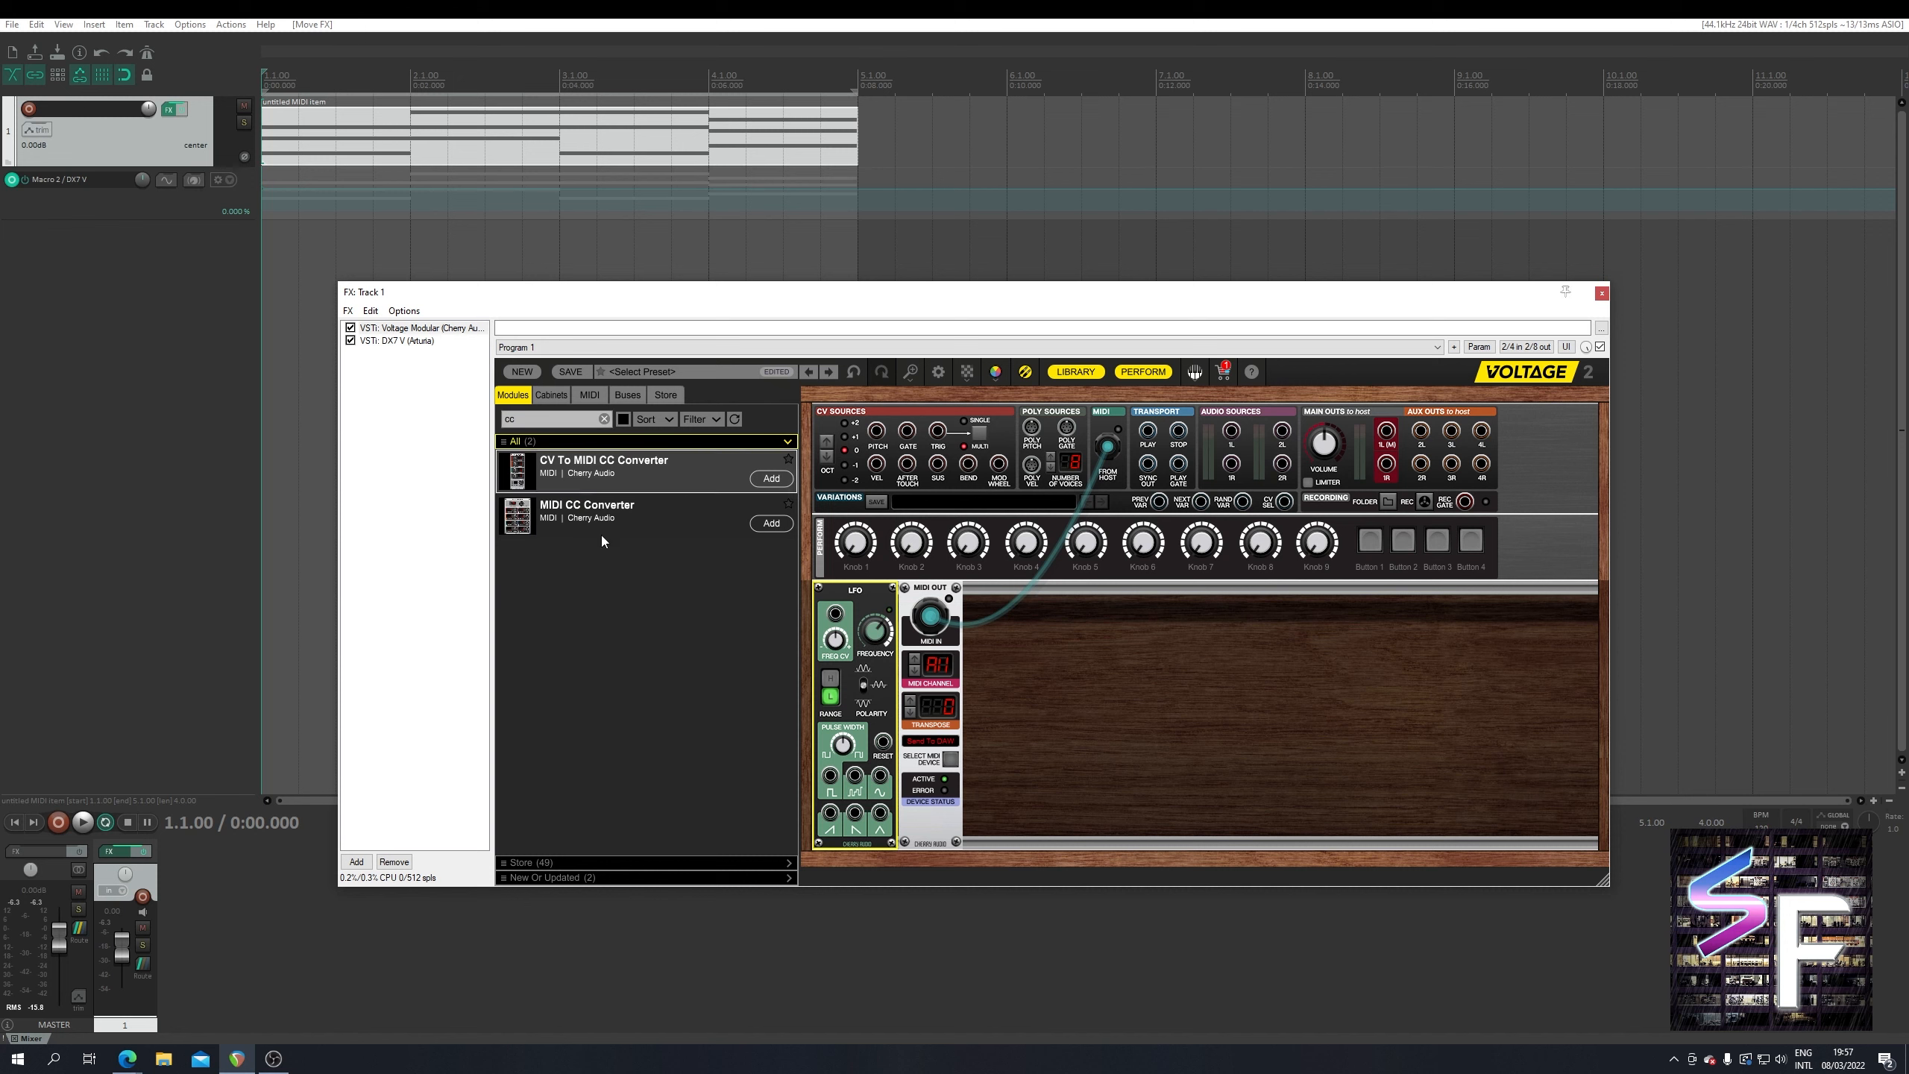
{"action": "left_click_drag", "start_coordinate": [578, 462], "coordinate": [944, 718]}
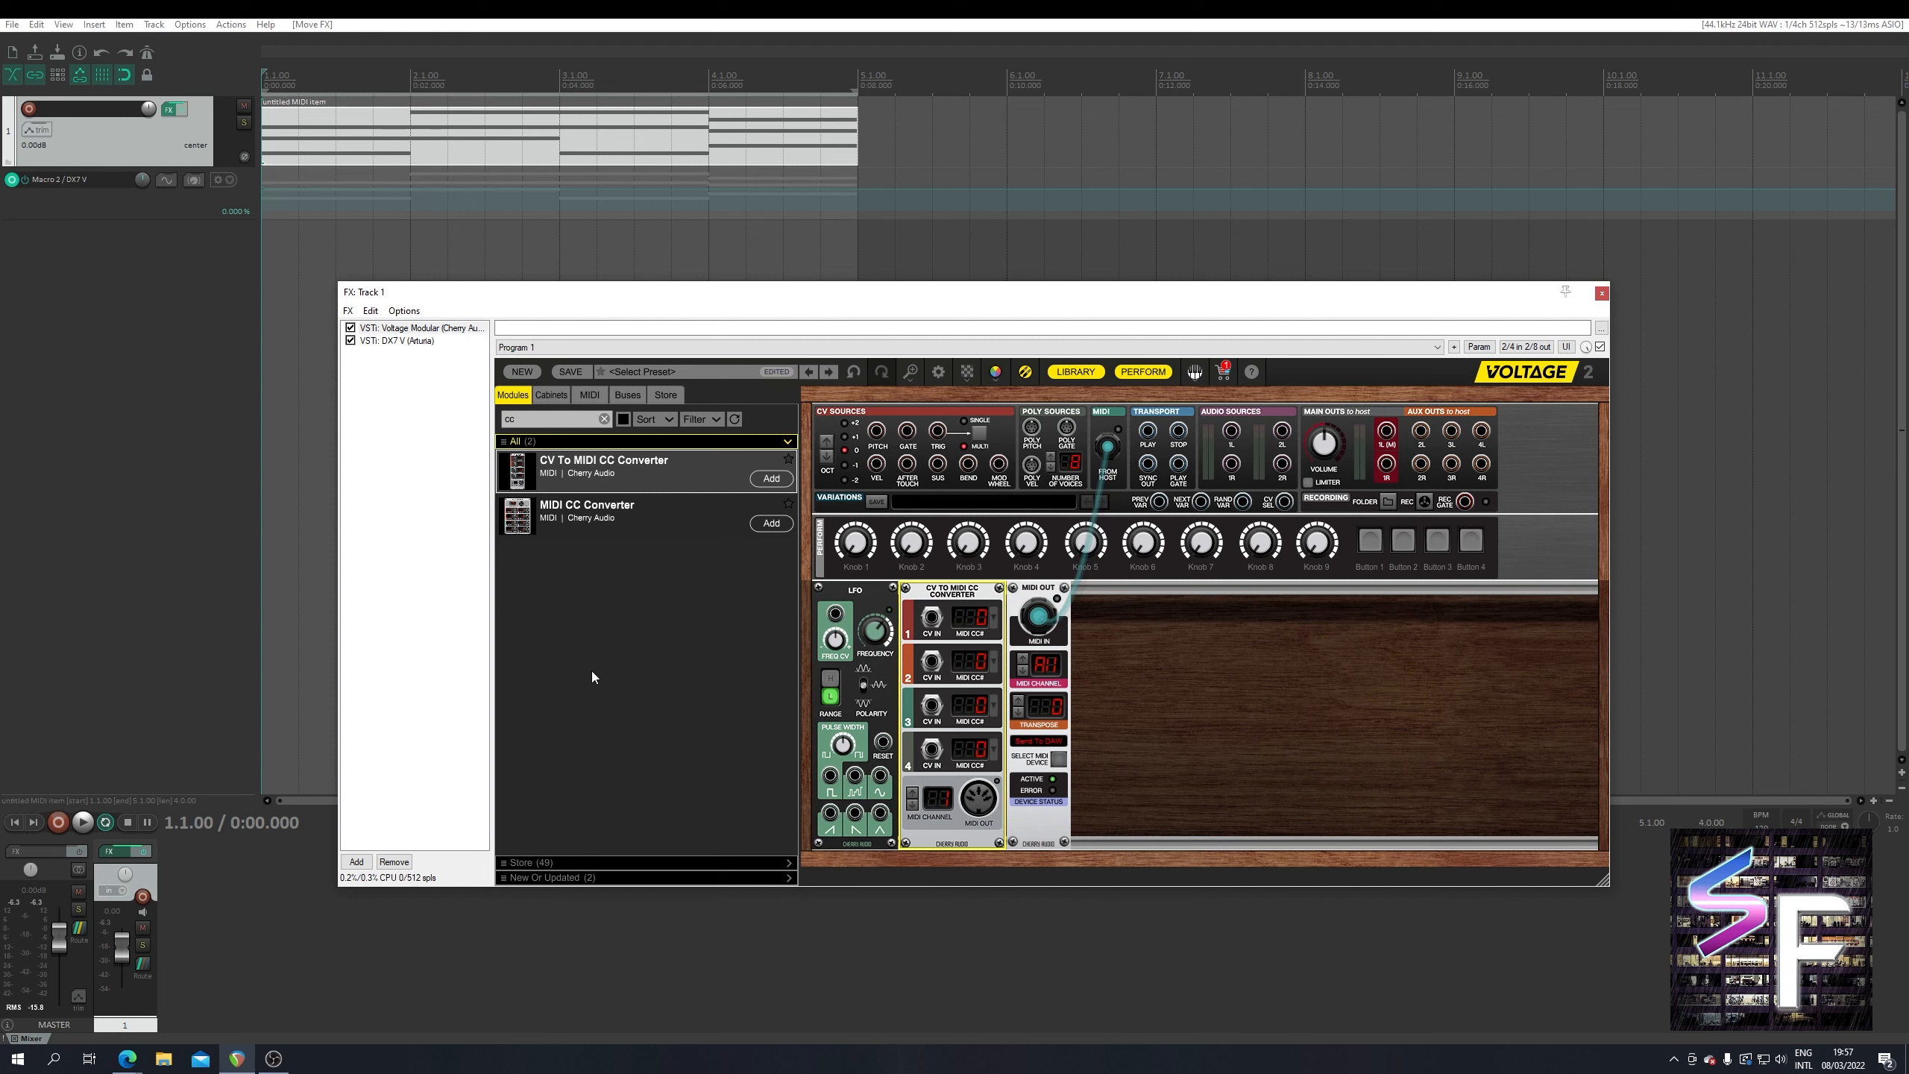
- Patch an LFO waveform output into the first CV input of the CV To MIDI CC Converter and assign that channel to CC 3
{"action": "left_click", "coordinate": [862, 686]}
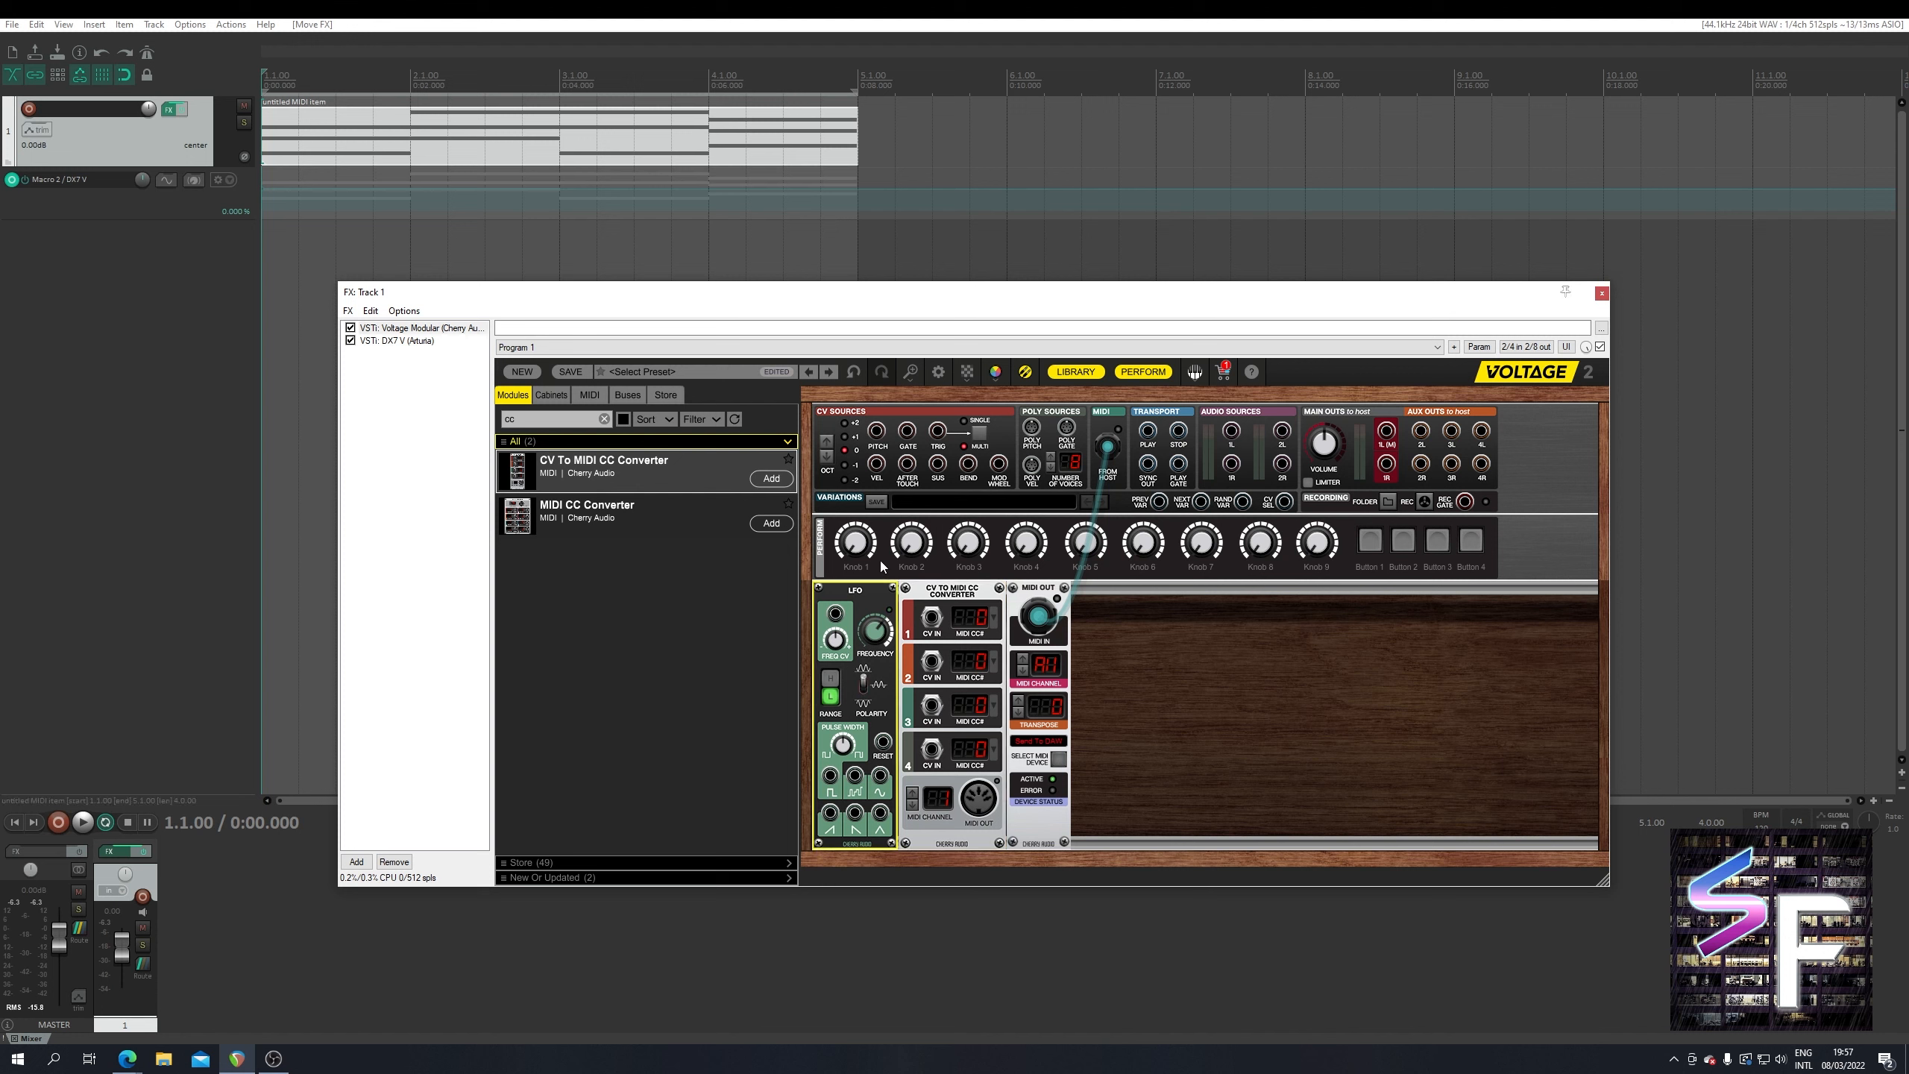
{"action": "mouse_move", "coordinate": [879, 774]}
{"action": "left_mouse_down"}
{"action": "mouse_move", "coordinate": [919, 755]}
{"action": "mouse_move", "coordinate": [932, 619]}
{"action": "left_mouse_up"}
{"action": "left_click", "coordinate": [994, 619]}
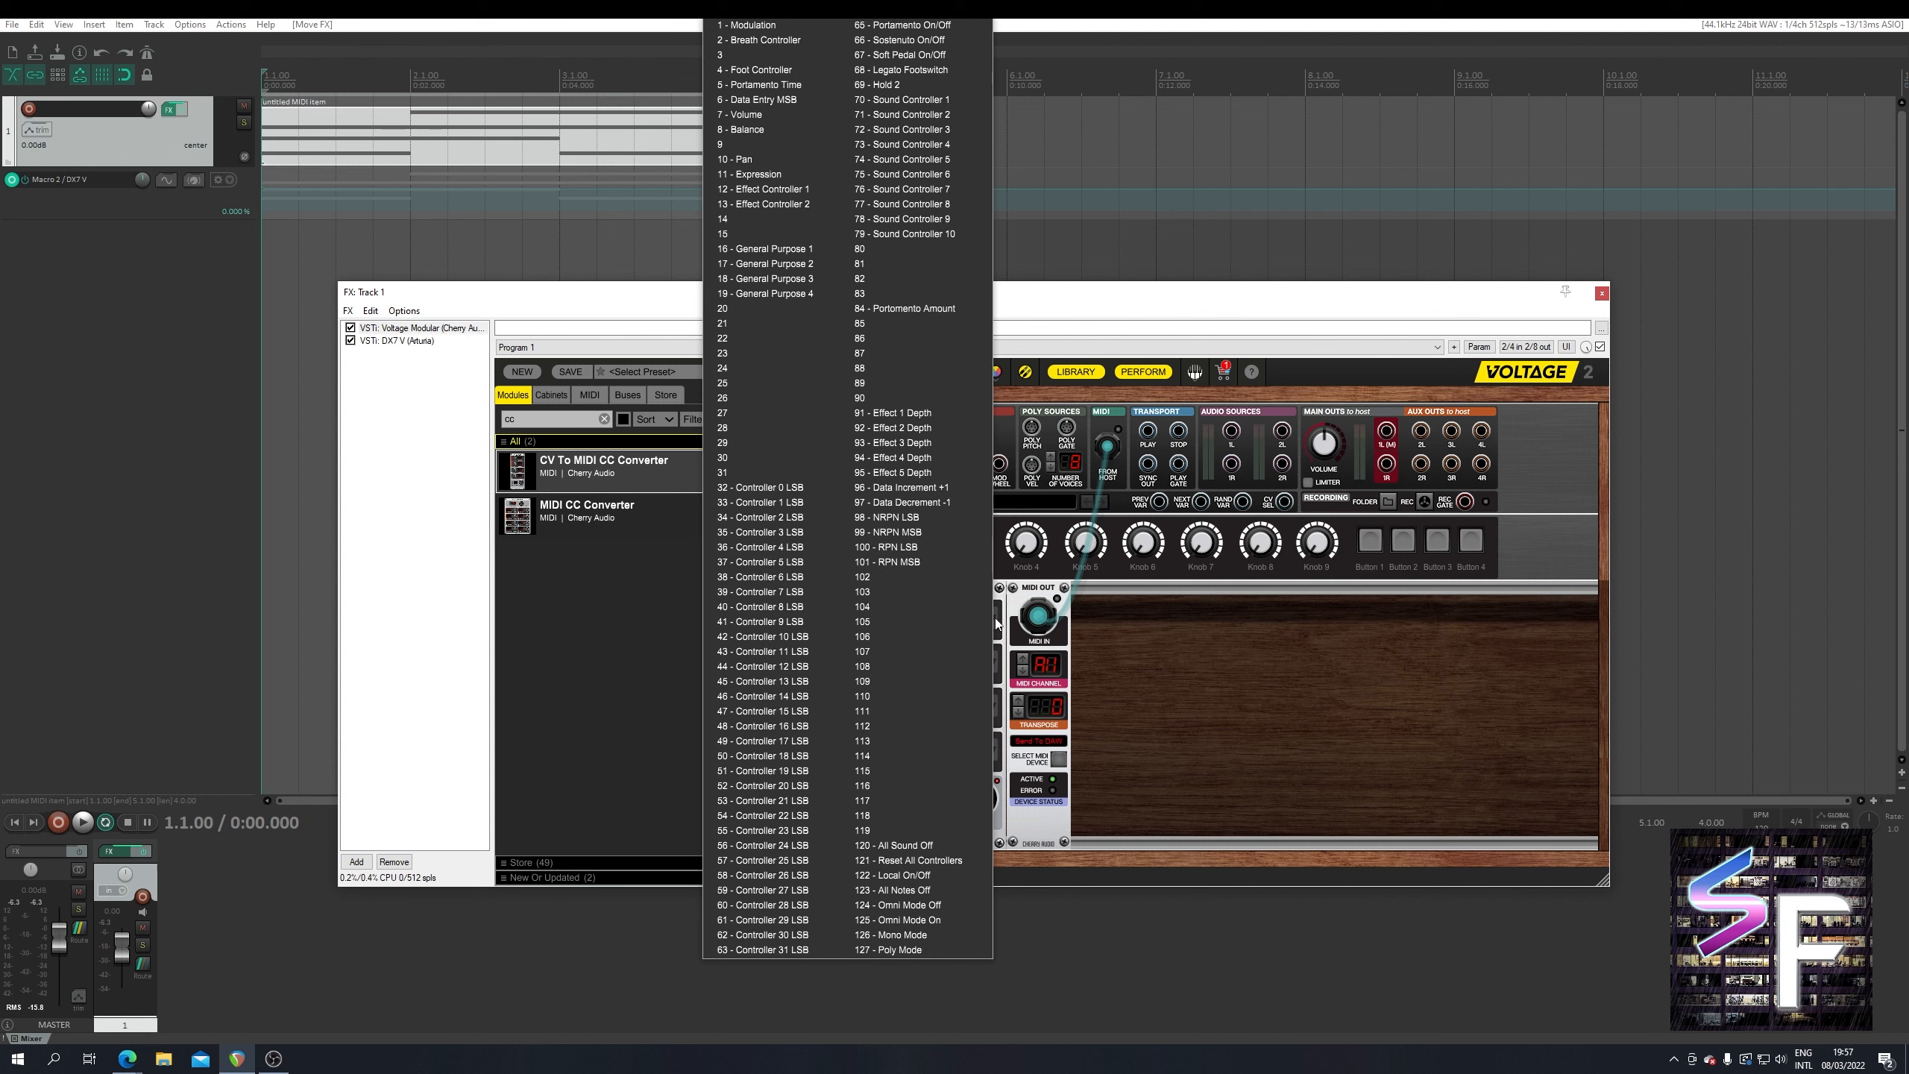
{"action": "left_click", "coordinate": [768, 56]}
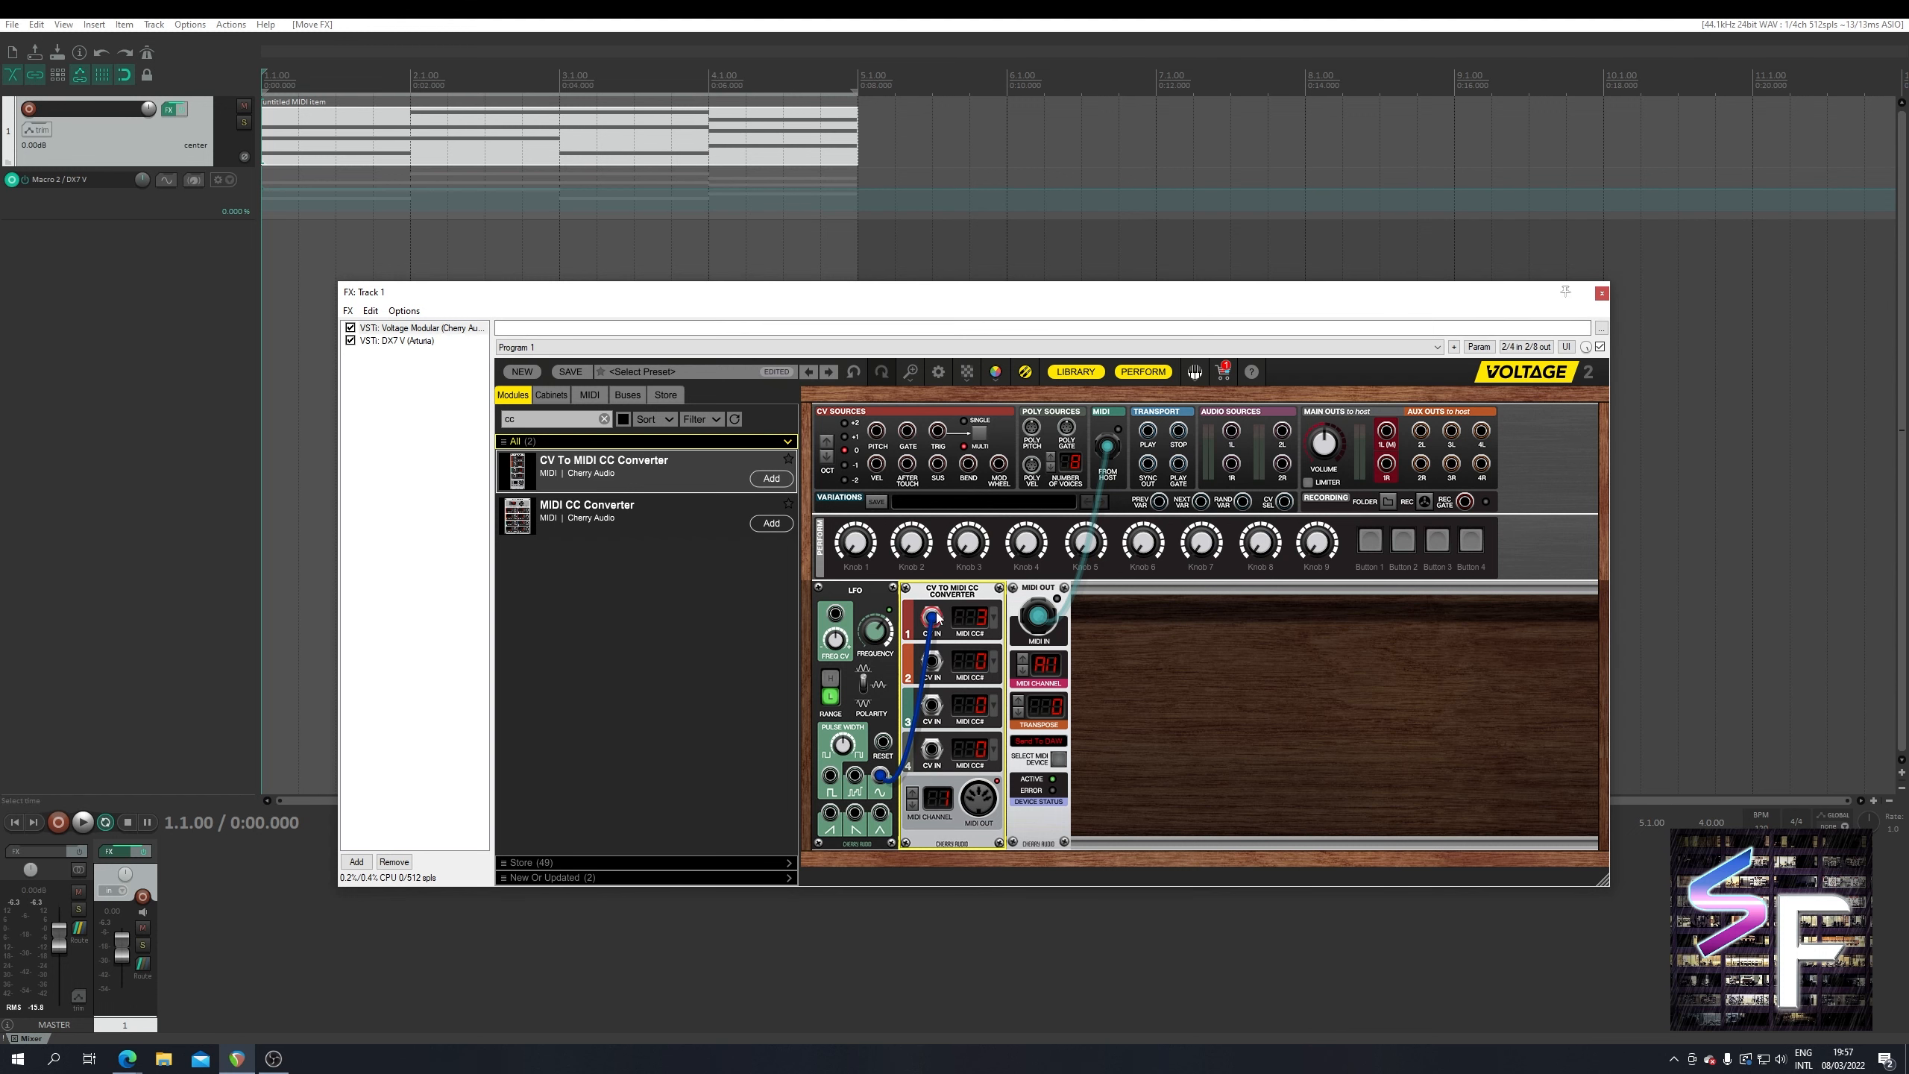
{"action": "left_click_drag", "start_coordinate": [937, 617], "coordinate": [933, 617]}
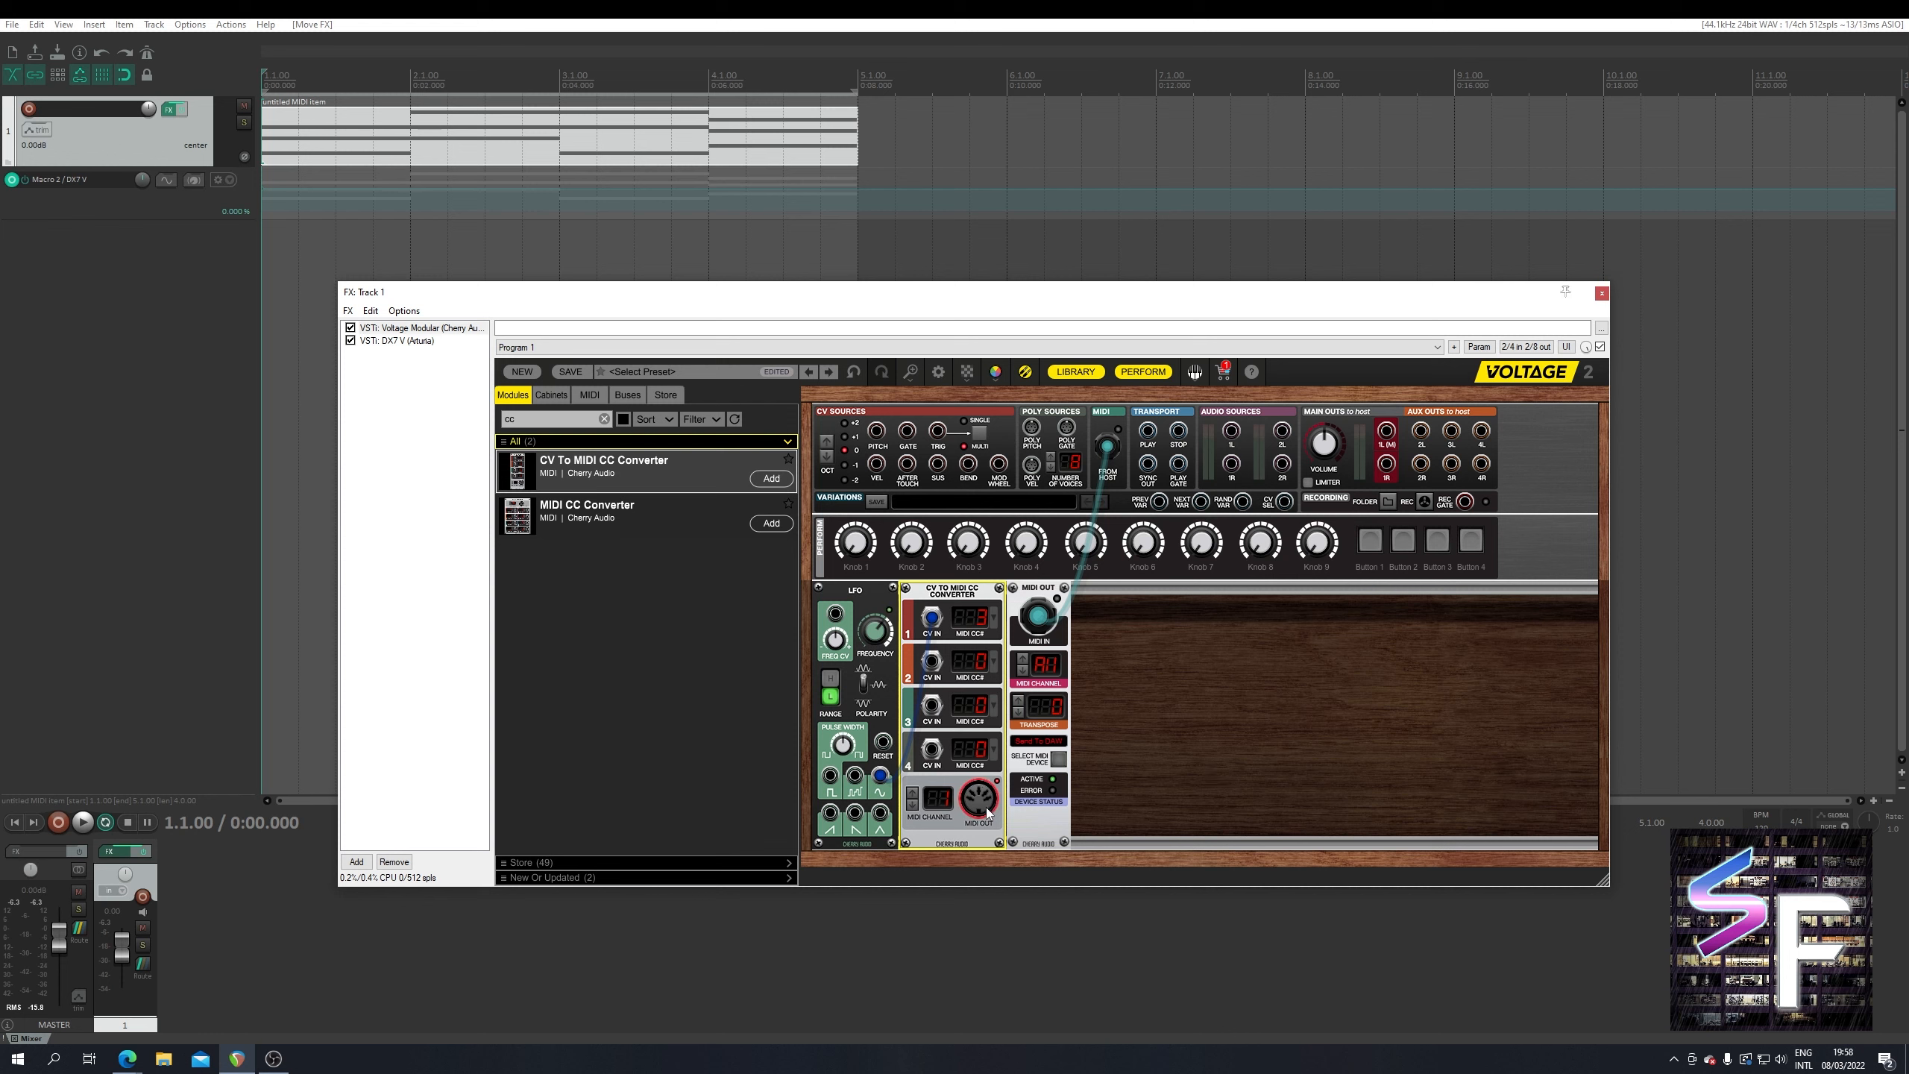
- Patch the converter's MIDI output into the MIDI Output module's MIDI input and test playback
{"action": "left_click_drag", "start_coordinate": [979, 805], "coordinate": [1043, 625]}
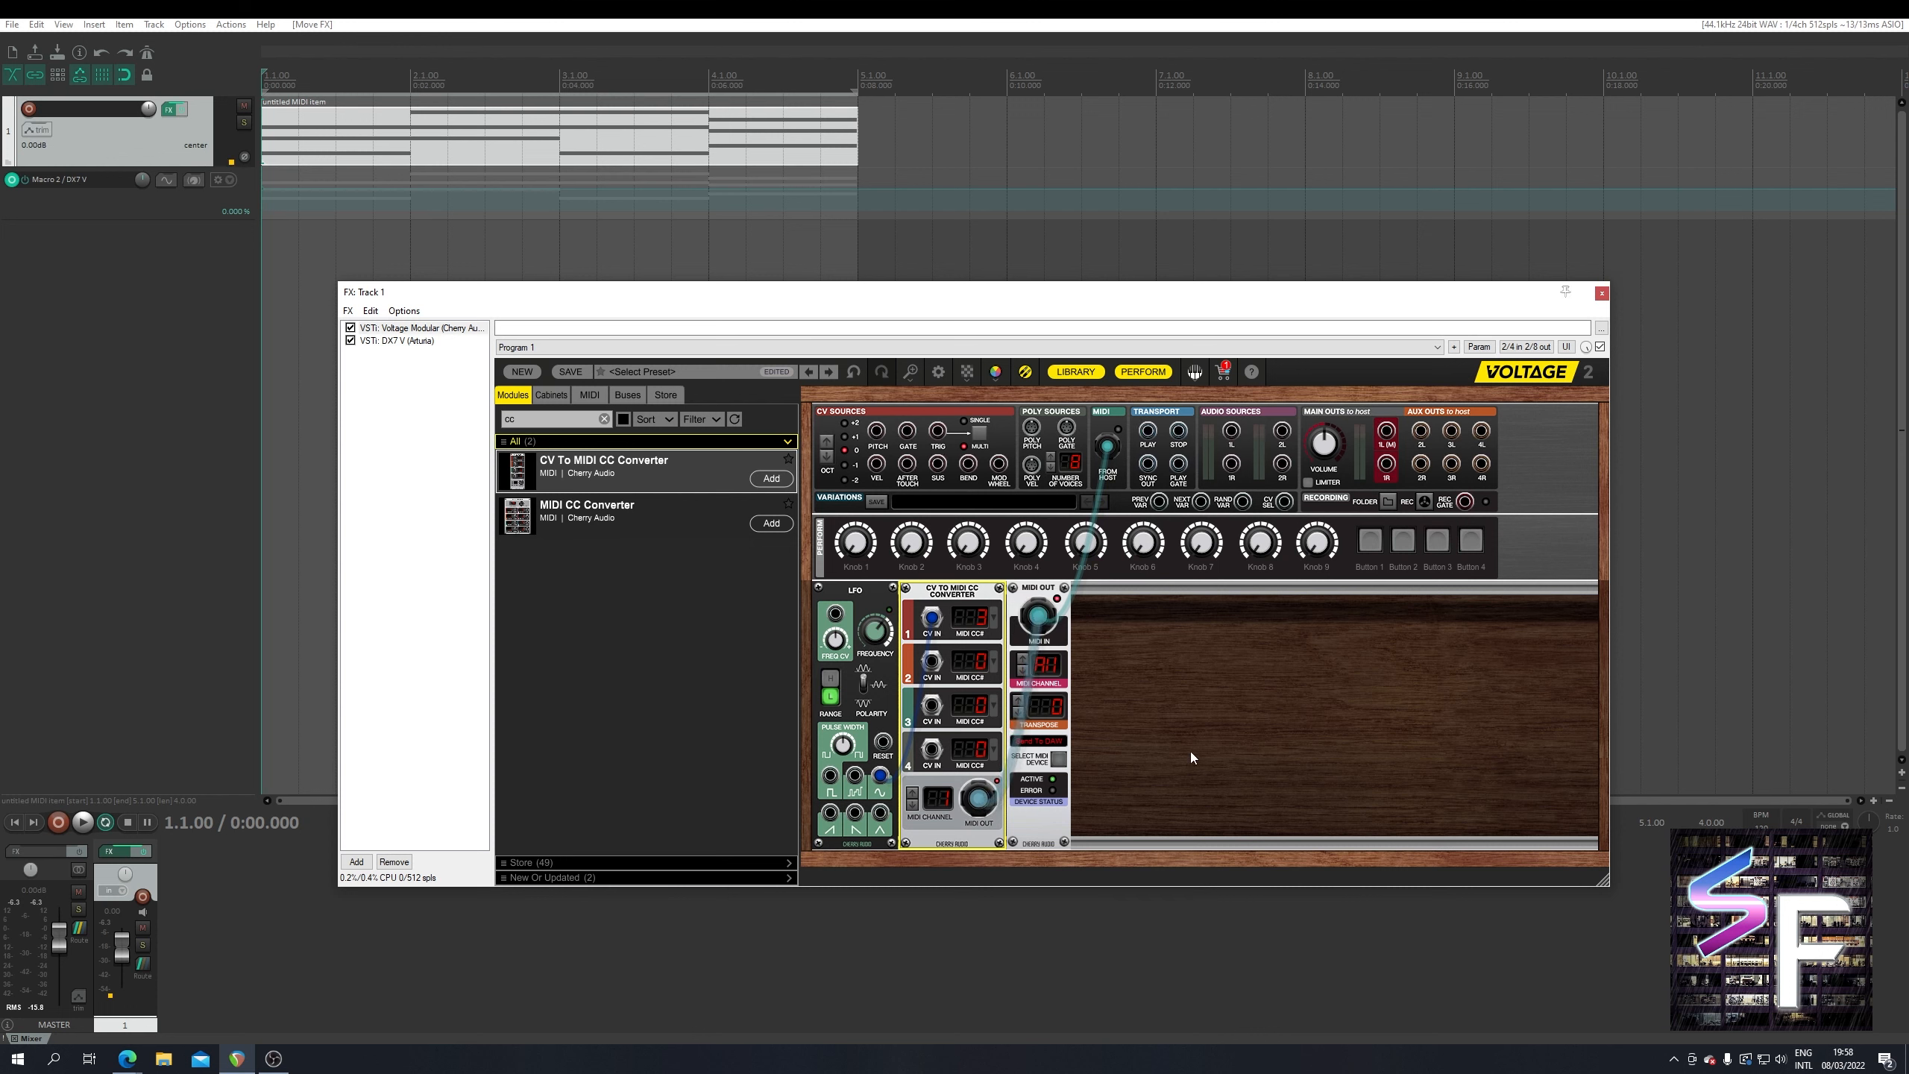
{"action": "key", "text": "space"}
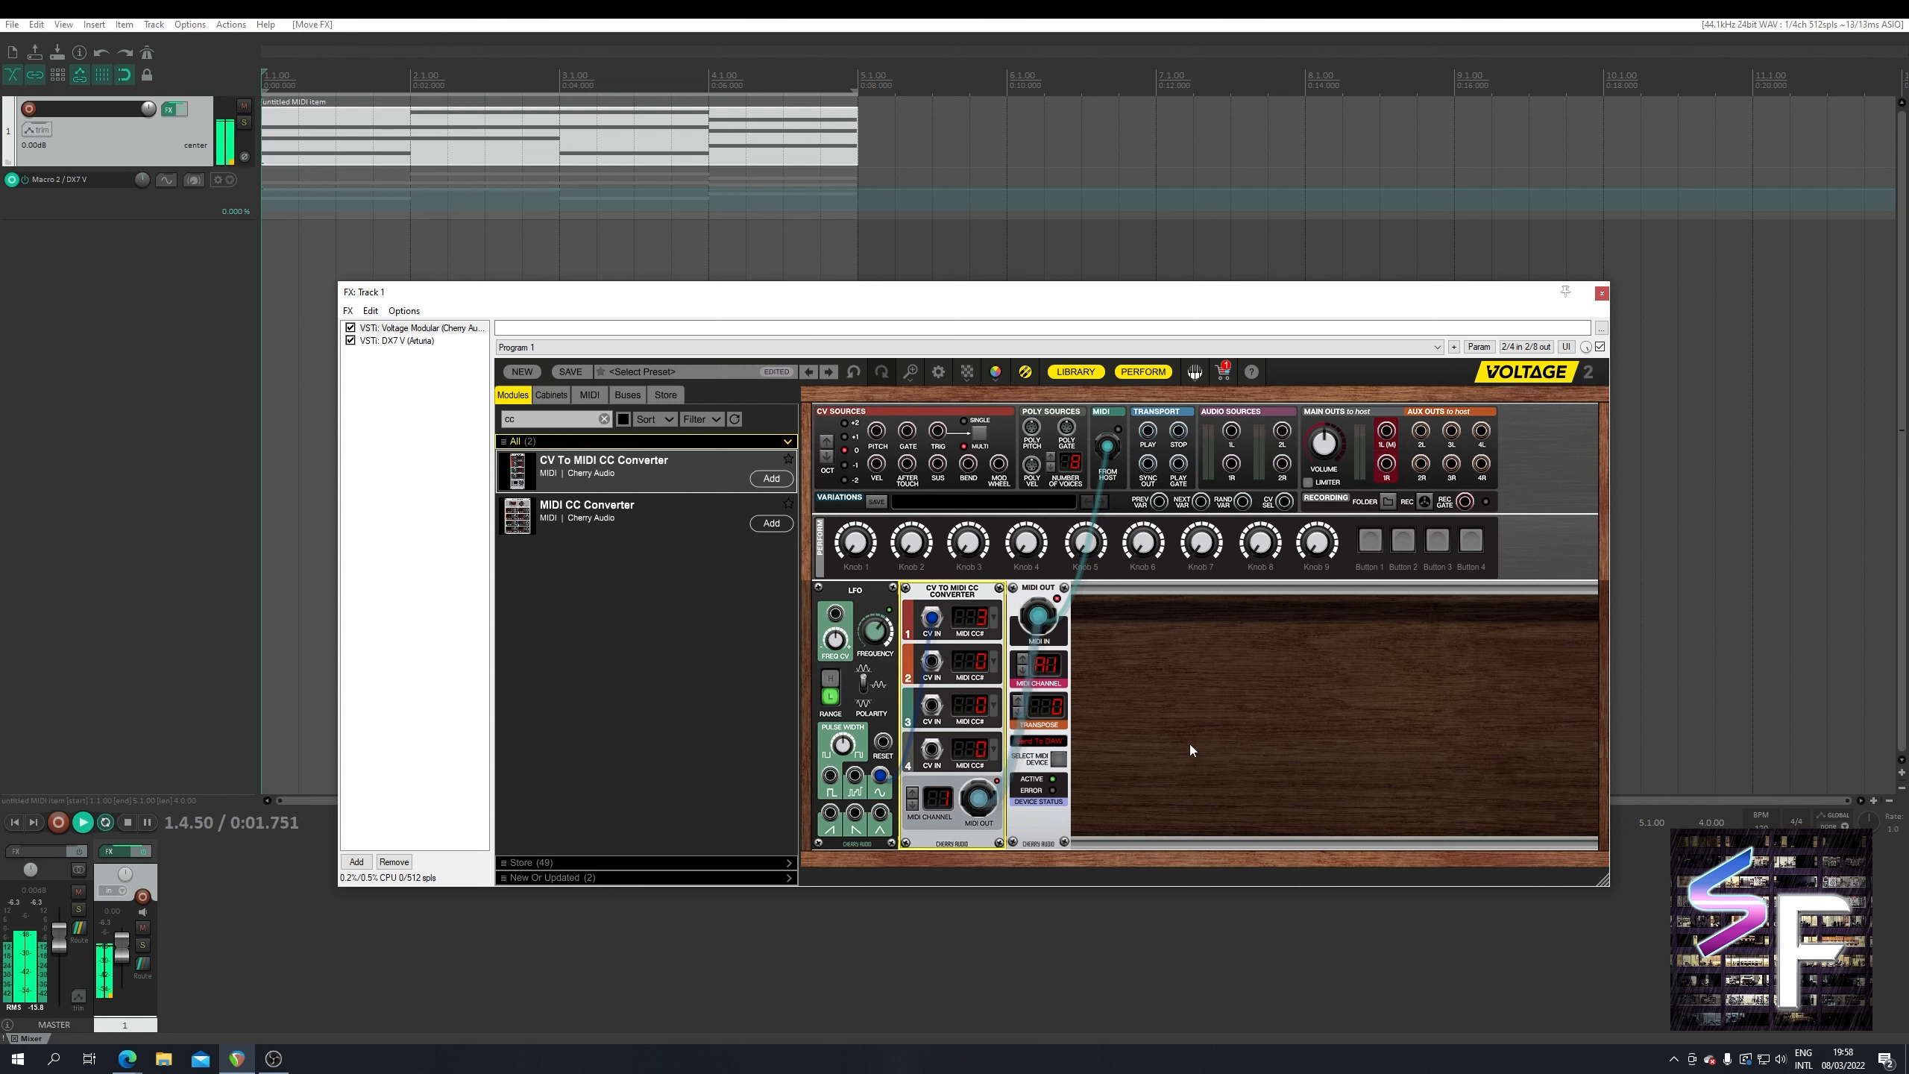
{"action": "key", "text": "space"}
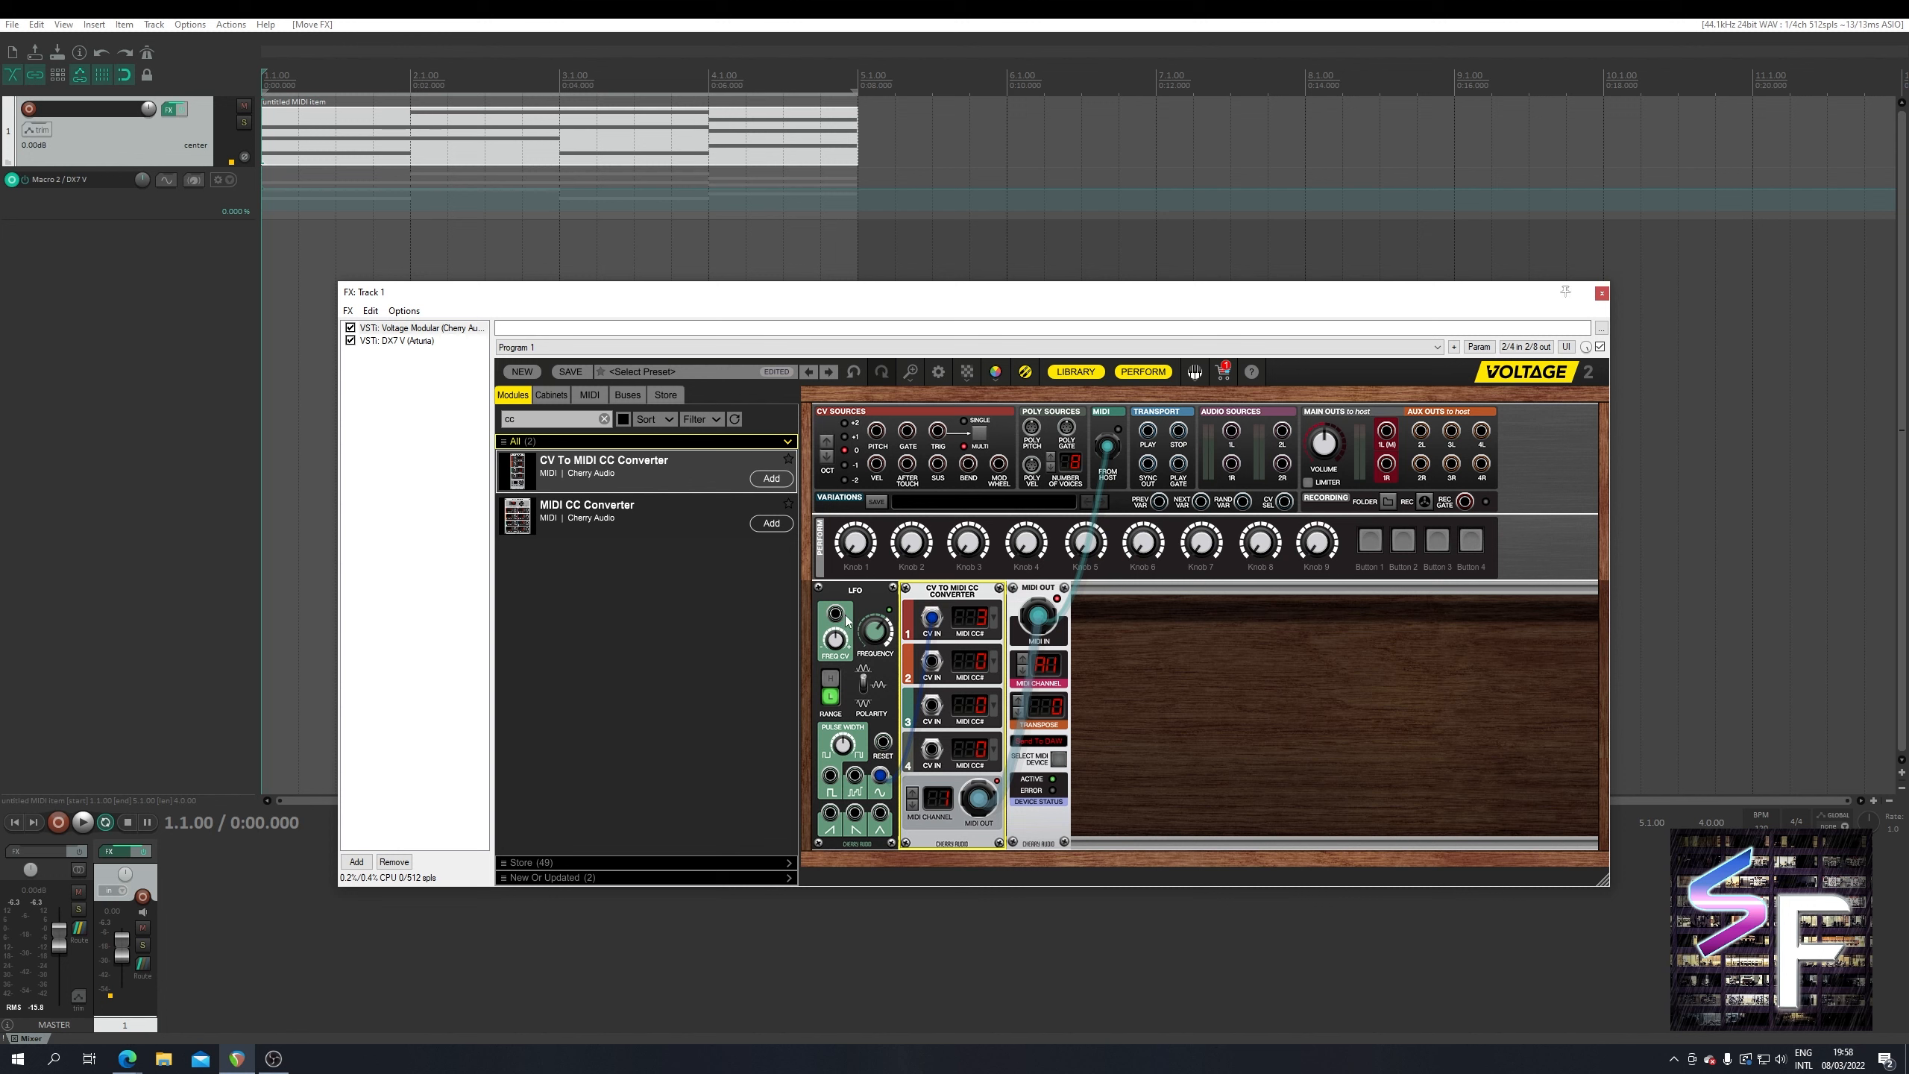
- Link Macro 2 of the DX7 V to incoming MIDI CC 03
{"action": "left_click", "coordinate": [396, 341]}
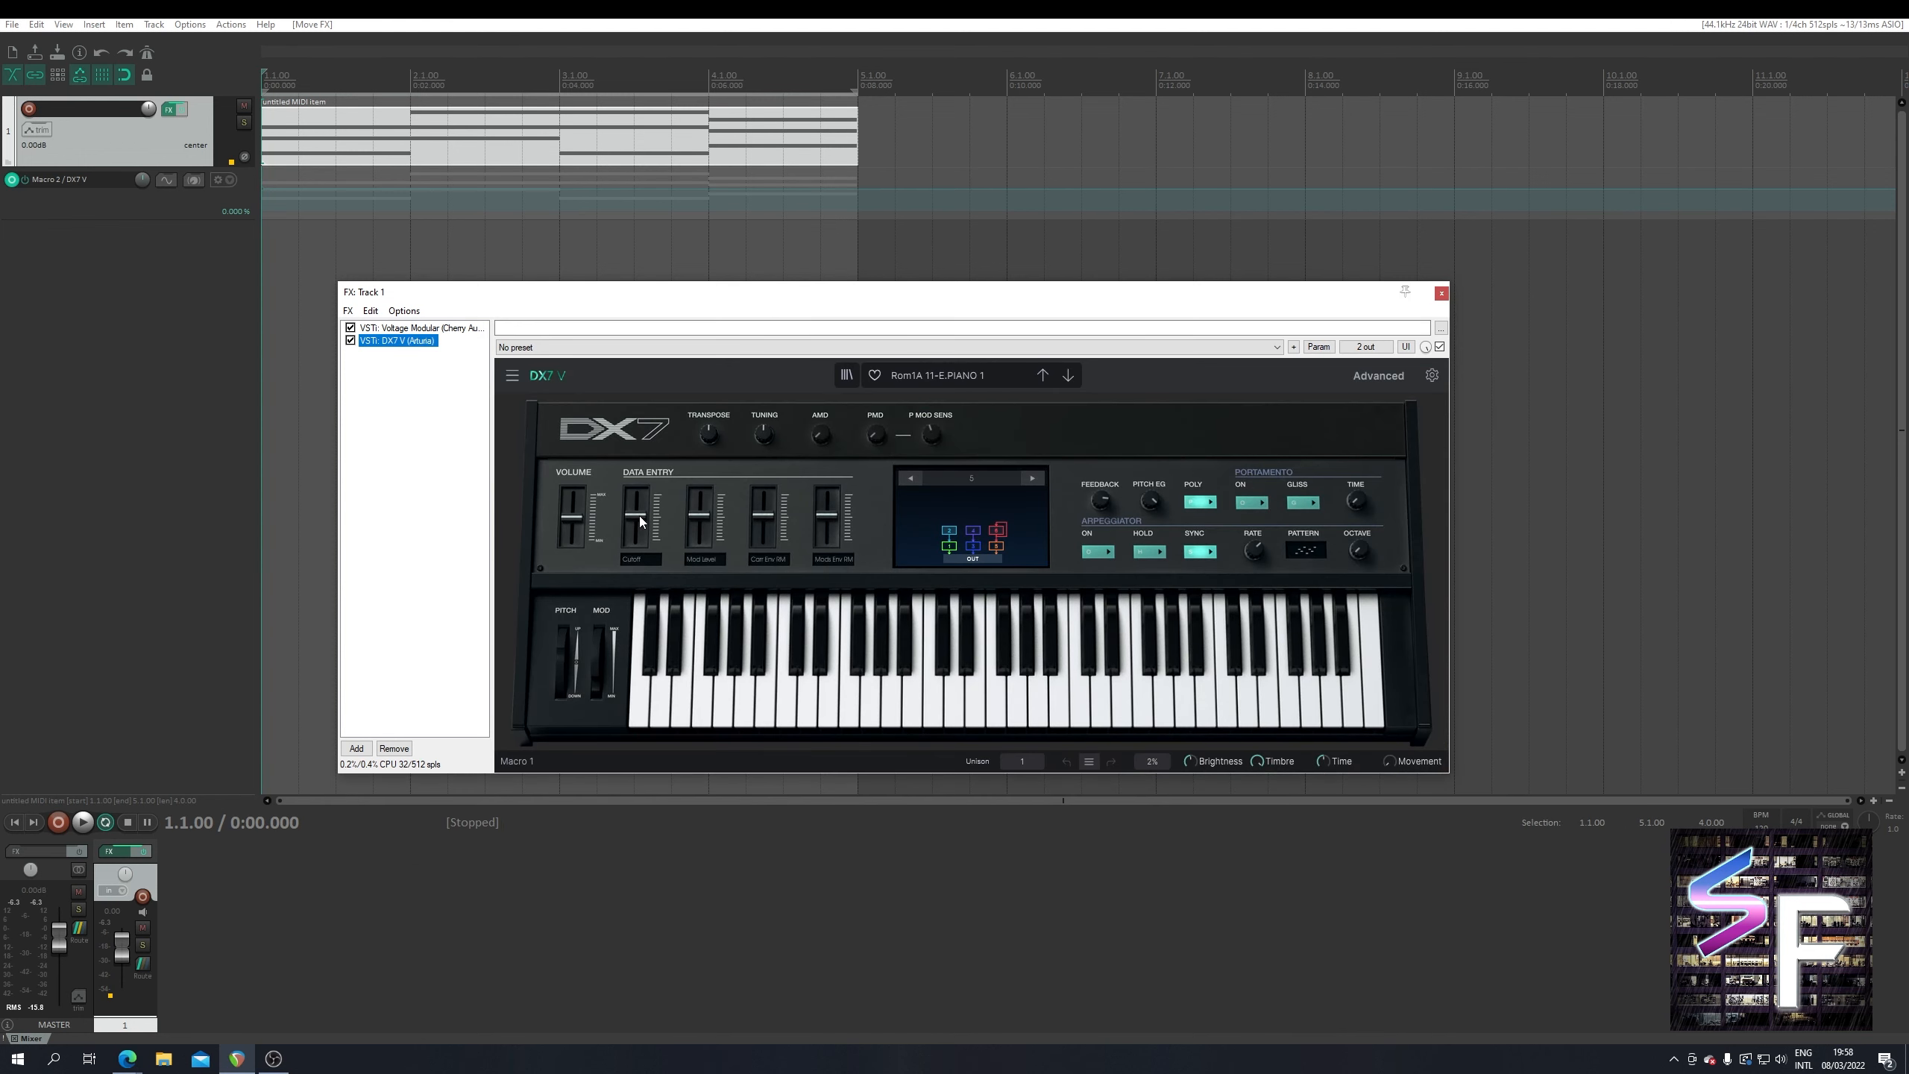
{"action": "left_click", "coordinate": [701, 517]}
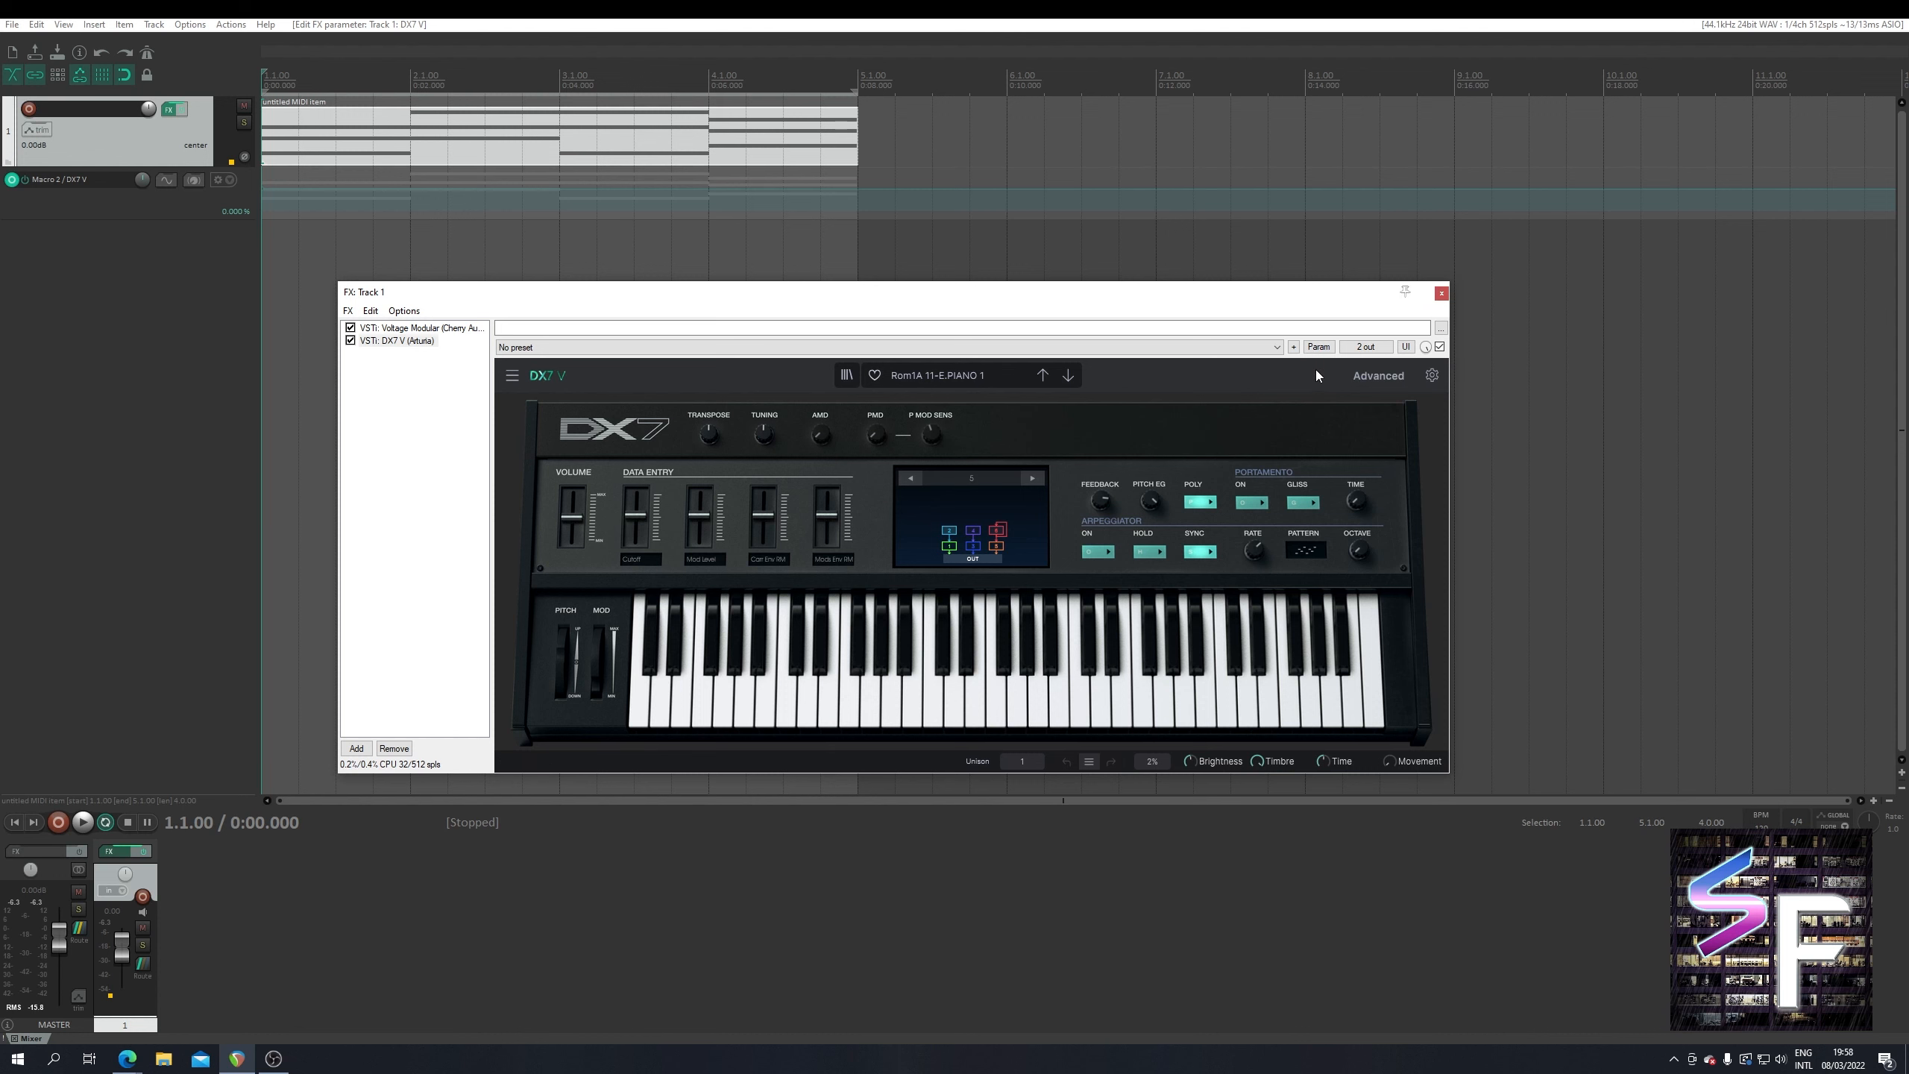
{"action": "left_click", "coordinate": [1318, 346]}
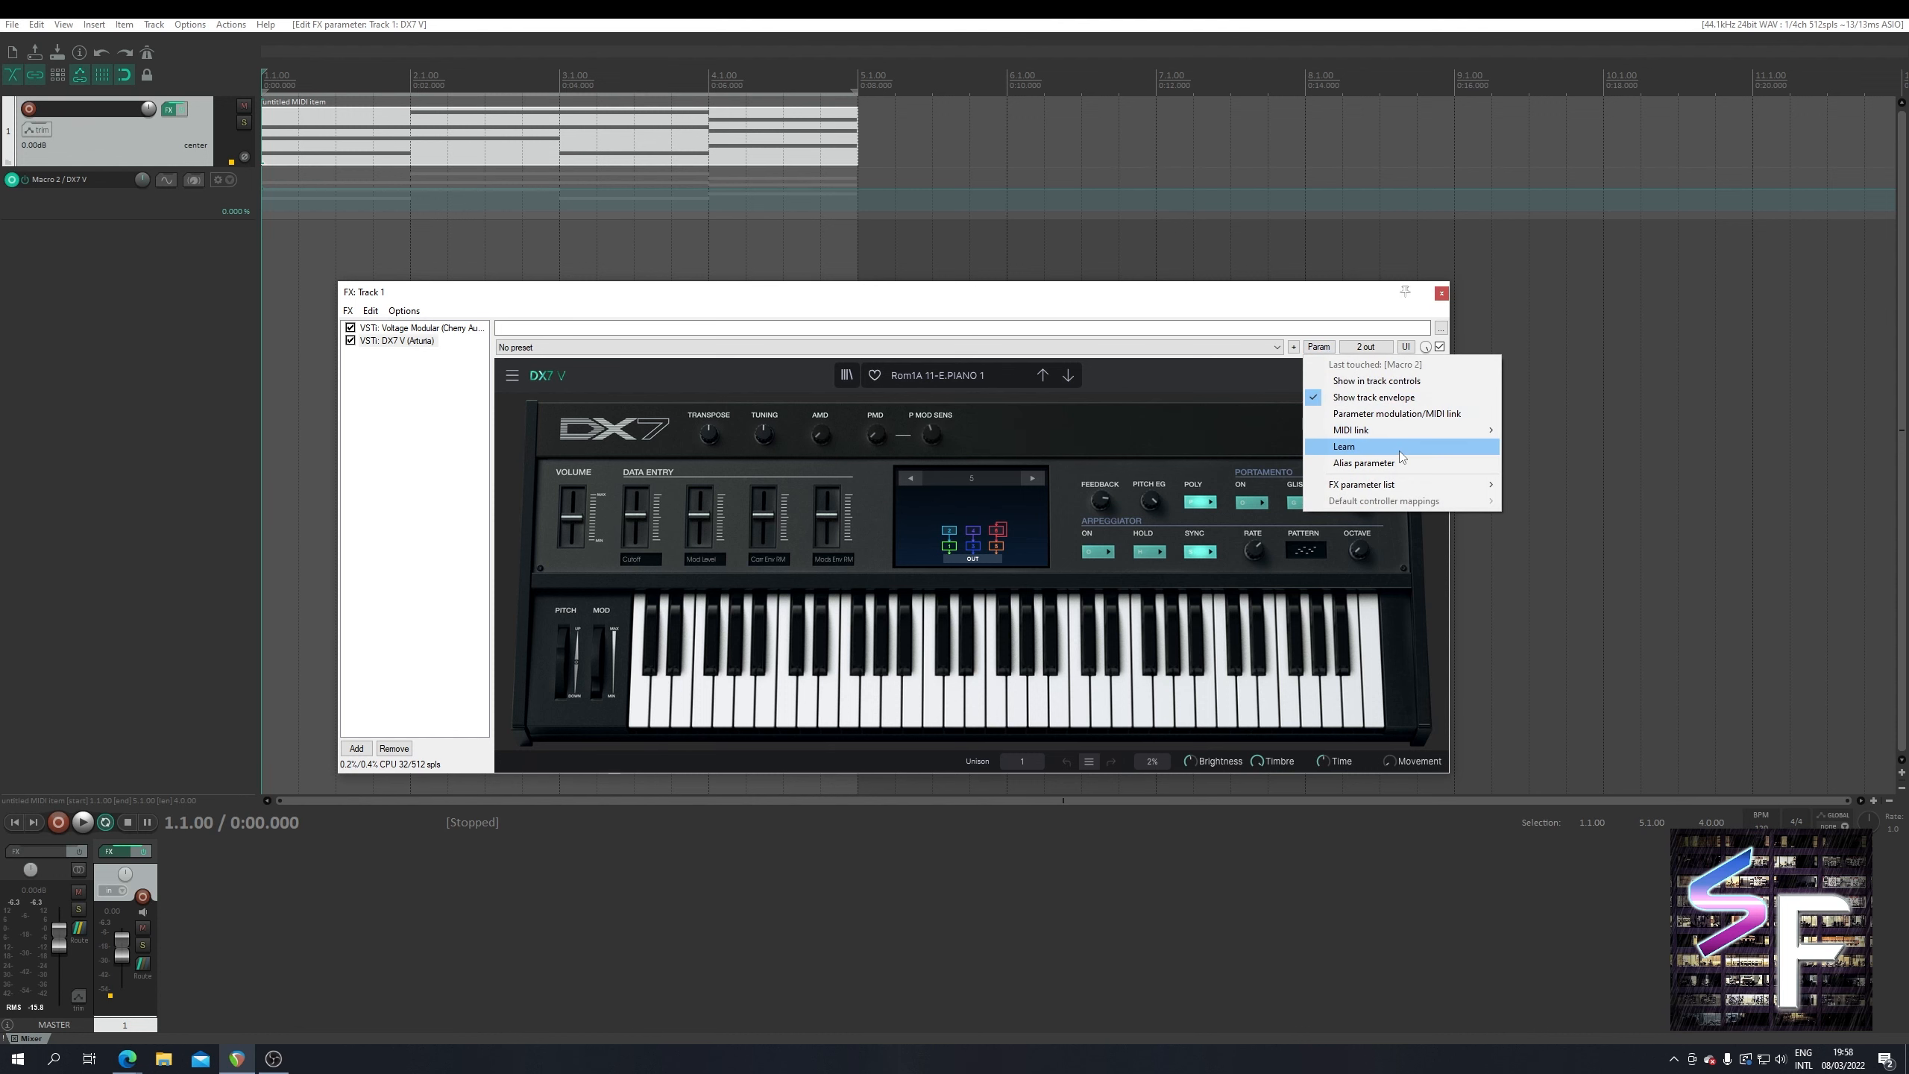
{"action": "mouse_move", "coordinate": [1445, 438]}
{"action": "mouse_move", "coordinate": [1563, 448]}
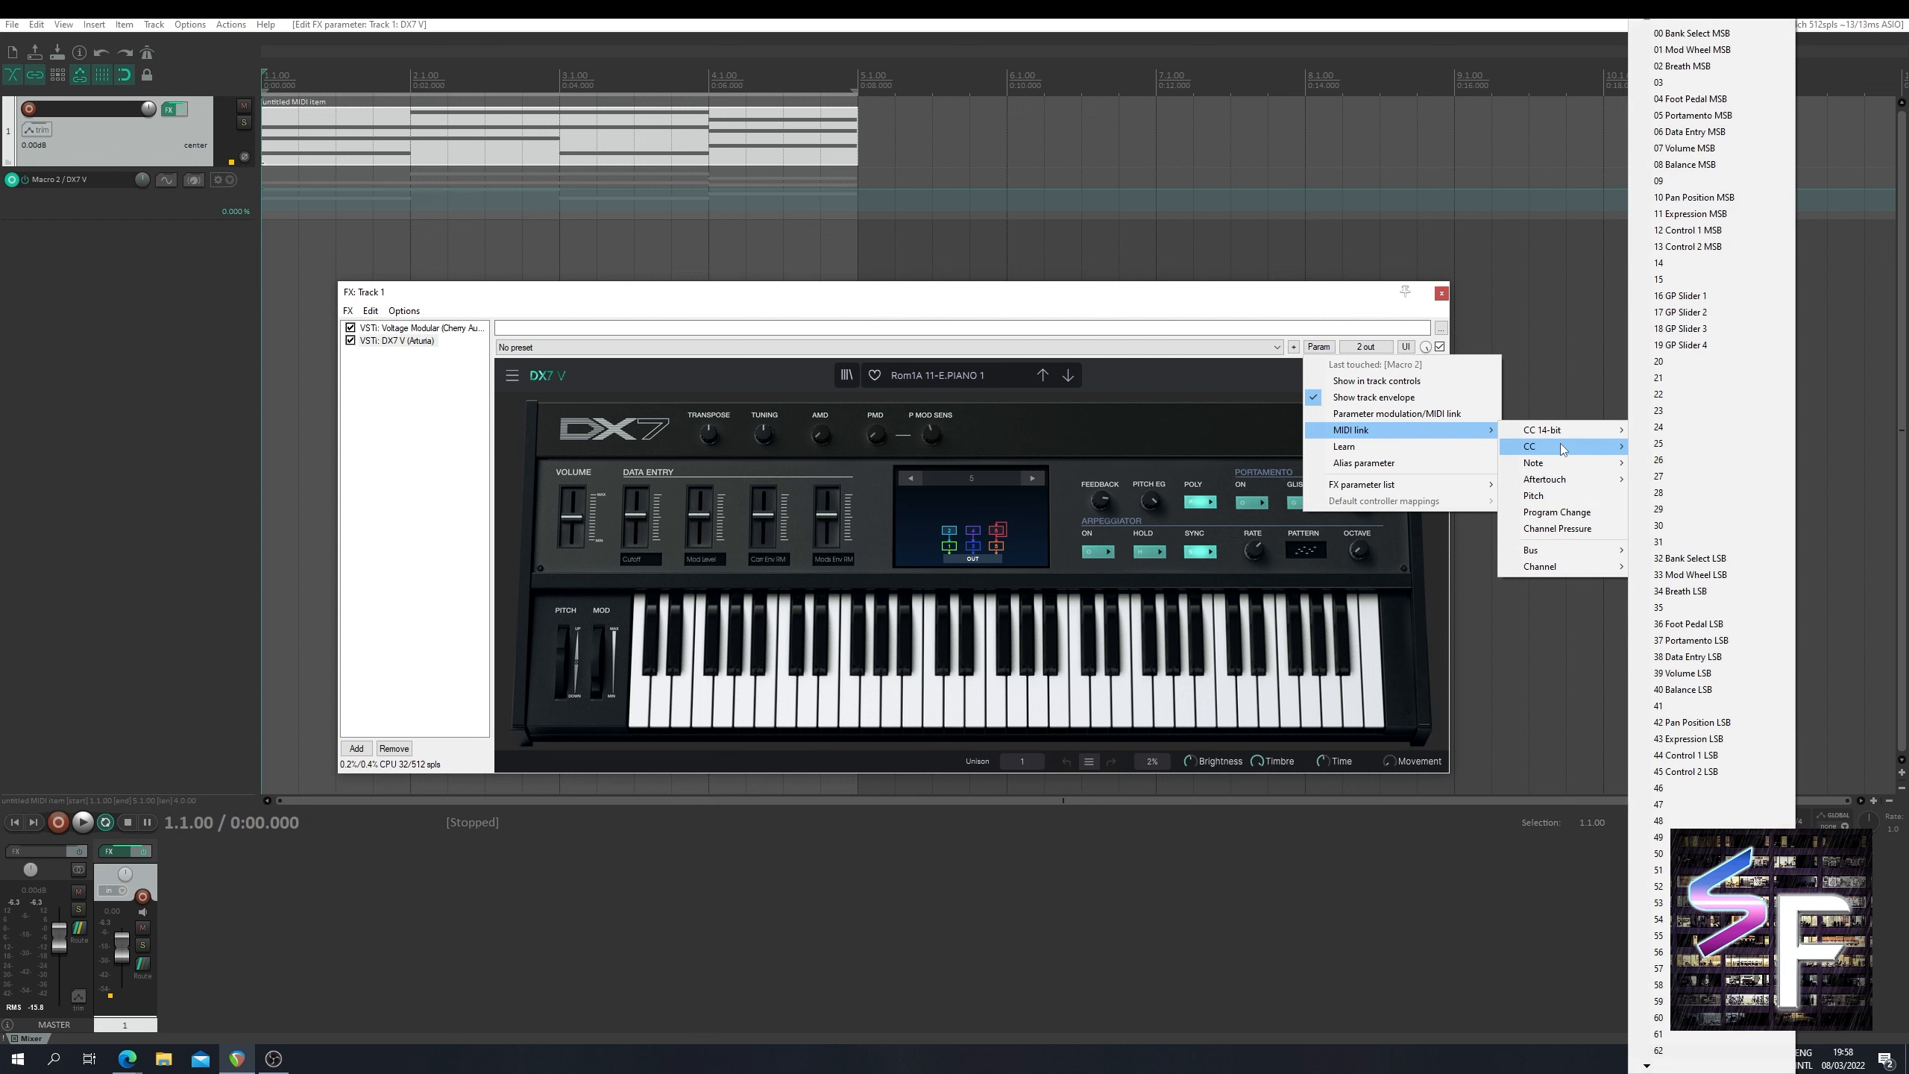
{"action": "left_click", "coordinate": [1695, 82]}
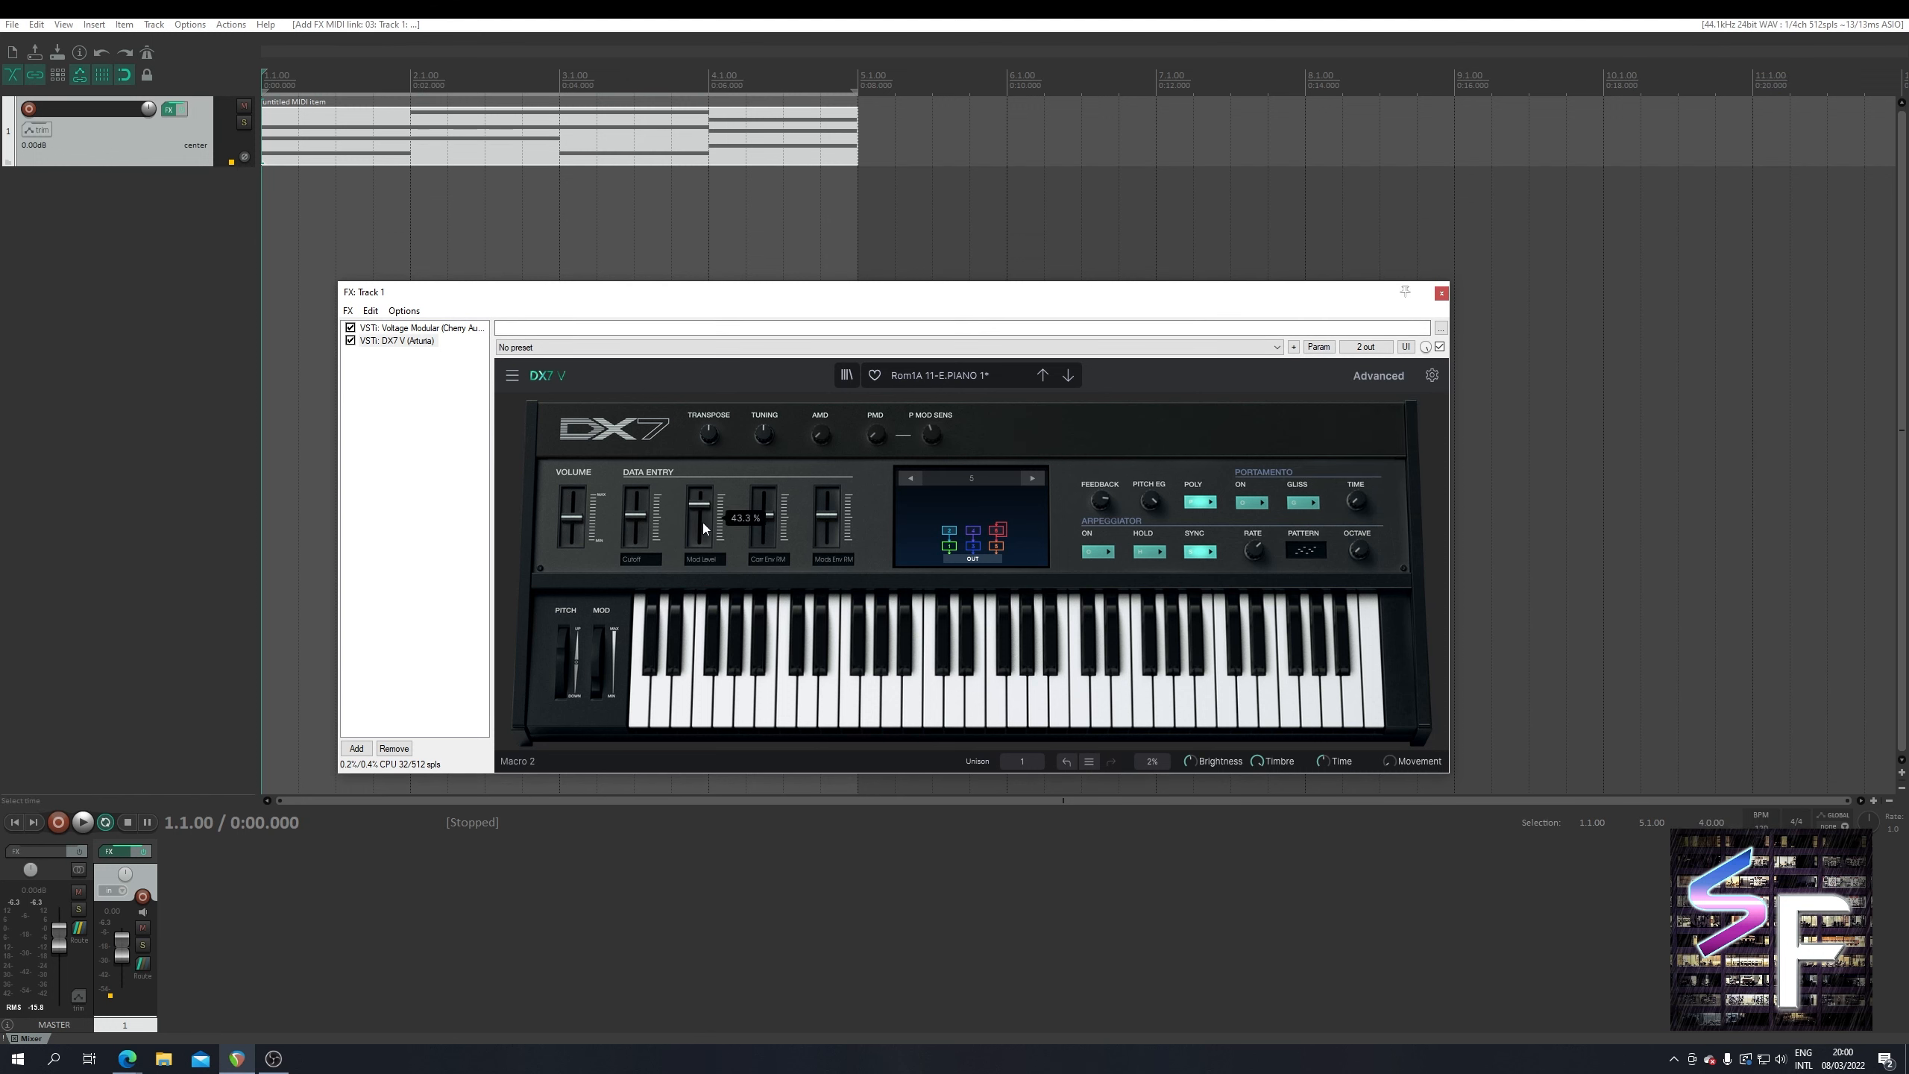
- Start playback and float Voltage Modular in its own window, with the DX7 V visible alongside it
{"action": "left_click", "coordinate": [702, 522]}
{"action": "key", "text": "space"}
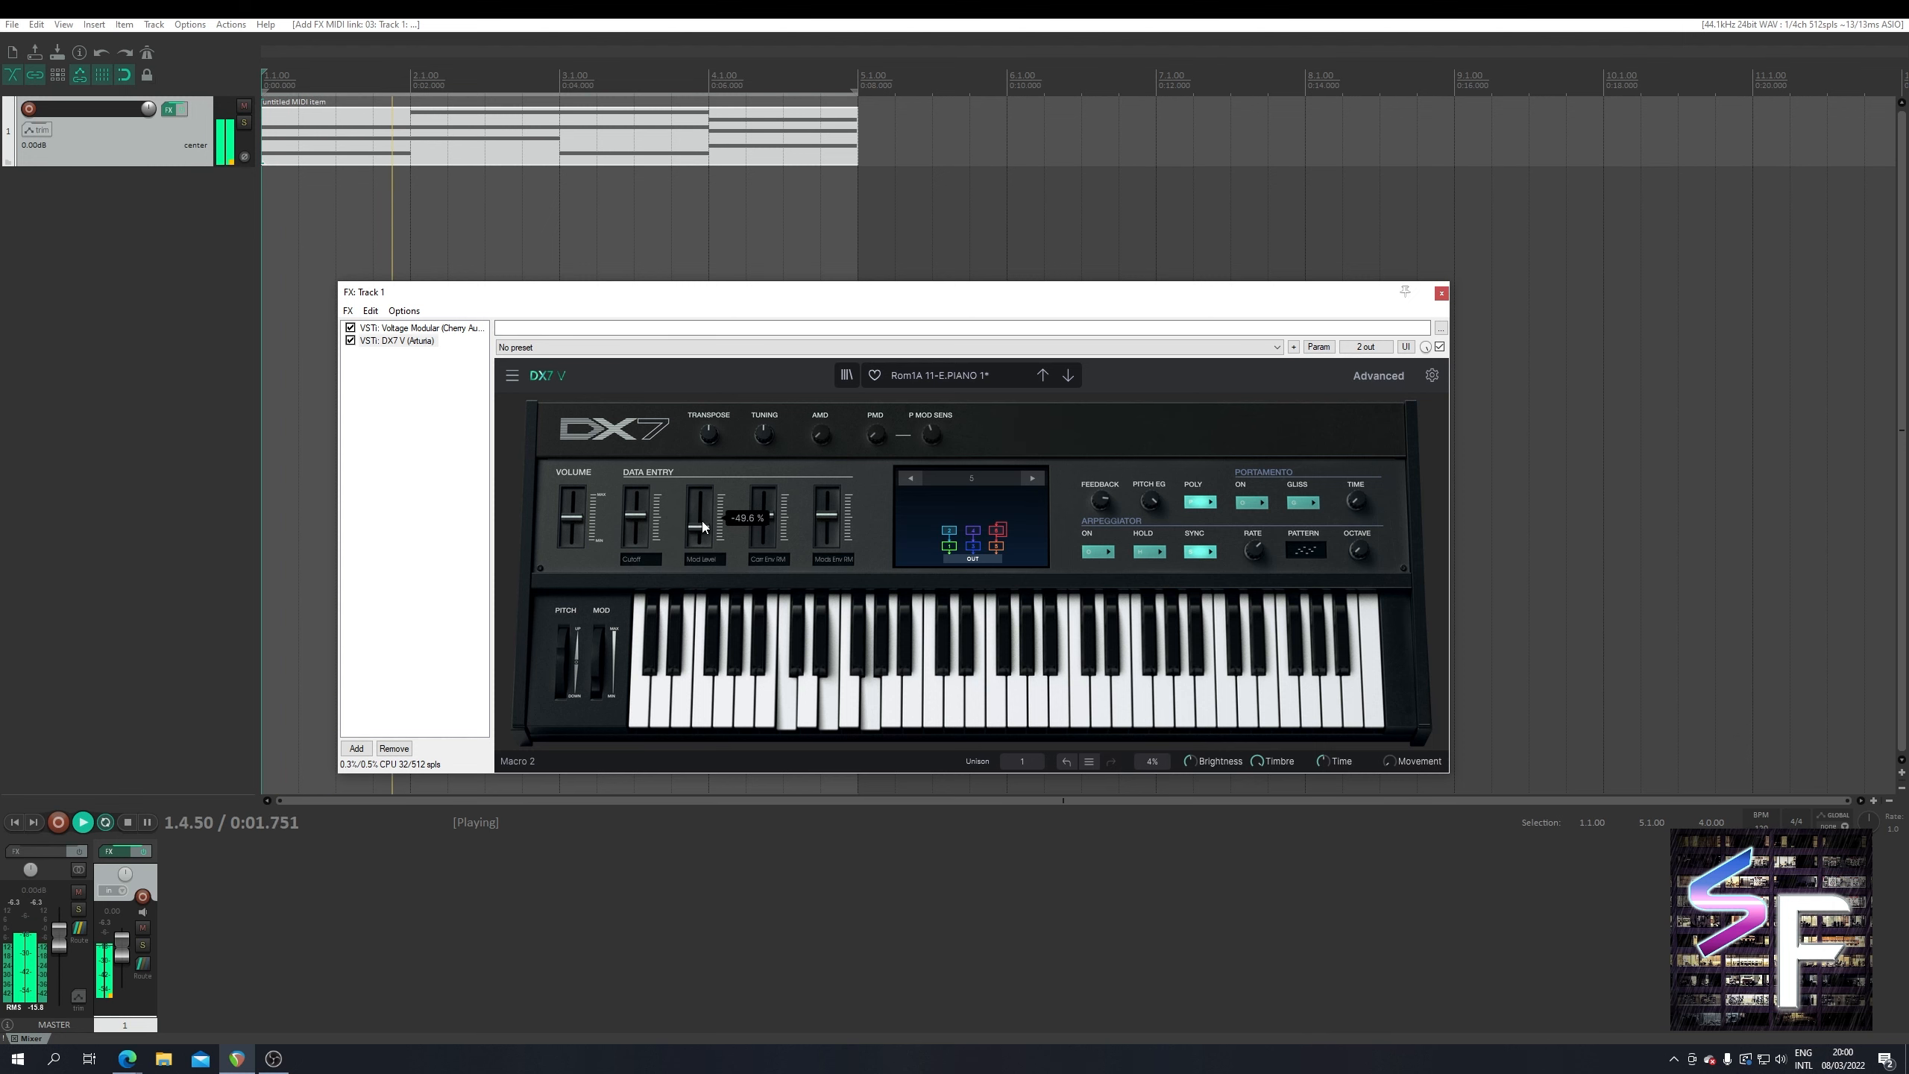
{"action": "double_click", "coordinate": [409, 328]}
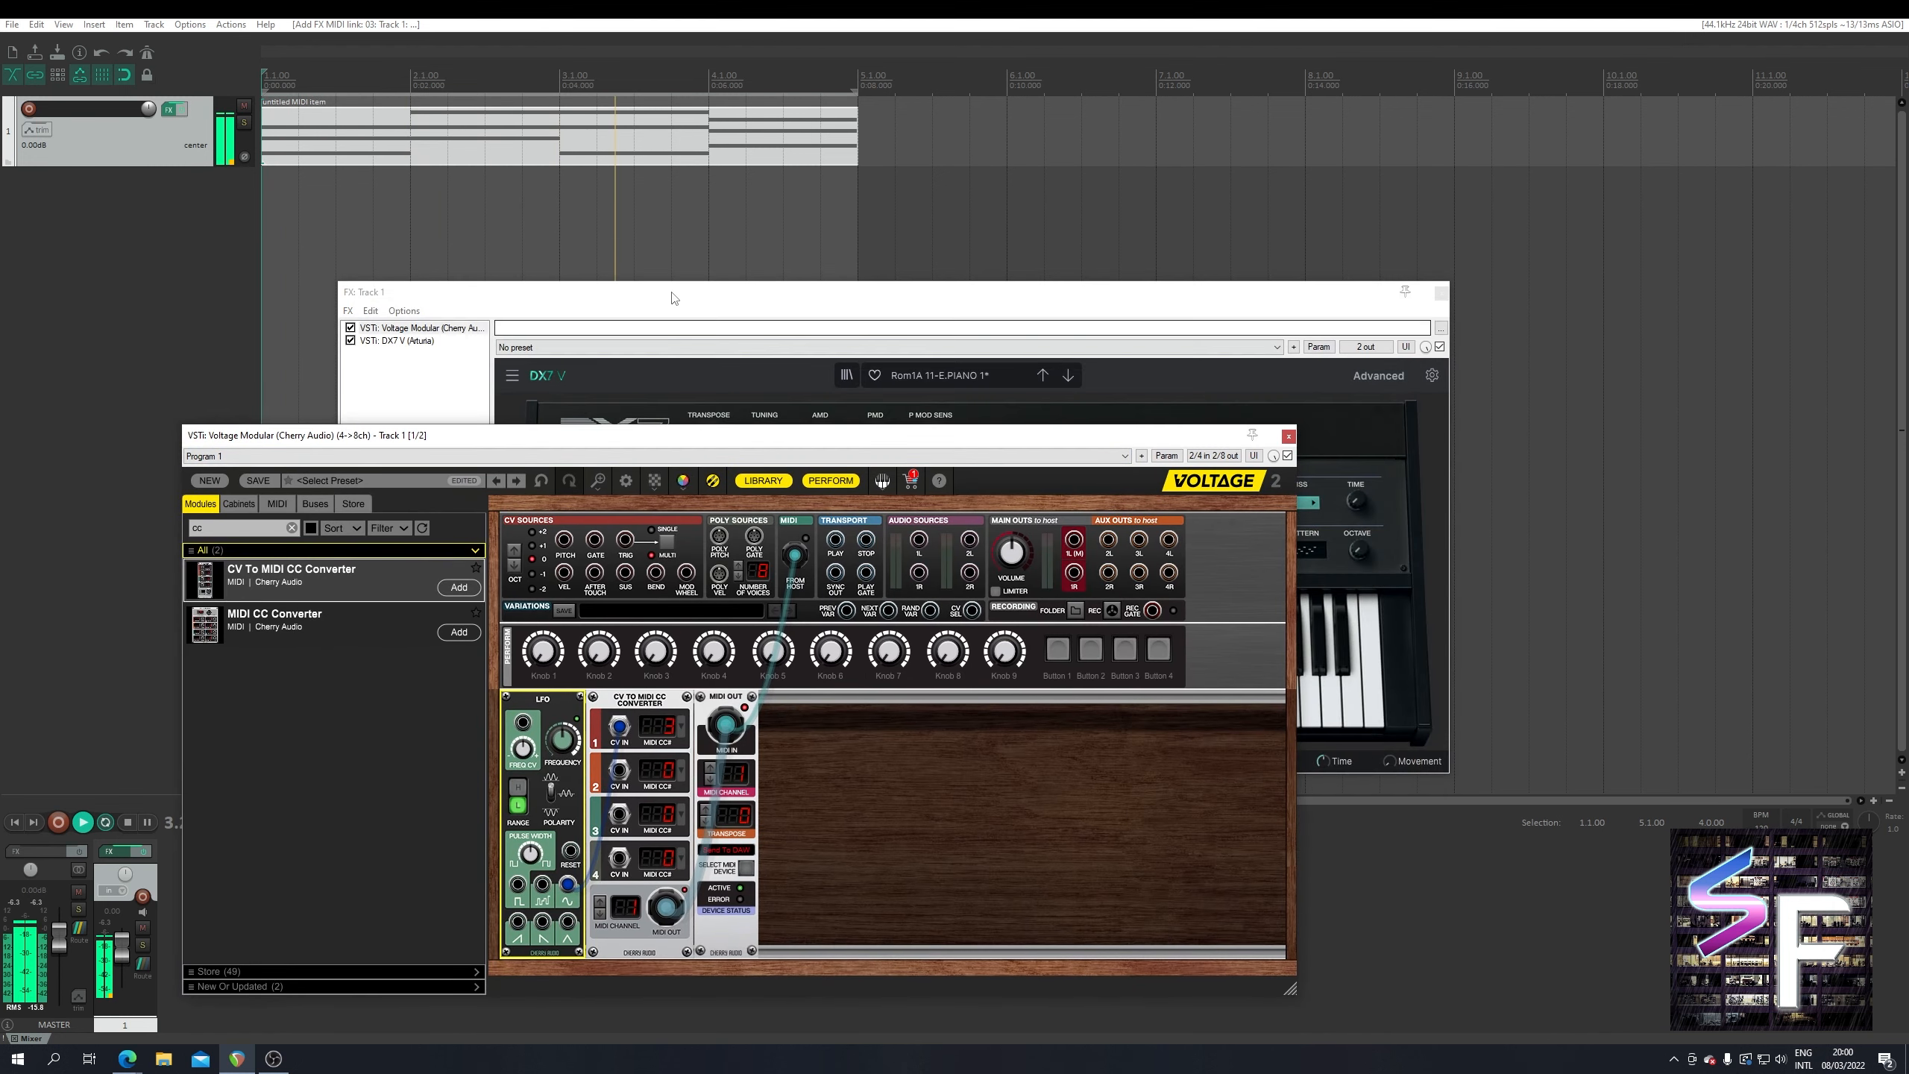
{"action": "left_click_drag", "start_coordinate": [673, 297], "coordinate": [950, 129]}
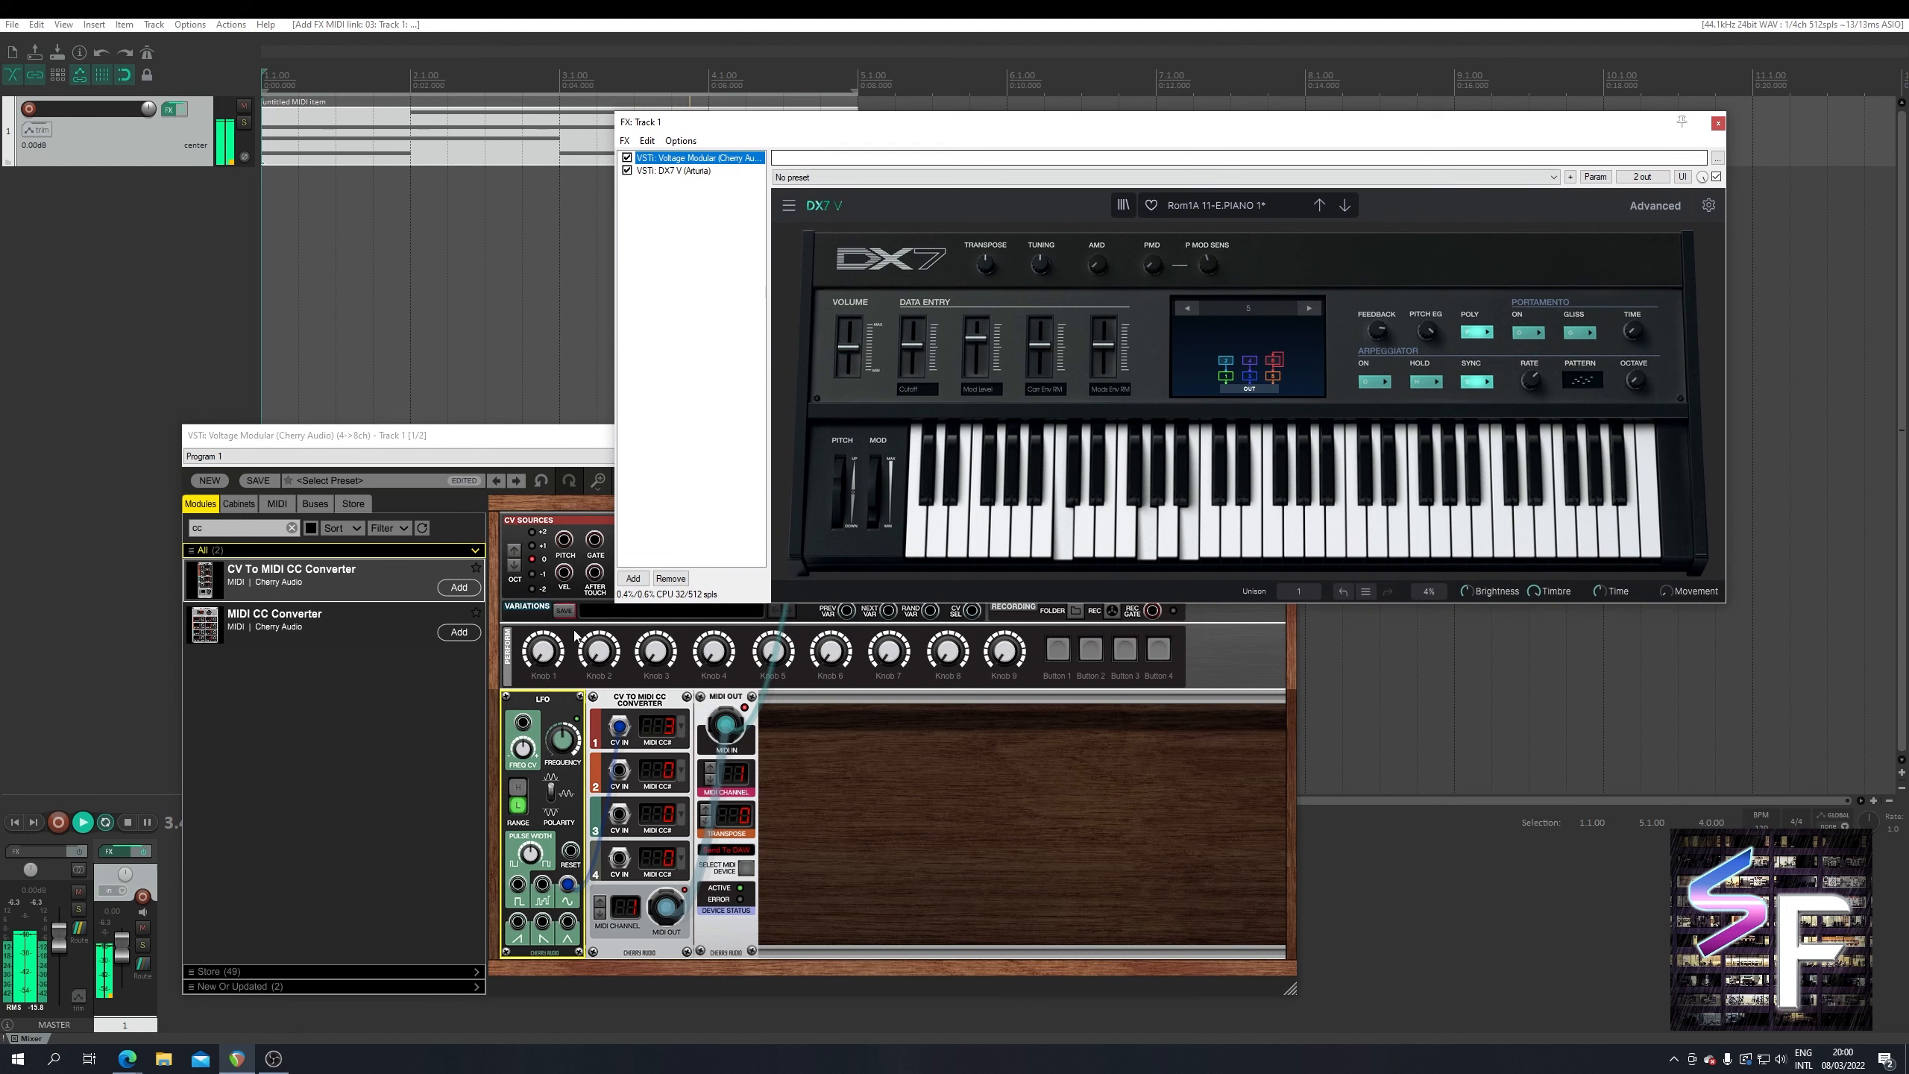
{"action": "left_click", "coordinate": [853, 794]}
- Adjust the LFO during playback by switching its polarity, repatching the cable from the neighbouring waveform output, and setting the frequency to 1.47 Hz
{"action": "left_click", "coordinate": [574, 750]}
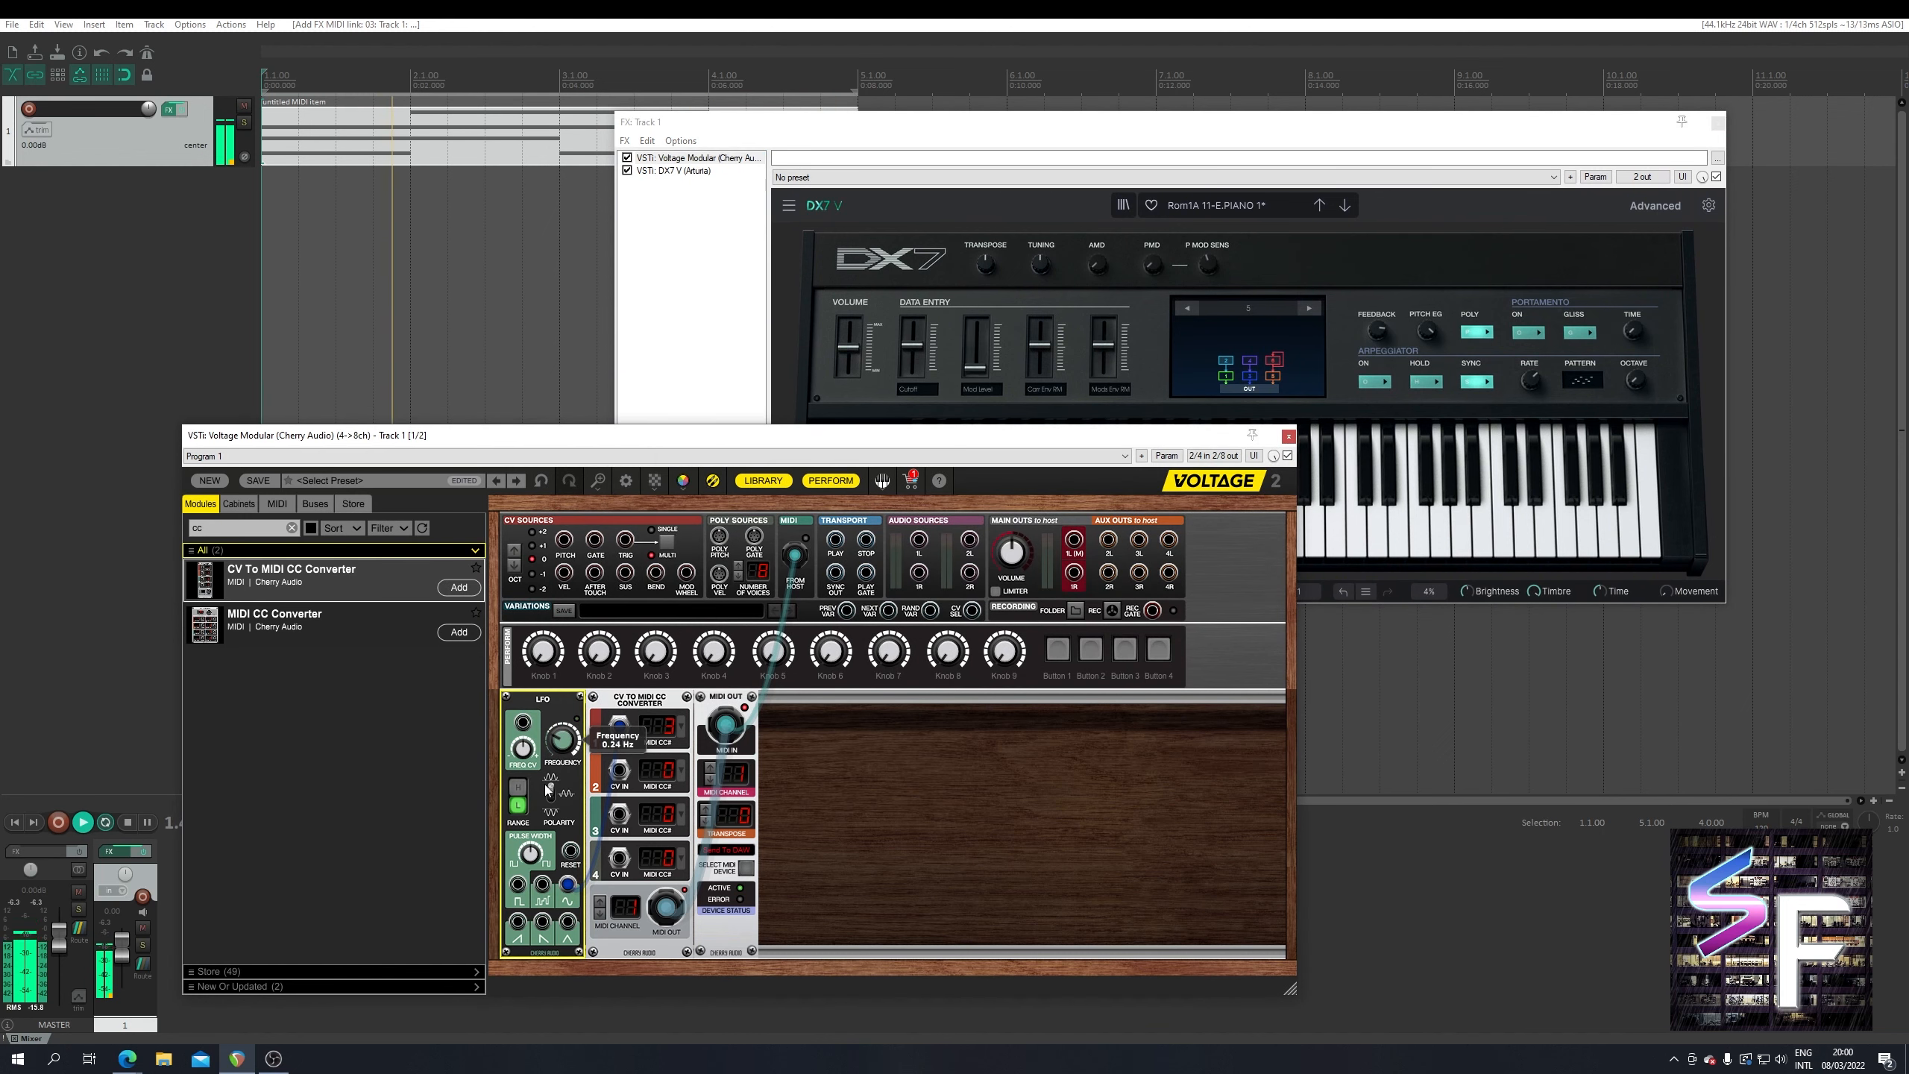
{"action": "left_click", "coordinate": [549, 789]}
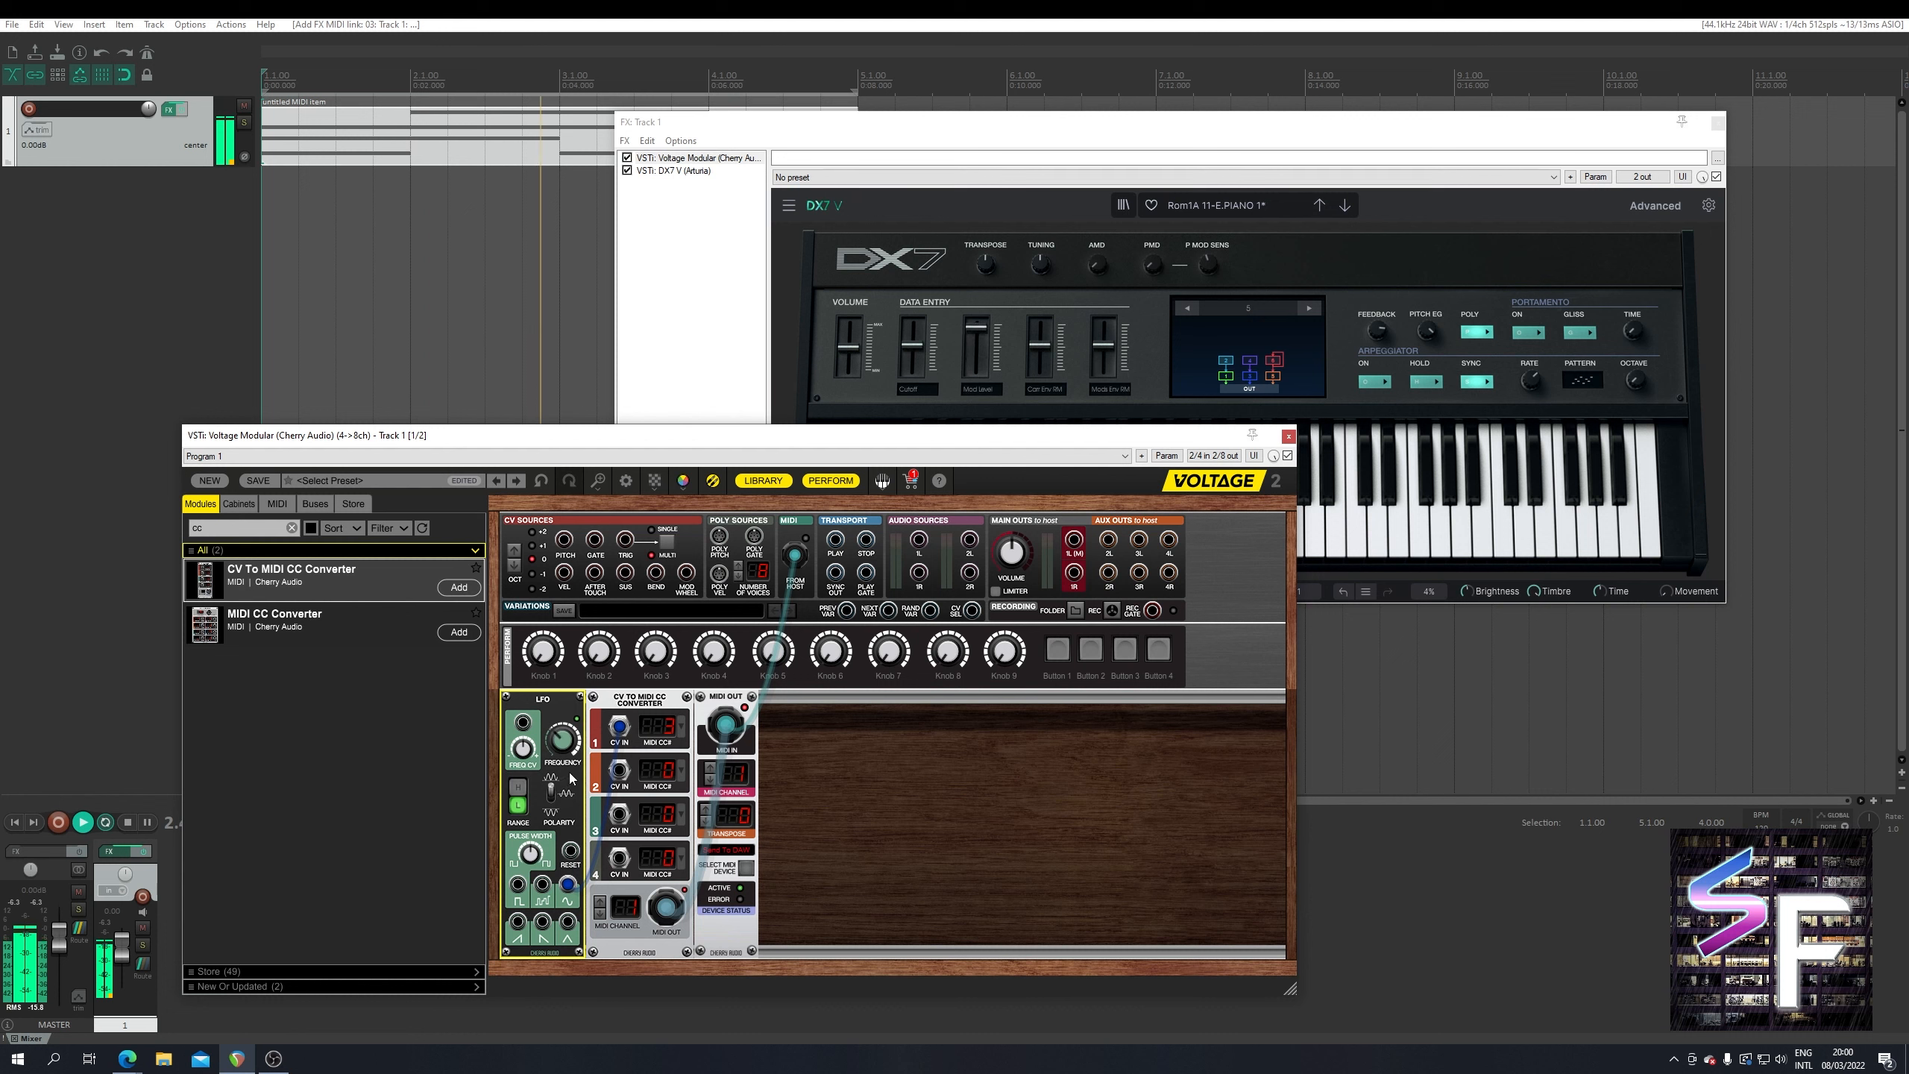
{"action": "left_click_drag", "start_coordinate": [569, 895], "coordinate": [545, 888]}
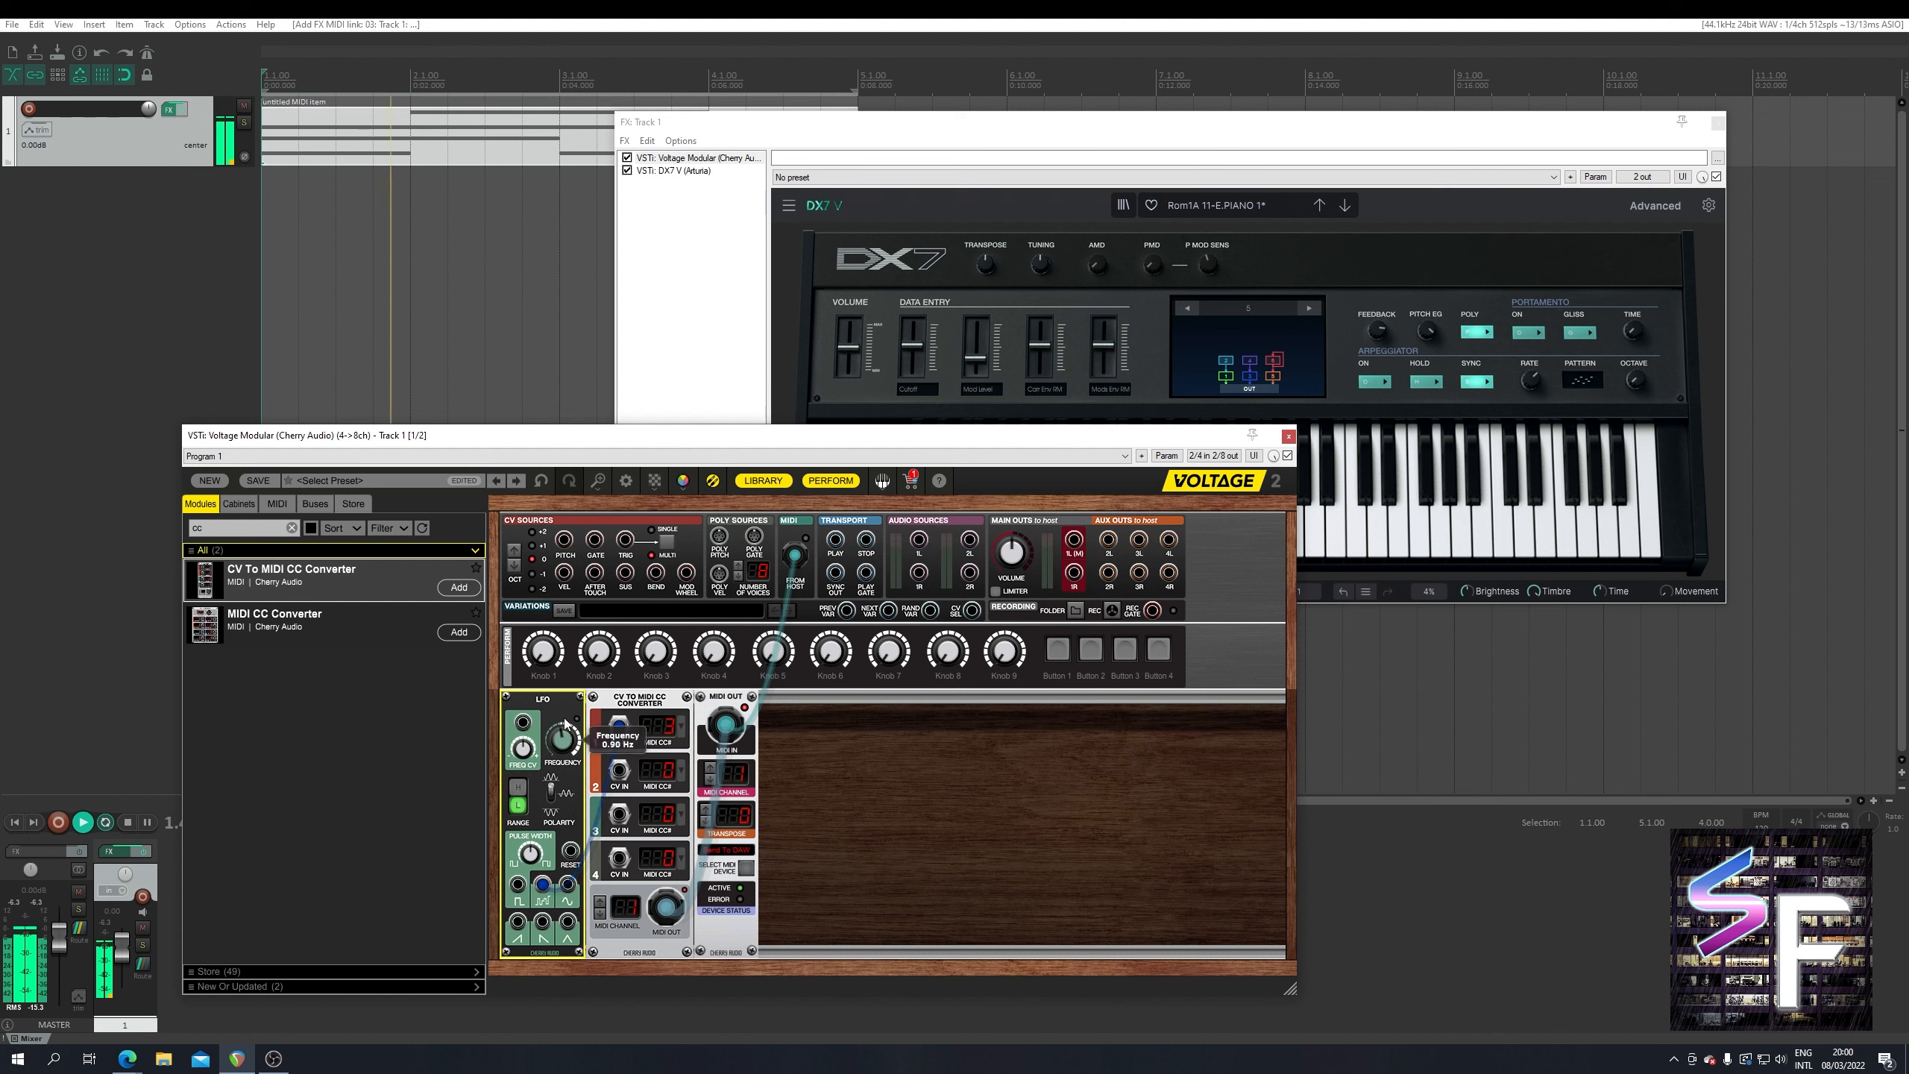
{"action": "mouse_move", "coordinate": [567, 742]}
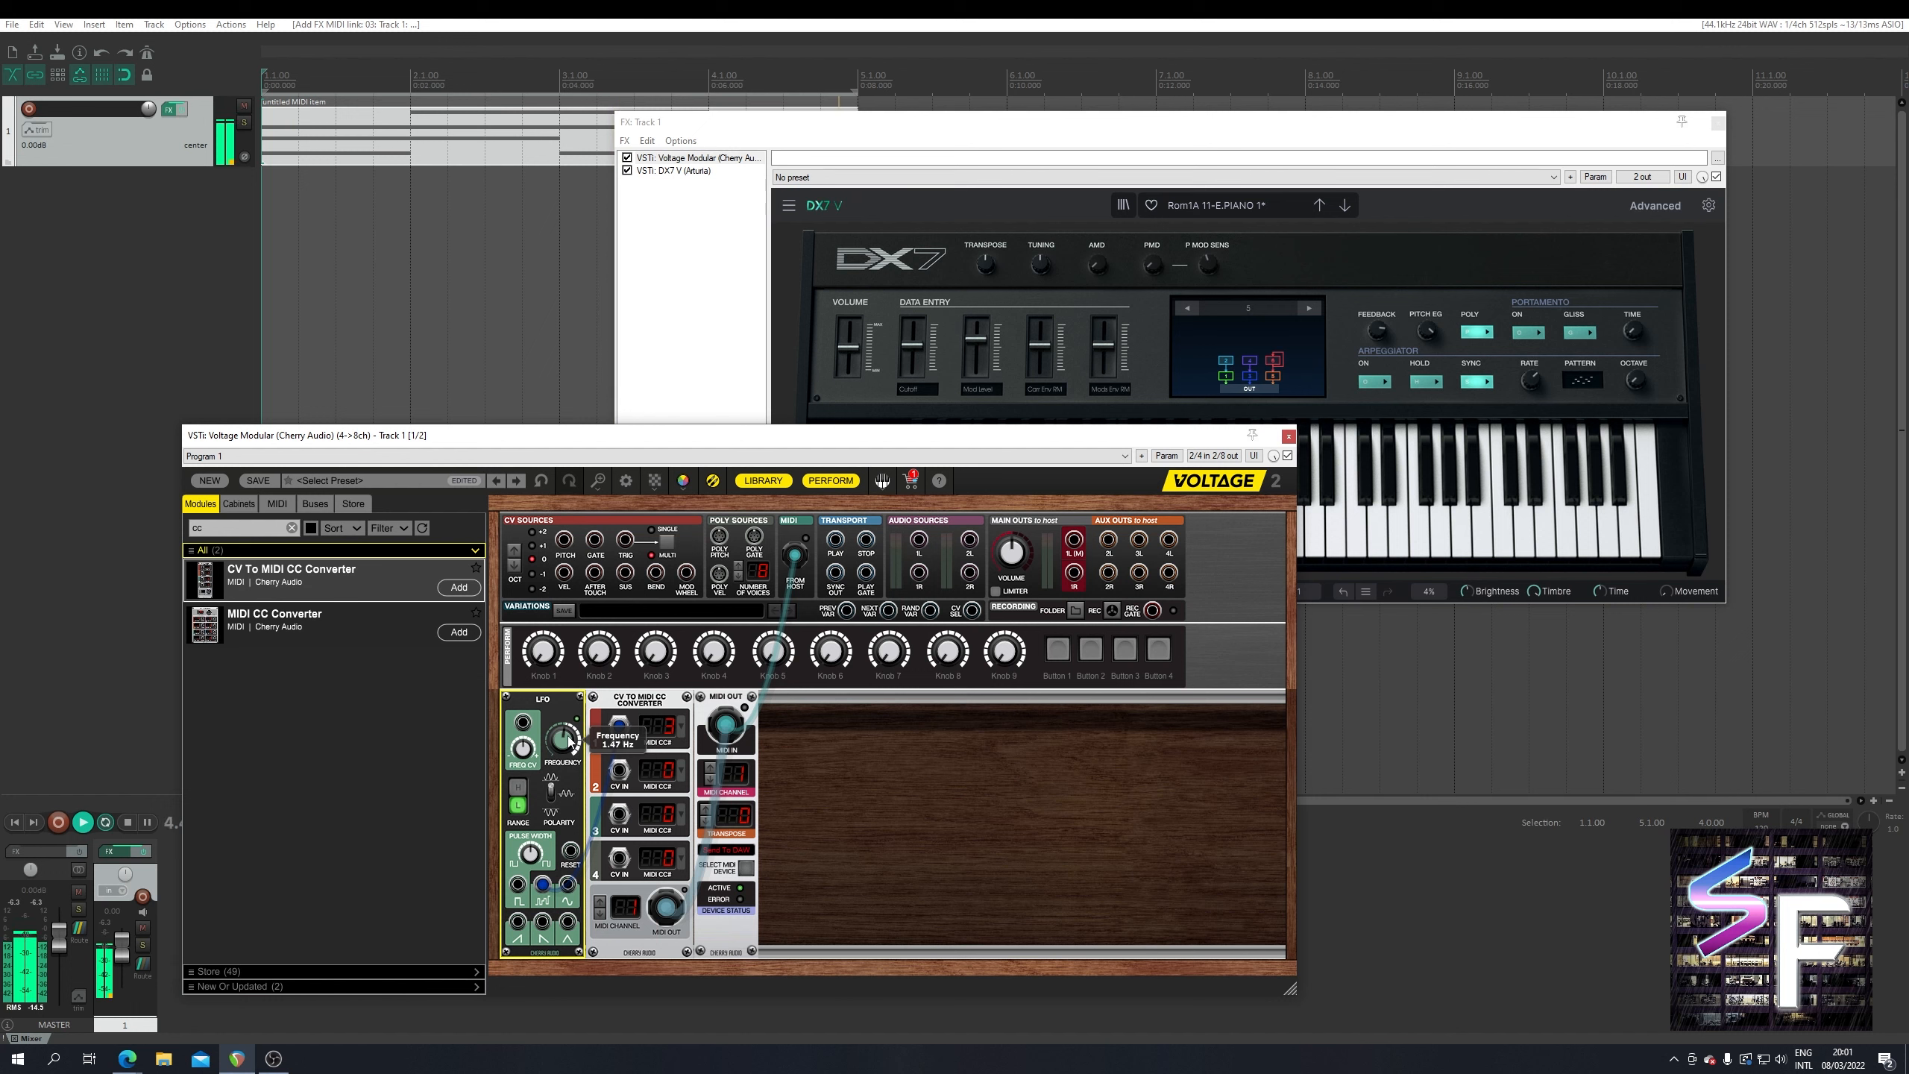
{"action": "key", "text": "space"}
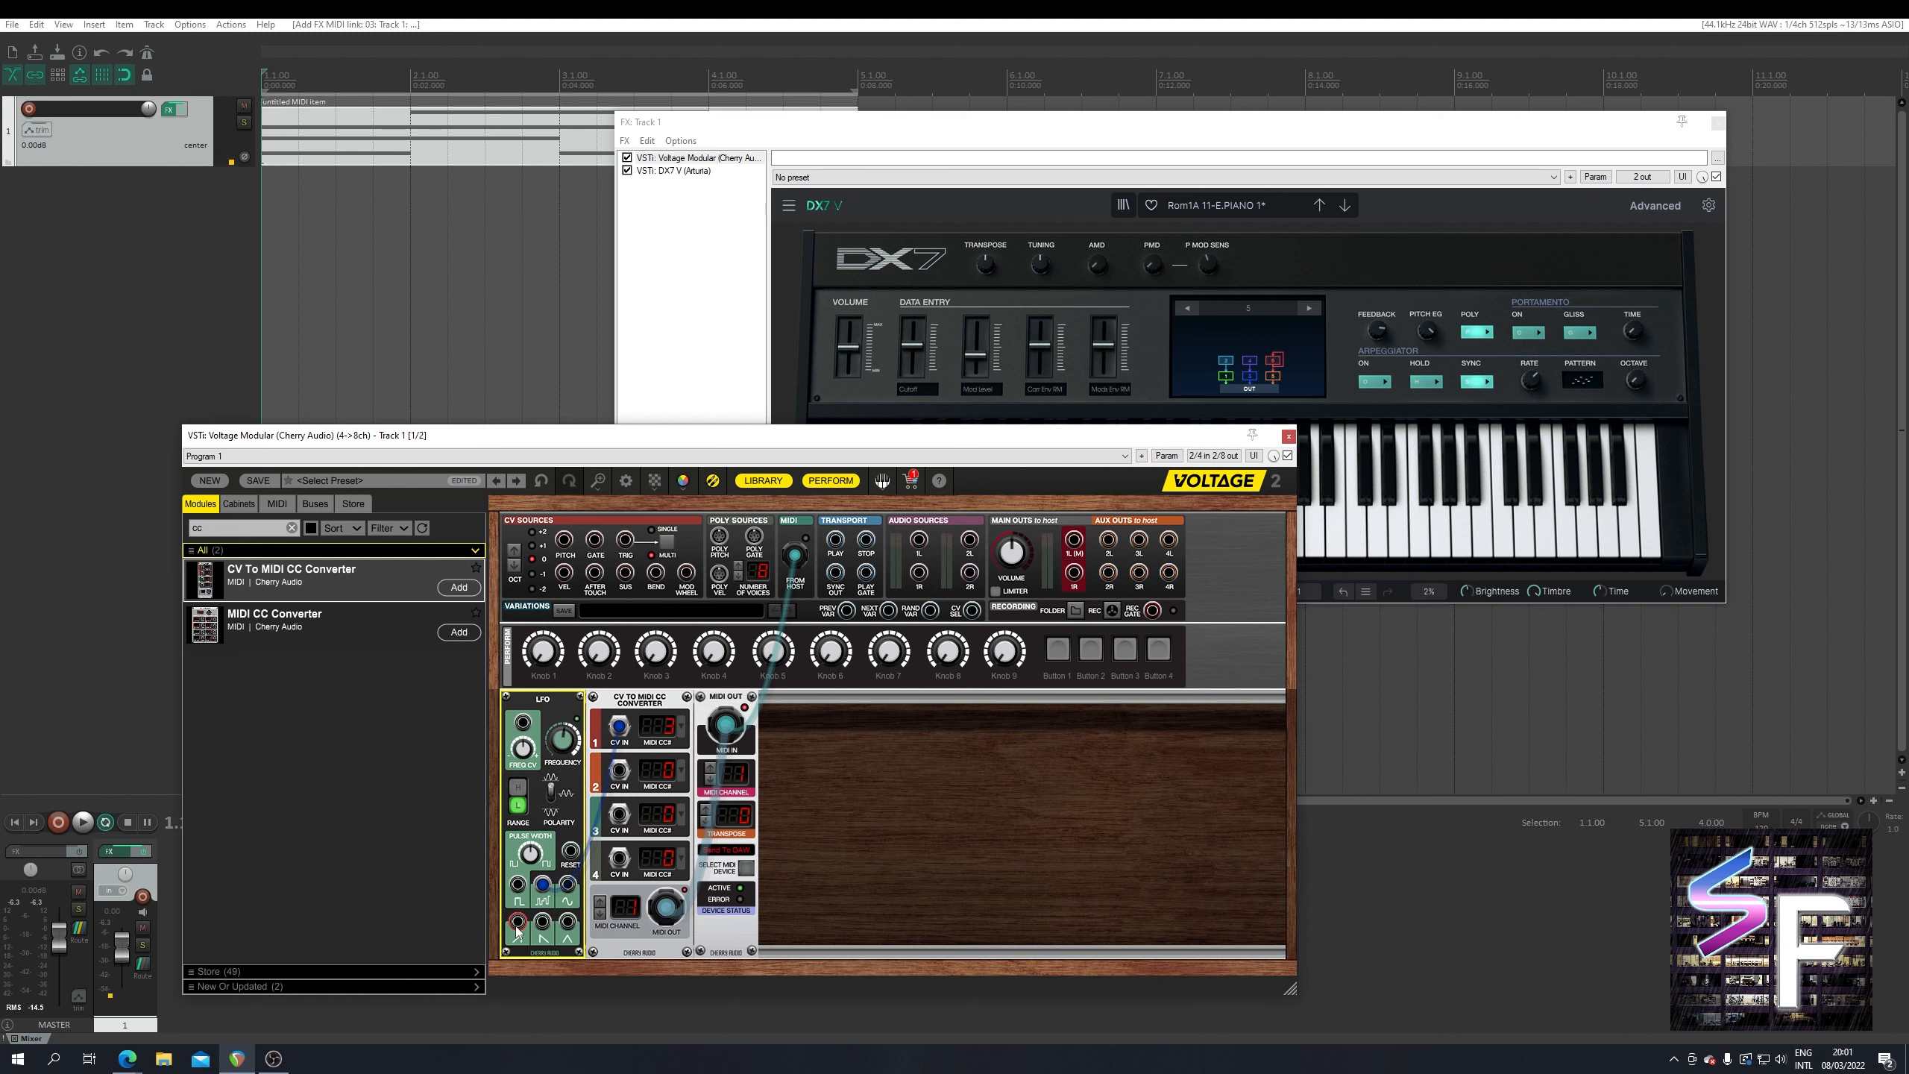
- Patch a second LFO waveform output into the converter's second CV input and assign that channel to CC 9
{"action": "left_click_drag", "start_coordinate": [518, 924], "coordinate": [618, 772]}
{"action": "left_click", "coordinate": [680, 779]}
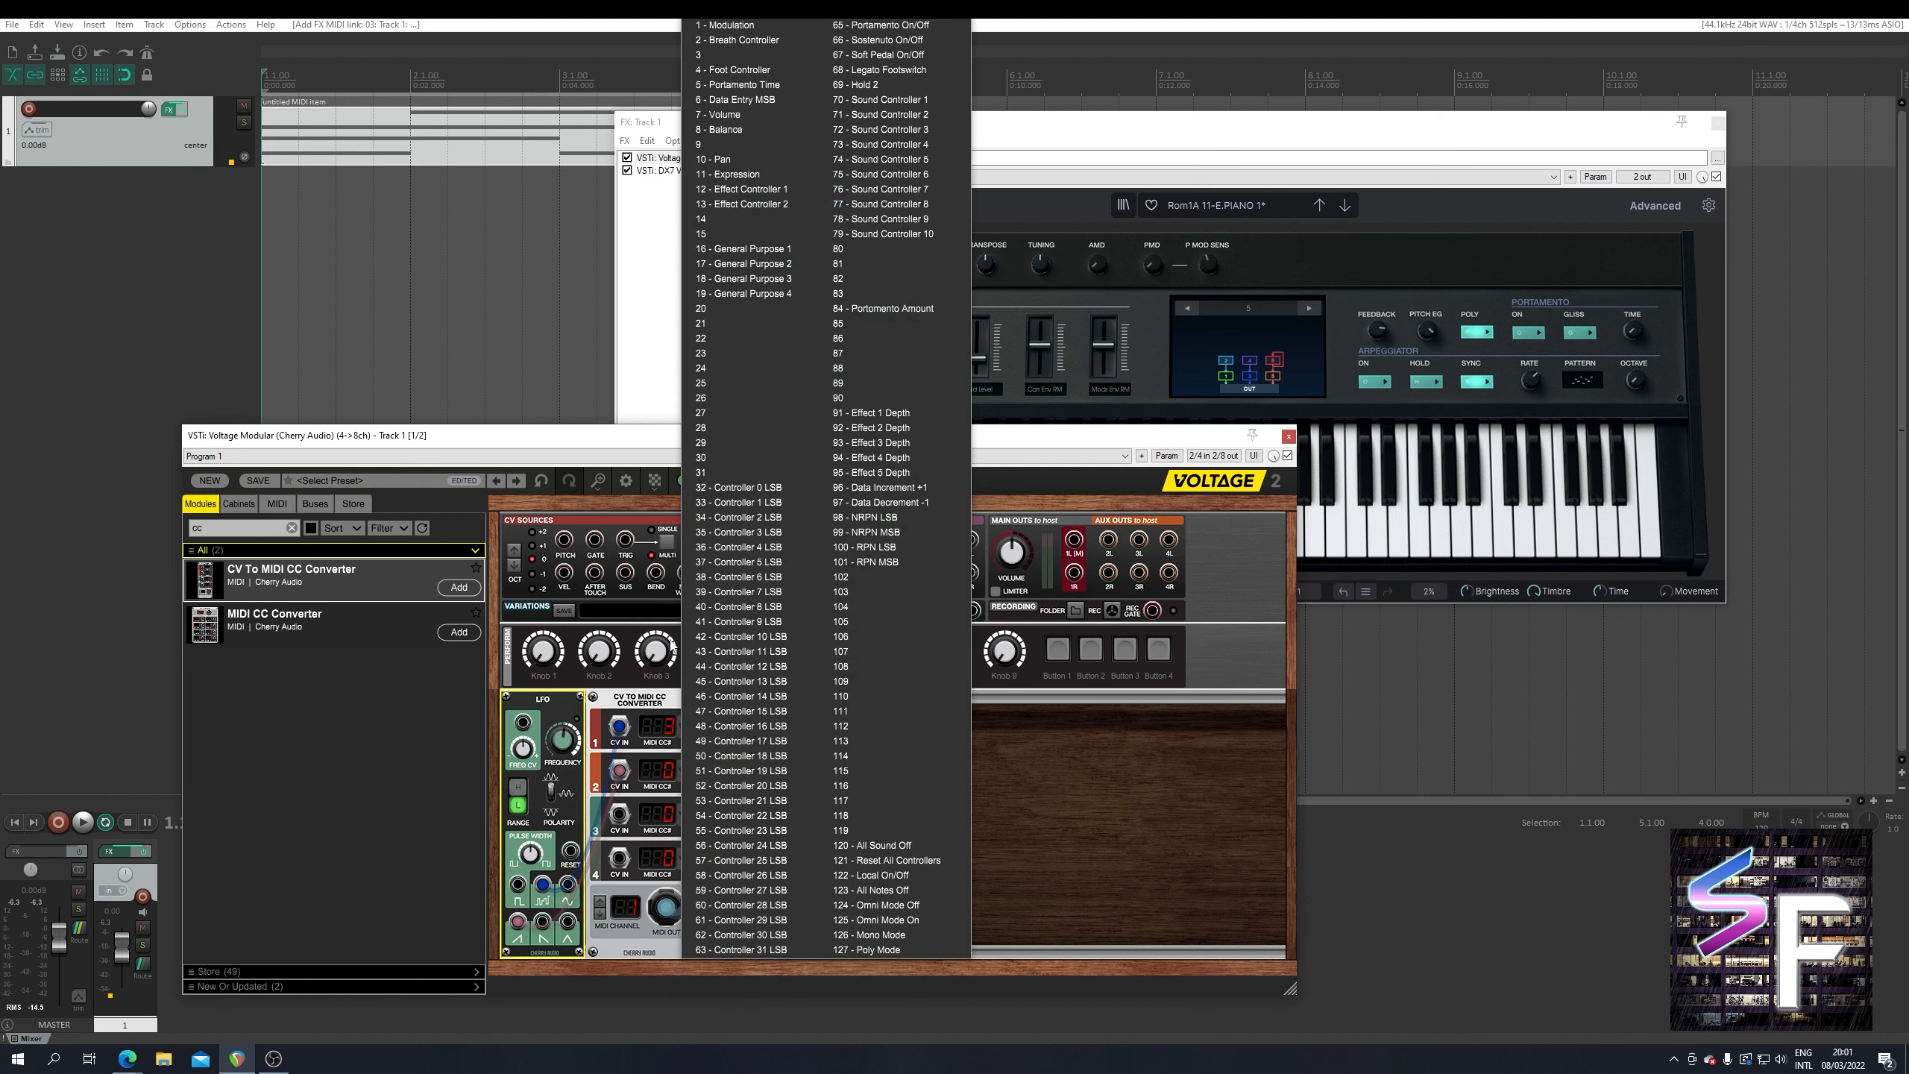
{"action": "left_click", "coordinate": [755, 150]}
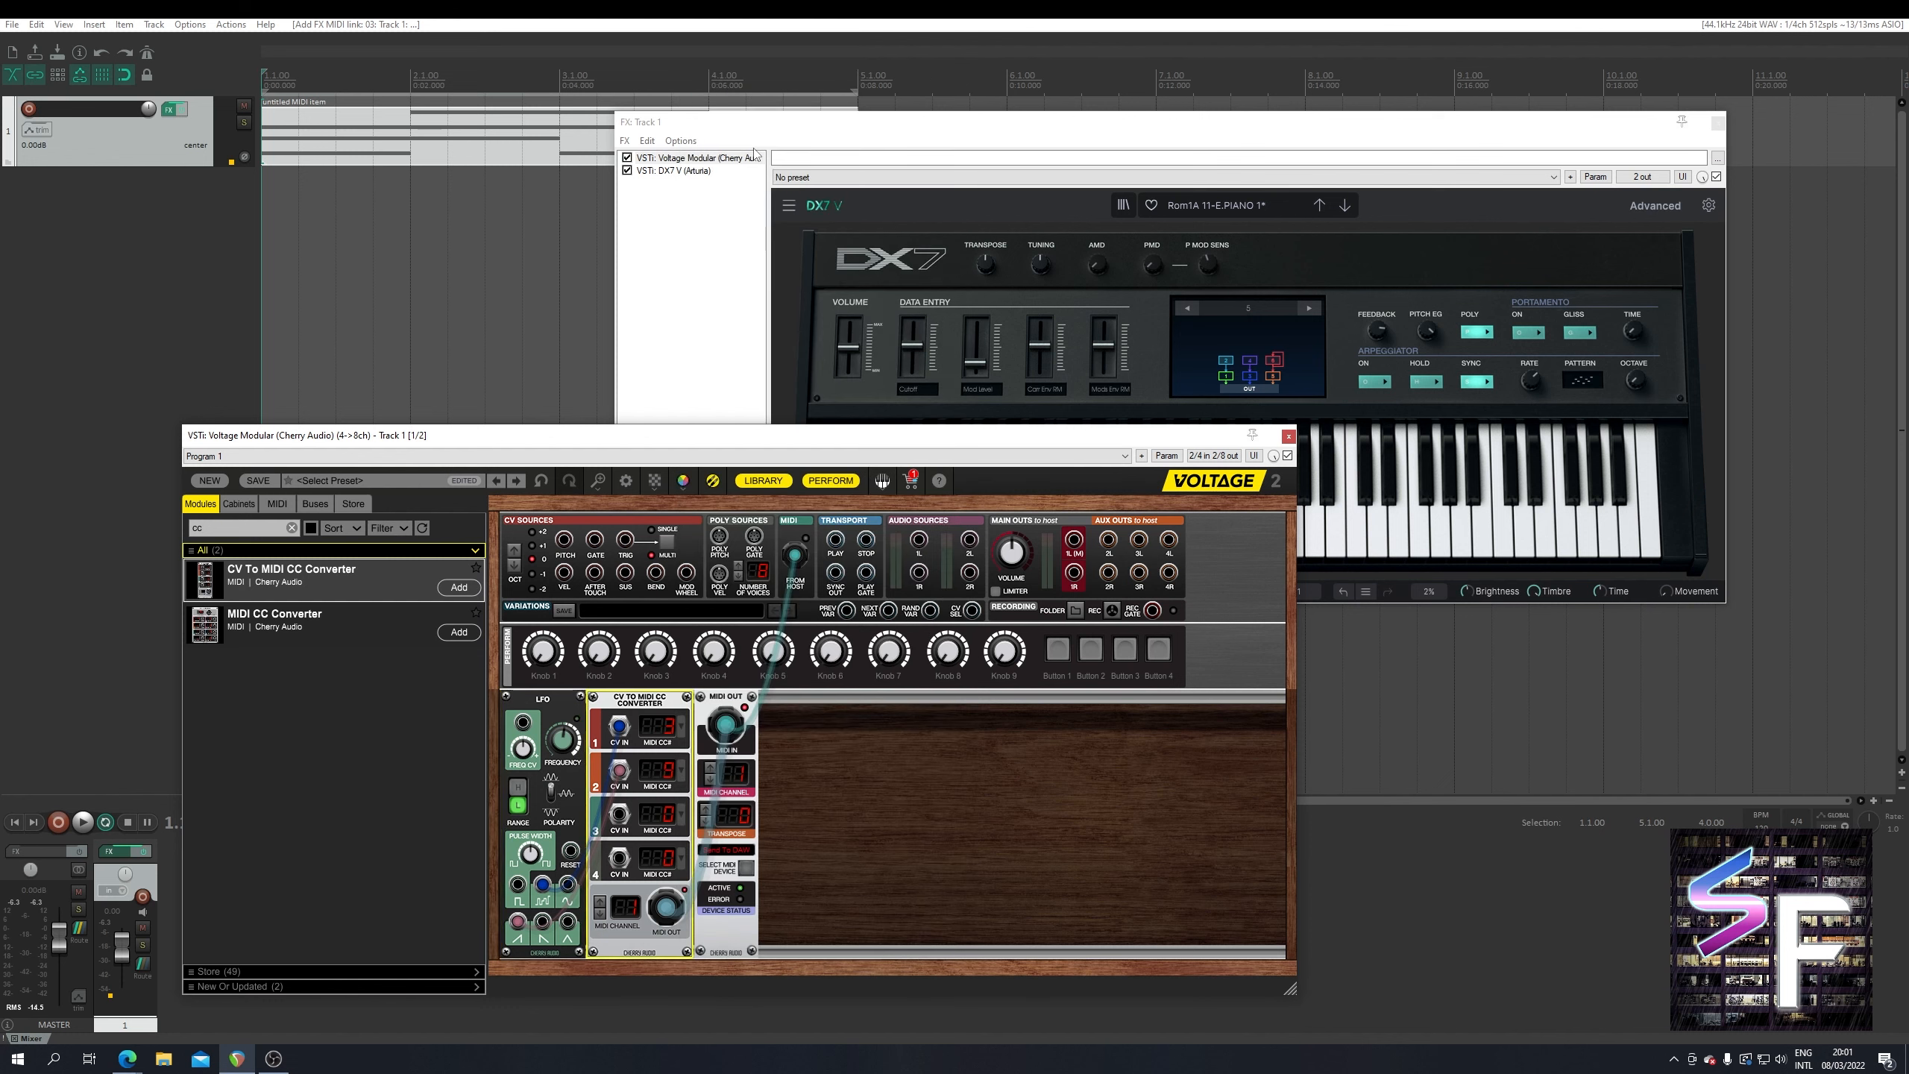
{"action": "left_click", "coordinate": [675, 775]}
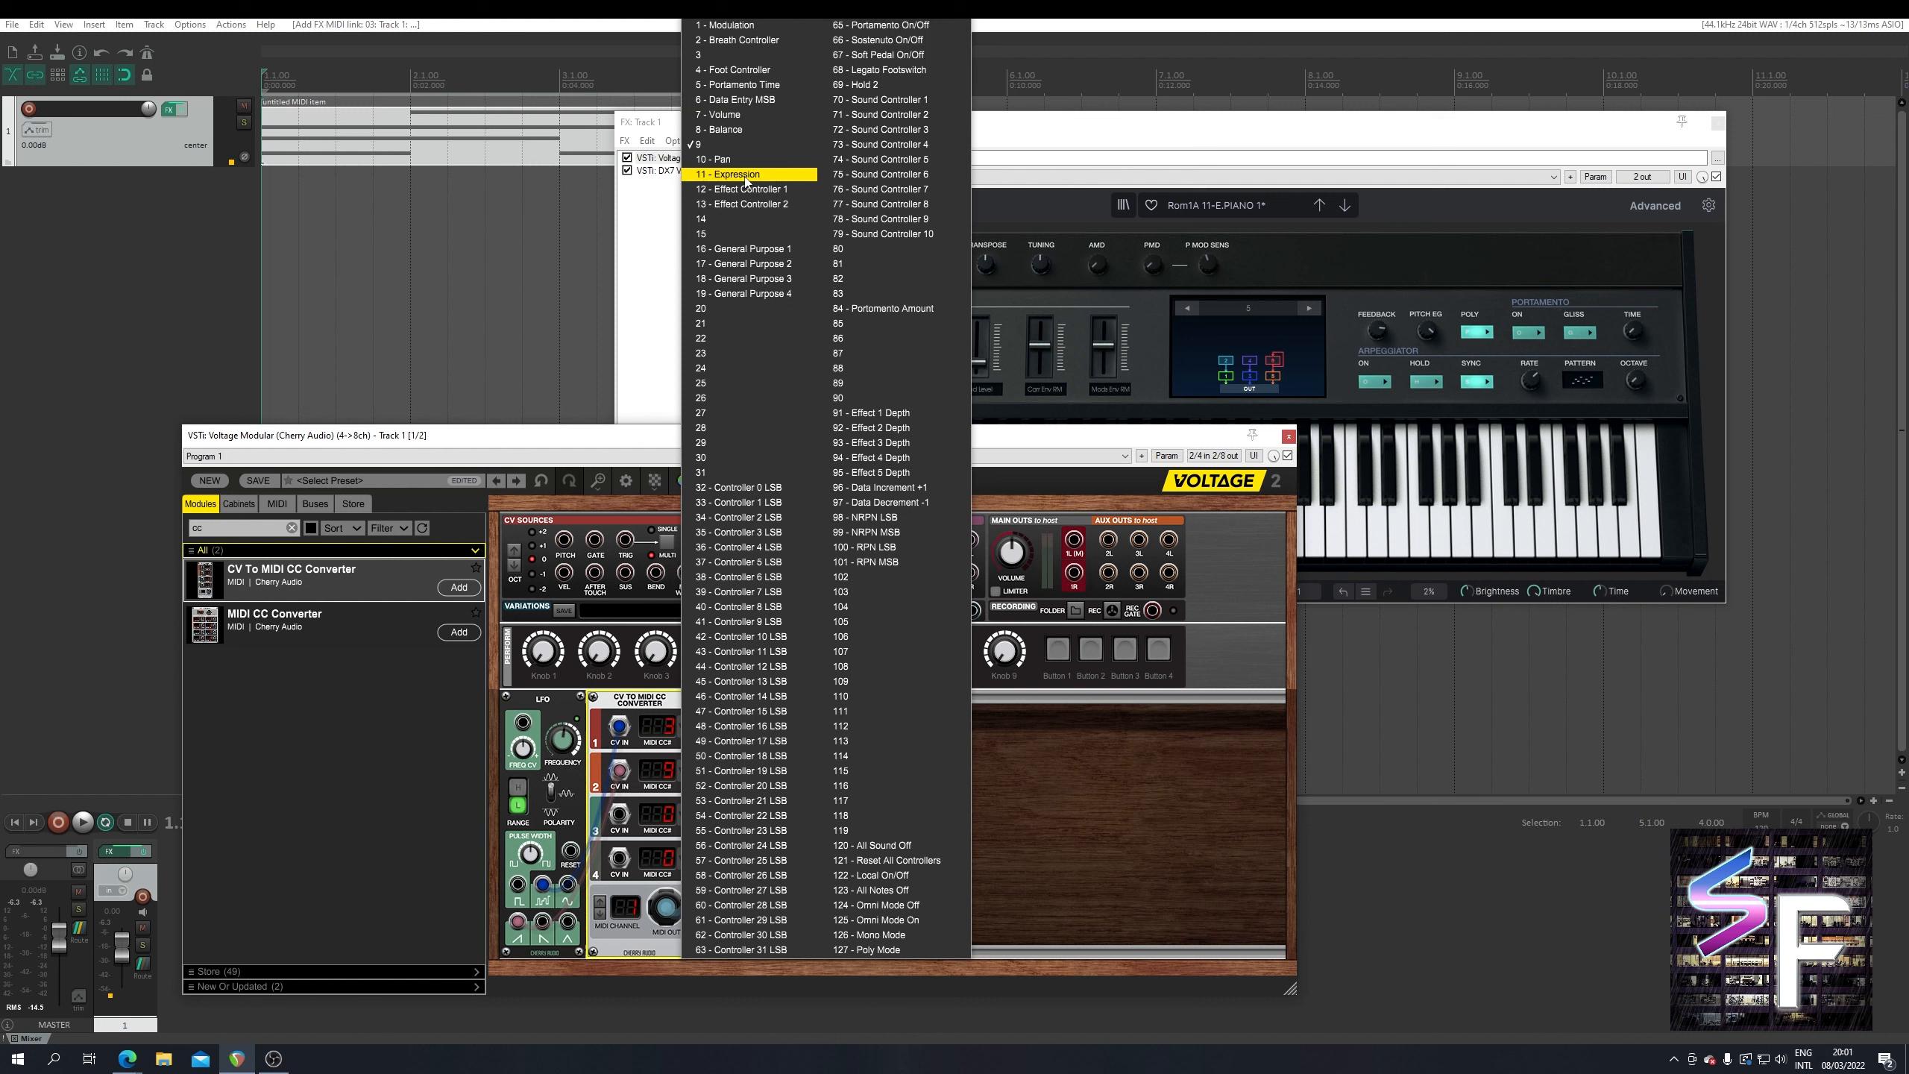
{"action": "left_click", "coordinate": [1060, 140]}
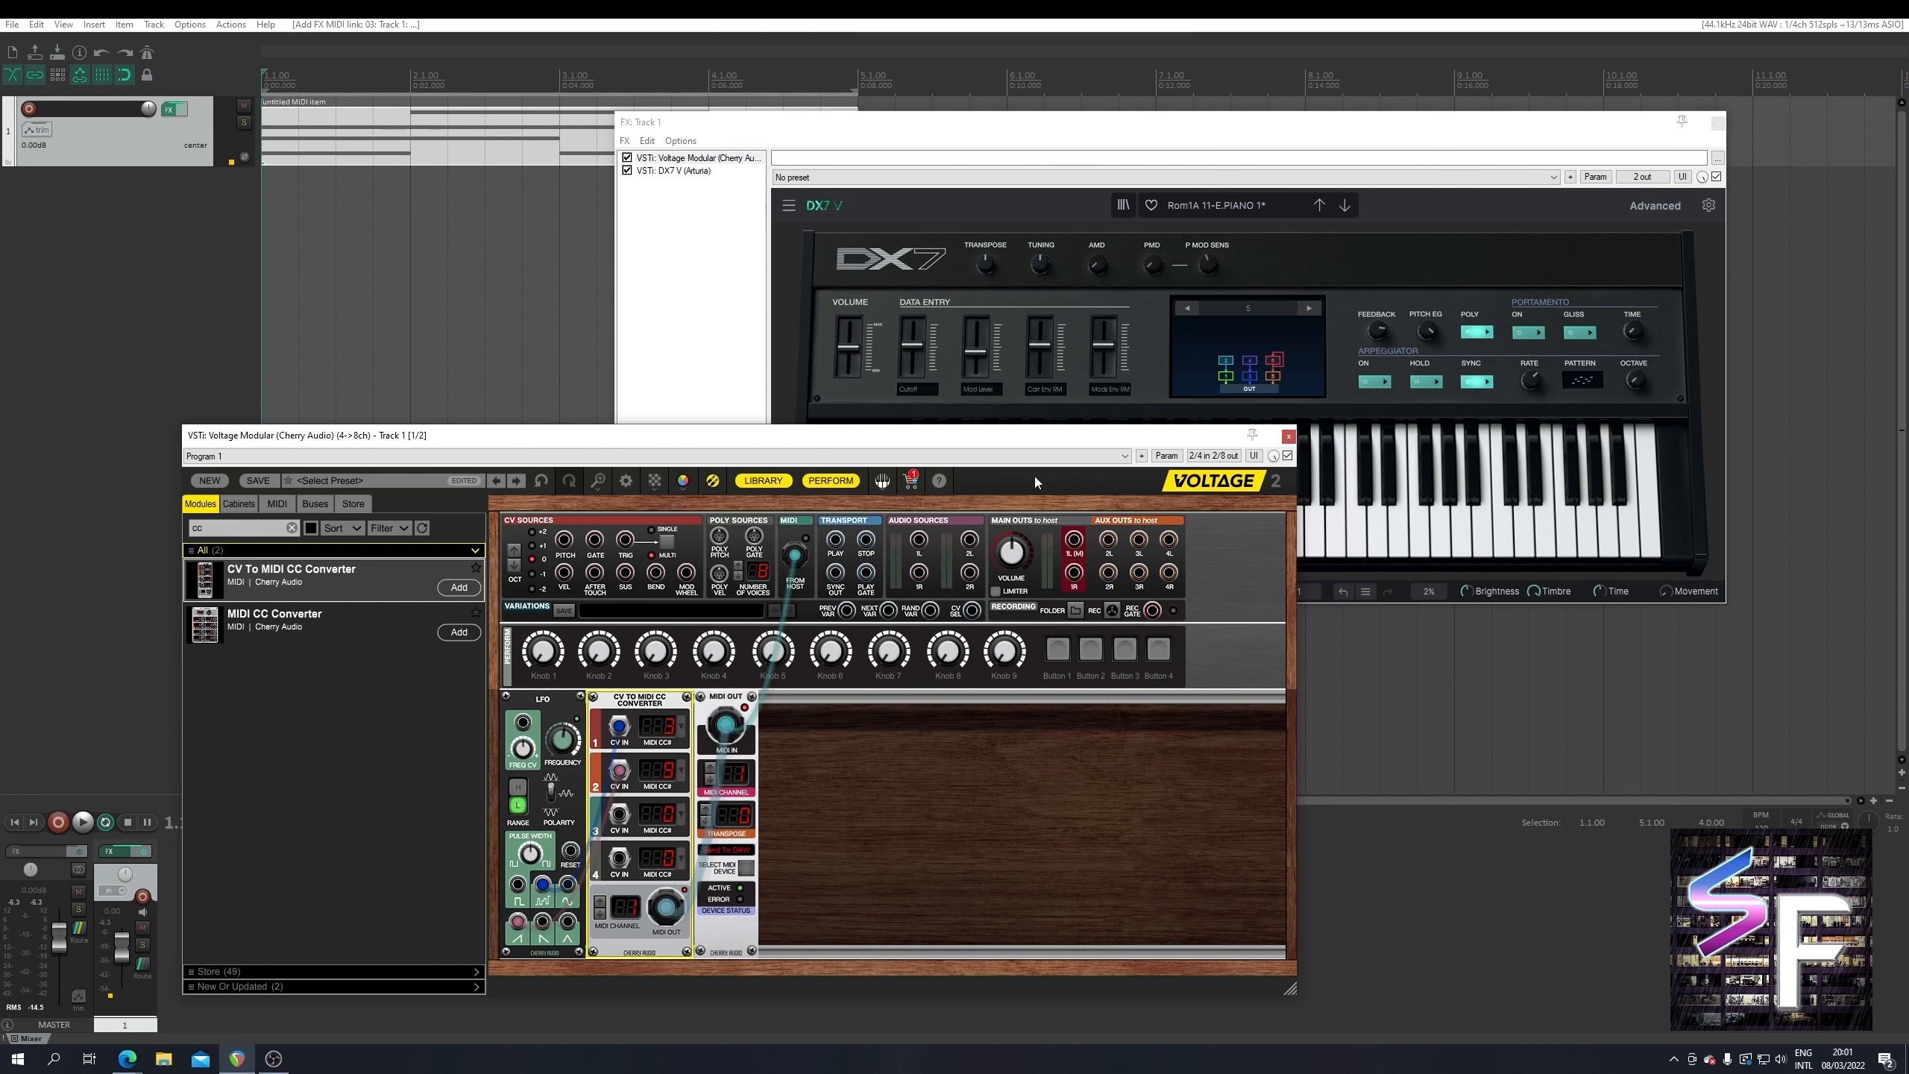
- Link Macro 3 of the DX7 V to incoming MIDI CC 09 and test playback
{"action": "left_click", "coordinate": [1160, 366]}
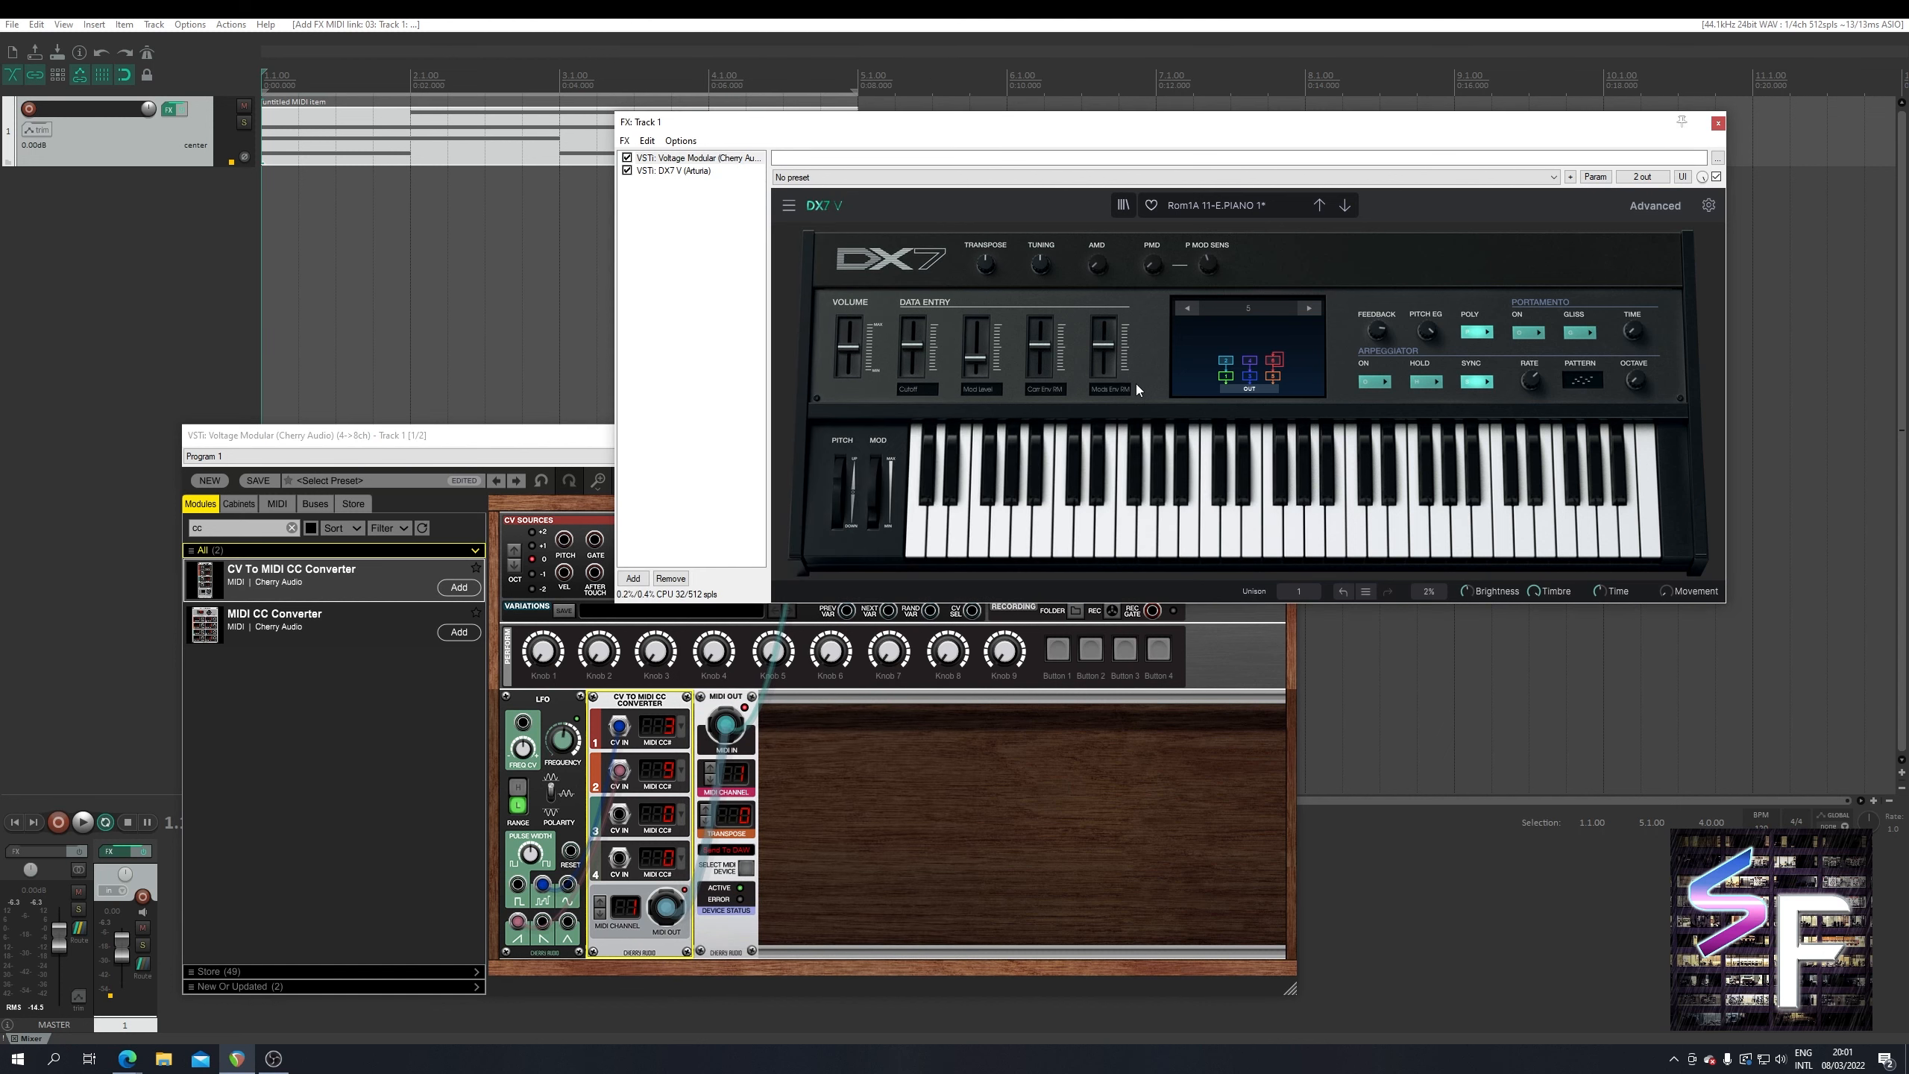
{"action": "mouse_move", "coordinate": [1038, 352]}
{"action": "left_click", "coordinate": [1595, 177]}
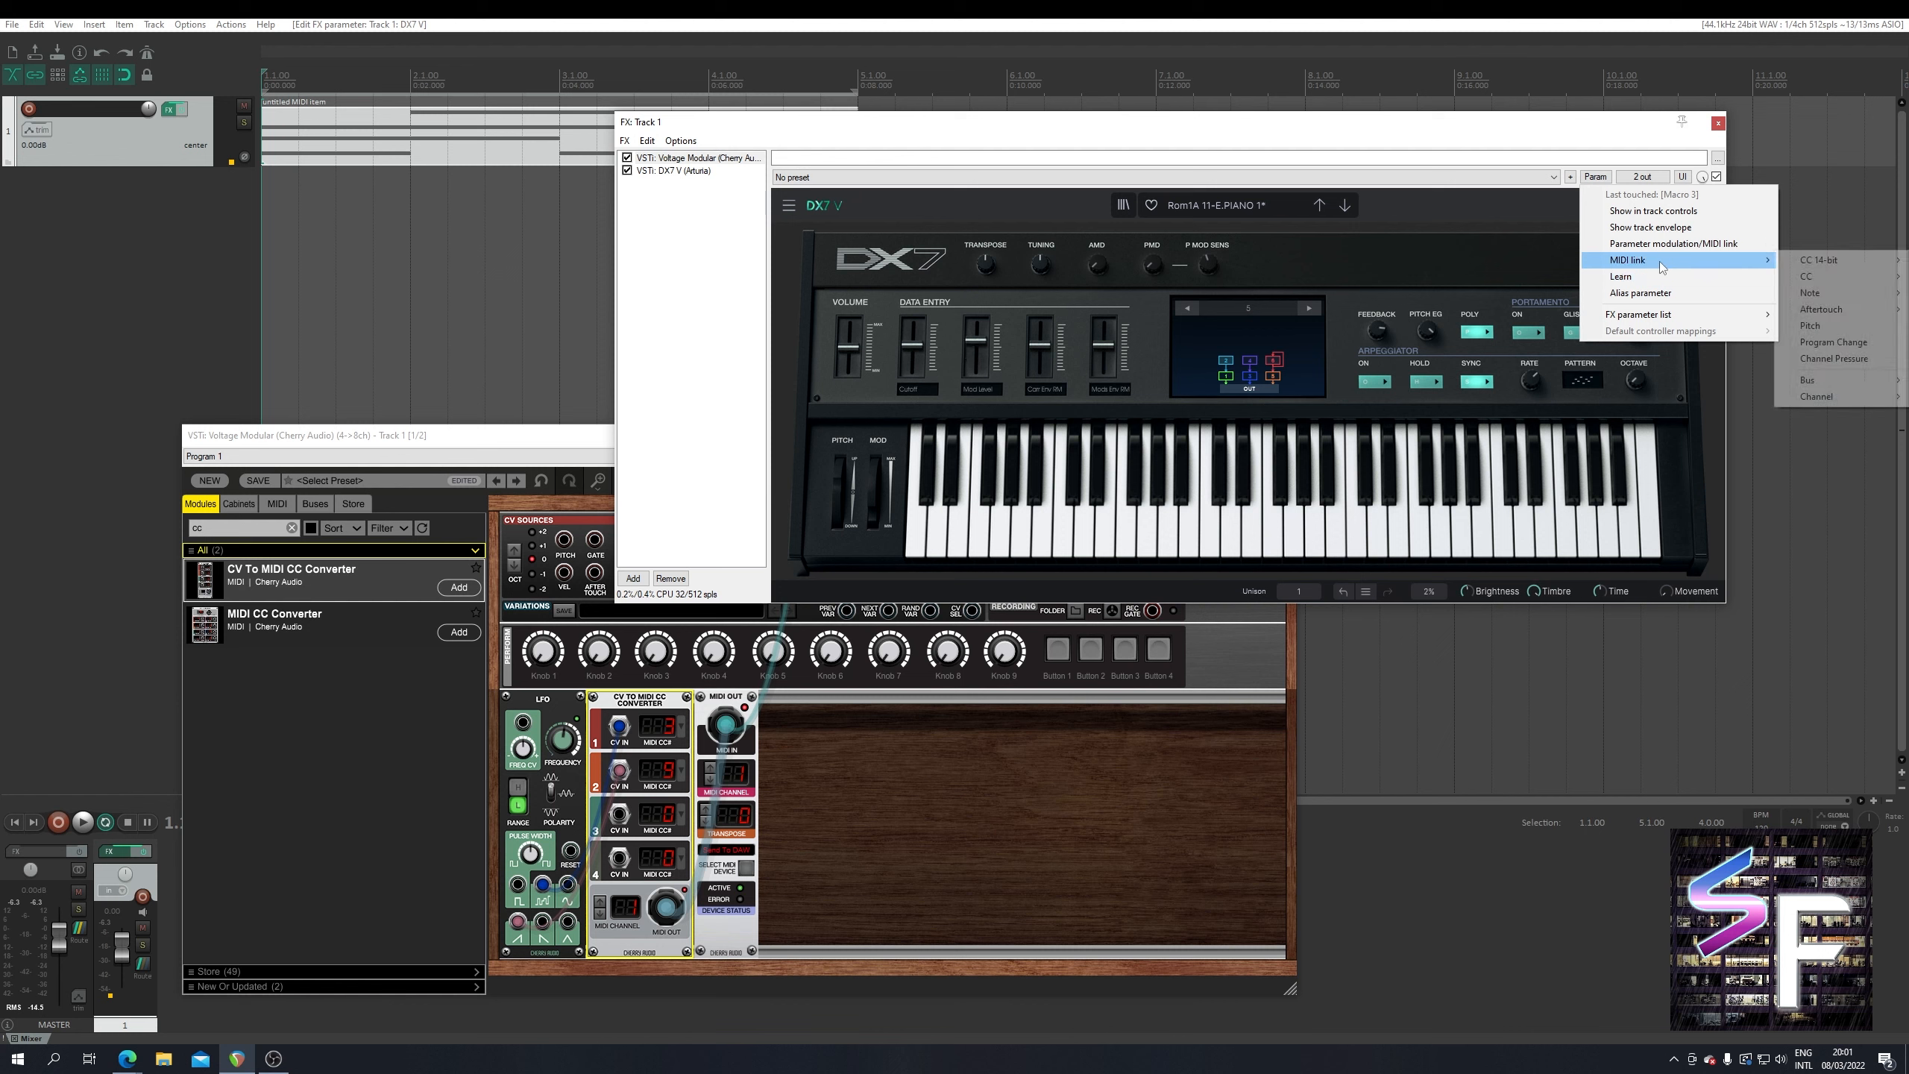
{"action": "mouse_move", "coordinate": [1822, 280]}
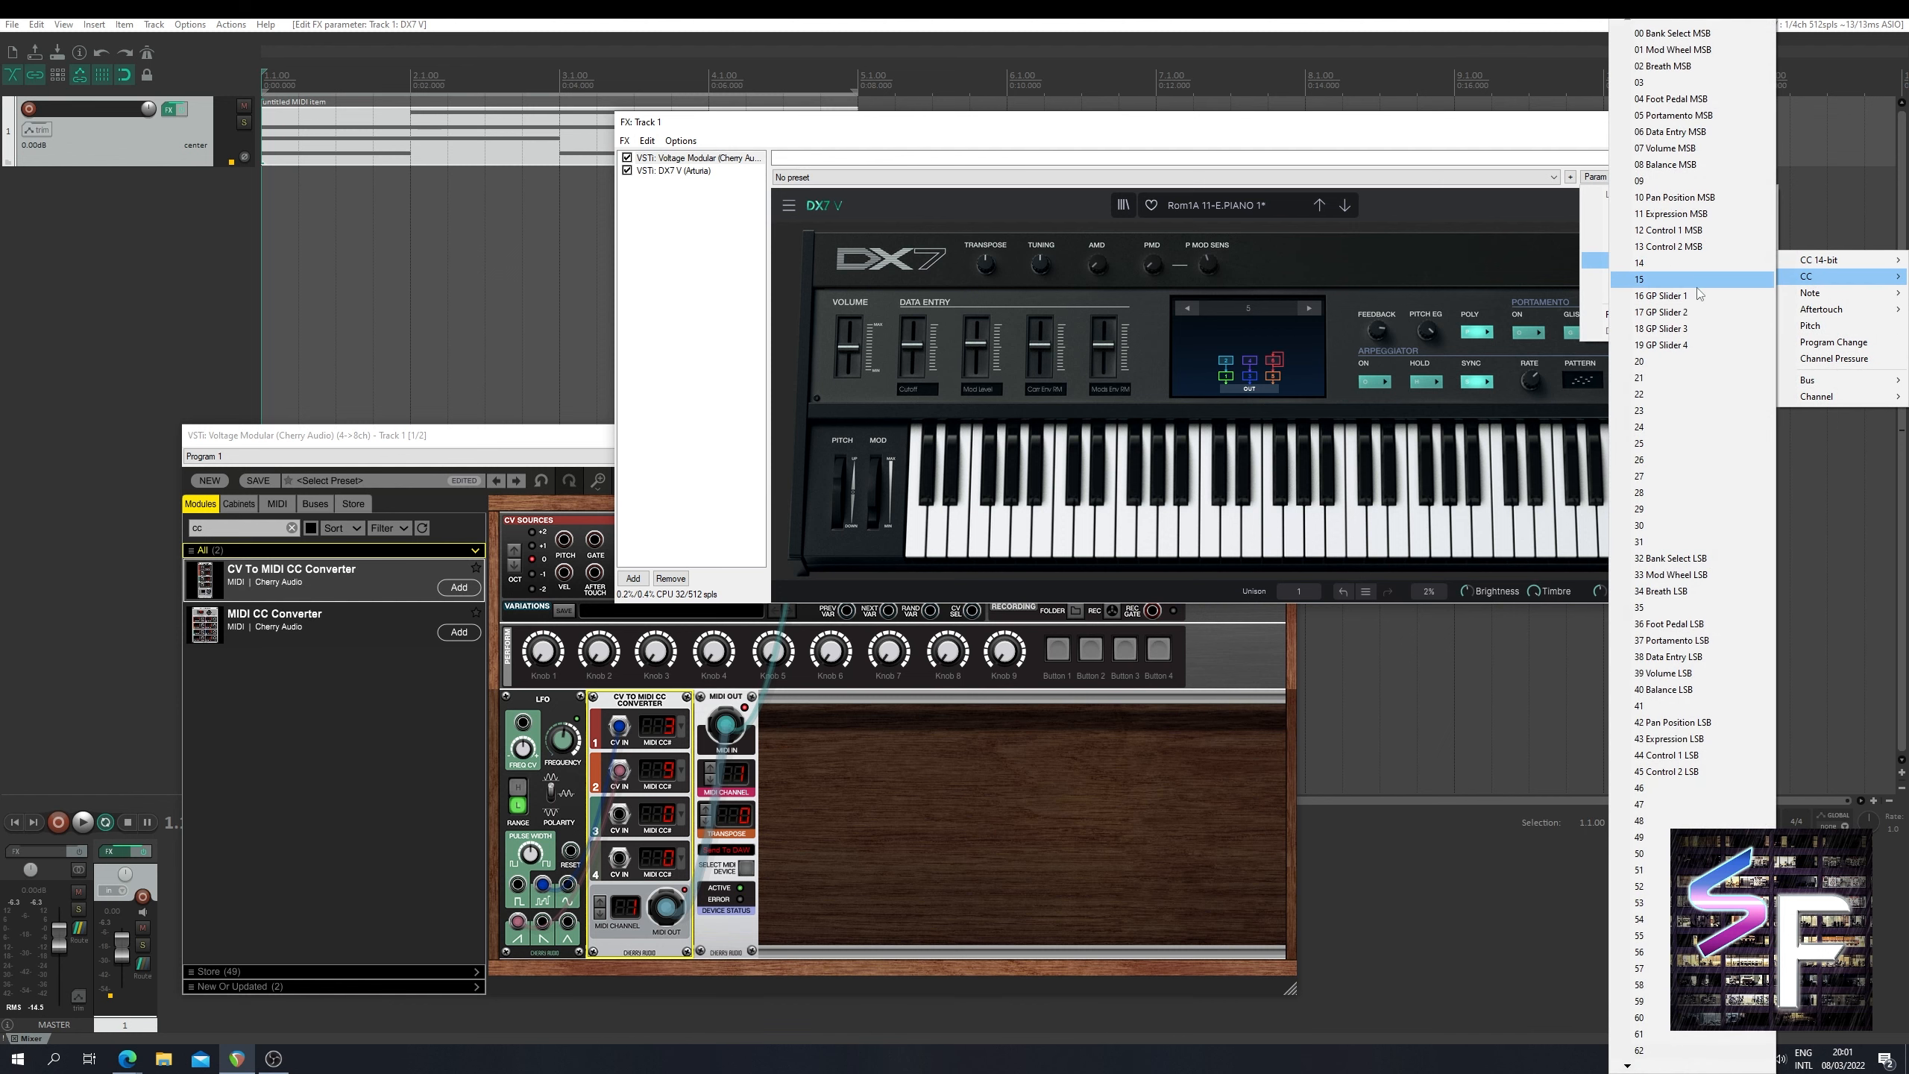
{"action": "left_click", "coordinate": [1684, 185]}
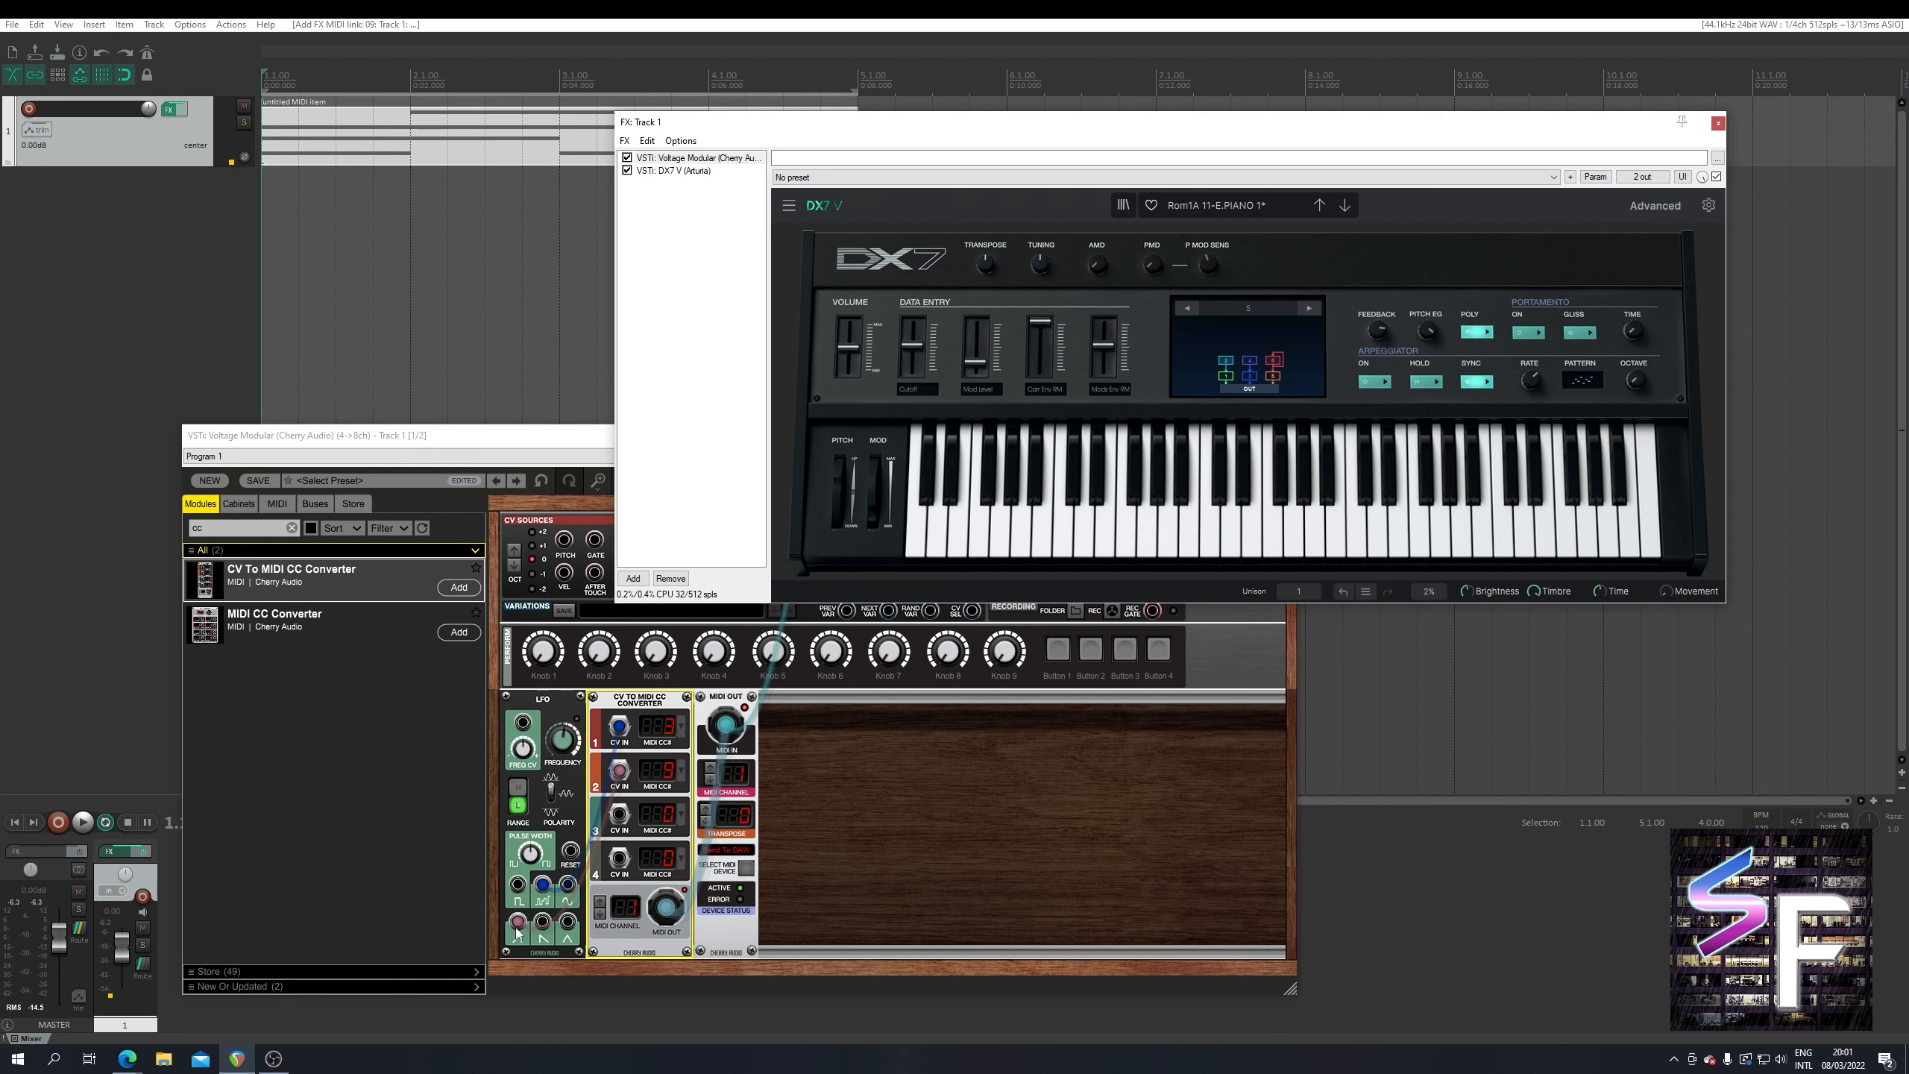
{"action": "key", "text": "space"}
- Bring Voltage Modular to the front and examine the MIDI CC choices available for the converter's first channel
{"action": "mouse_move", "coordinate": [872, 512]}
{"action": "left_click", "coordinate": [838, 763]}
{"action": "left_click", "coordinate": [661, 727]}
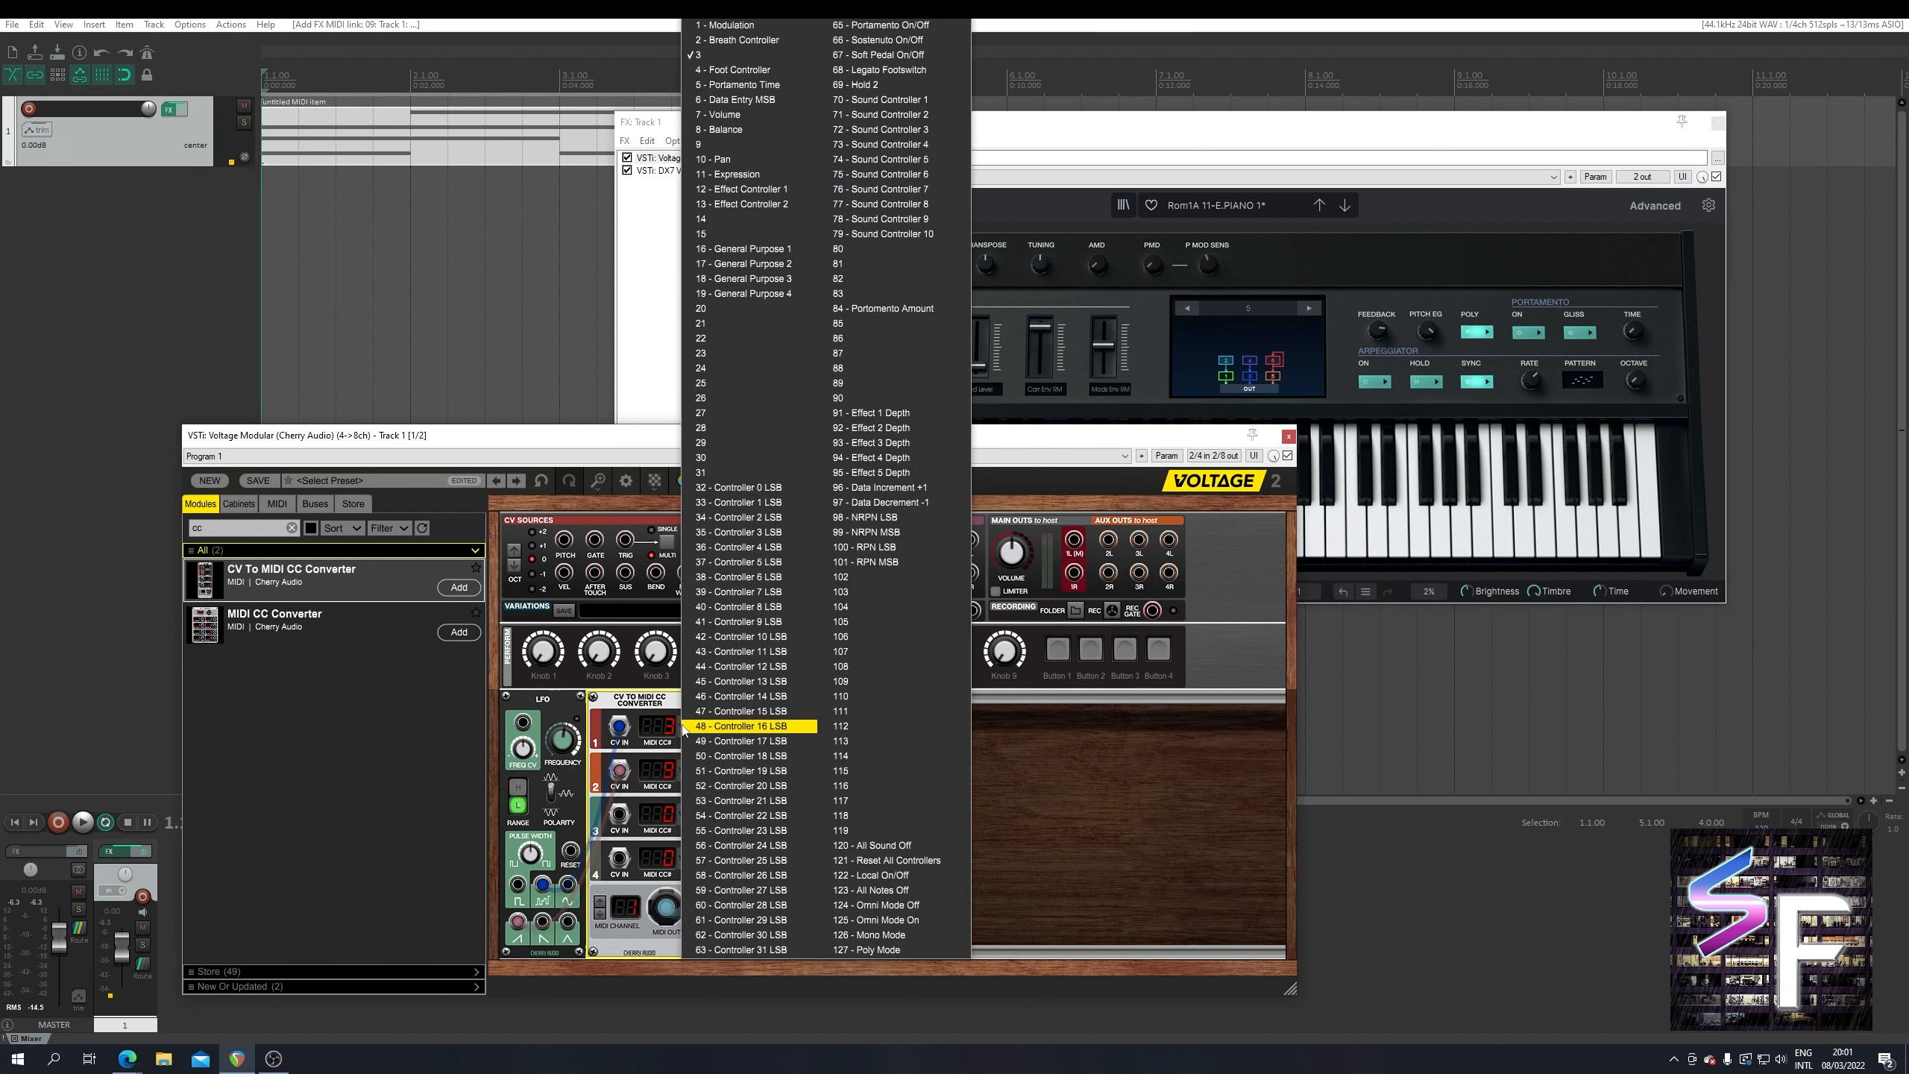
{"action": "left_click", "coordinate": [1076, 868]}
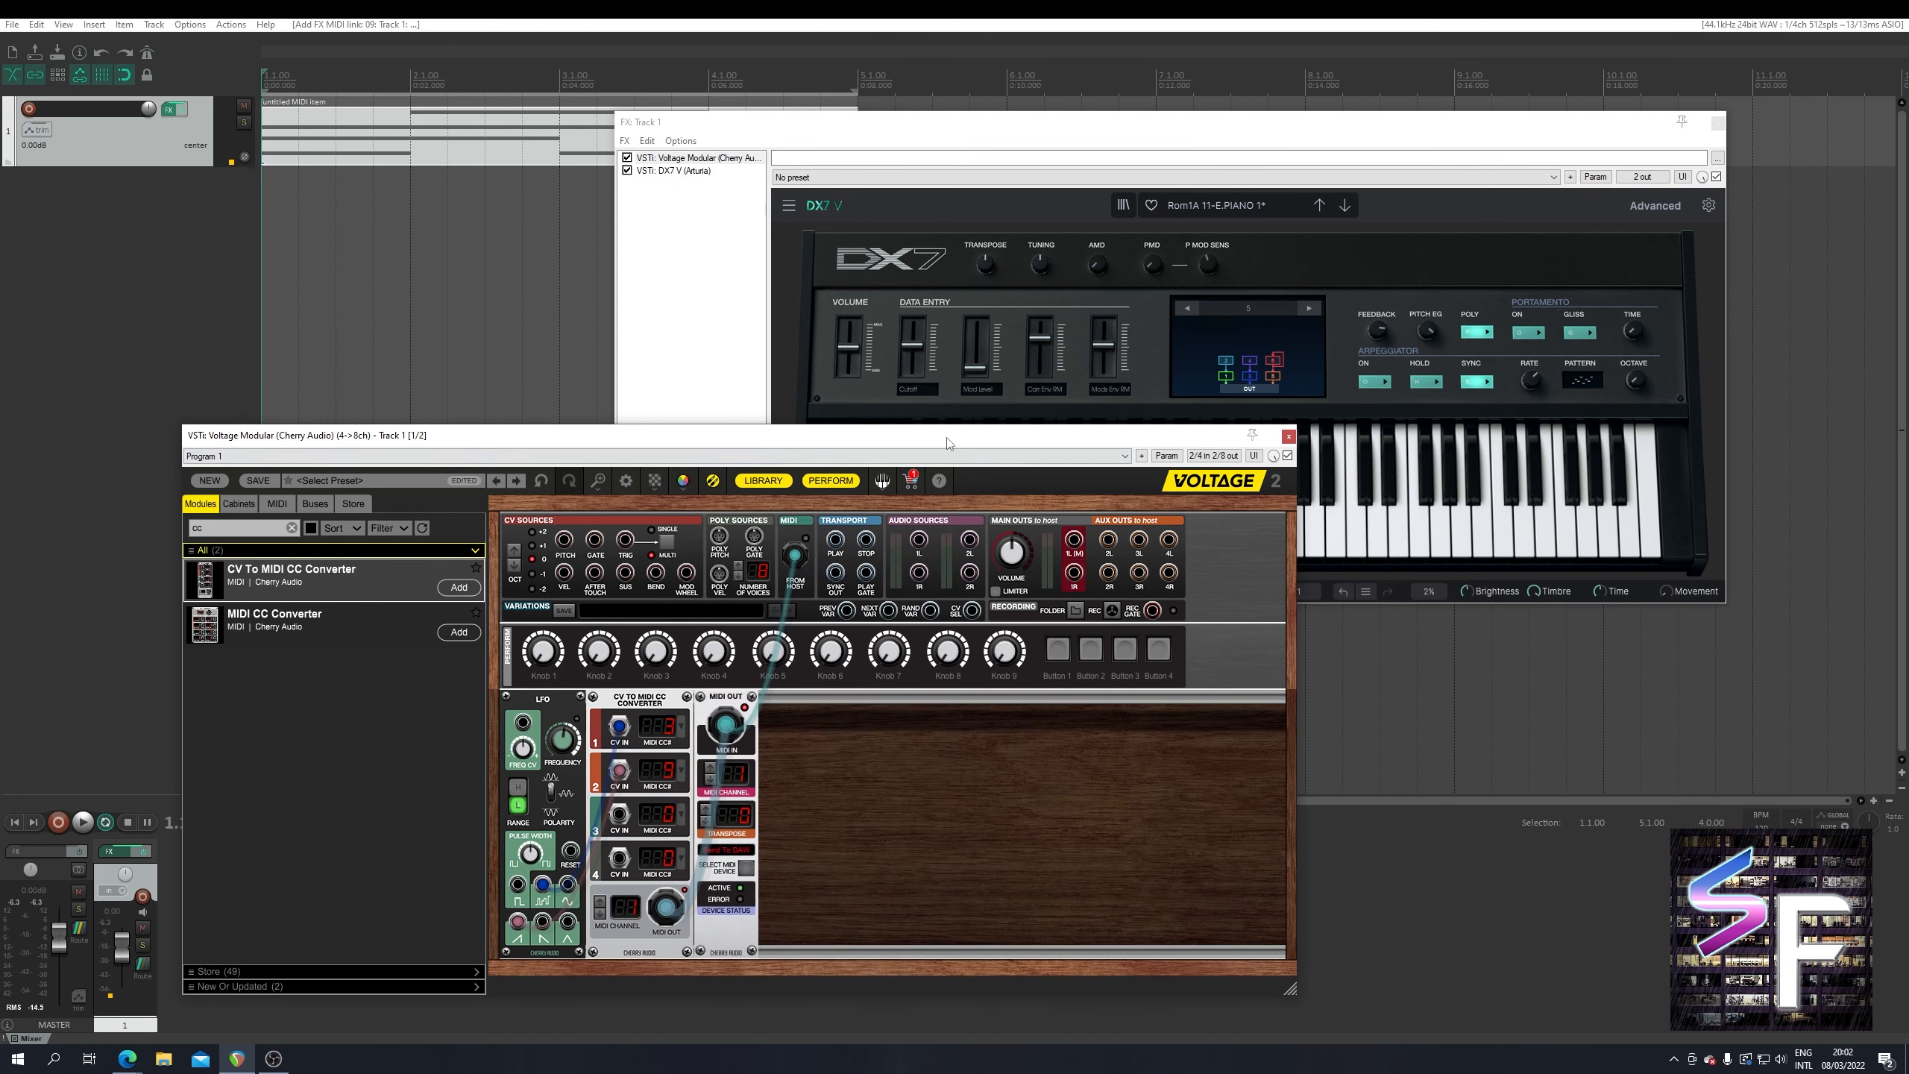
{"action": "left_click_drag", "start_coordinate": [949, 441], "coordinate": [947, 398]}
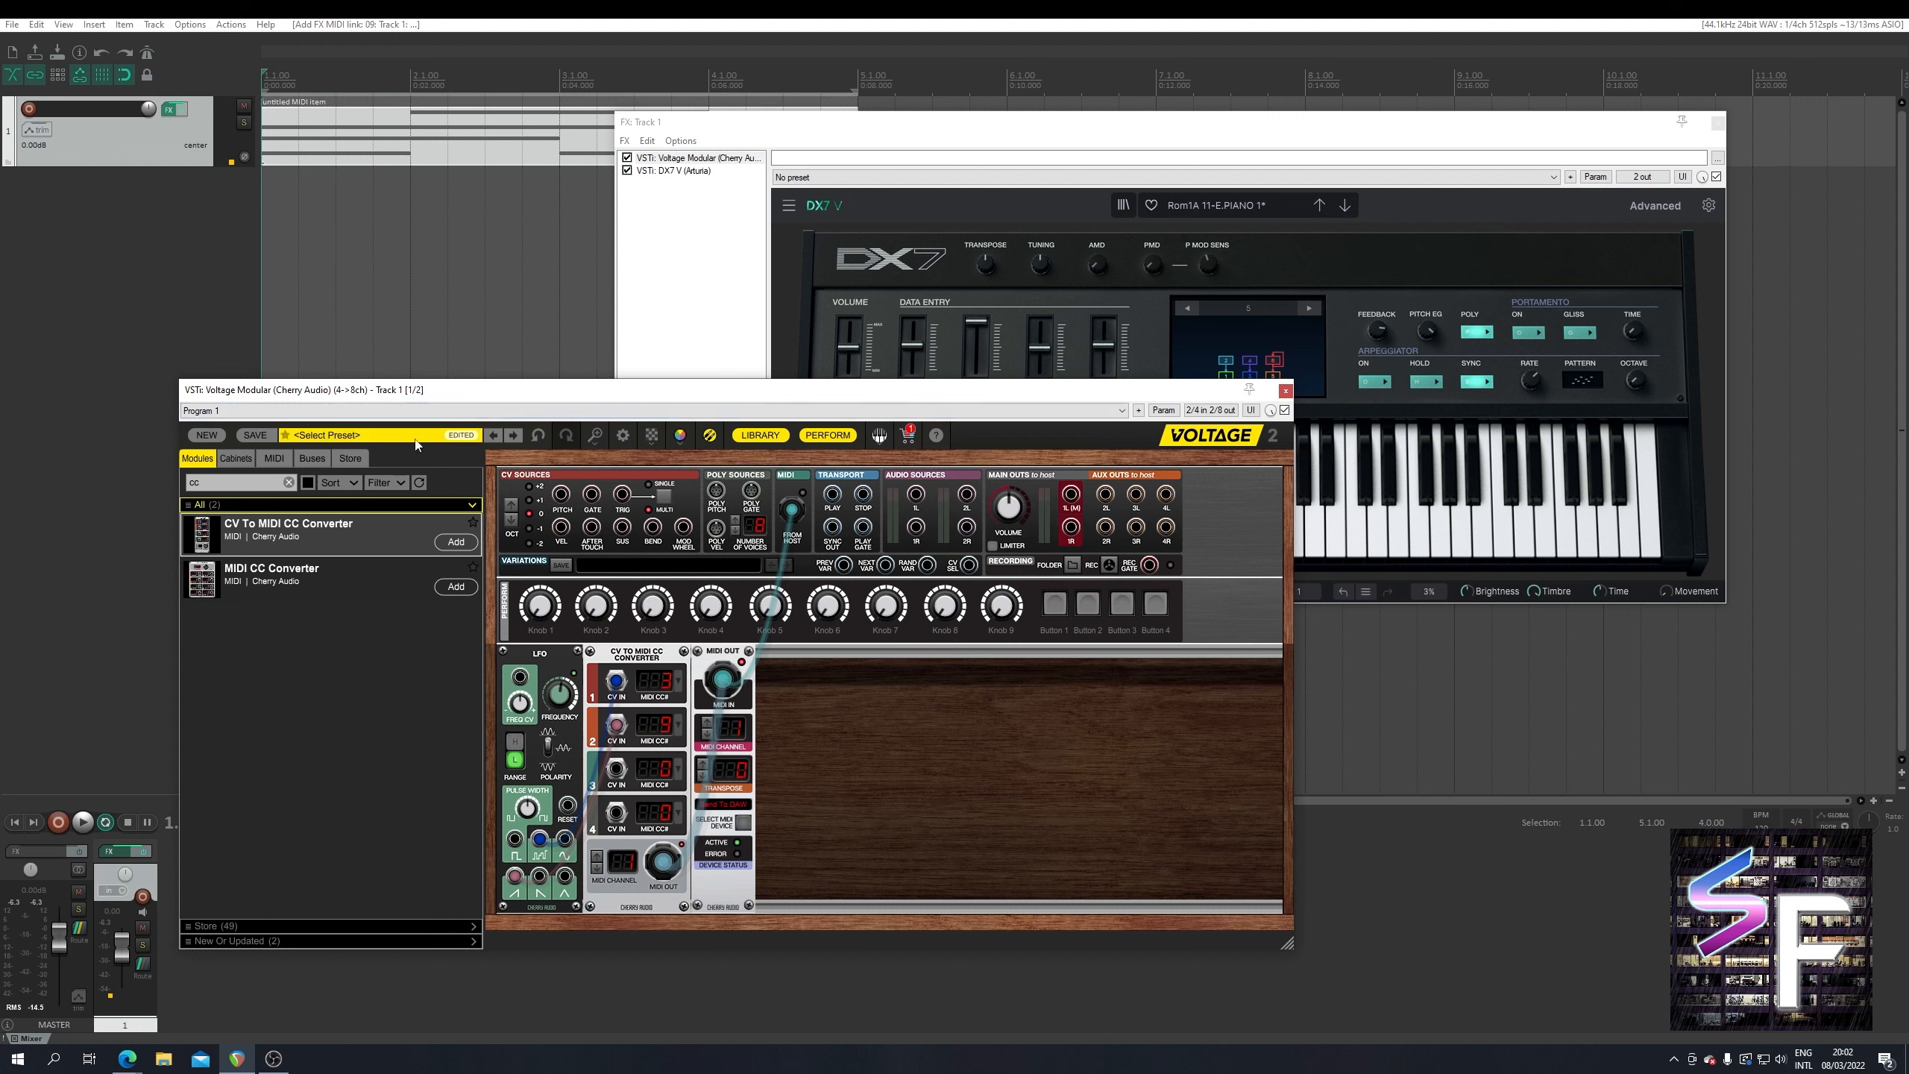
- Close the Voltage Modular window and remove the plugin from Track 1's effects chain
{"action": "left_click", "coordinate": [1285, 391]}
{"action": "left_click", "coordinate": [724, 159]}
{"action": "key", "text": "Delete"}
{"action": "key", "text": "Delete"}
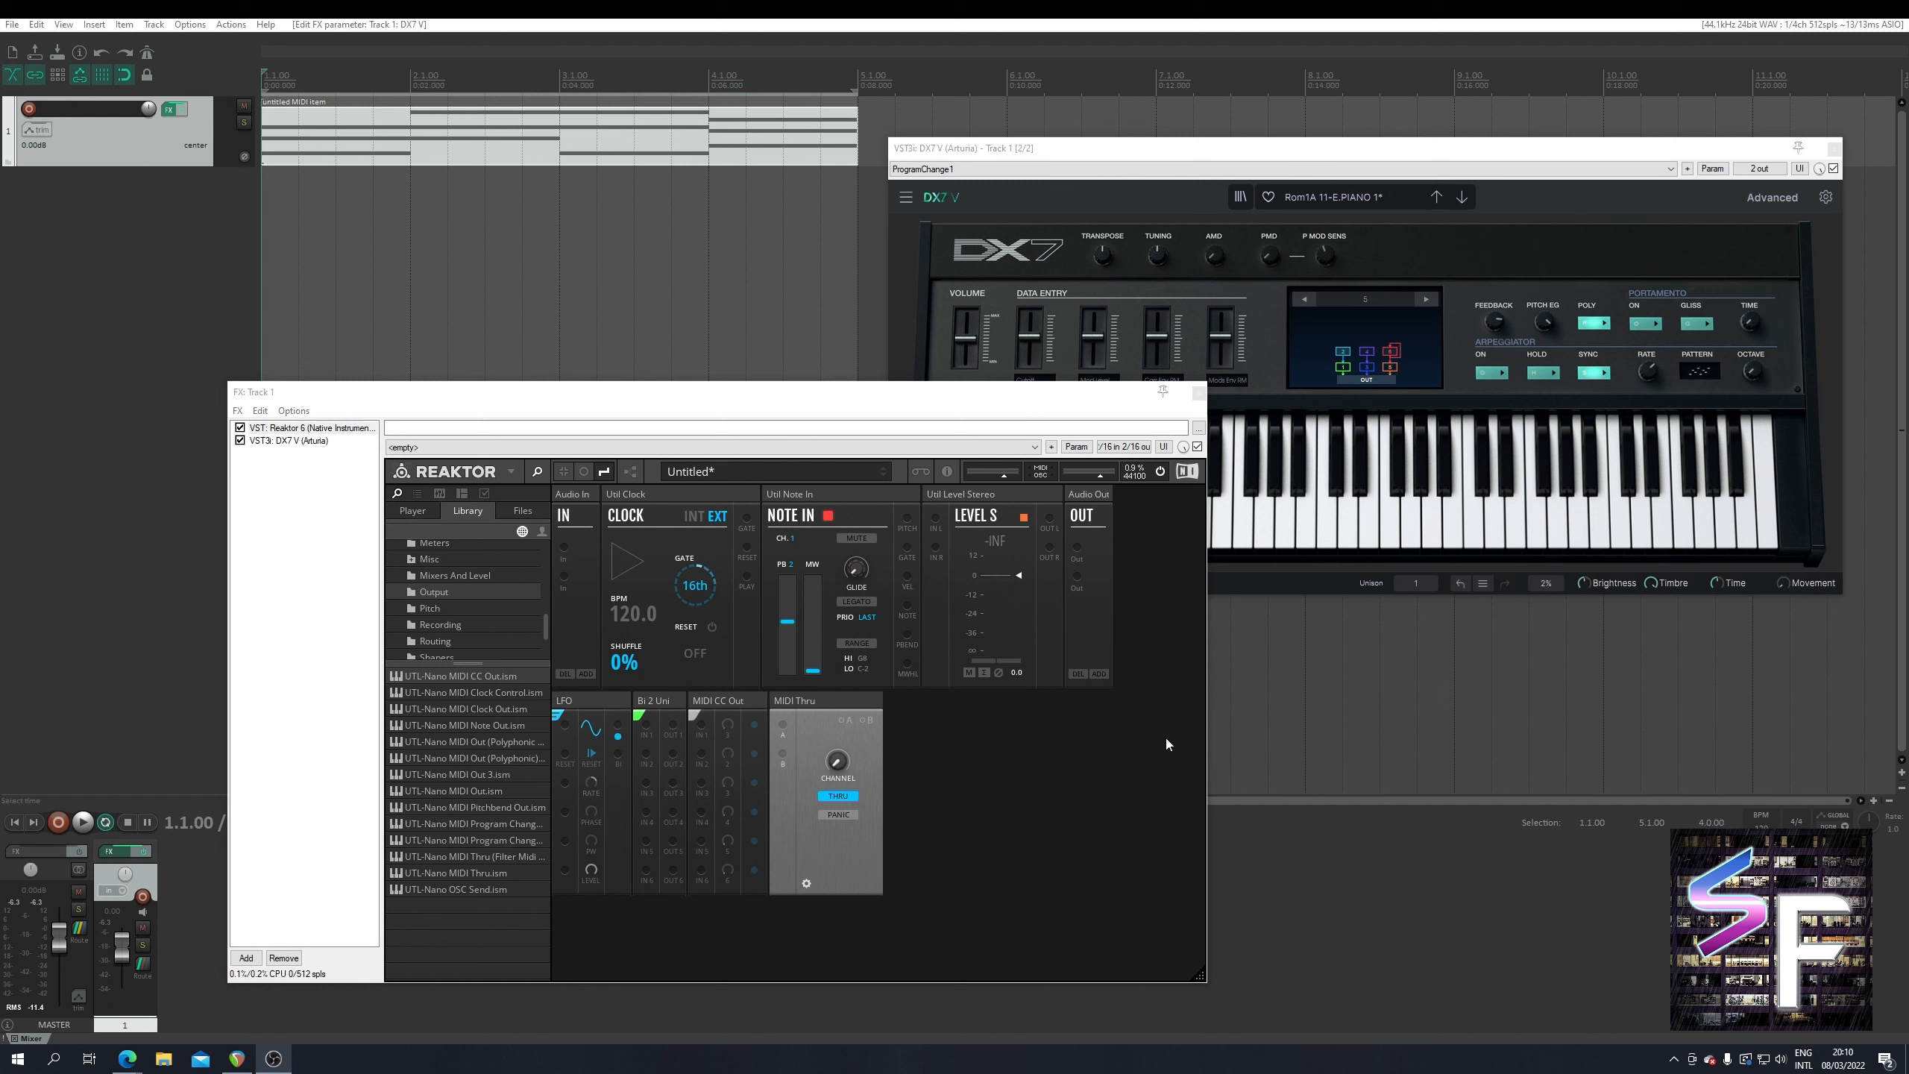
- Play and stop the track to test the Reaktor patch with its MIDI Thru module feeding the DX7 V
{"action": "left_click", "coordinate": [1073, 759]}
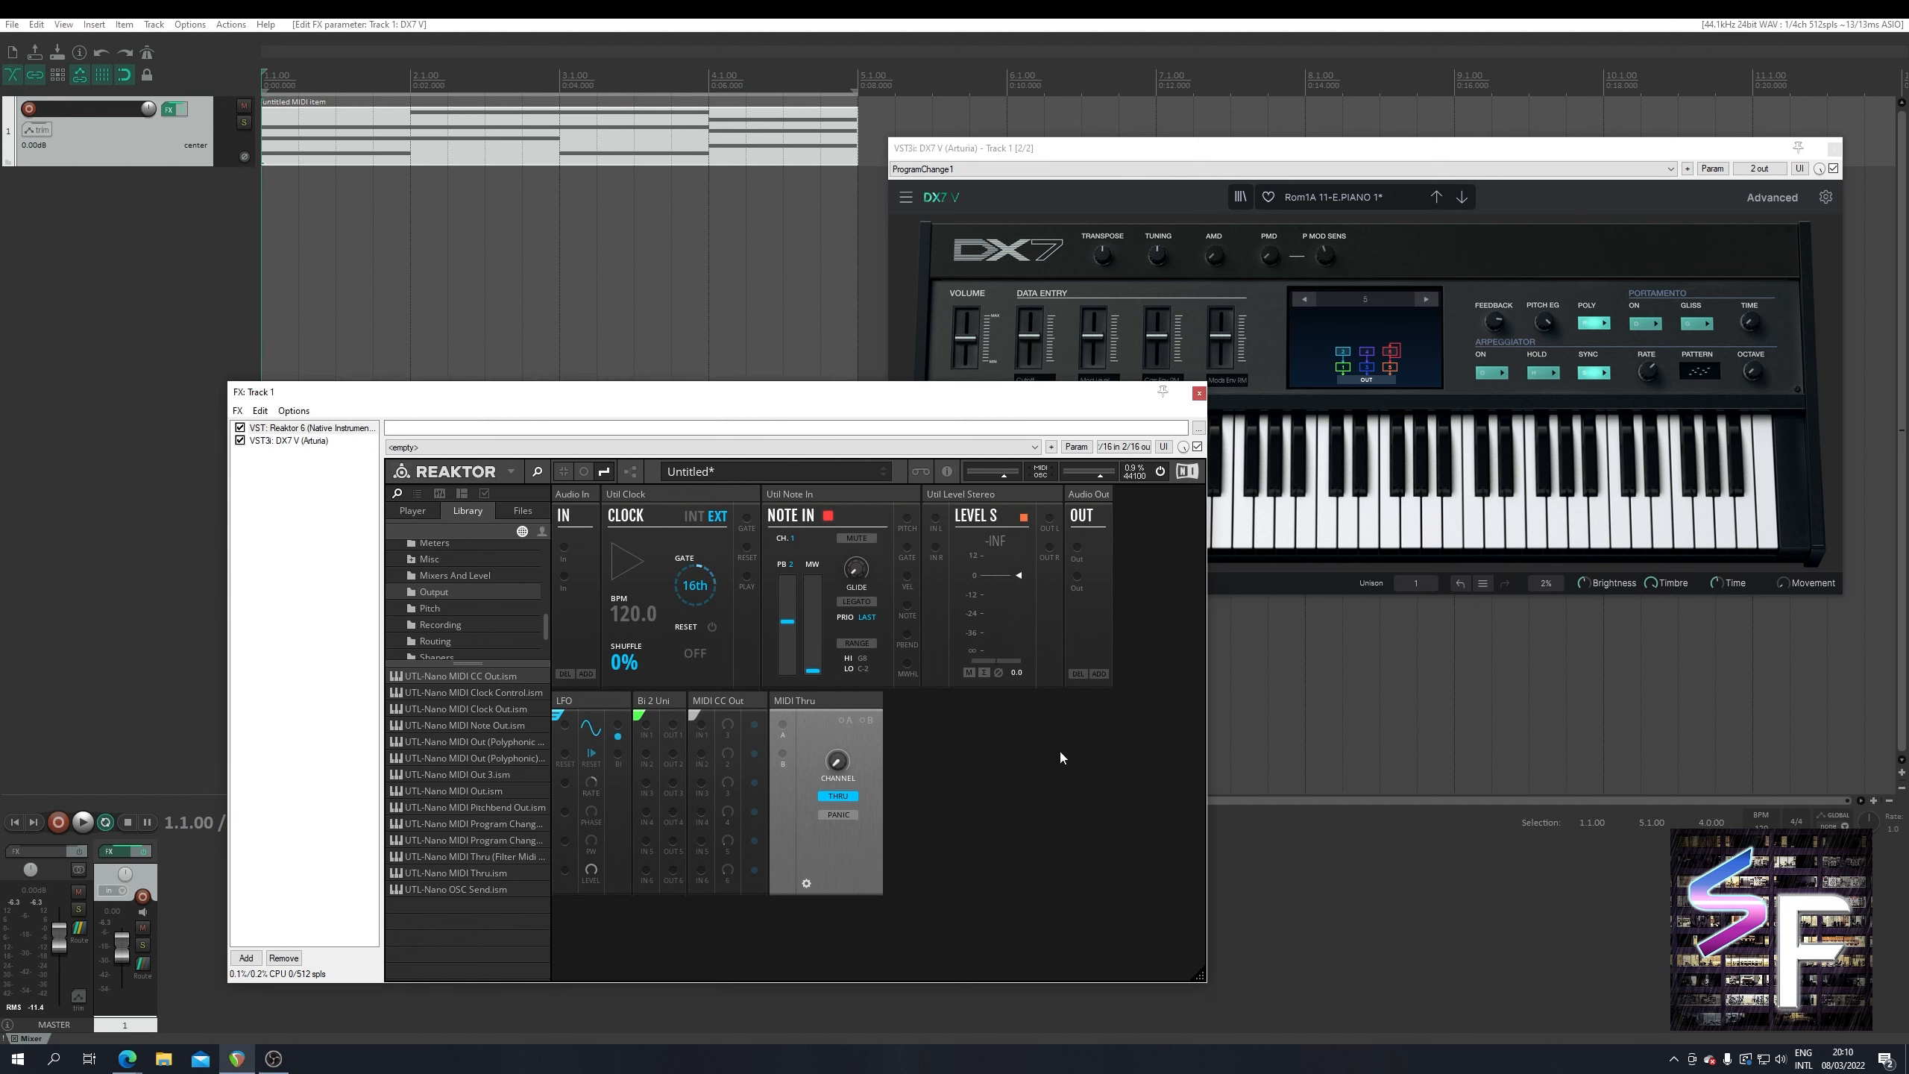
{"action": "right_click", "coordinate": [952, 721]}
{"action": "left_click", "coordinate": [933, 726]}
{"action": "key", "text": "space"}
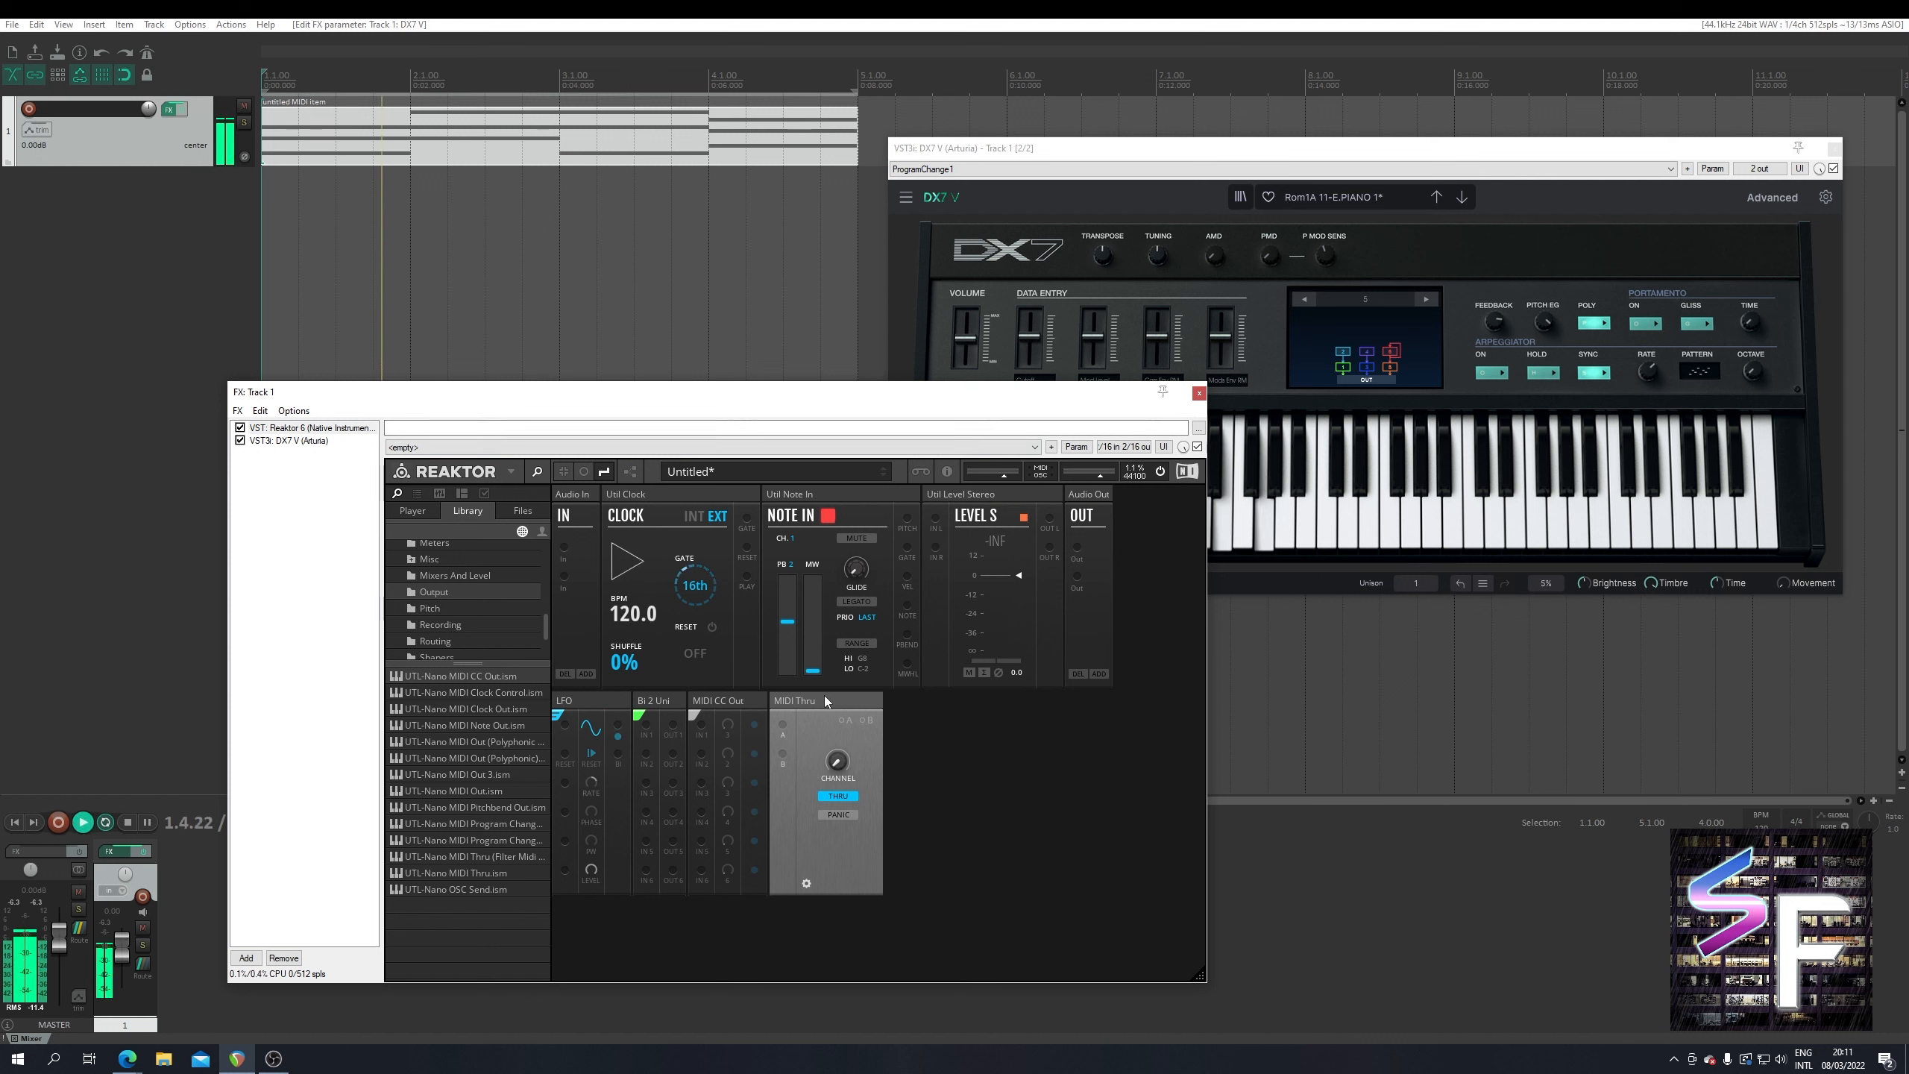
{"action": "key", "text": "space"}
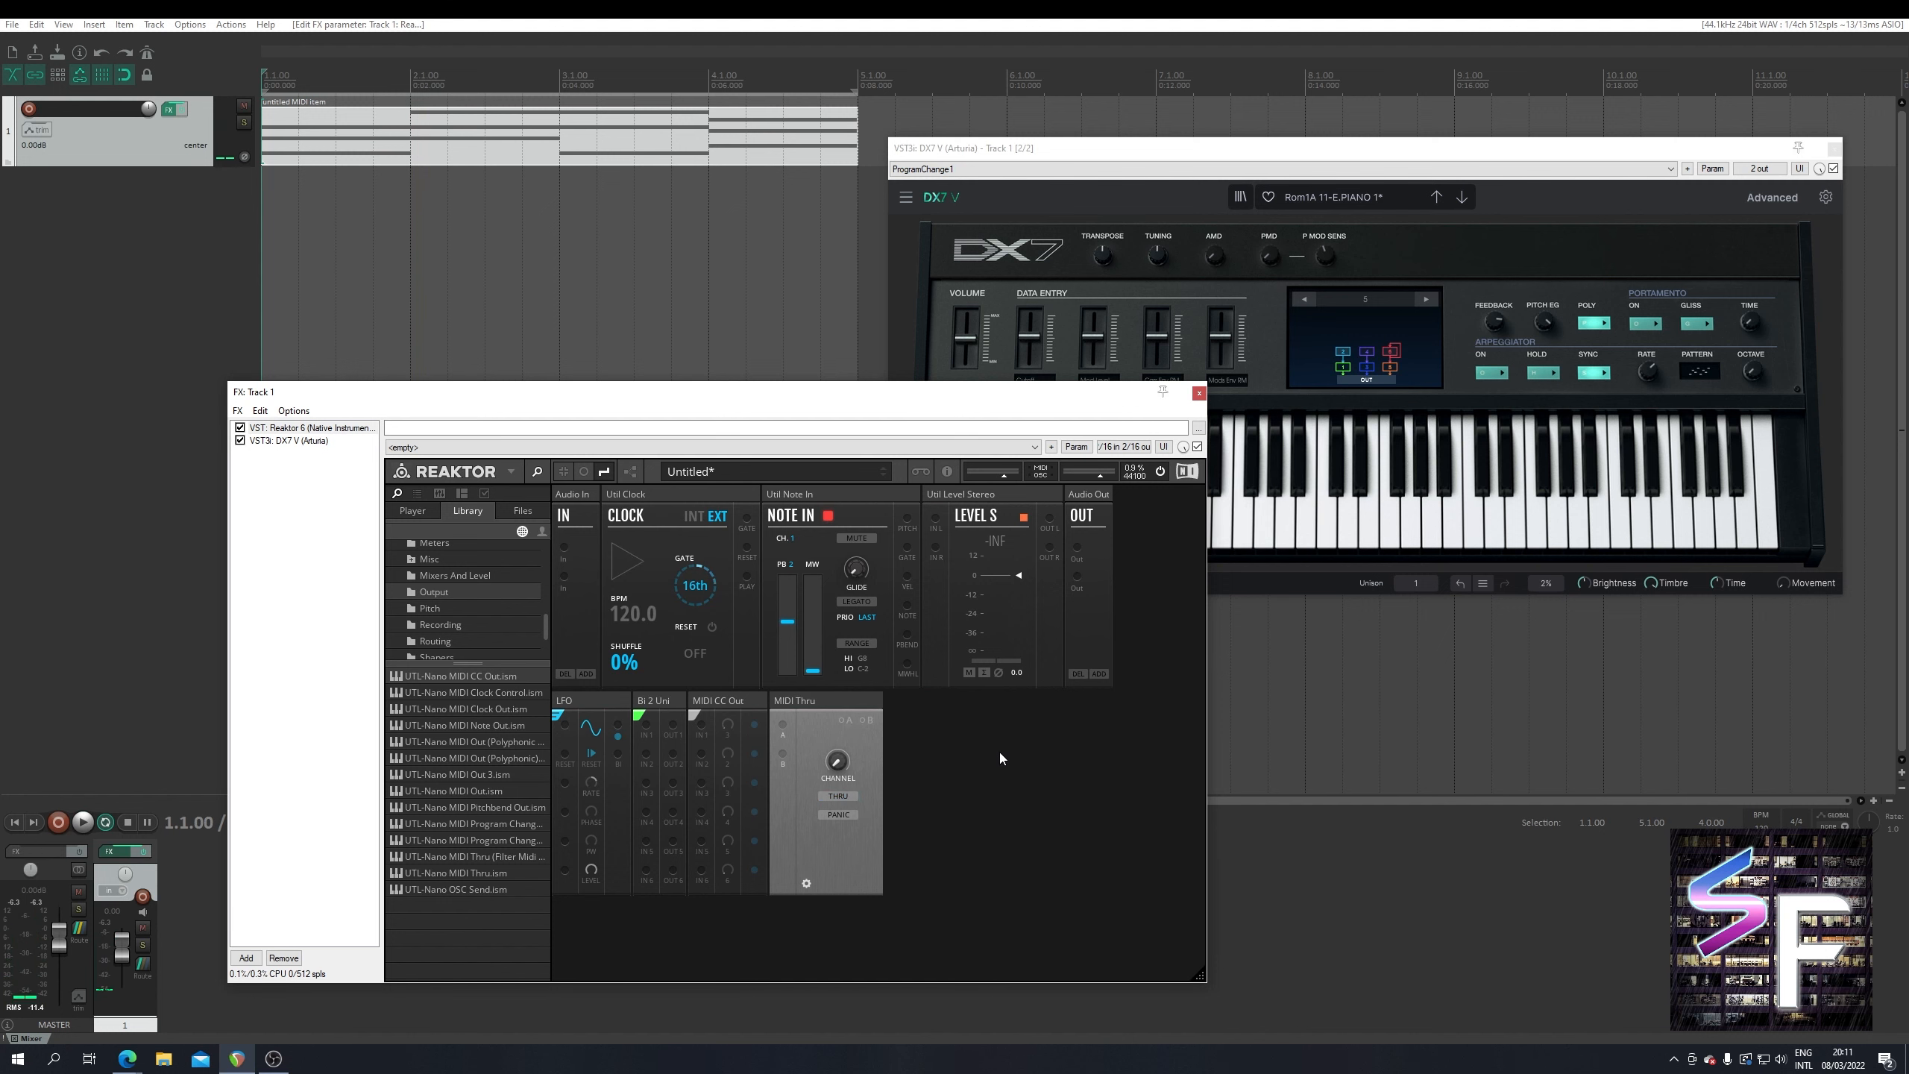
- Enable Thru on the MIDI Thru module and move it ahead of the LFO in the Reaktor rack
{"action": "key", "text": "space"}
{"action": "key", "text": "space"}
{"action": "left_click", "coordinate": [844, 797]}
{"action": "left_click_drag", "start_coordinate": [818, 710], "coordinate": [590, 704]}
- Patch the LFO's first output into the first input of the MIDI CC Out module
{"action": "left_click", "coordinate": [694, 712]}
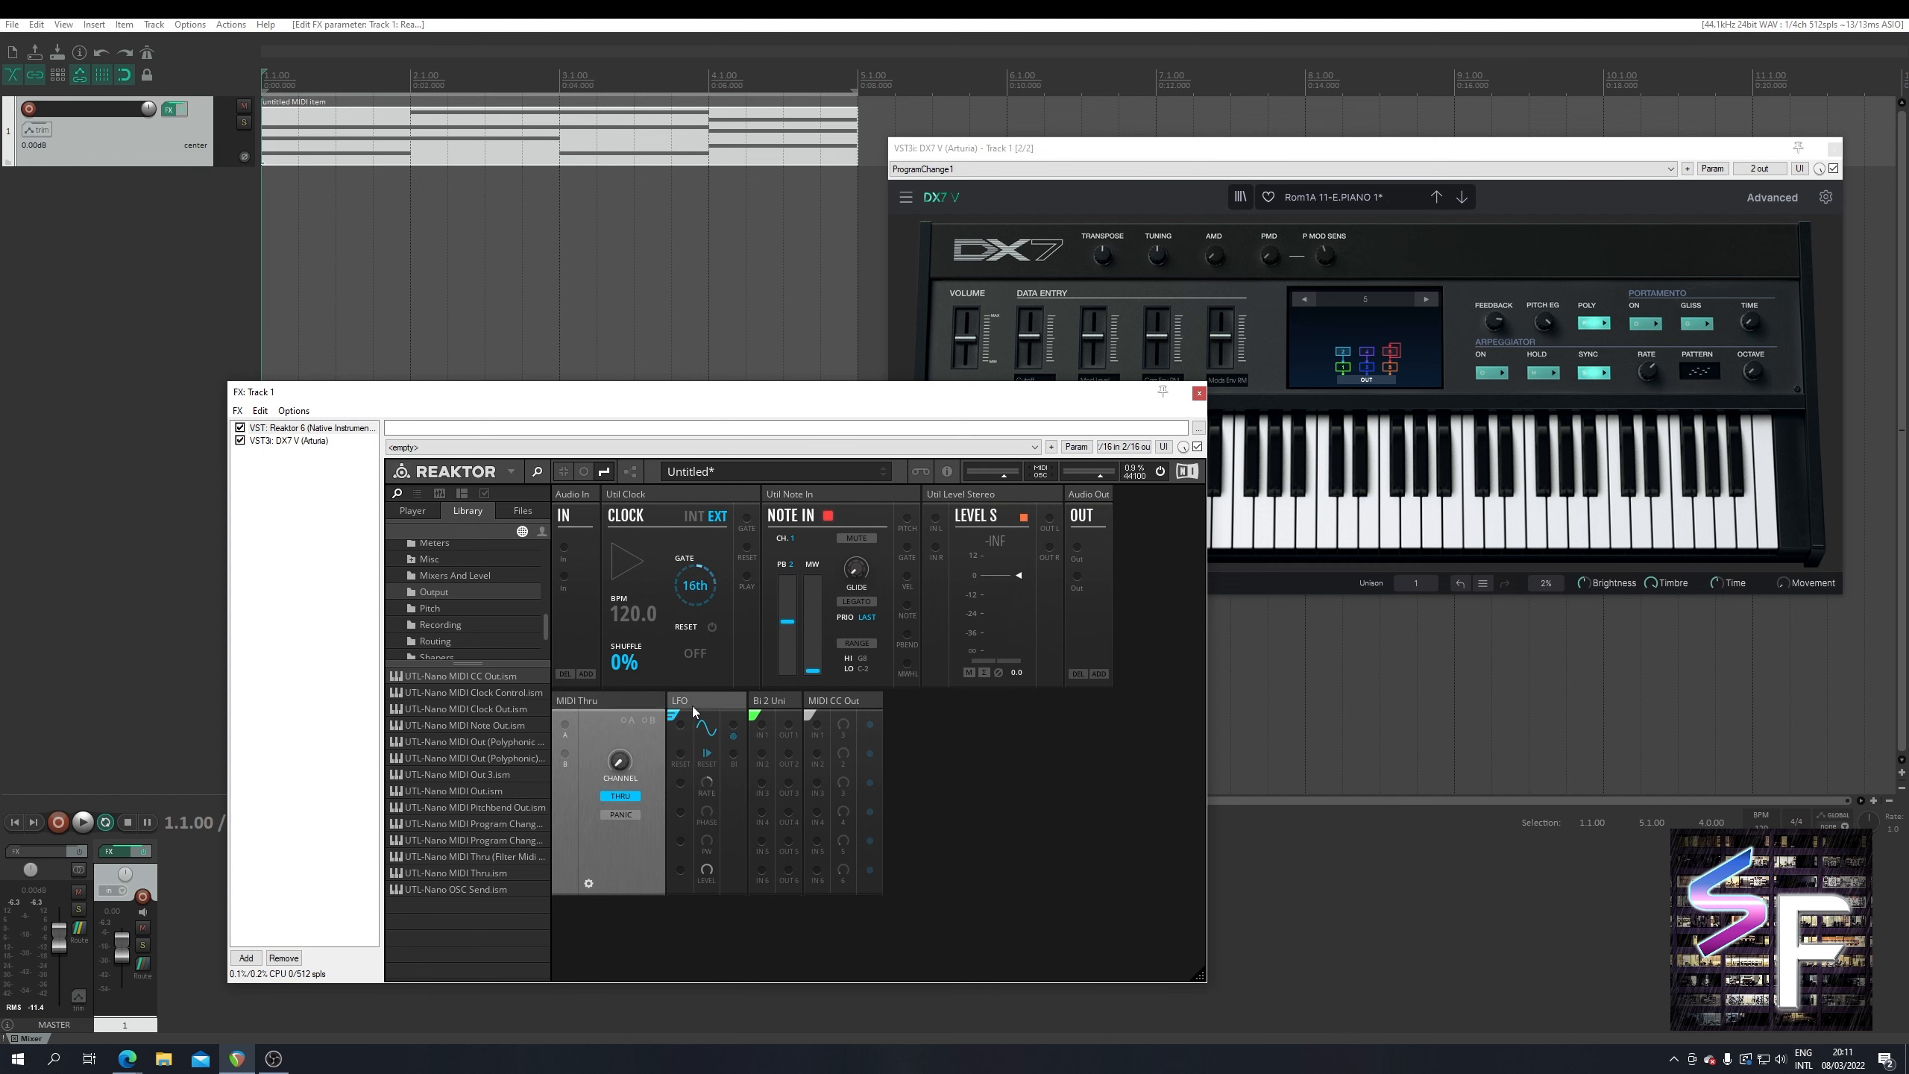
{"action": "left_click", "coordinate": [774, 704]}
{"action": "mouse_move", "coordinate": [733, 725]}
{"action": "left_mouse_down"}
{"action": "mouse_move", "coordinate": [894, 729]}
{"action": "mouse_move", "coordinate": [980, 760]}
{"action": "mouse_move", "coordinate": [715, 729]}
{"action": "left_mouse_up"}
{"action": "left_click_drag", "start_coordinate": [734, 725], "coordinate": [819, 733]}
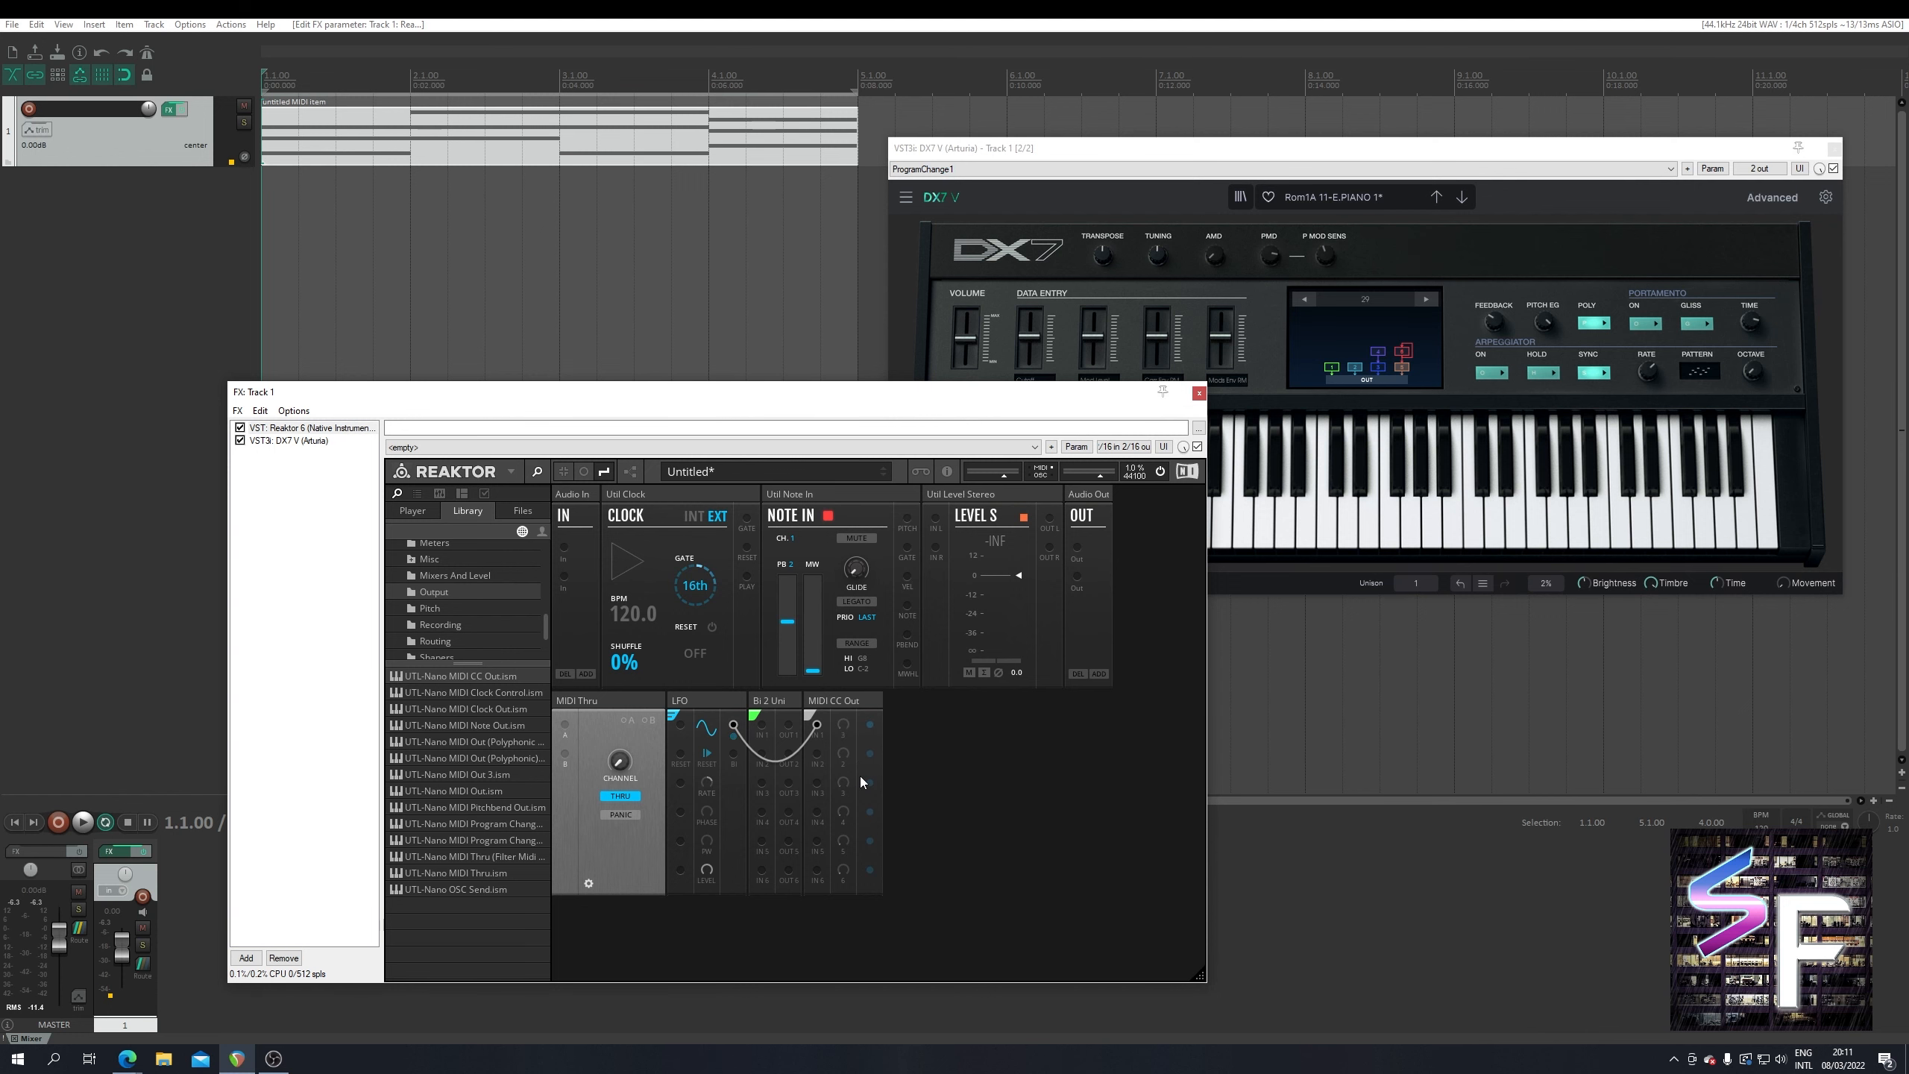
- Step through neighbouring DX7 V presets and reload Rom1A 11-E.PIANO 1 in its original state
{"action": "left_click", "coordinate": [1447, 200]}
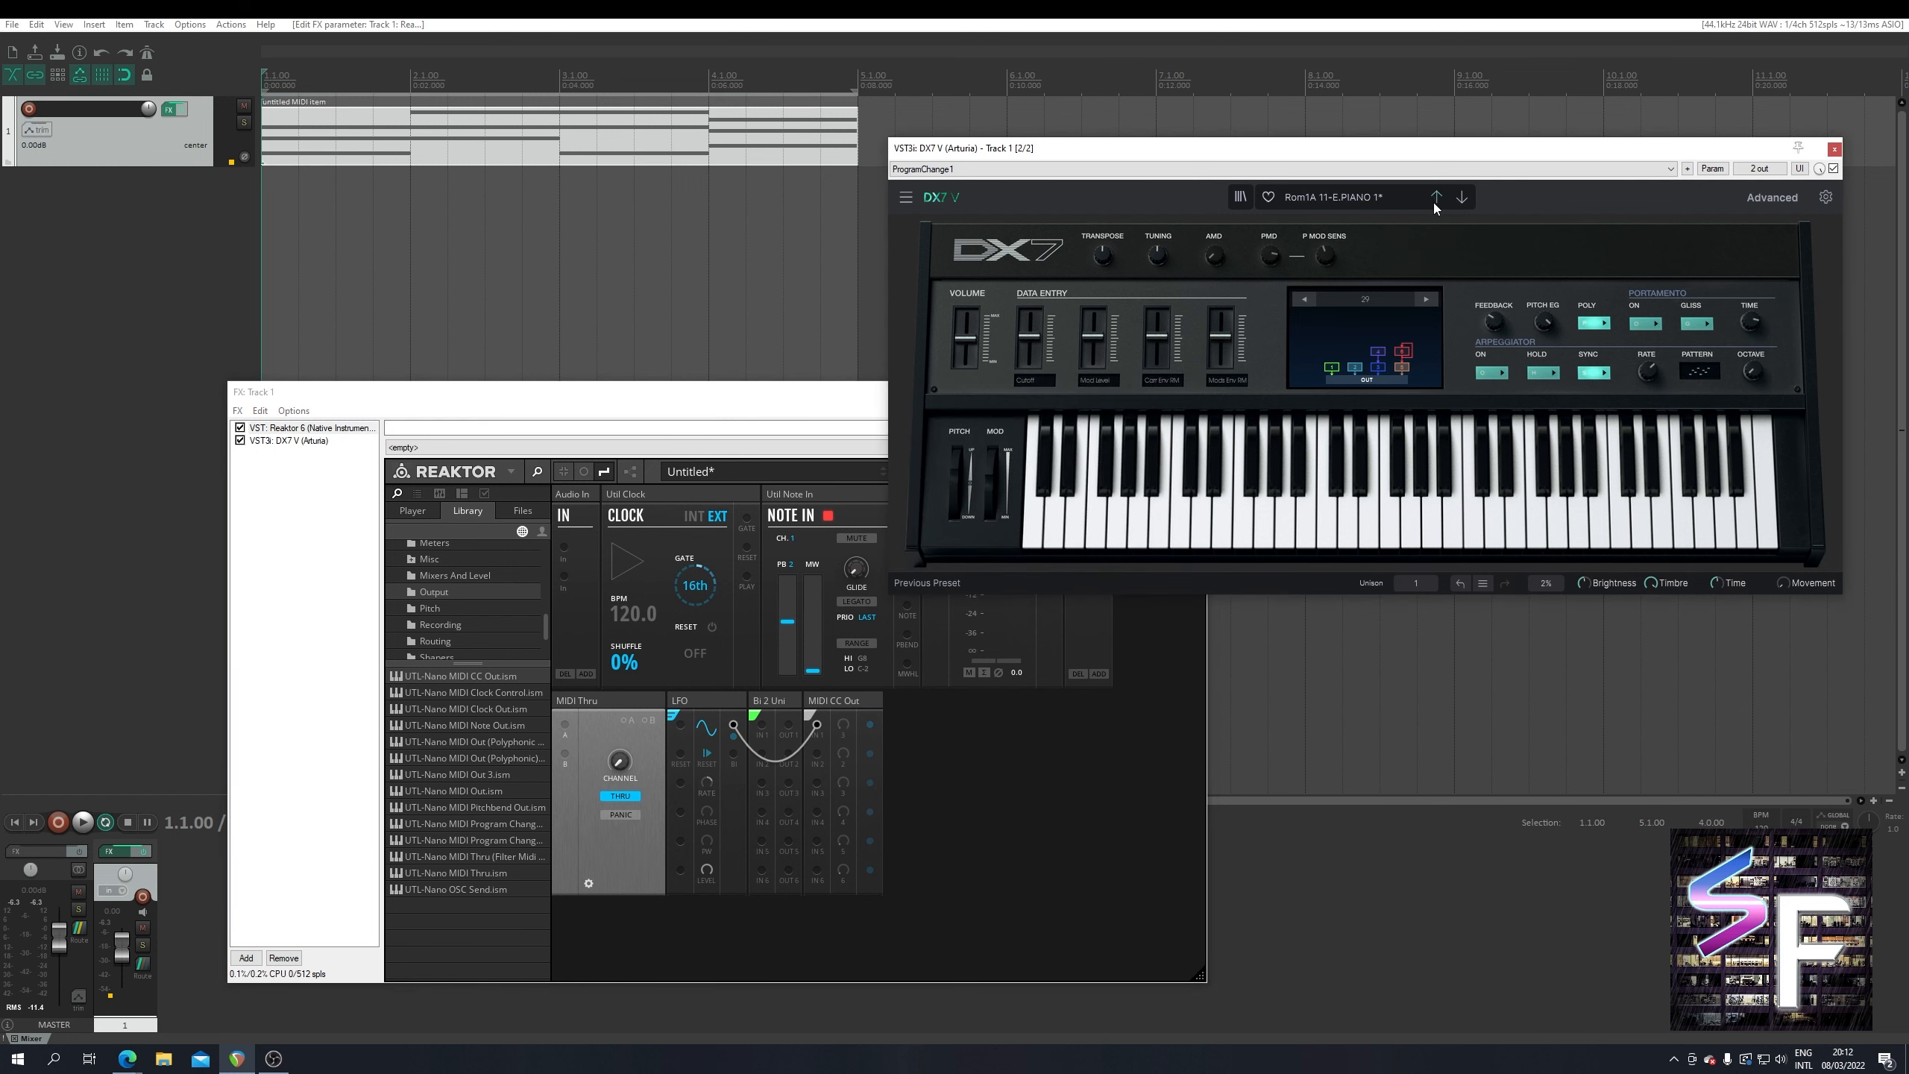
{"action": "left_click", "coordinate": [1462, 198]}
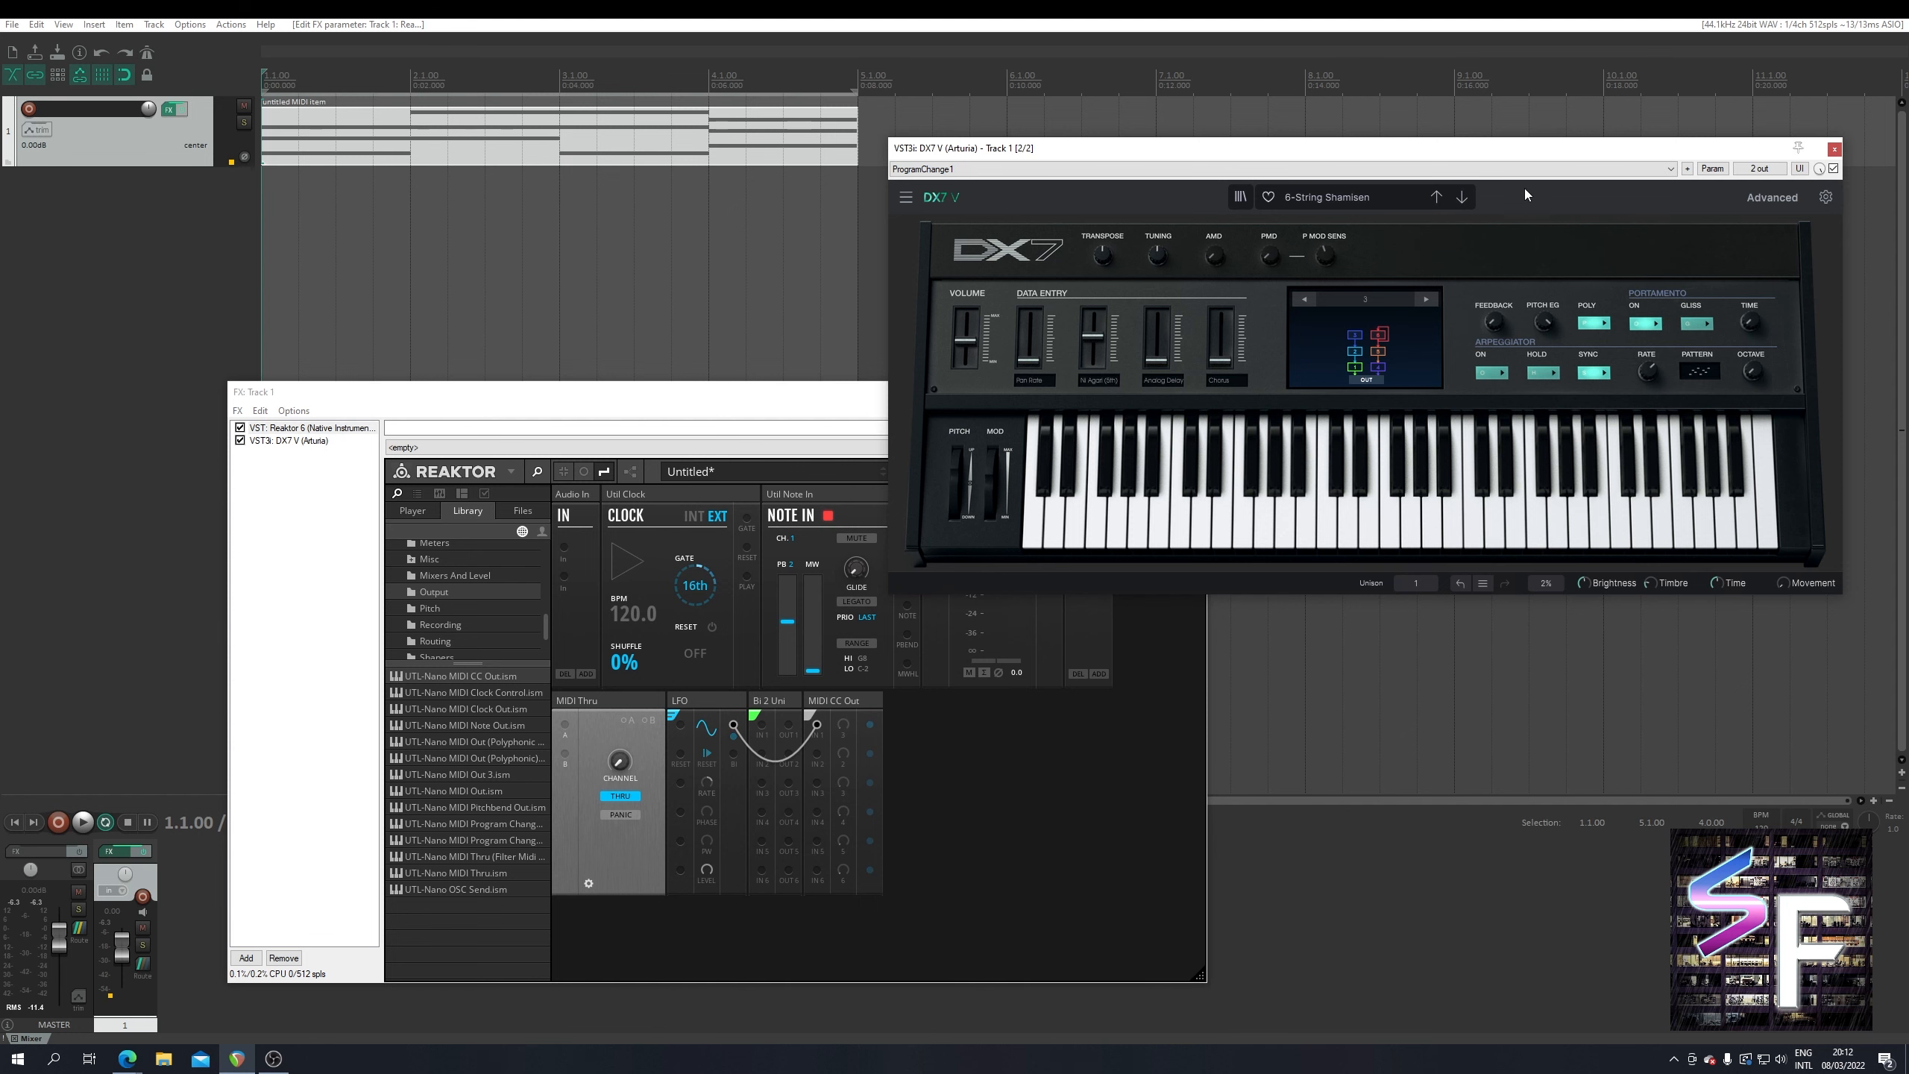
{"action": "left_click", "coordinate": [1462, 202]}
{"action": "left_click", "coordinate": [1375, 203]}
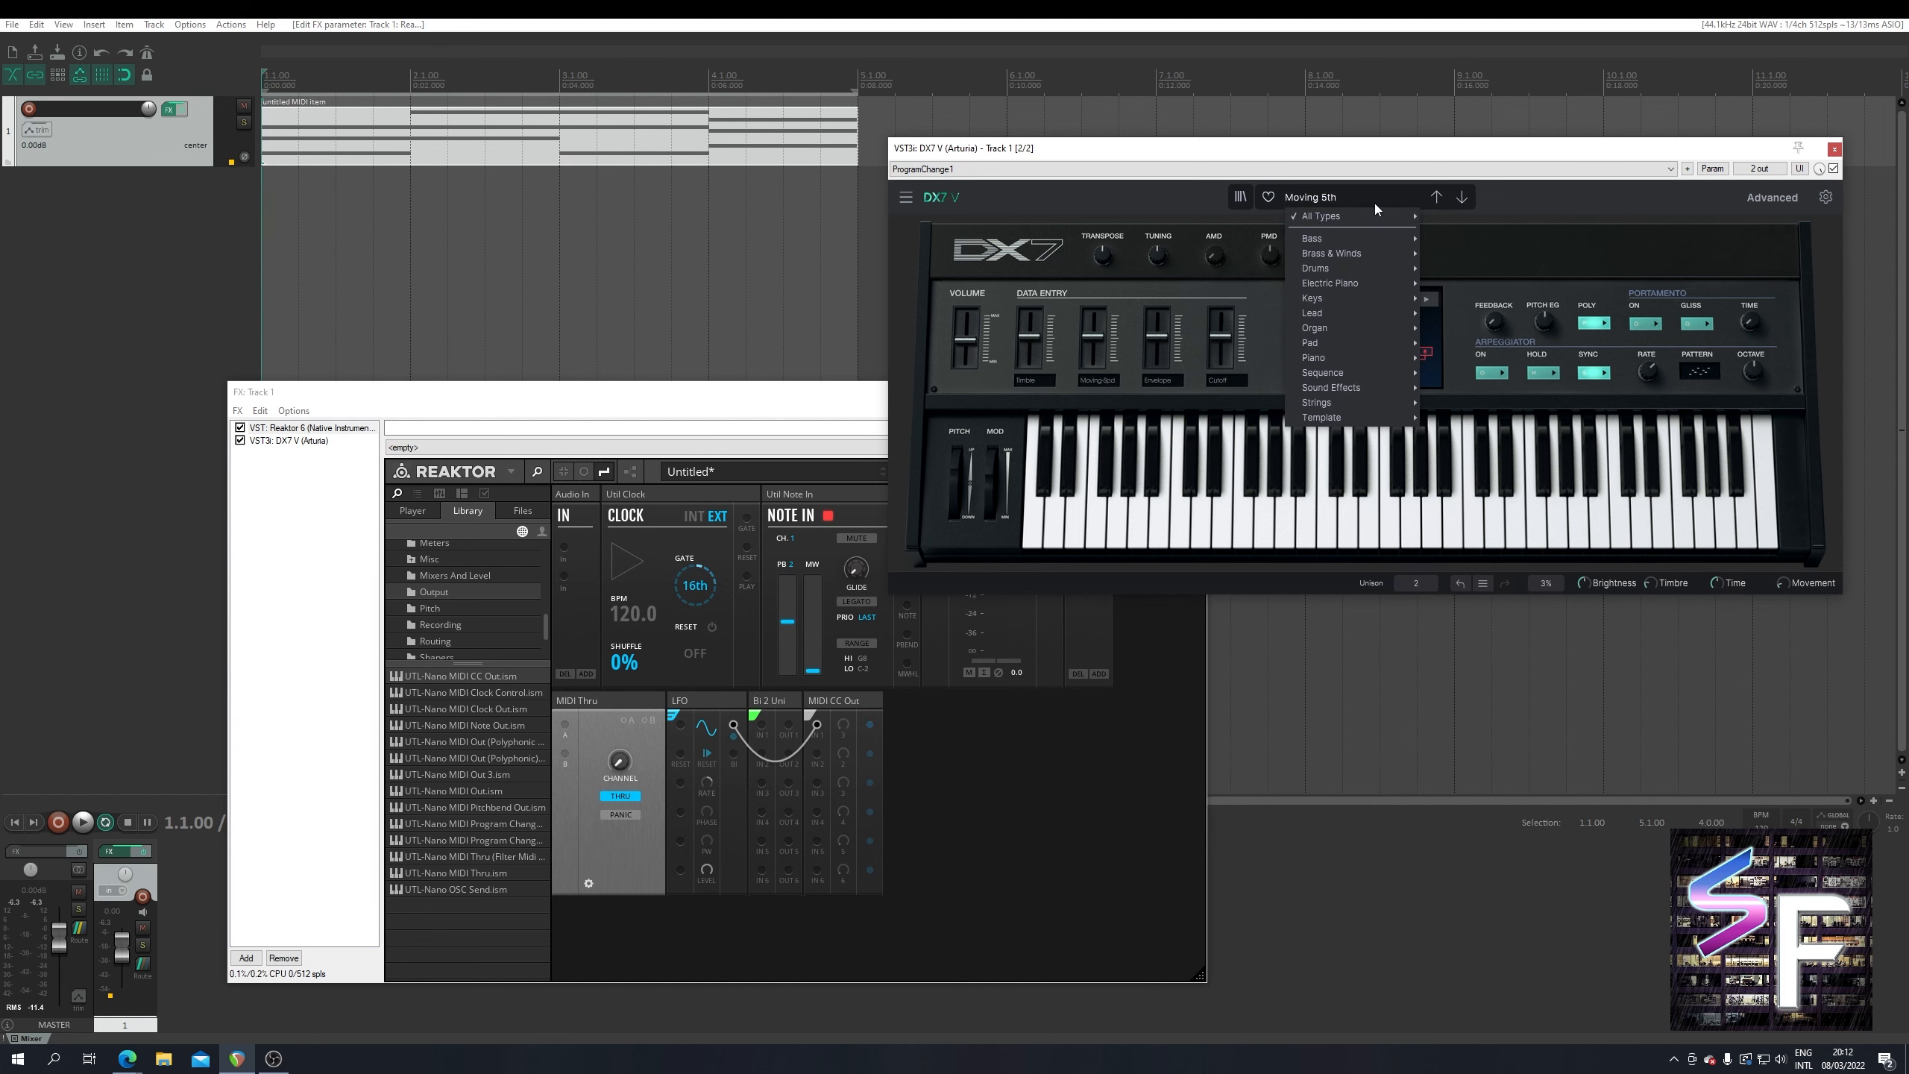
{"action": "mouse_move", "coordinate": [1369, 215]}
{"action": "left_click", "coordinate": [1517, 182]}
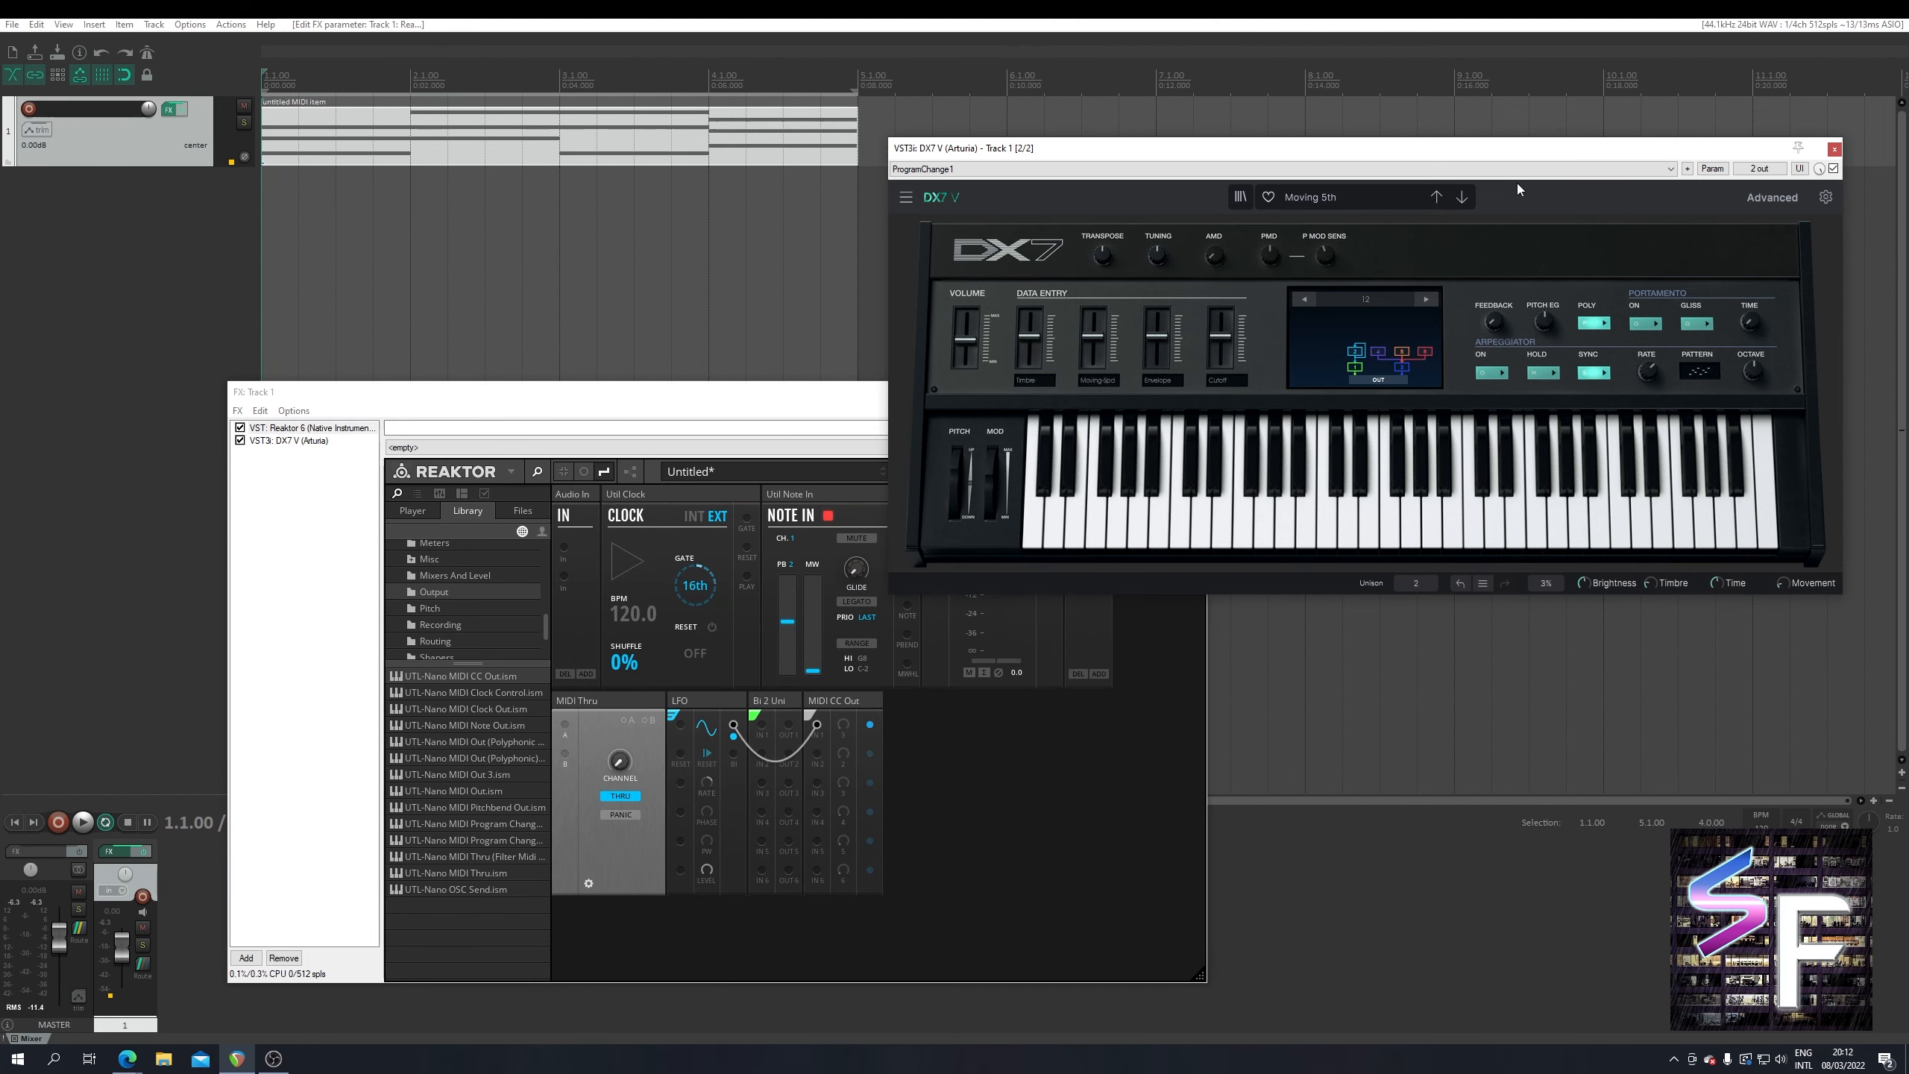
{"action": "left_click", "coordinate": [1439, 197]}
{"action": "left_click", "coordinate": [1436, 197]}
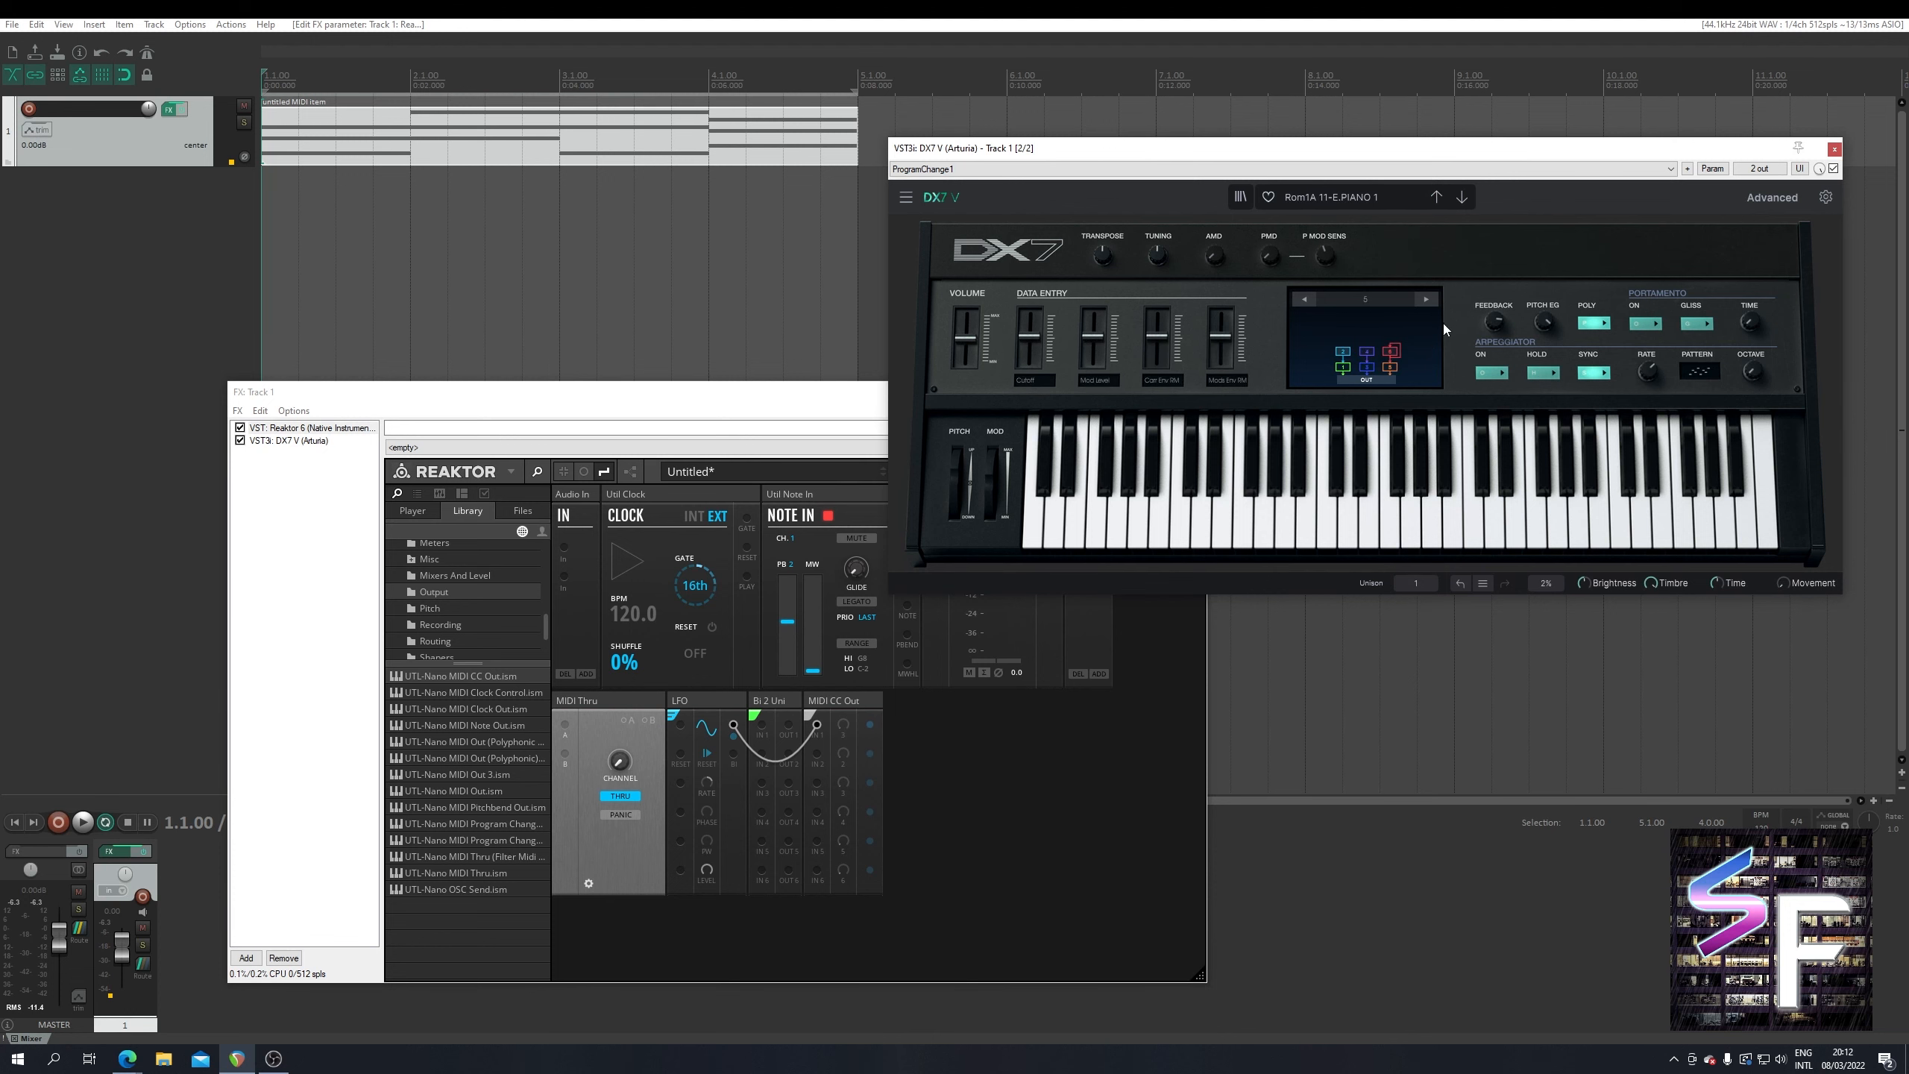
- Play and stop the track twice to check the reloaded DX7 V preset with the LFO patched
{"action": "key", "text": "space"}
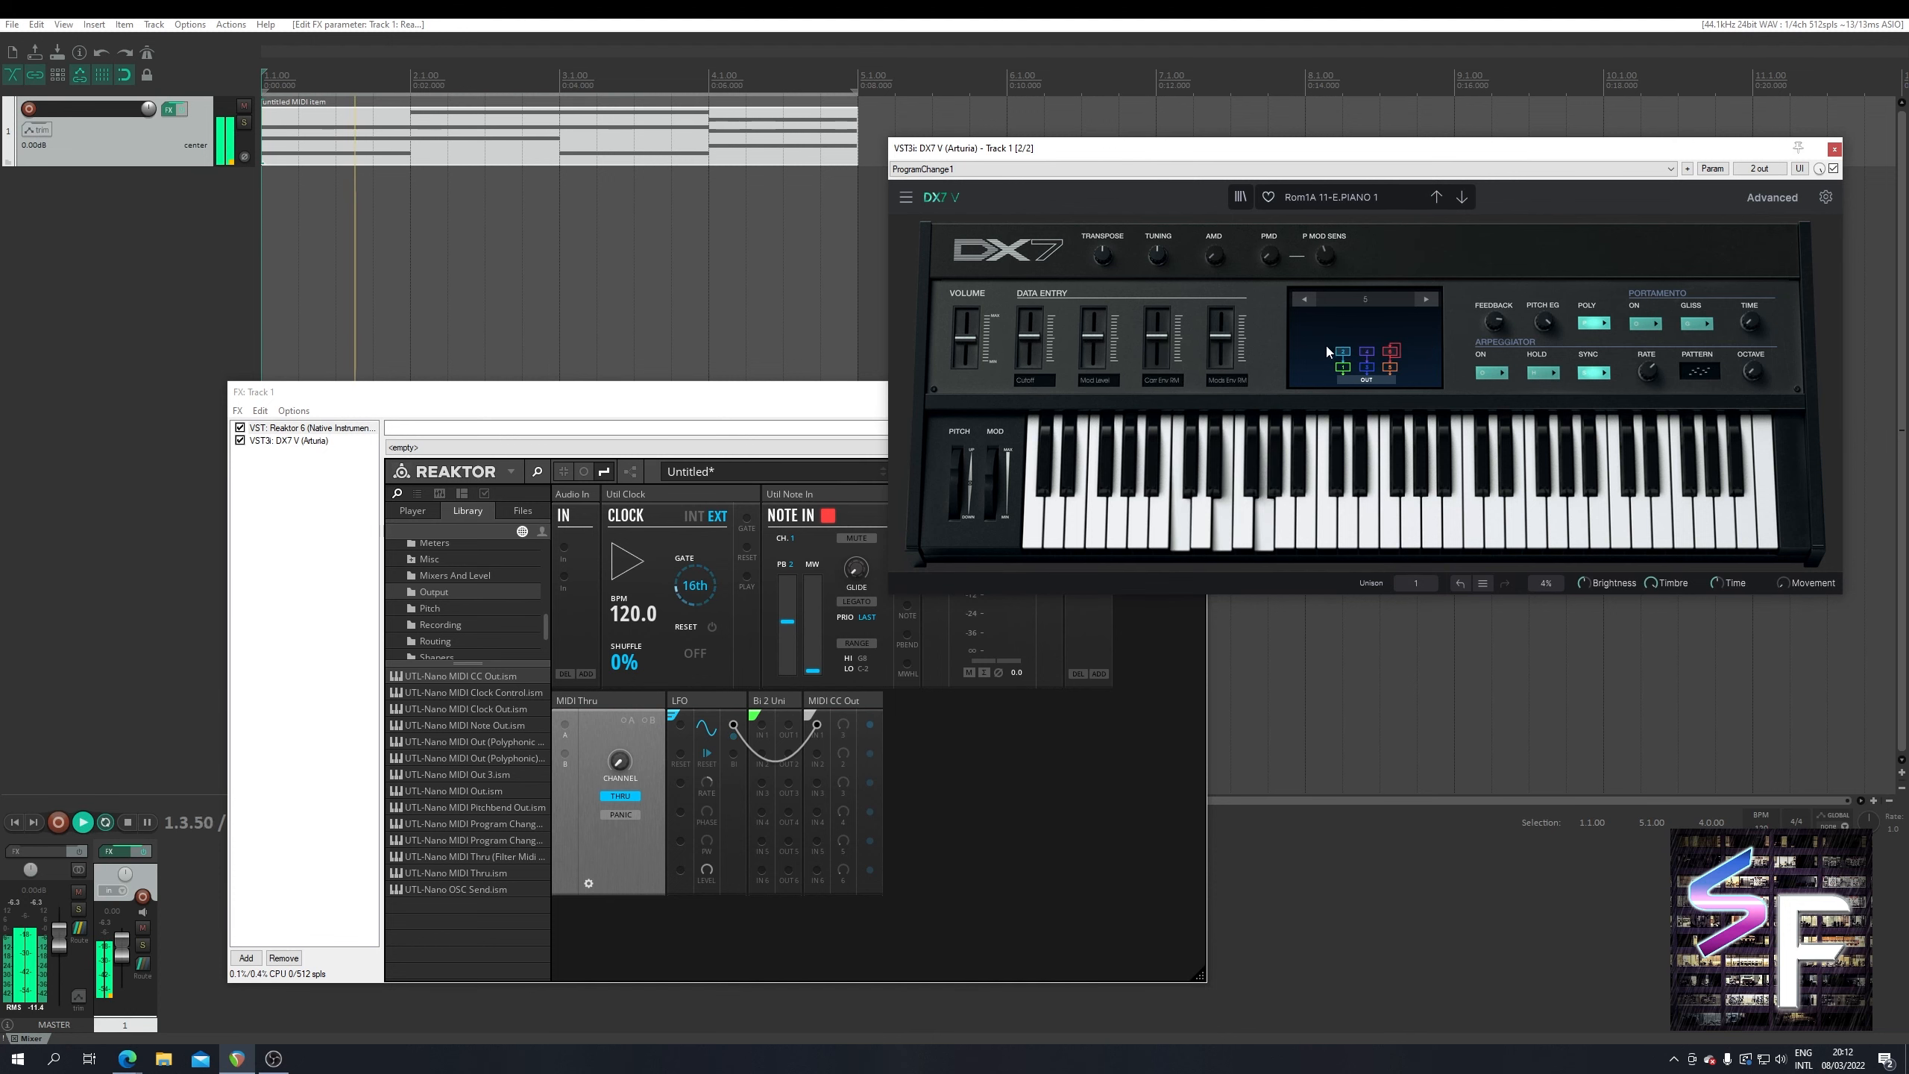
{"action": "key", "text": "space"}
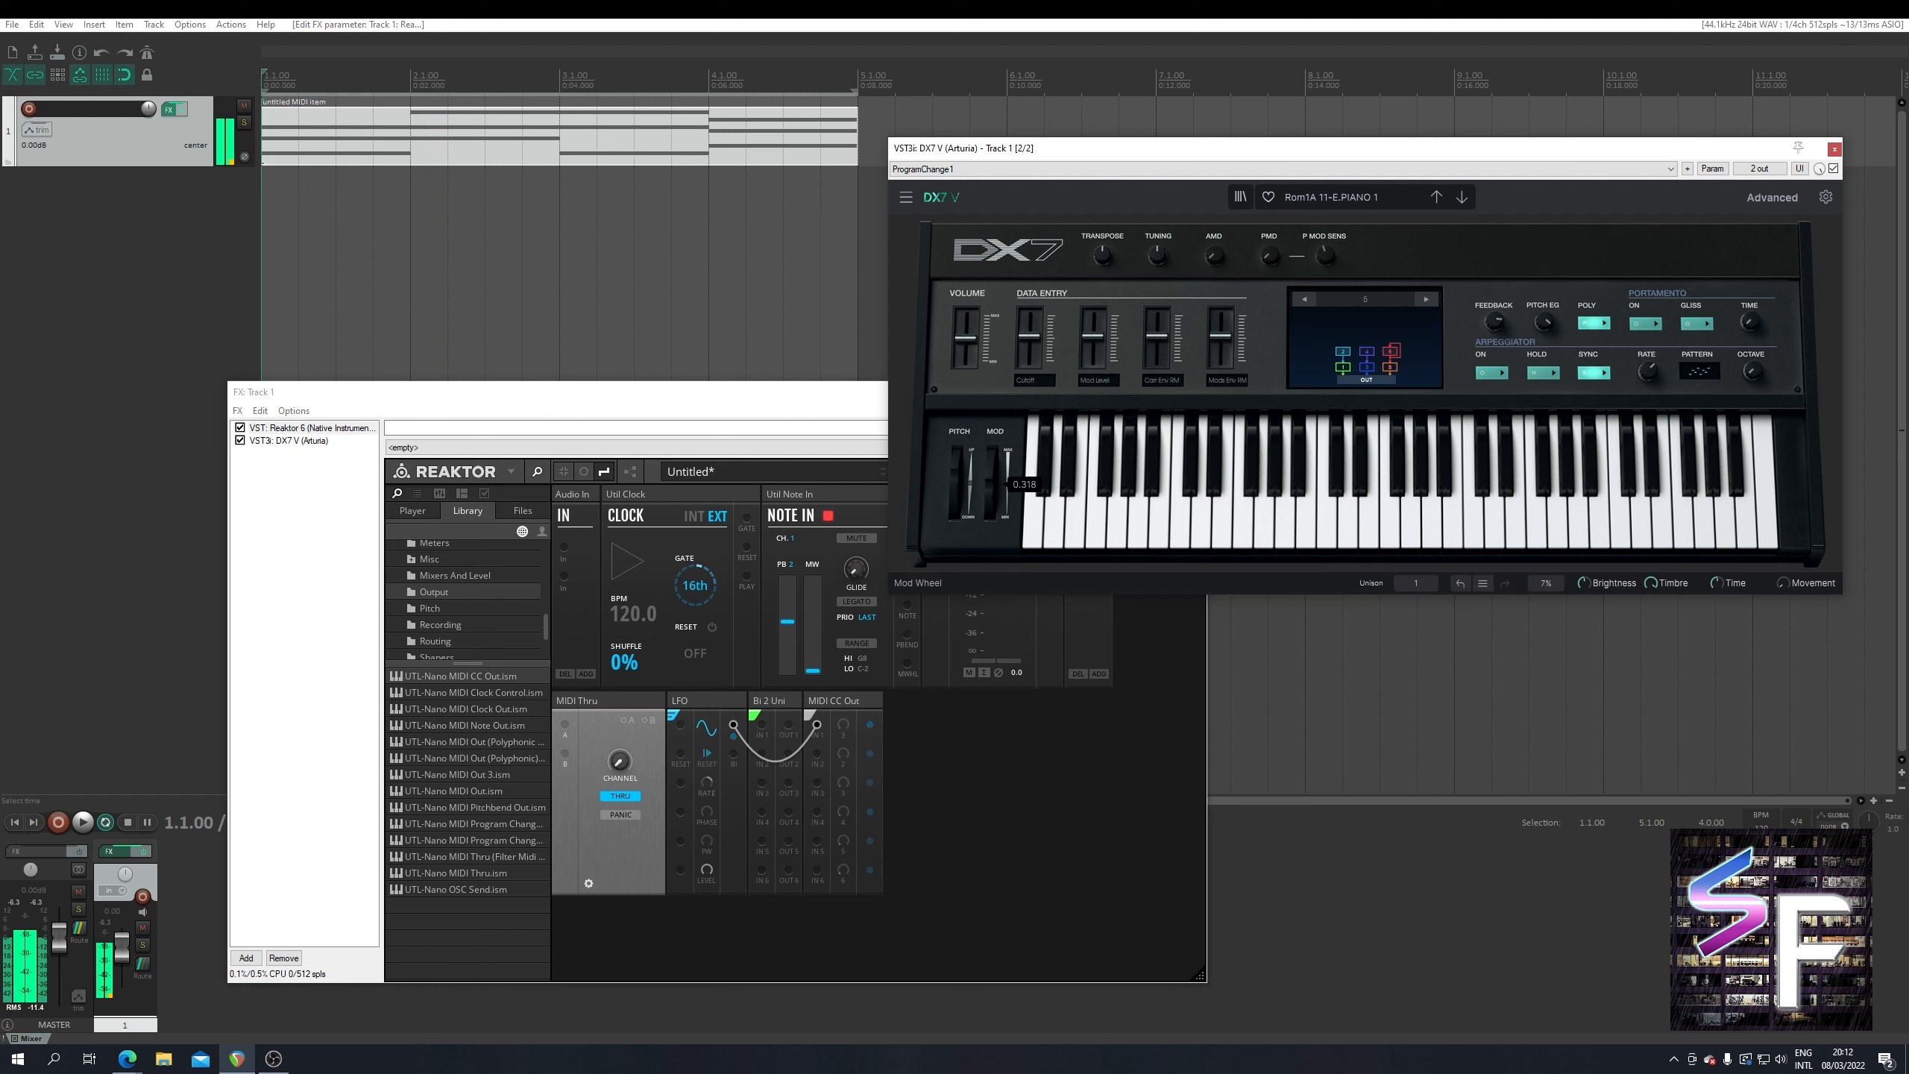
{"action": "key", "text": "space"}
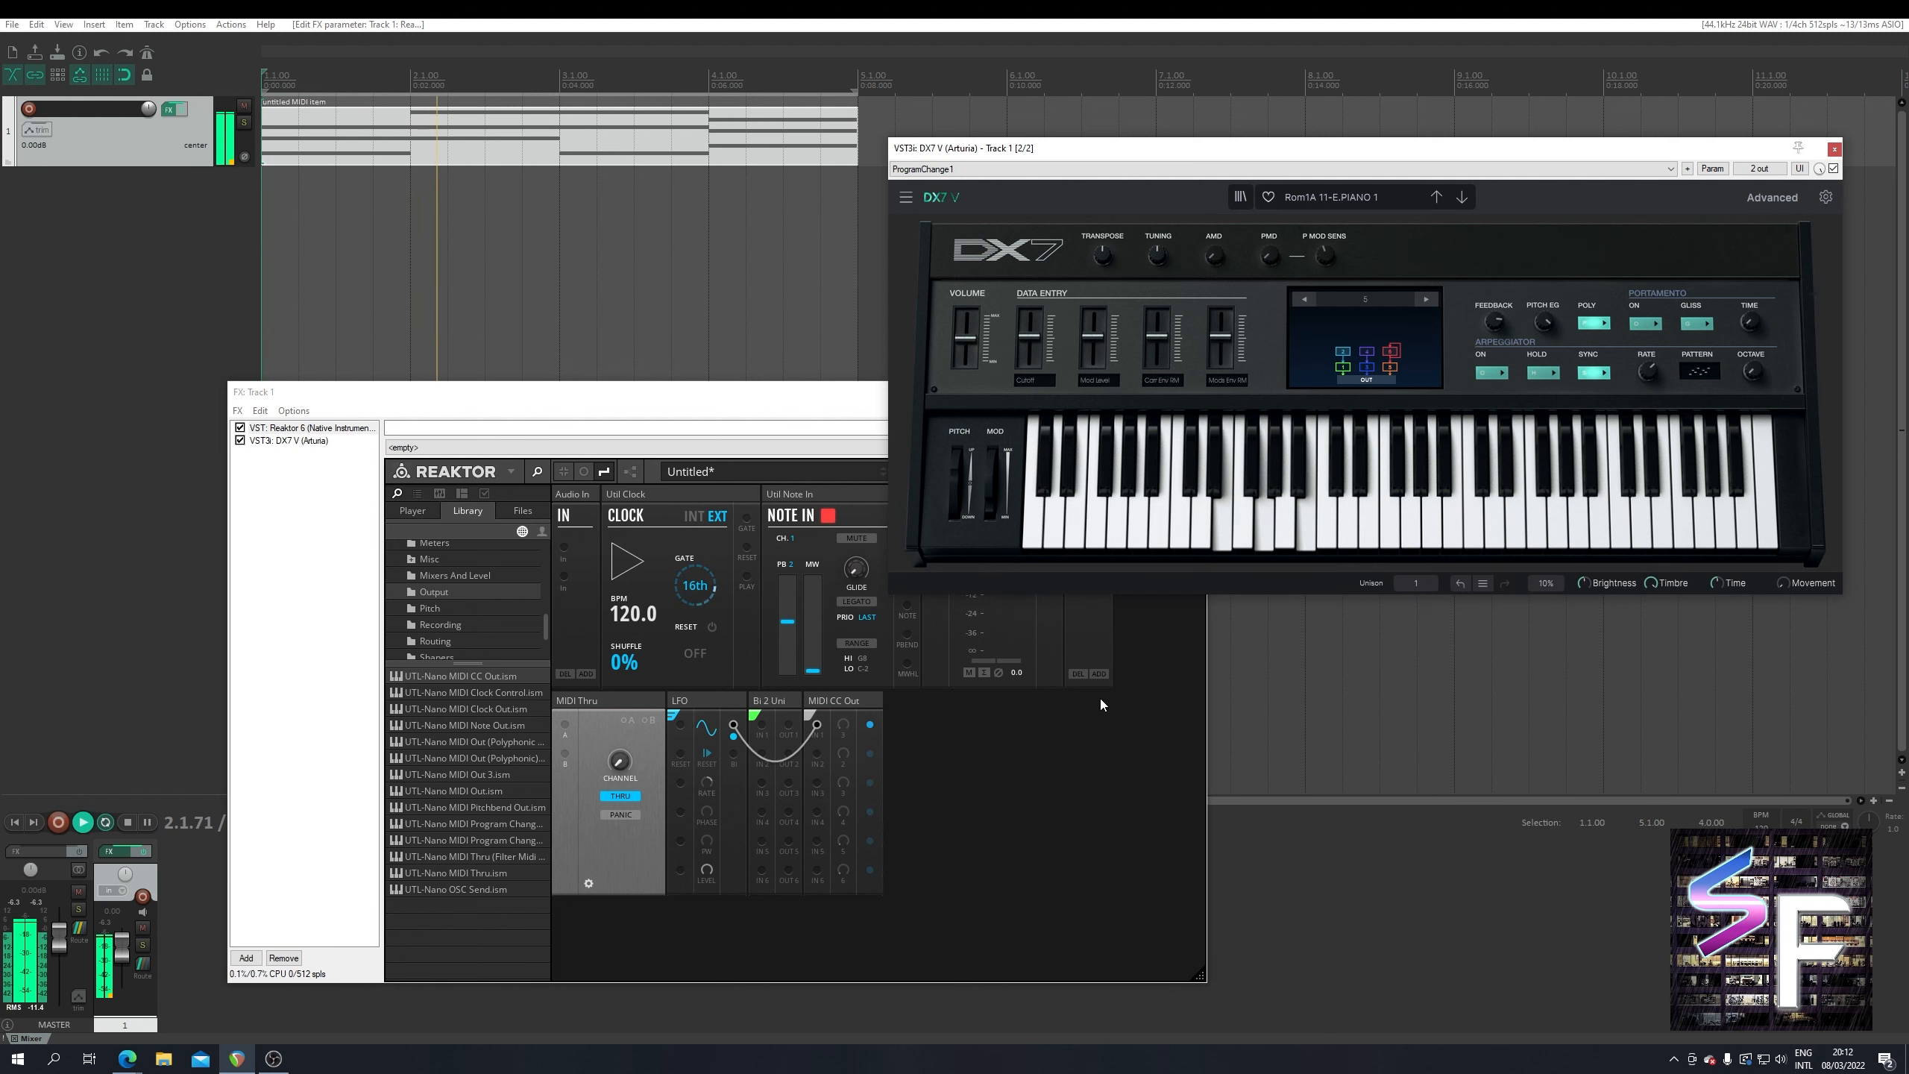
{"action": "key", "text": "space"}
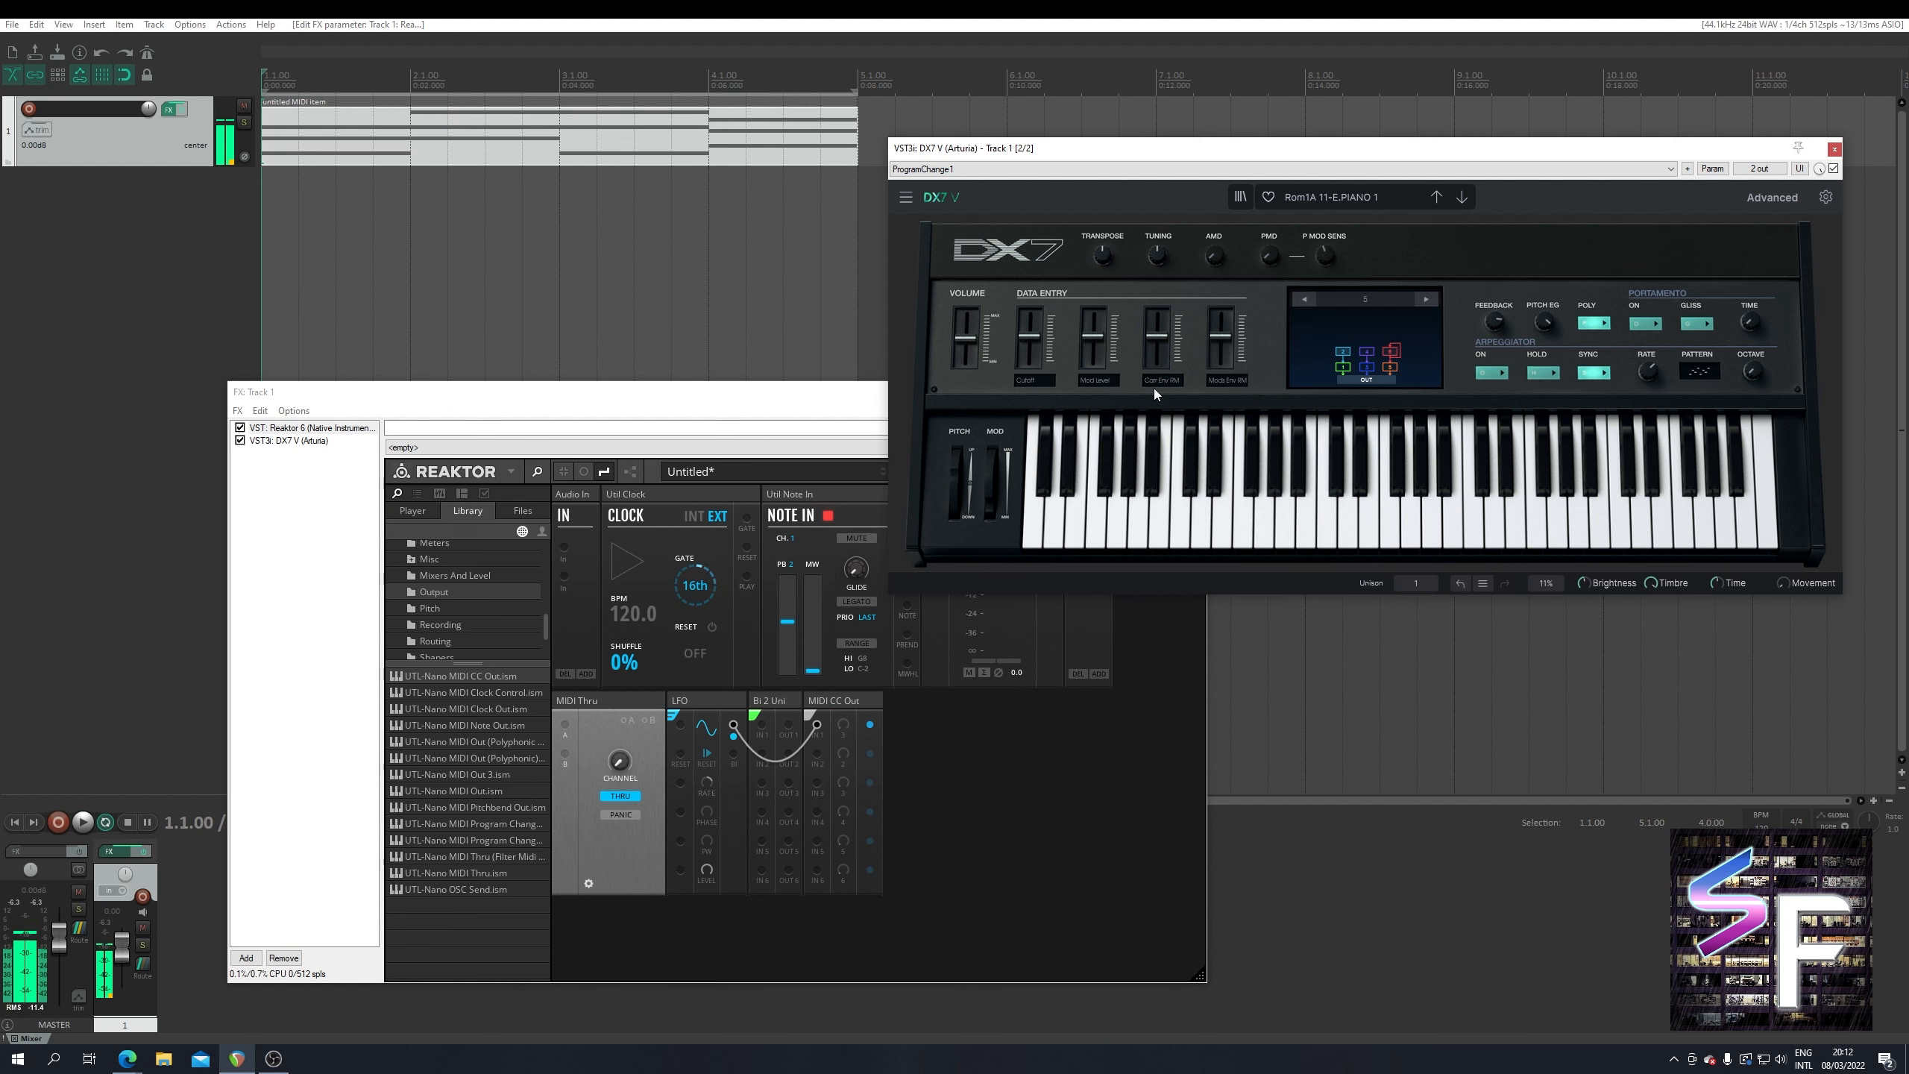
- Link Macro 2 of the DX7 V to an incoming MIDI CC message
{"action": "left_click", "coordinate": [956, 808]}
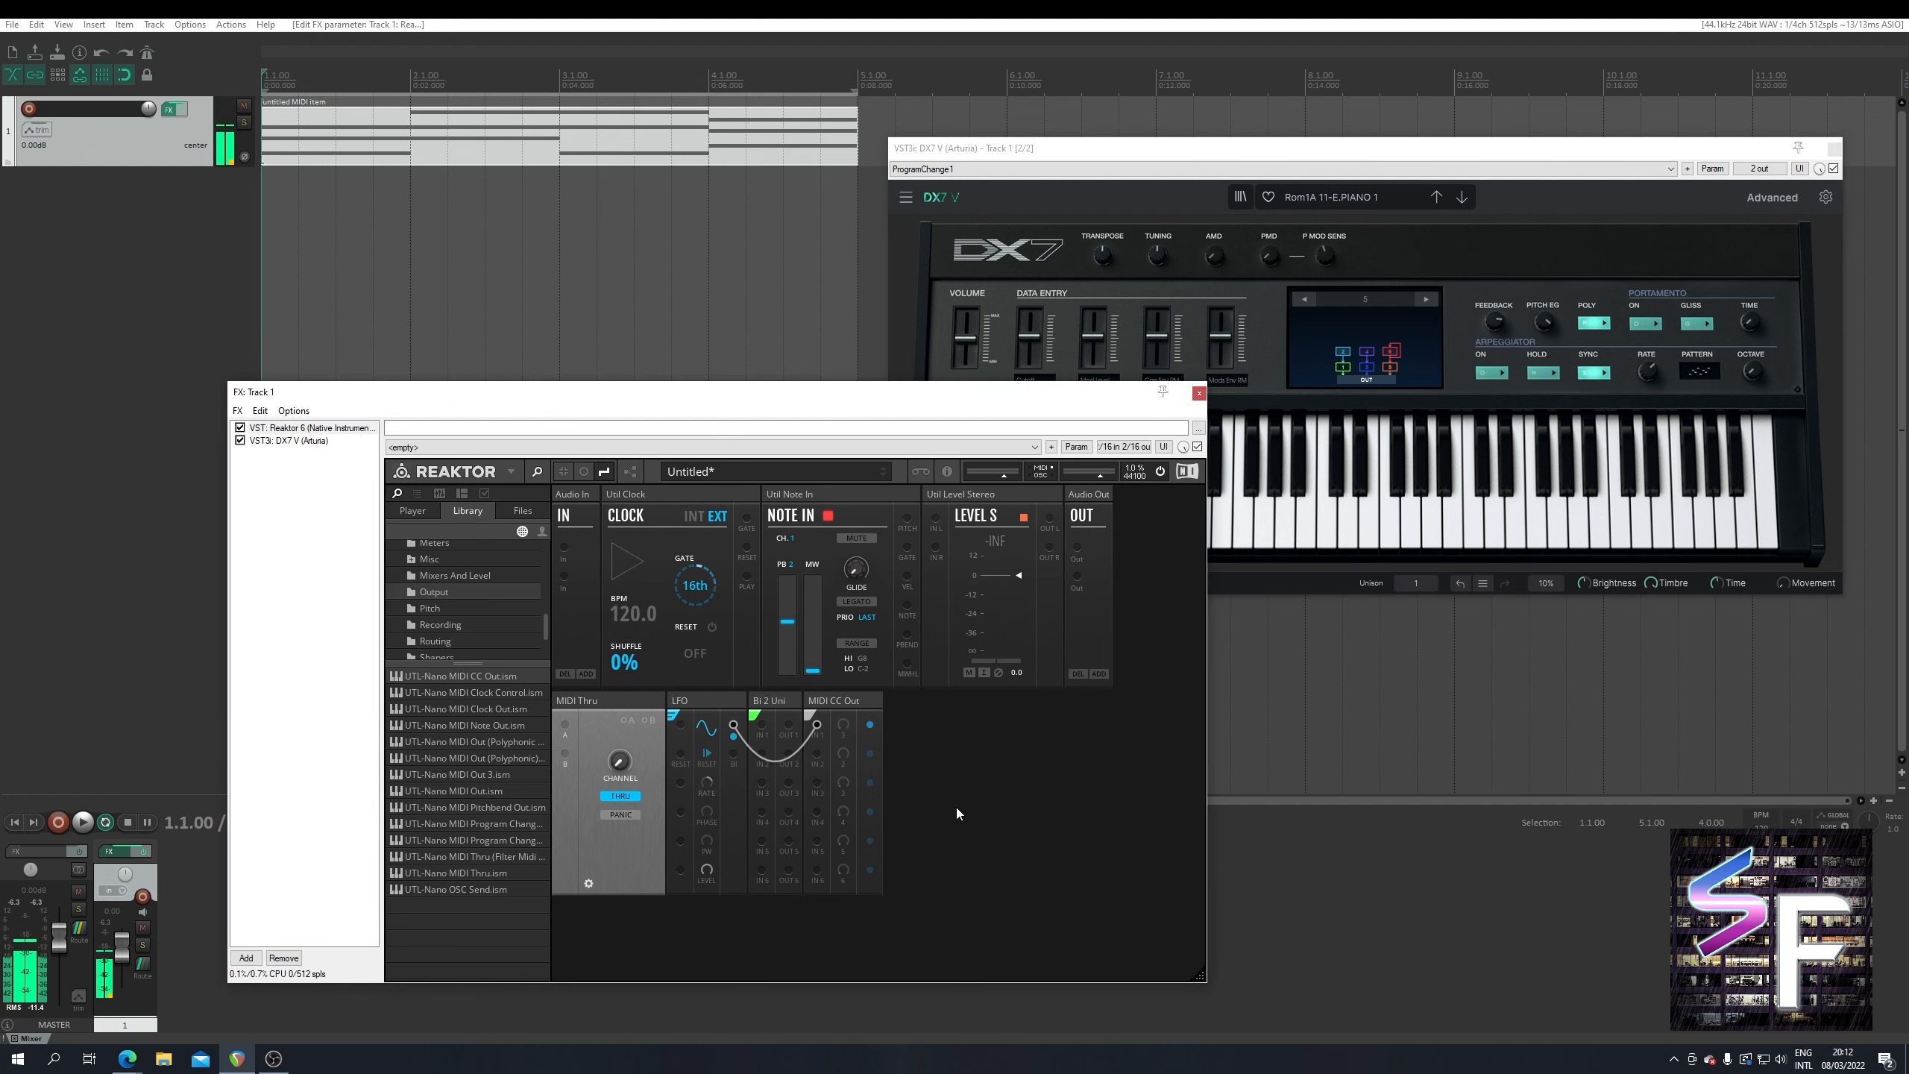
{"action": "left_click", "coordinate": [1396, 263]}
{"action": "mouse_move", "coordinate": [1090, 340]}
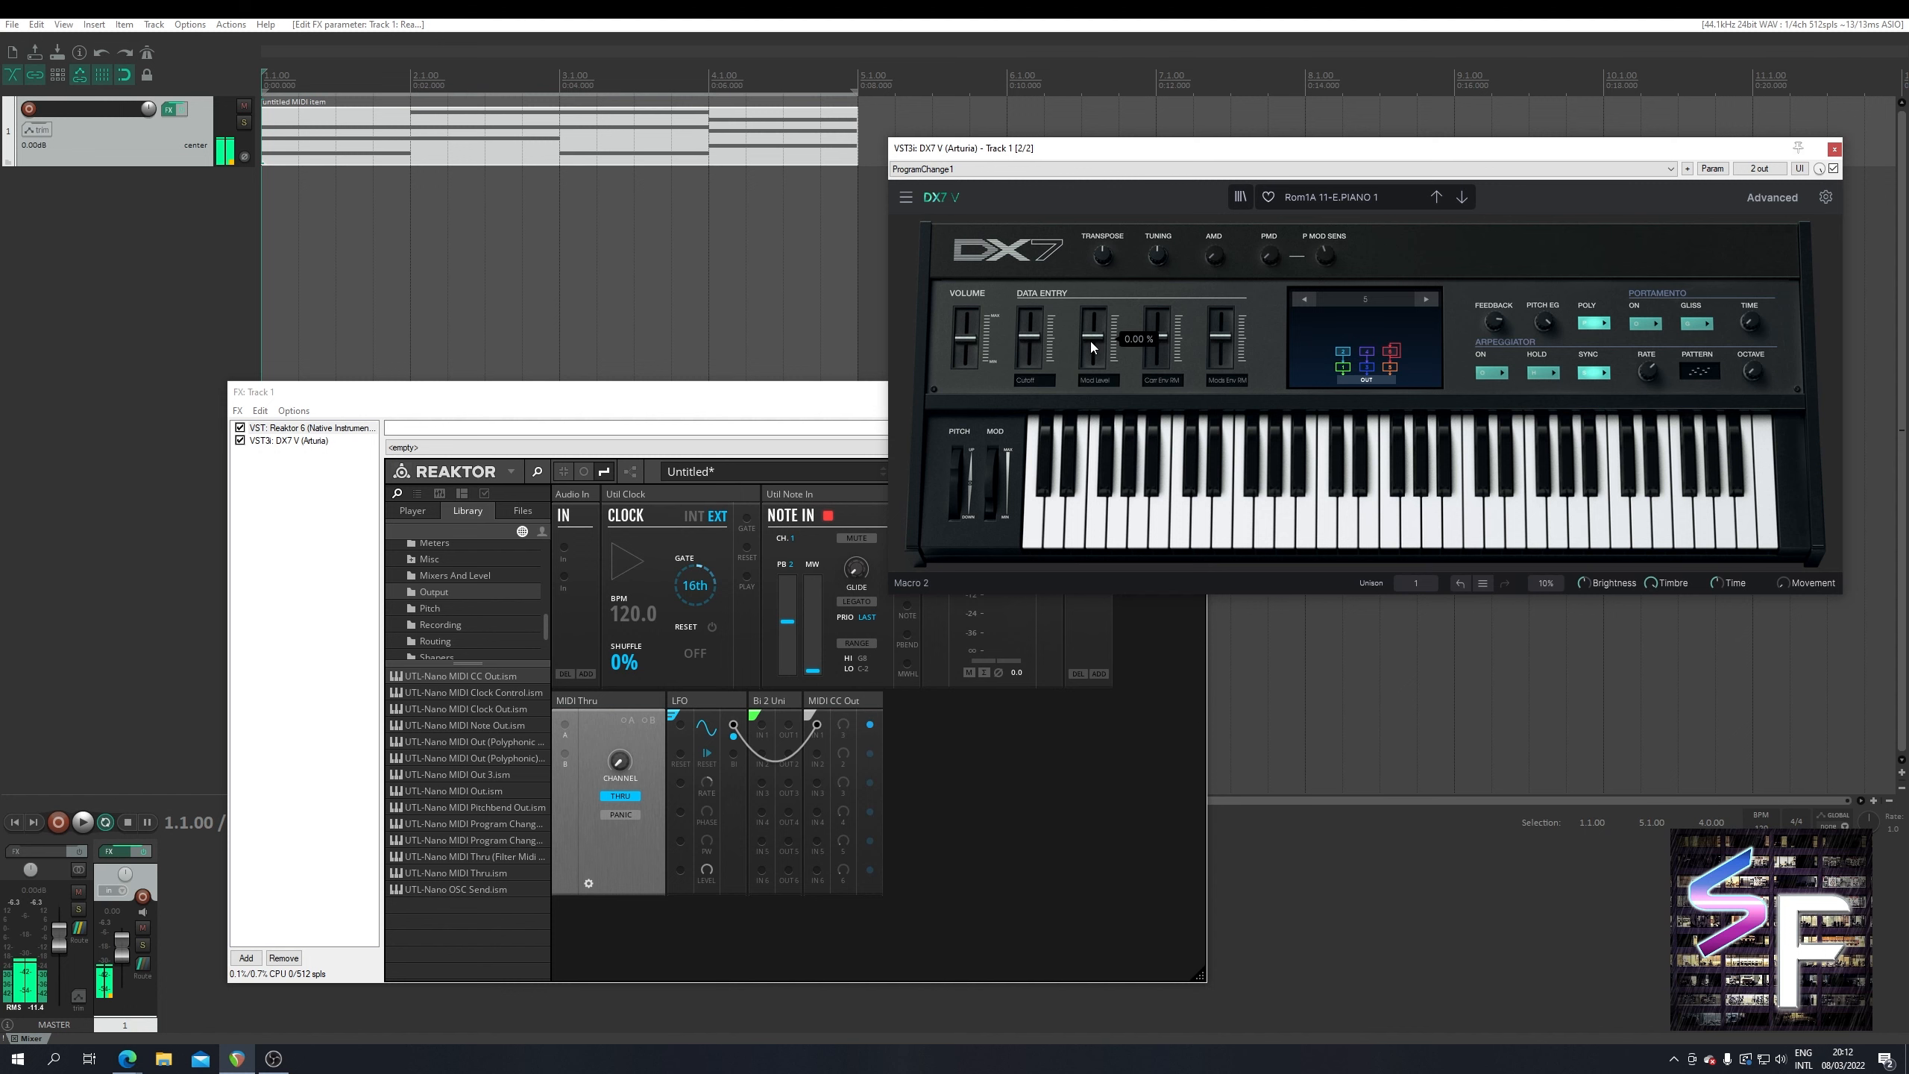
{"action": "left_click", "coordinate": [1713, 171]}
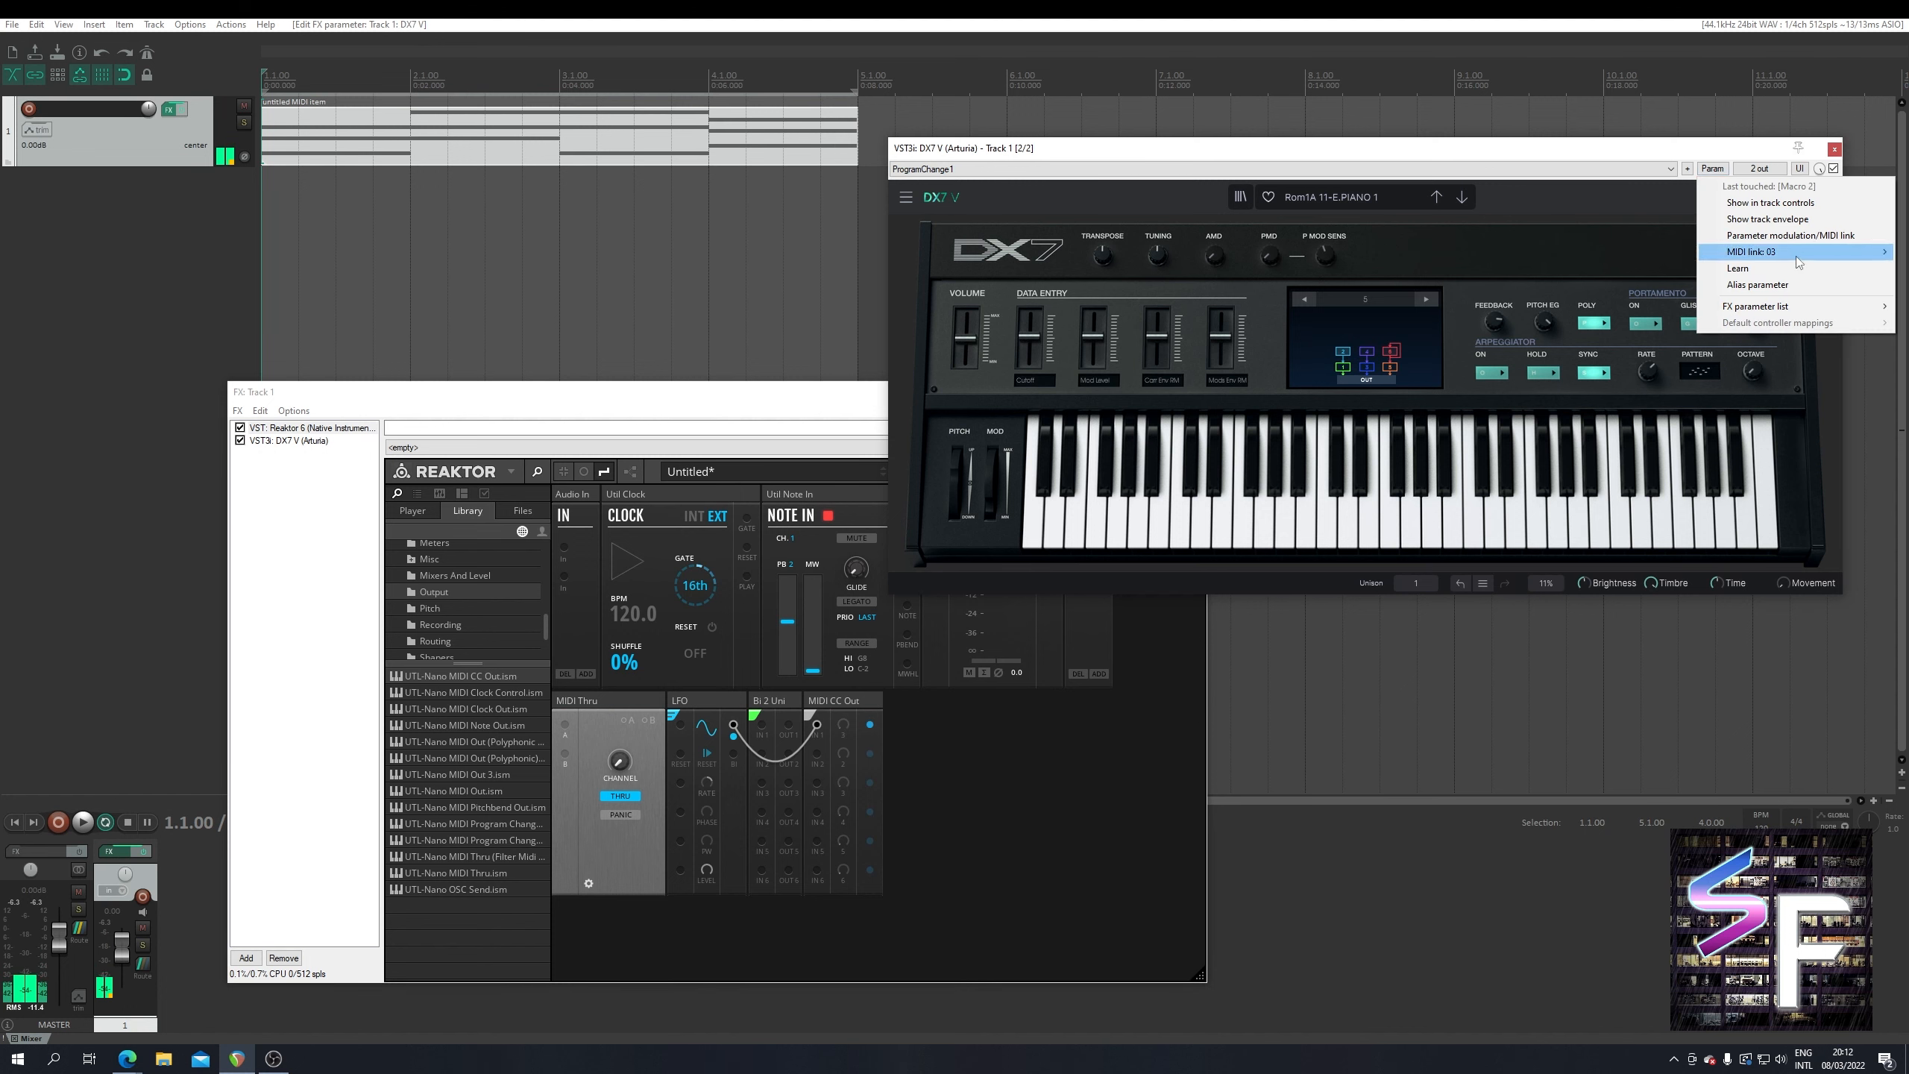
{"action": "mouse_move", "coordinate": [1789, 252]}
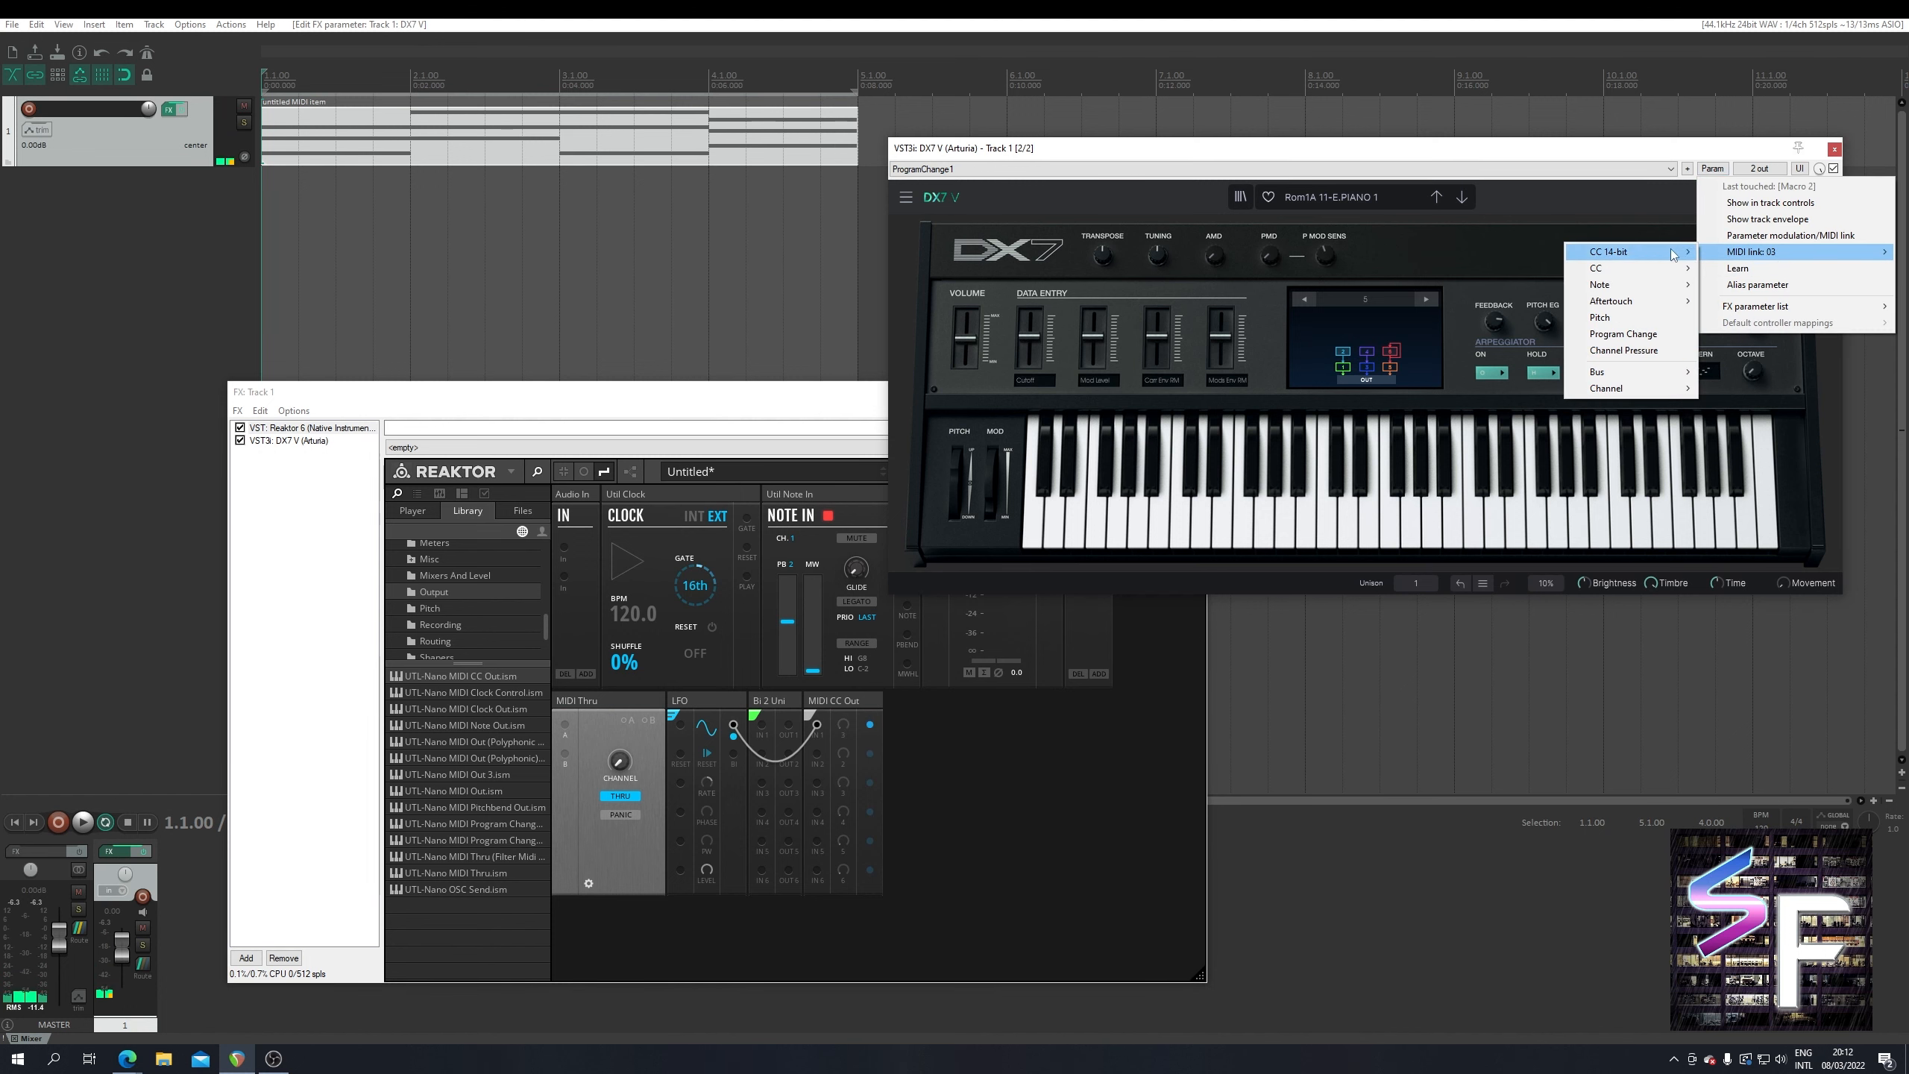
{"action": "mouse_move", "coordinate": [1646, 268]}
{"action": "left_click", "coordinate": [1728, 82]}
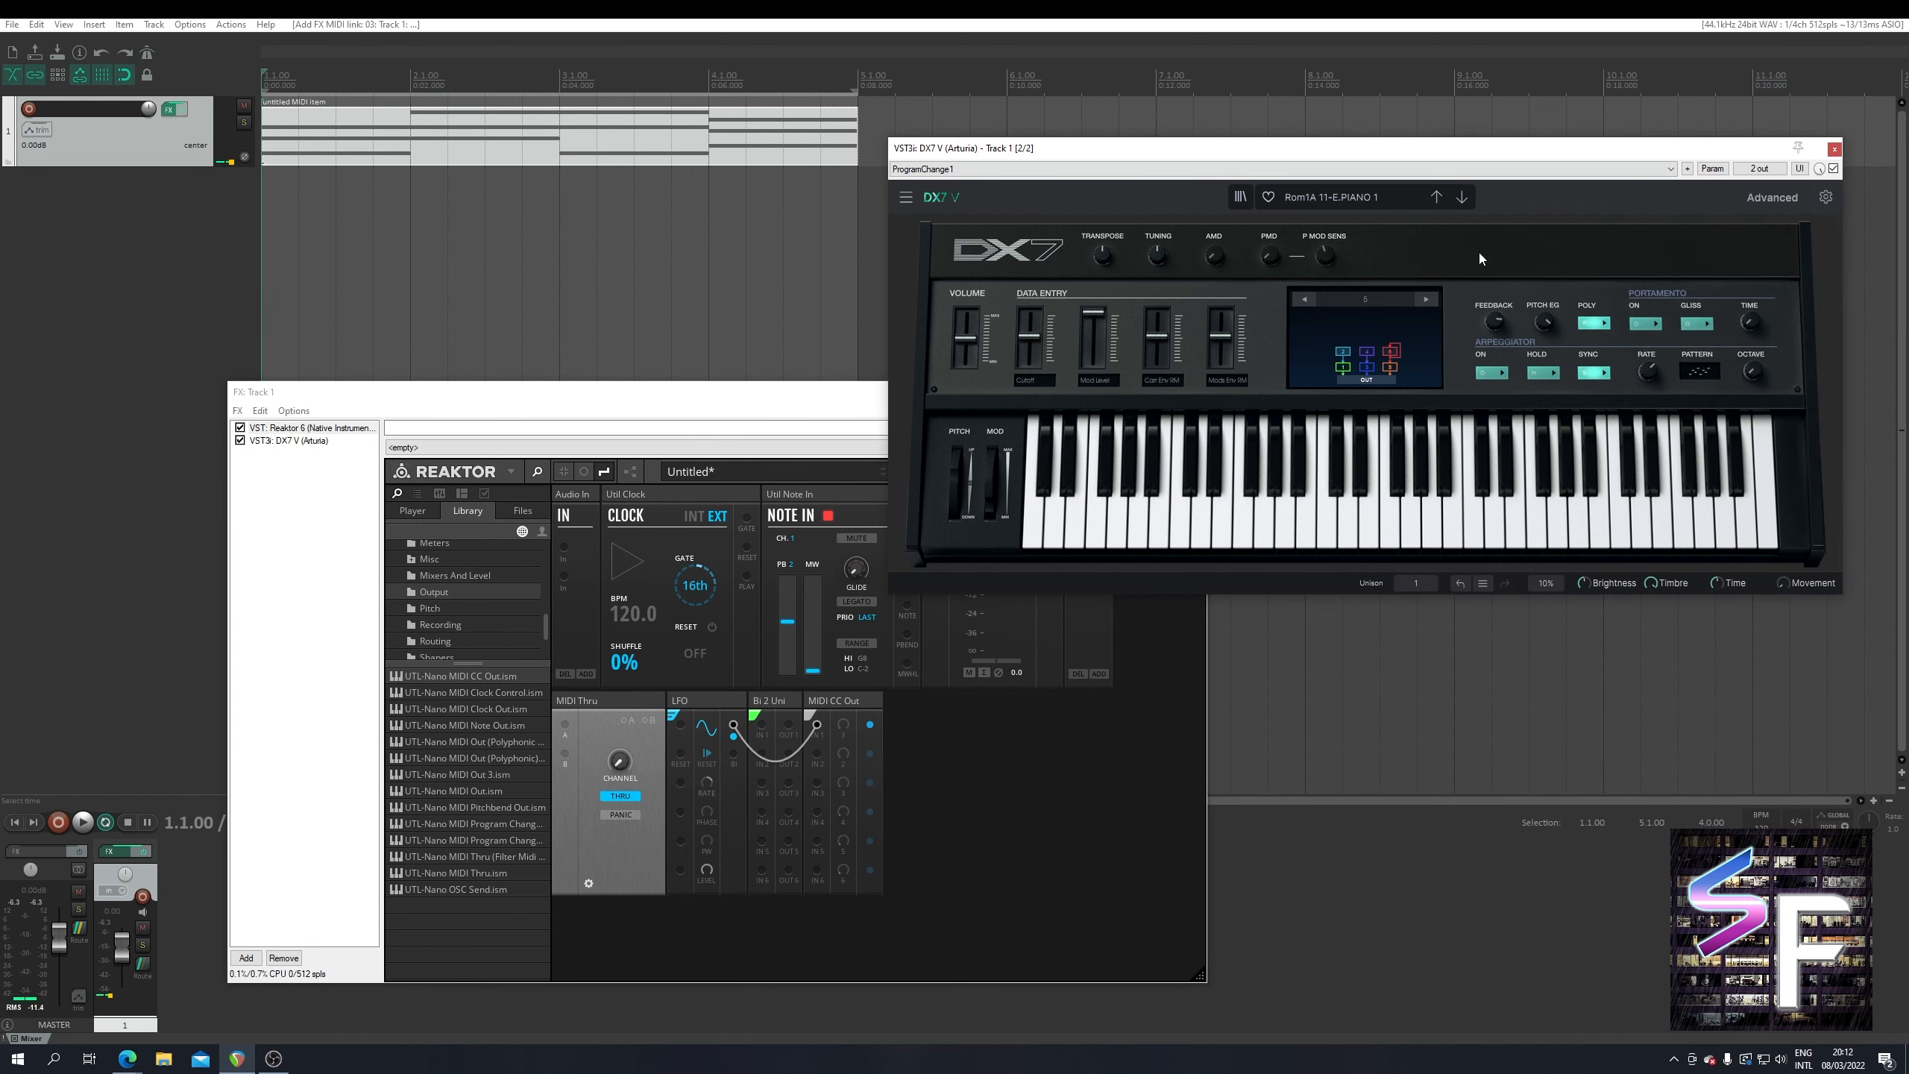
- Audition other LFO waveforms on Macro 2 during playback, stop the track, and return the LFO to a sine wave
{"action": "key", "text": "space"}
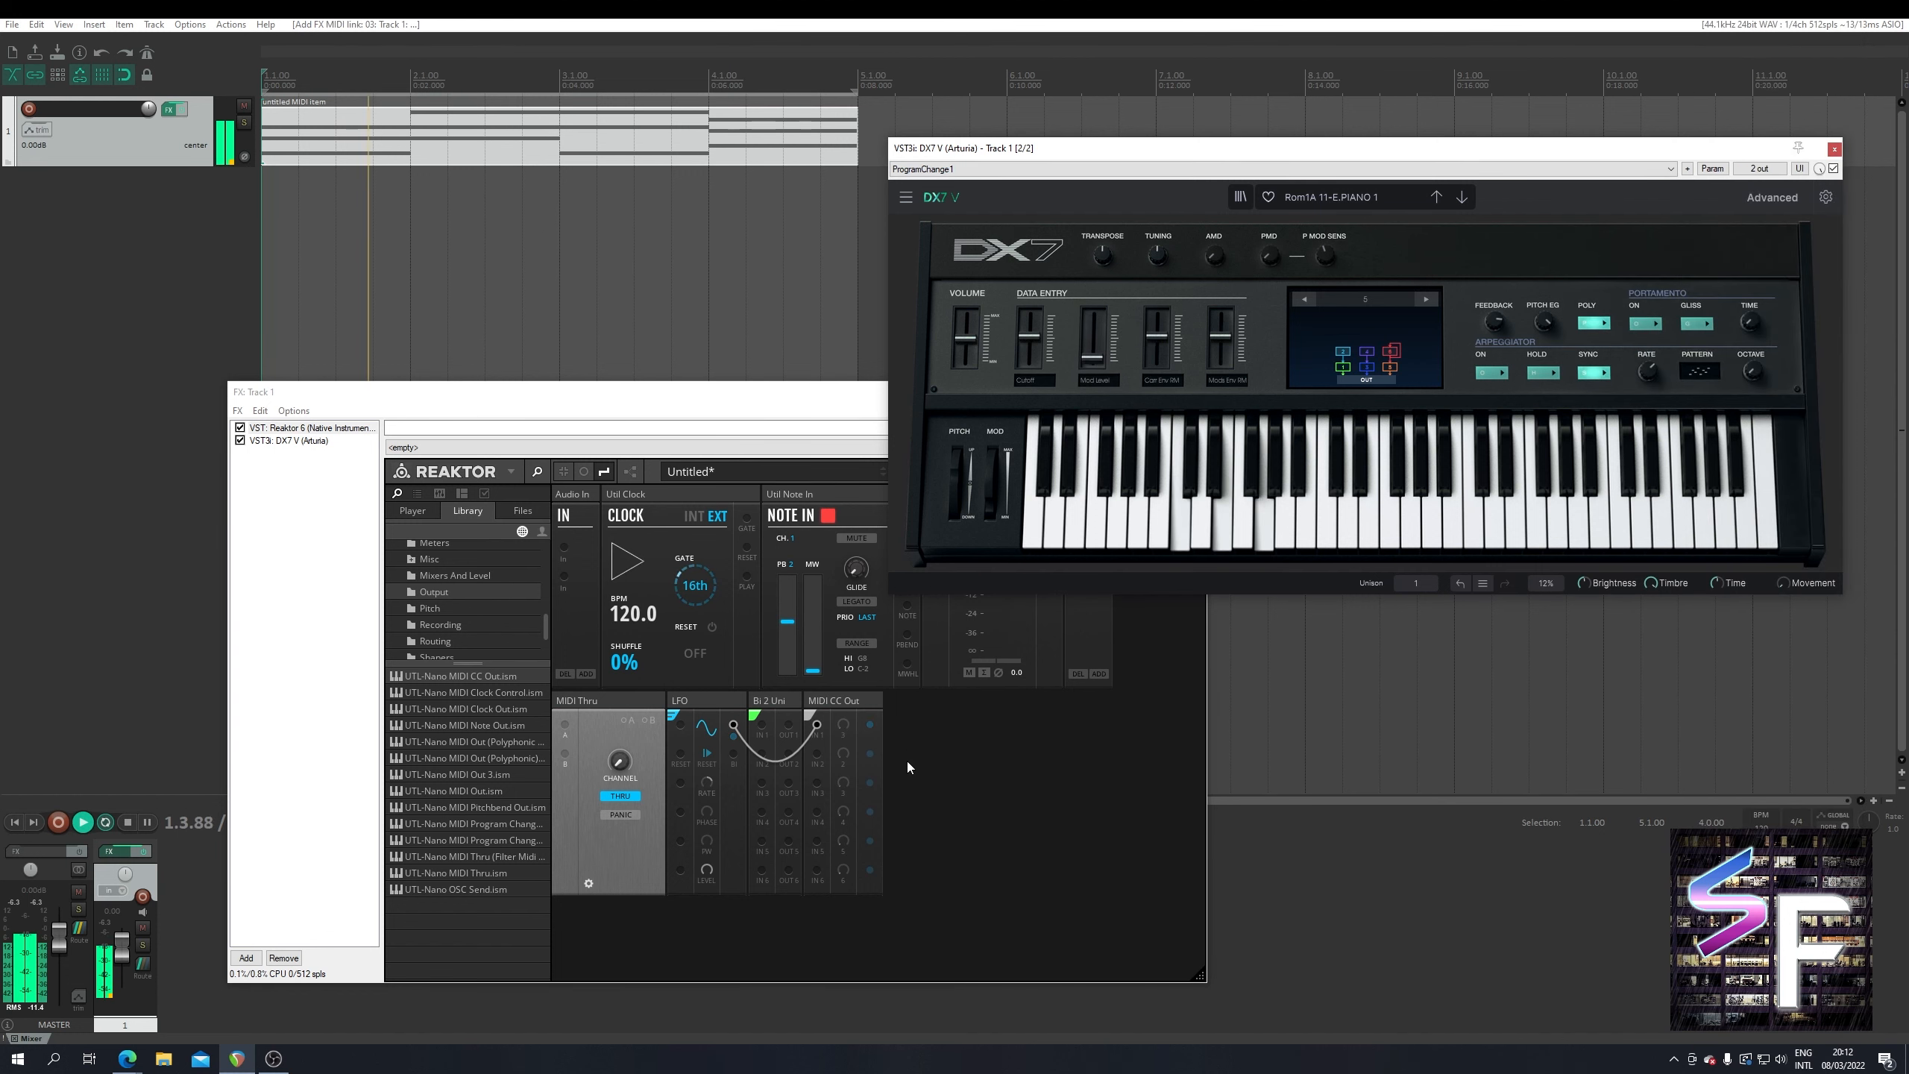
{"action": "mouse_move", "coordinate": [1090, 361]}
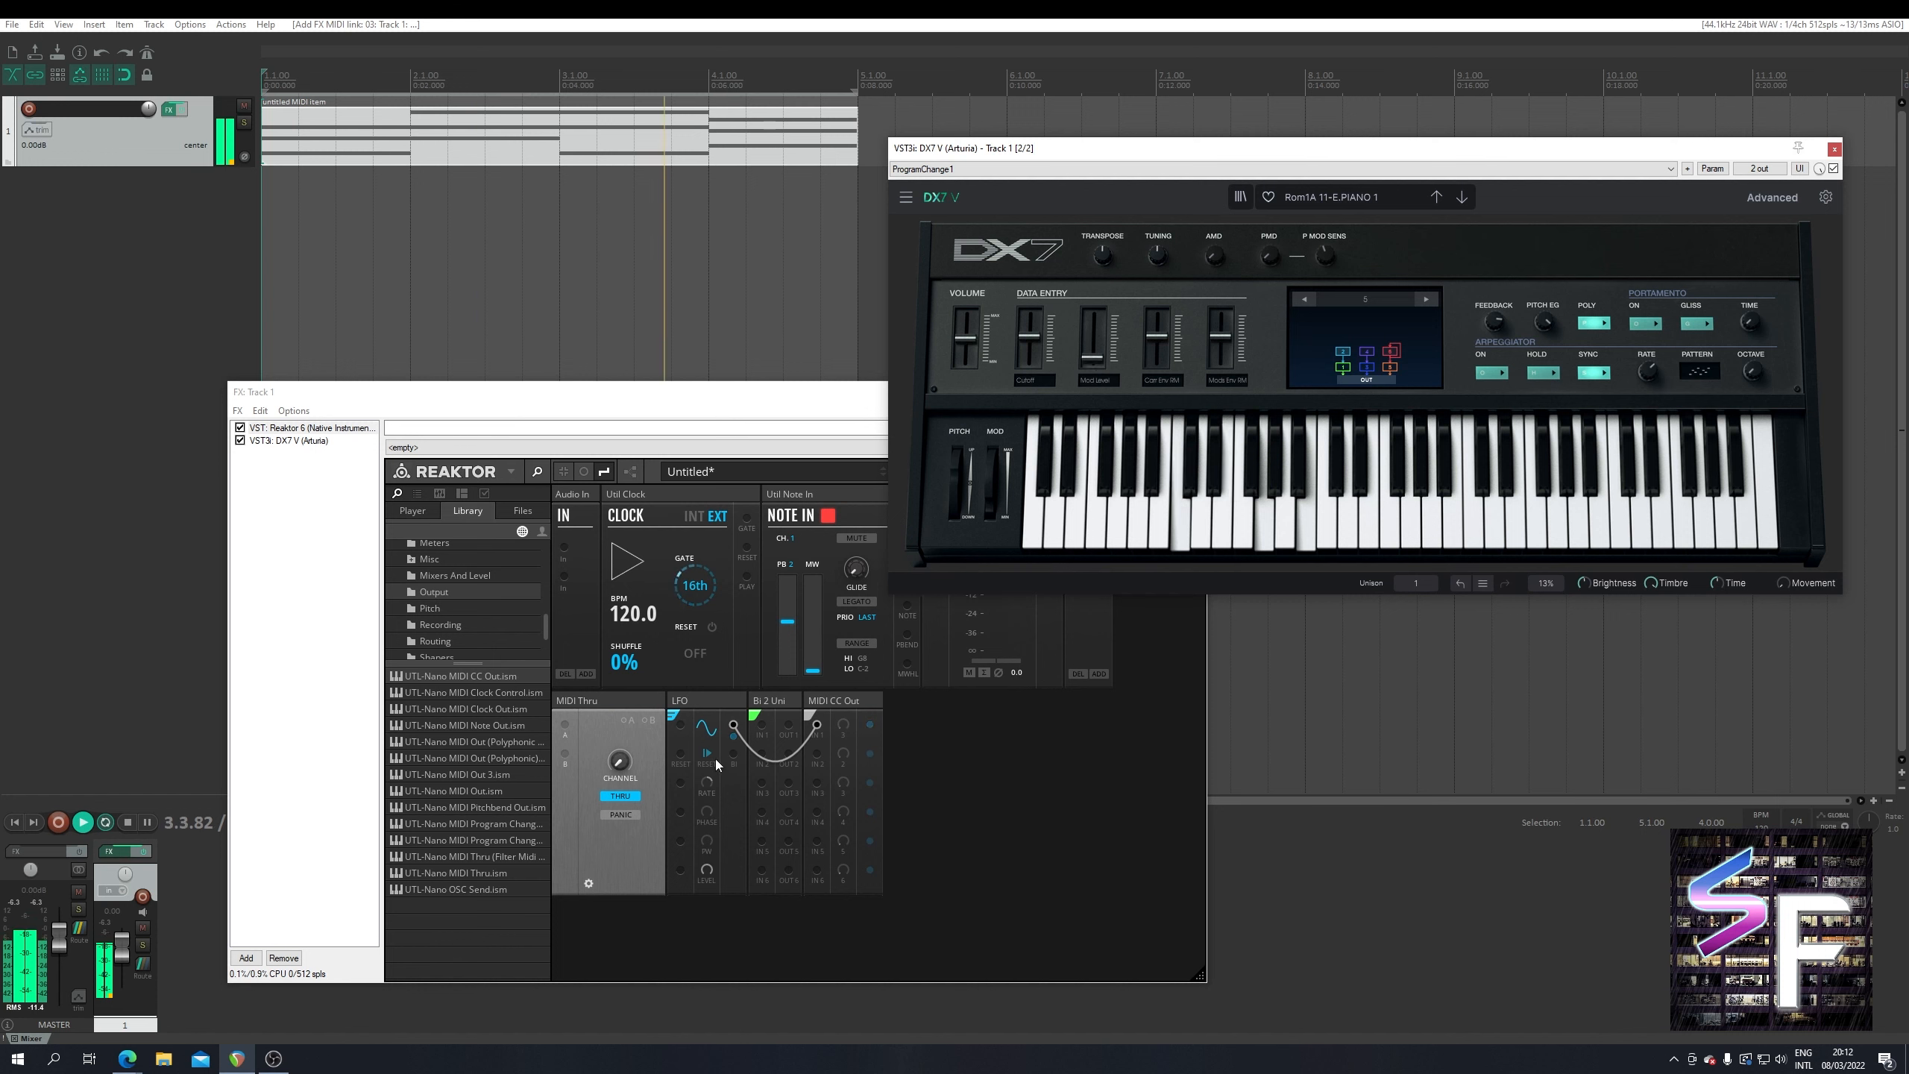
{"action": "left_click", "coordinate": [706, 728]}
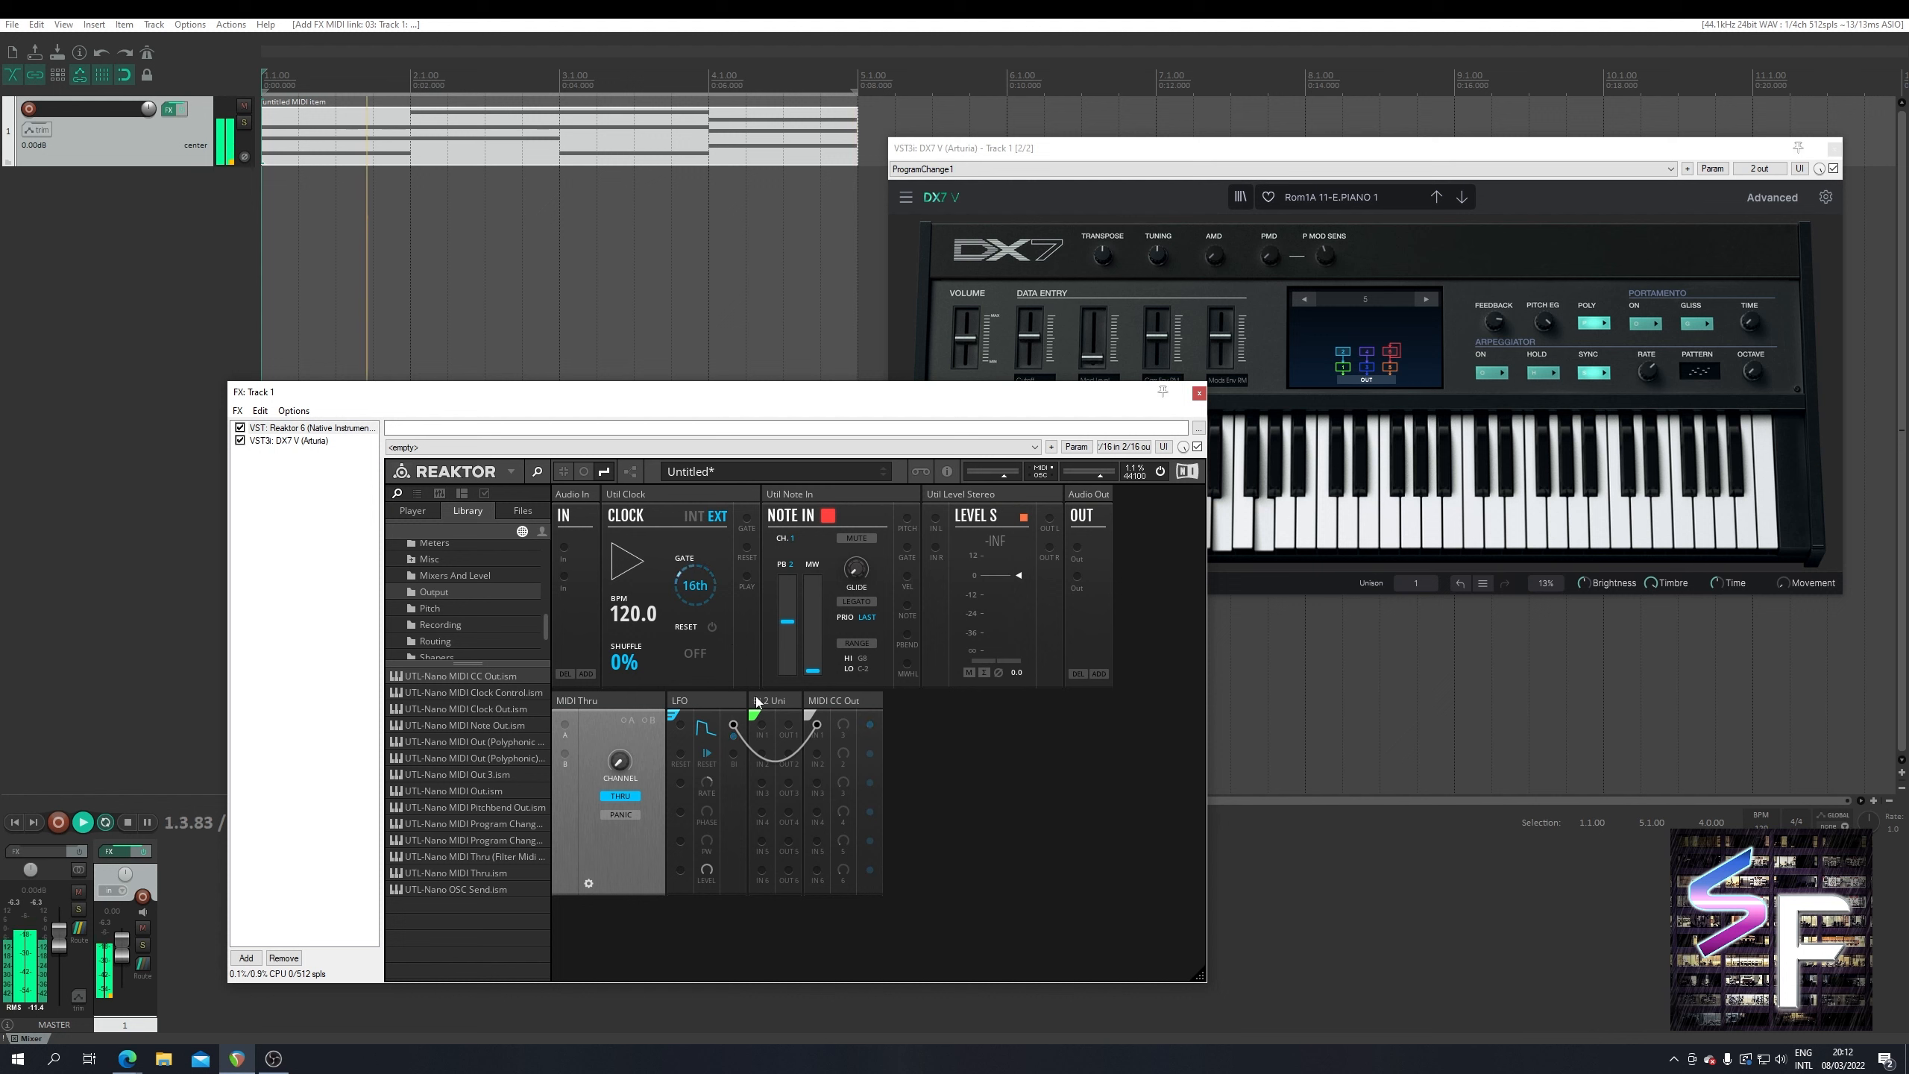
{"action": "left_click", "coordinate": [705, 731]}
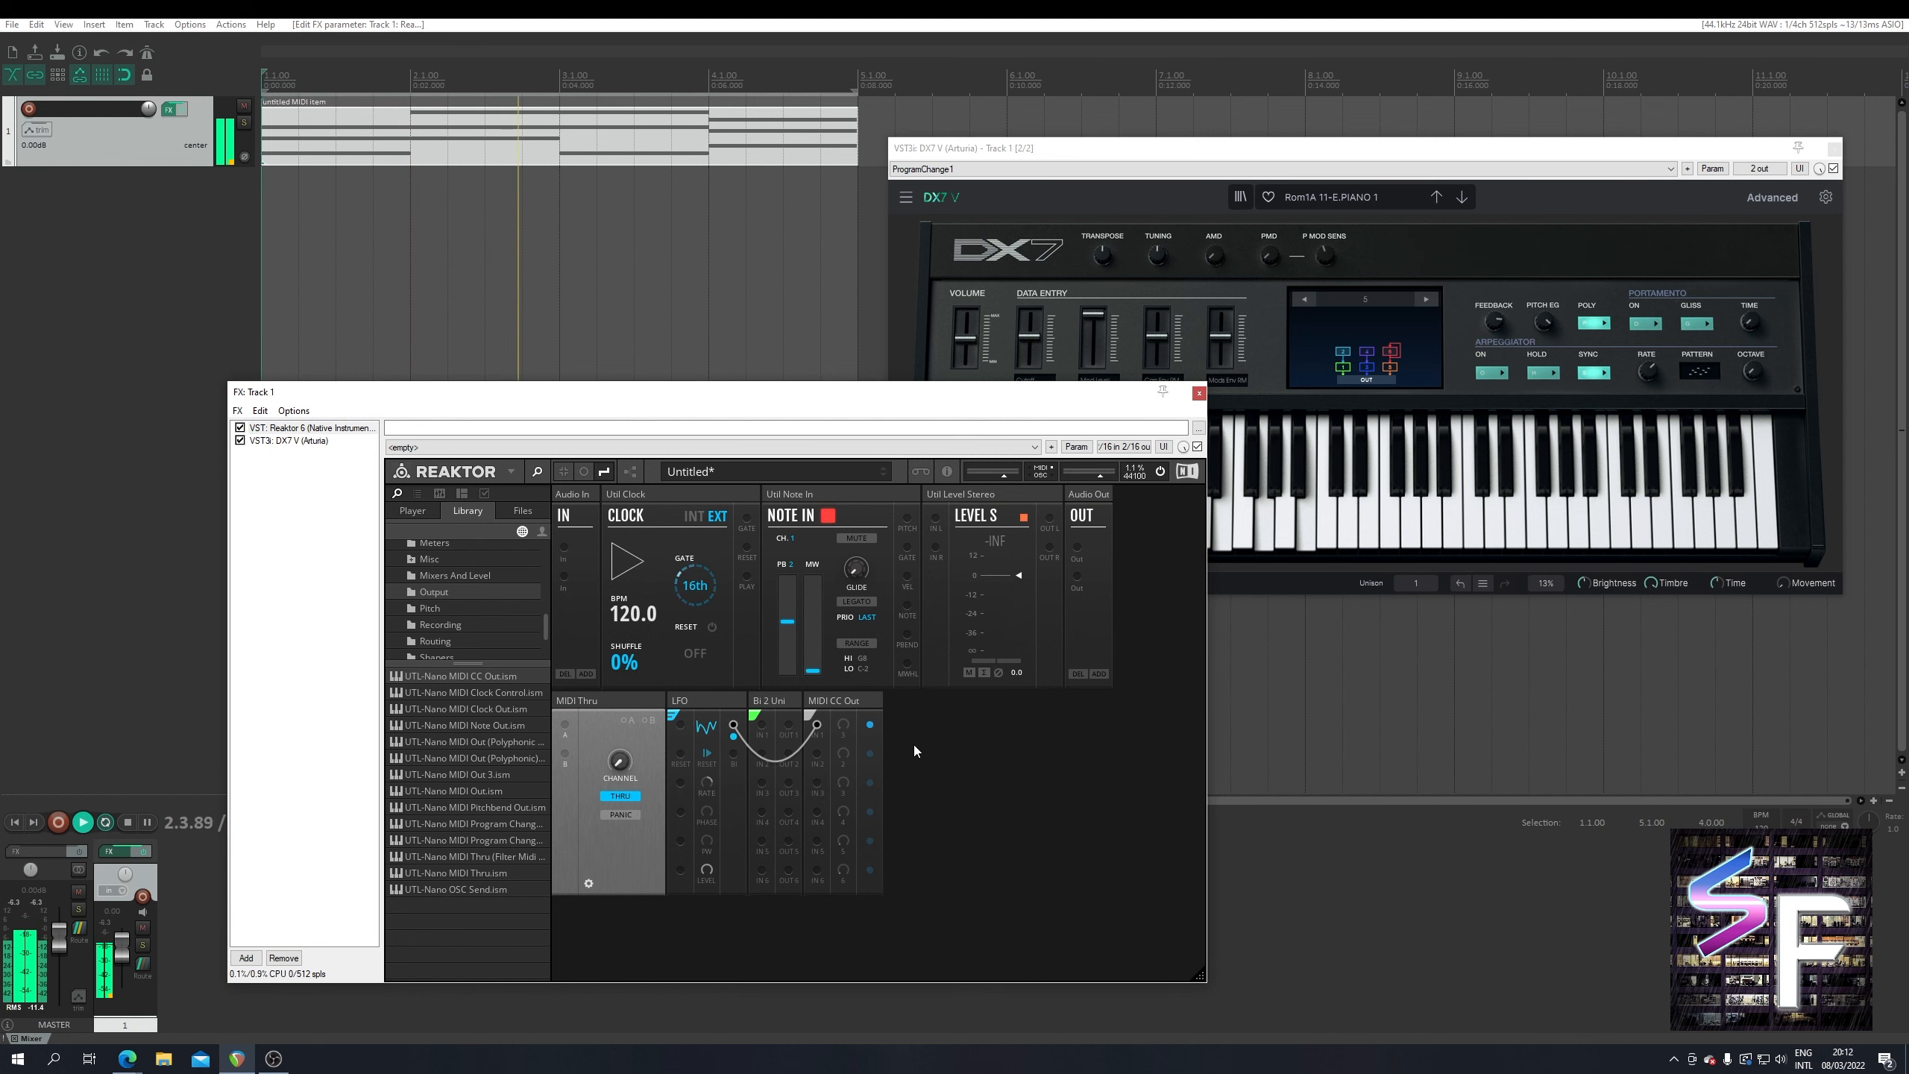
{"action": "key", "text": "space"}
{"action": "left_click", "coordinate": [710, 735]}
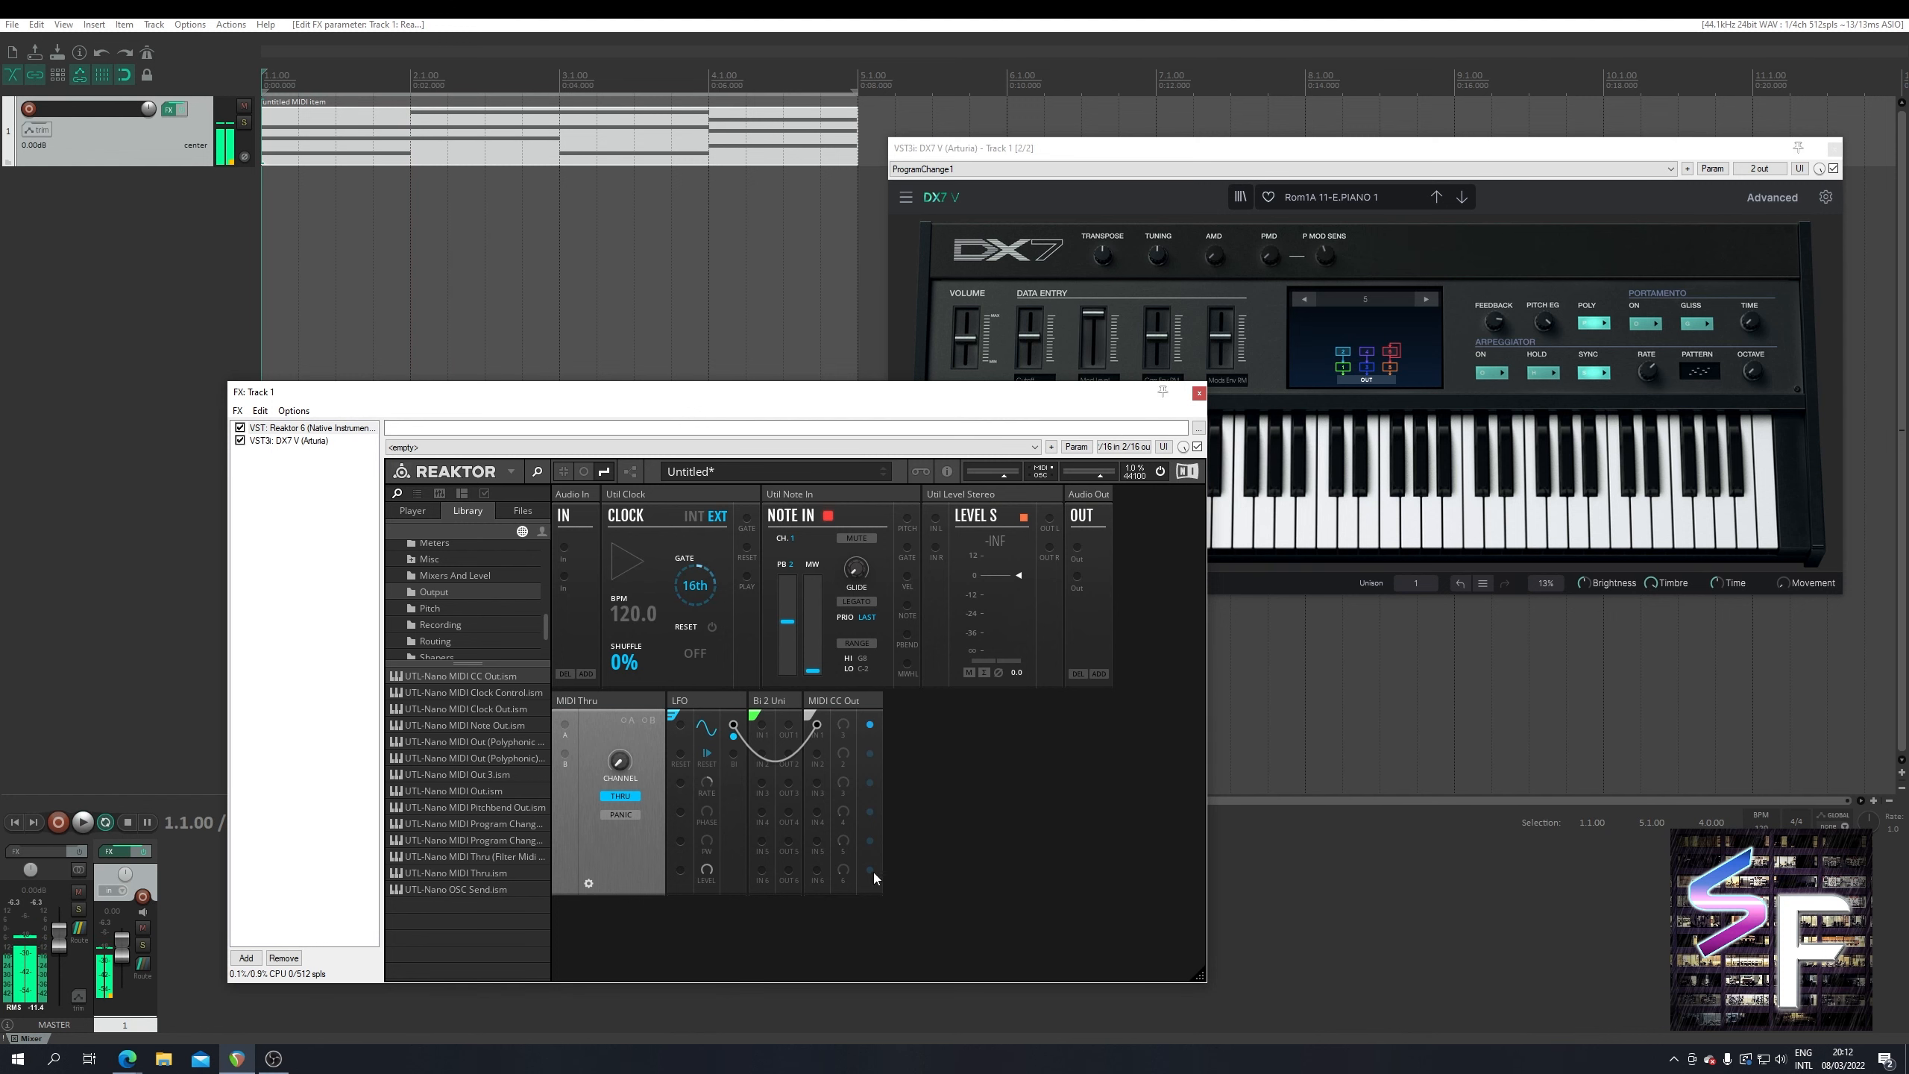
- Replace the direct LFO cable by routing the LFO's second output through Bi 2 Uni into the first MIDI CC Out input
{"action": "left_click_drag", "start_coordinate": [817, 725], "coordinate": [1167, 924]}
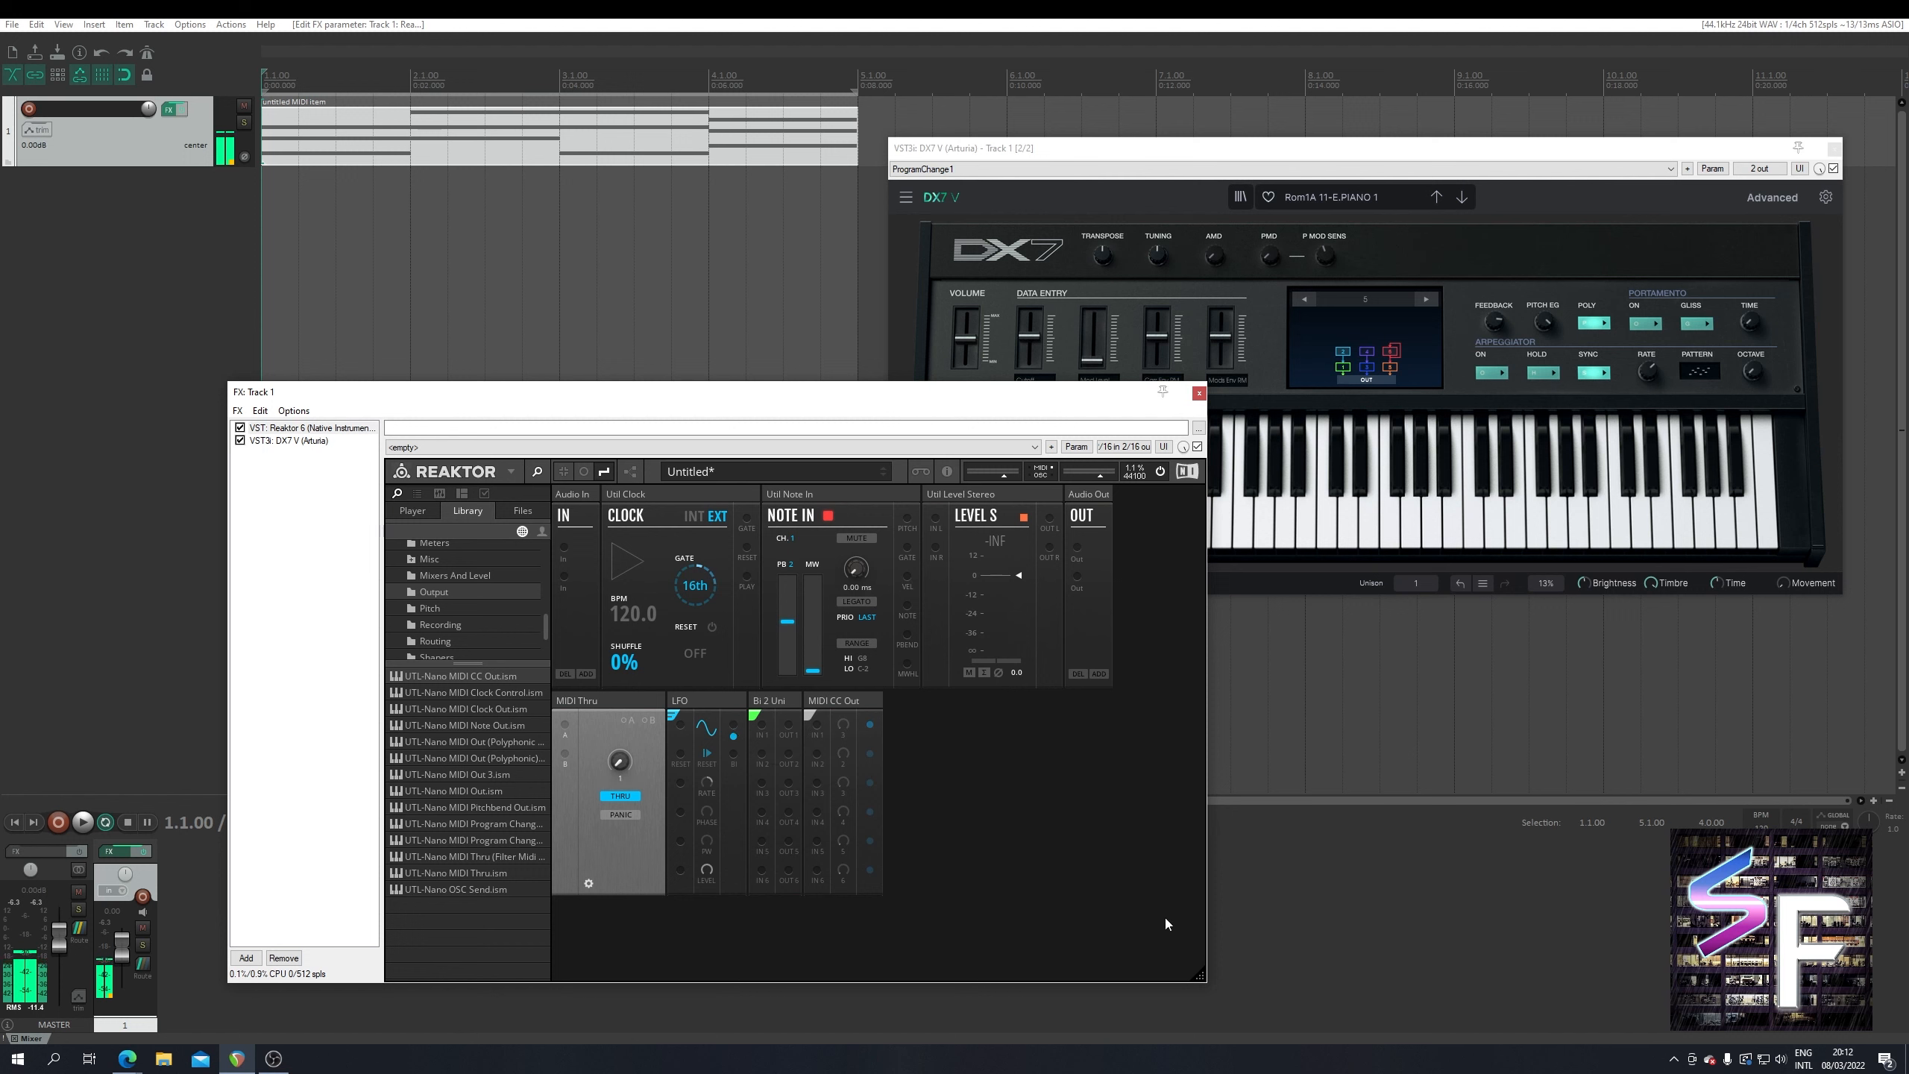
{"action": "left_click_drag", "start_coordinate": [733, 752], "coordinate": [817, 725]}
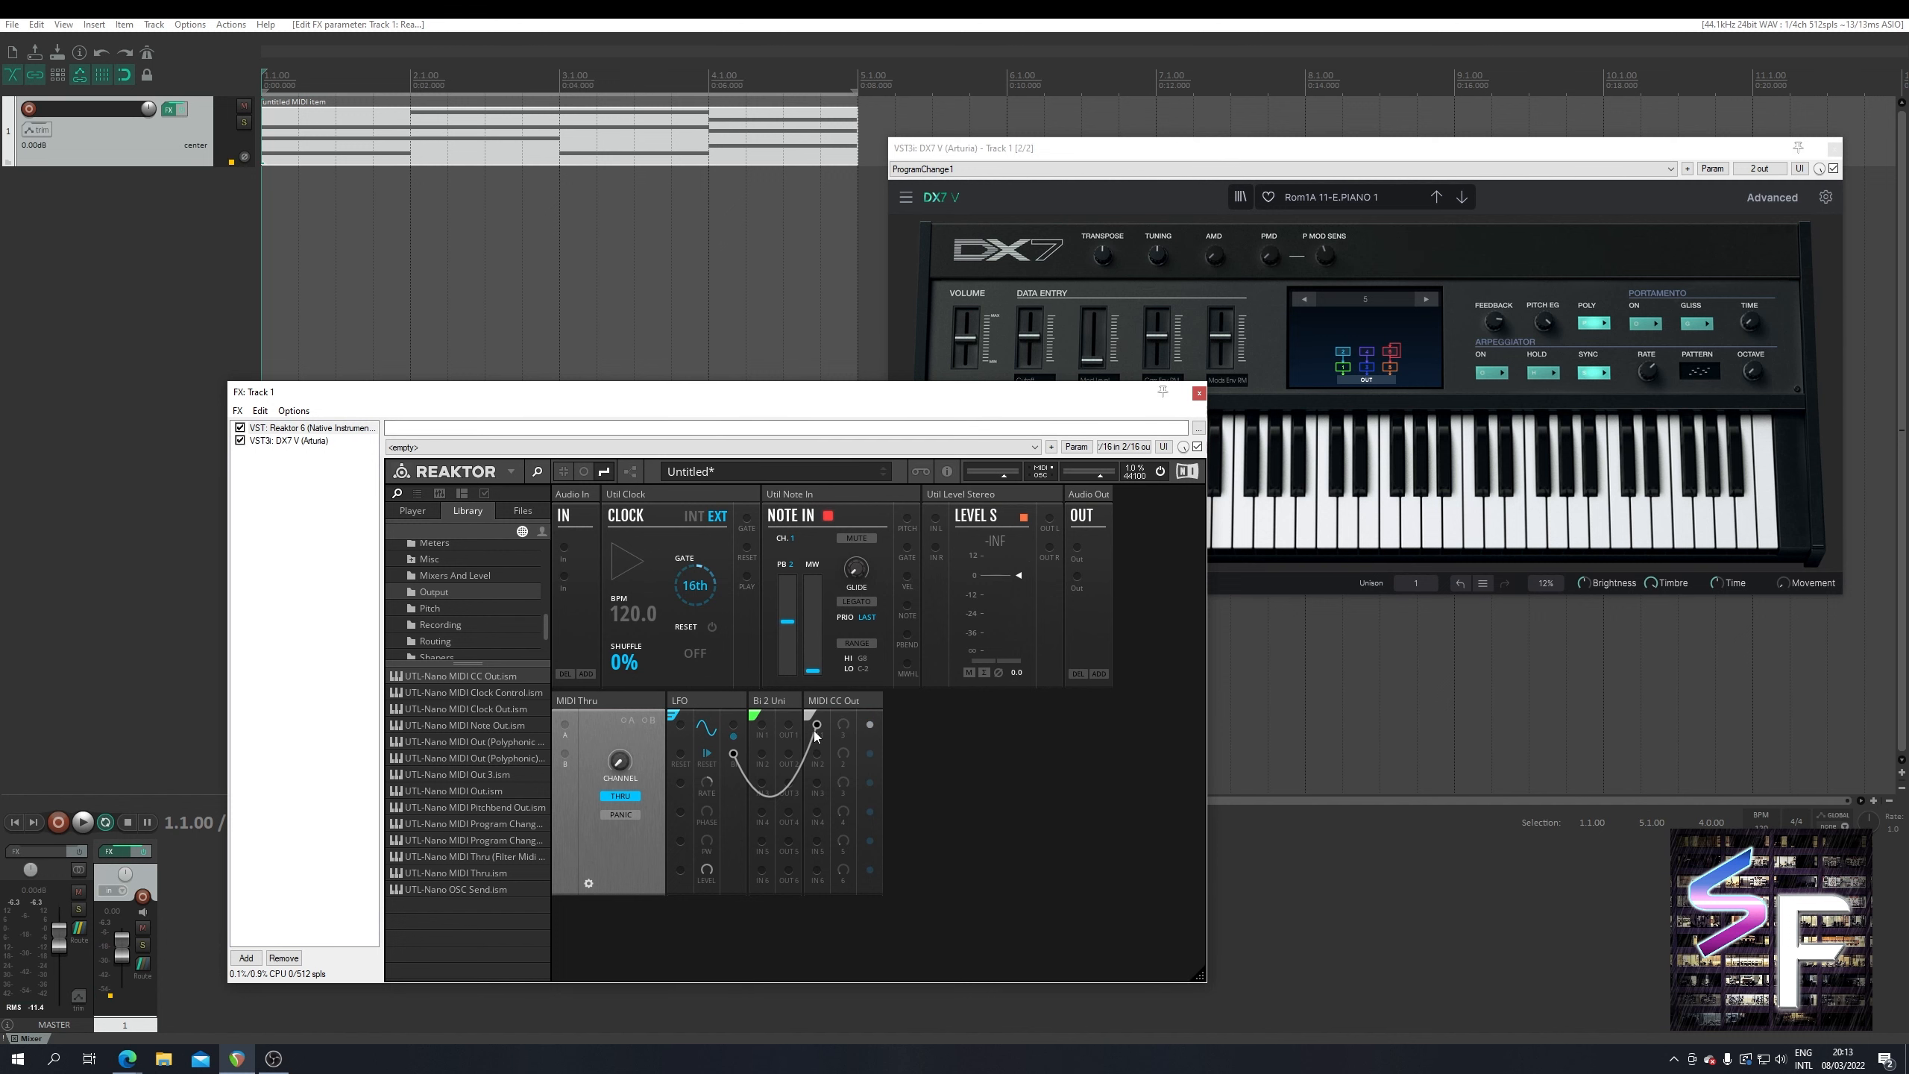
{"action": "left_click_drag", "start_coordinate": [818, 725], "coordinate": [913, 815]}
{"action": "left_click_drag", "start_coordinate": [734, 754], "coordinate": [818, 725]}
- Filter Track 1's DX7 V envelope parameters by "mac" and show the Macro 2 envelope in the arrangement
{"action": "left_click", "coordinate": [32, 136]}
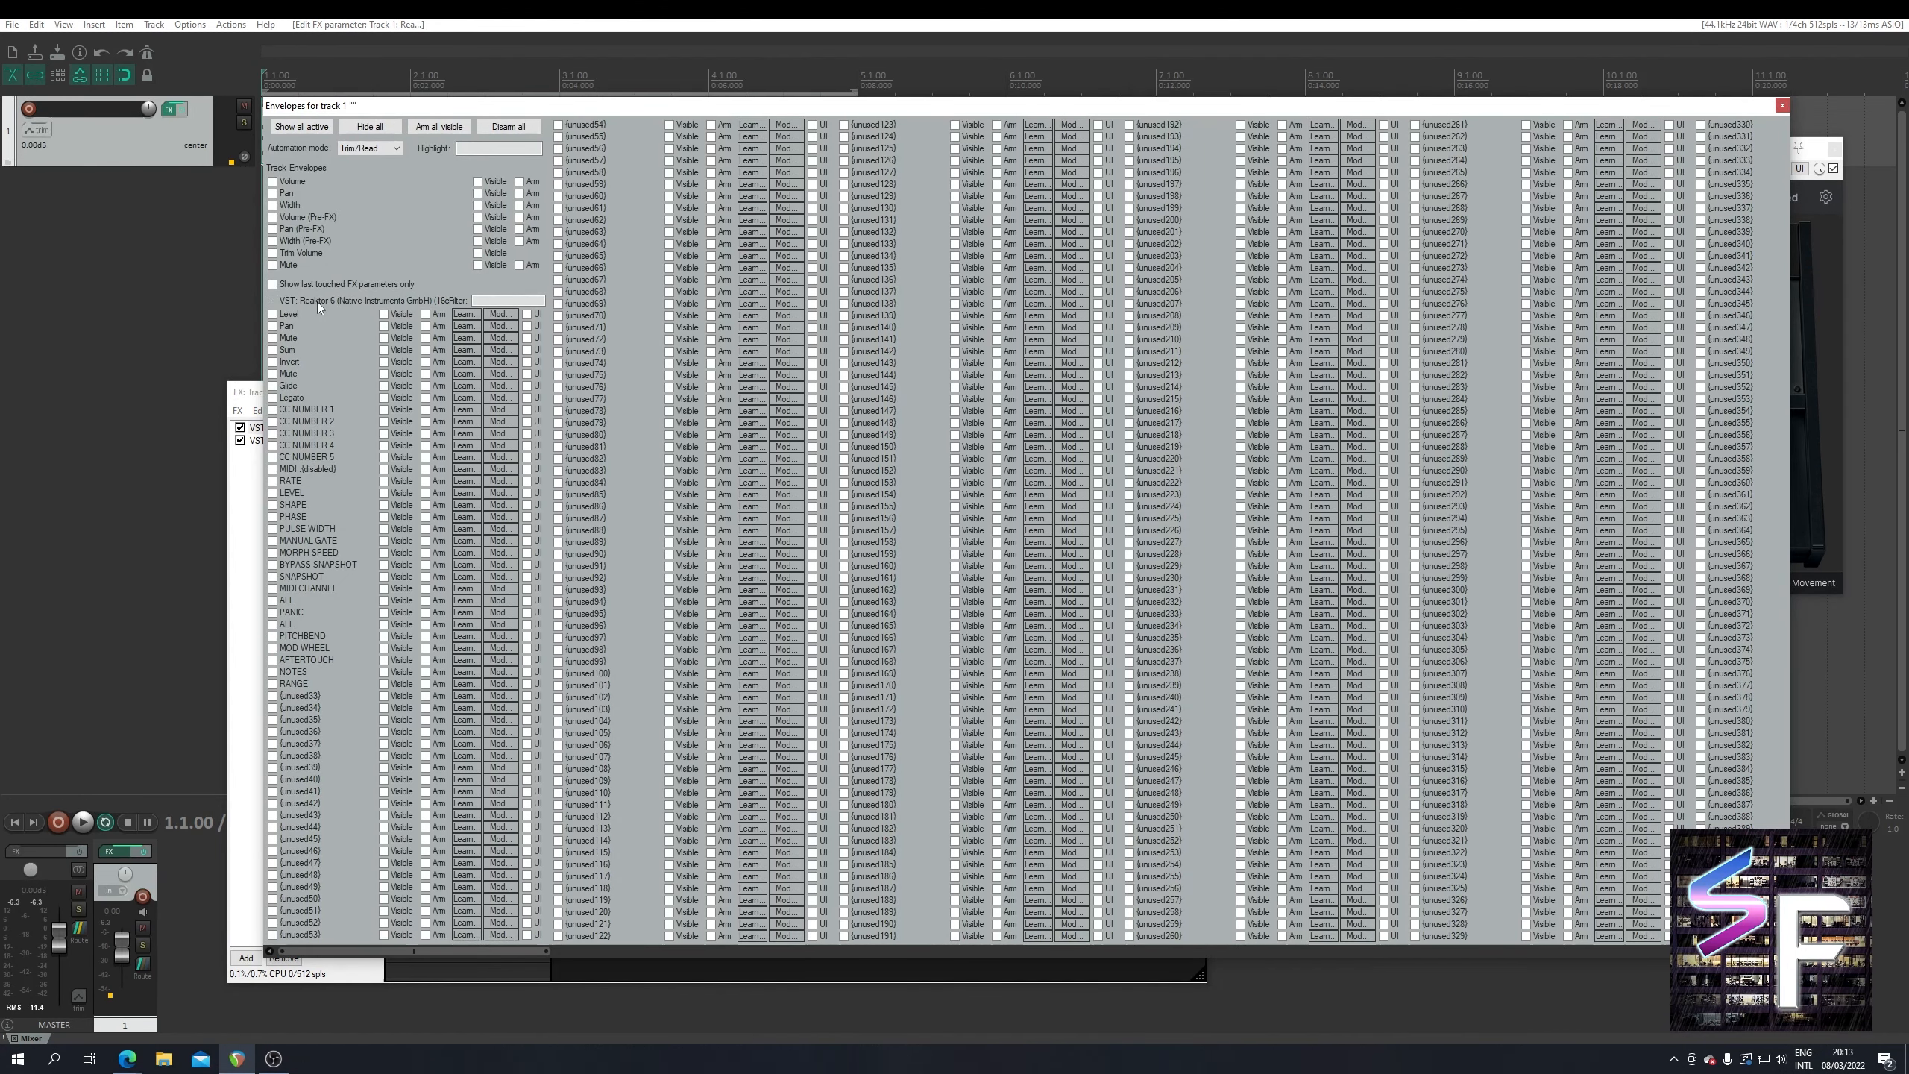
{"action": "left_click", "coordinate": [271, 300]}
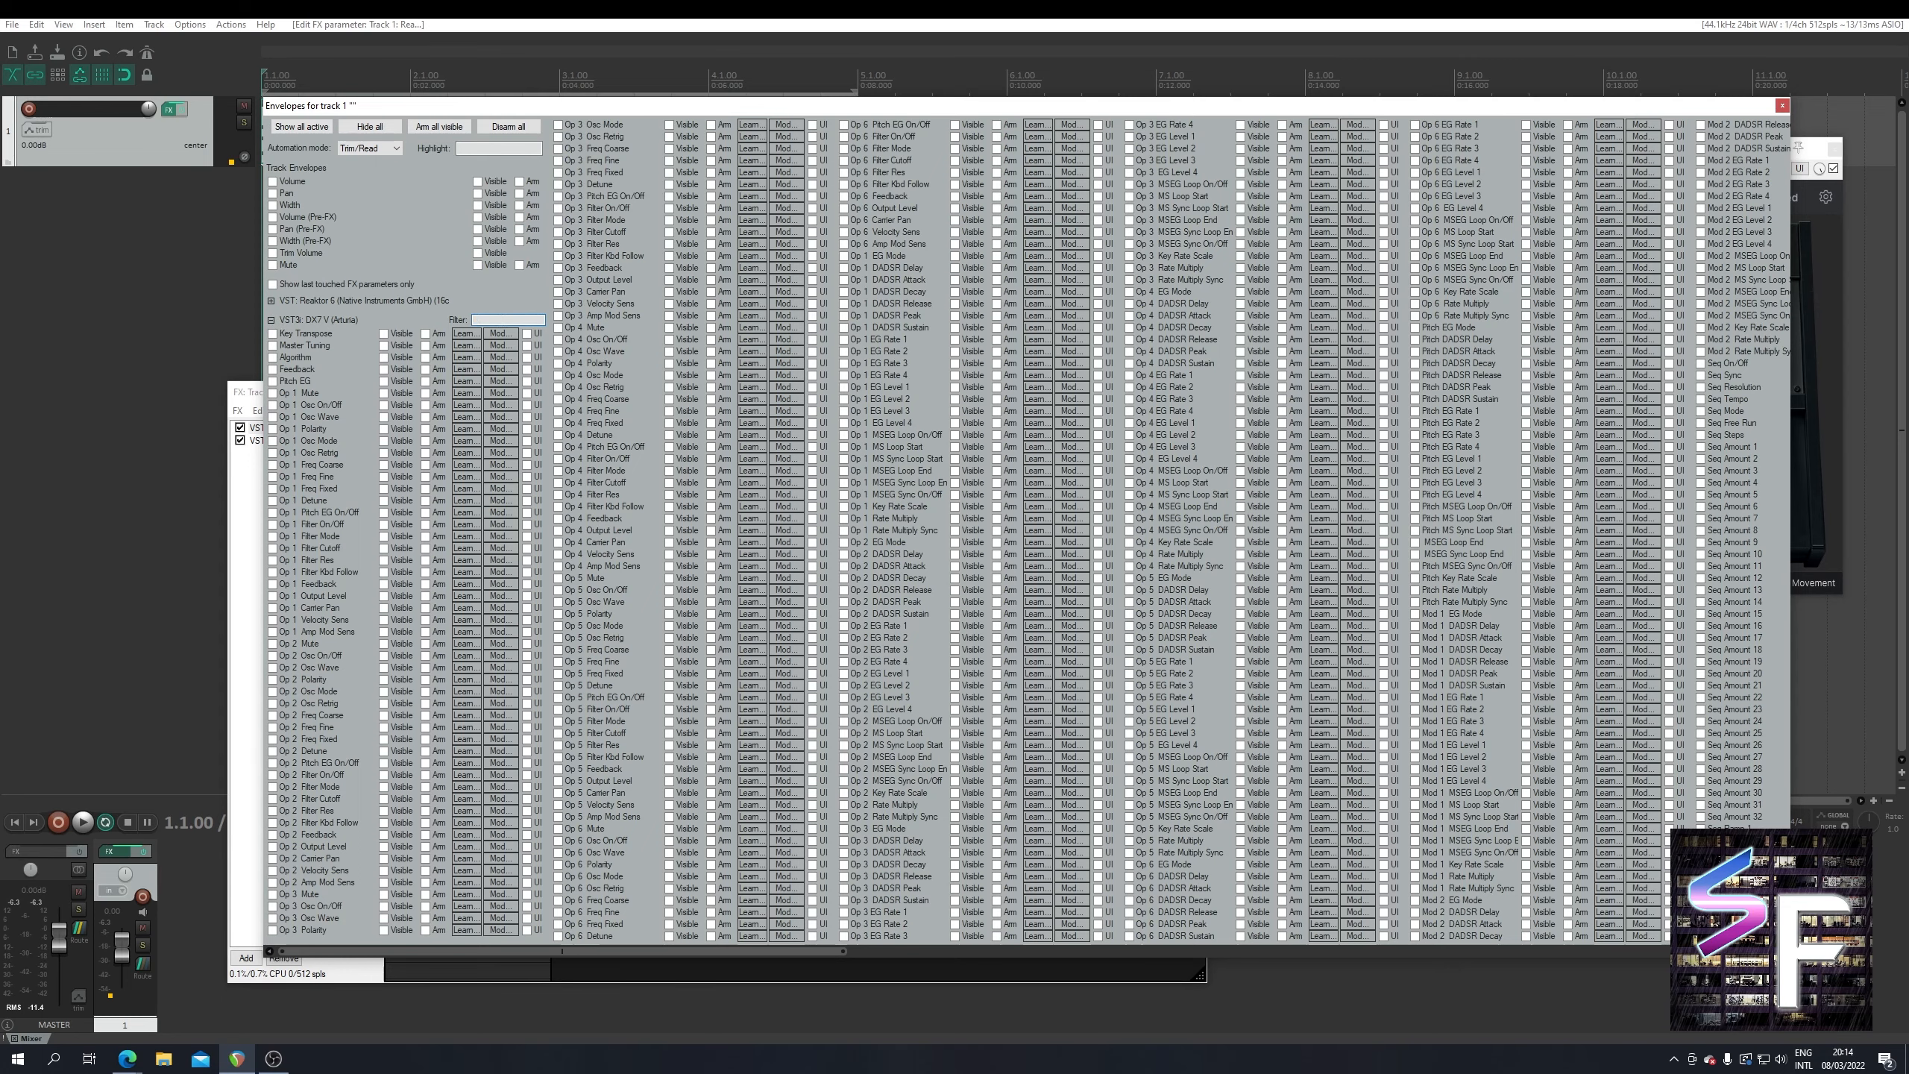
{"action": "left_click", "coordinate": [502, 321]}
{"action": "type", "text": "mac"}
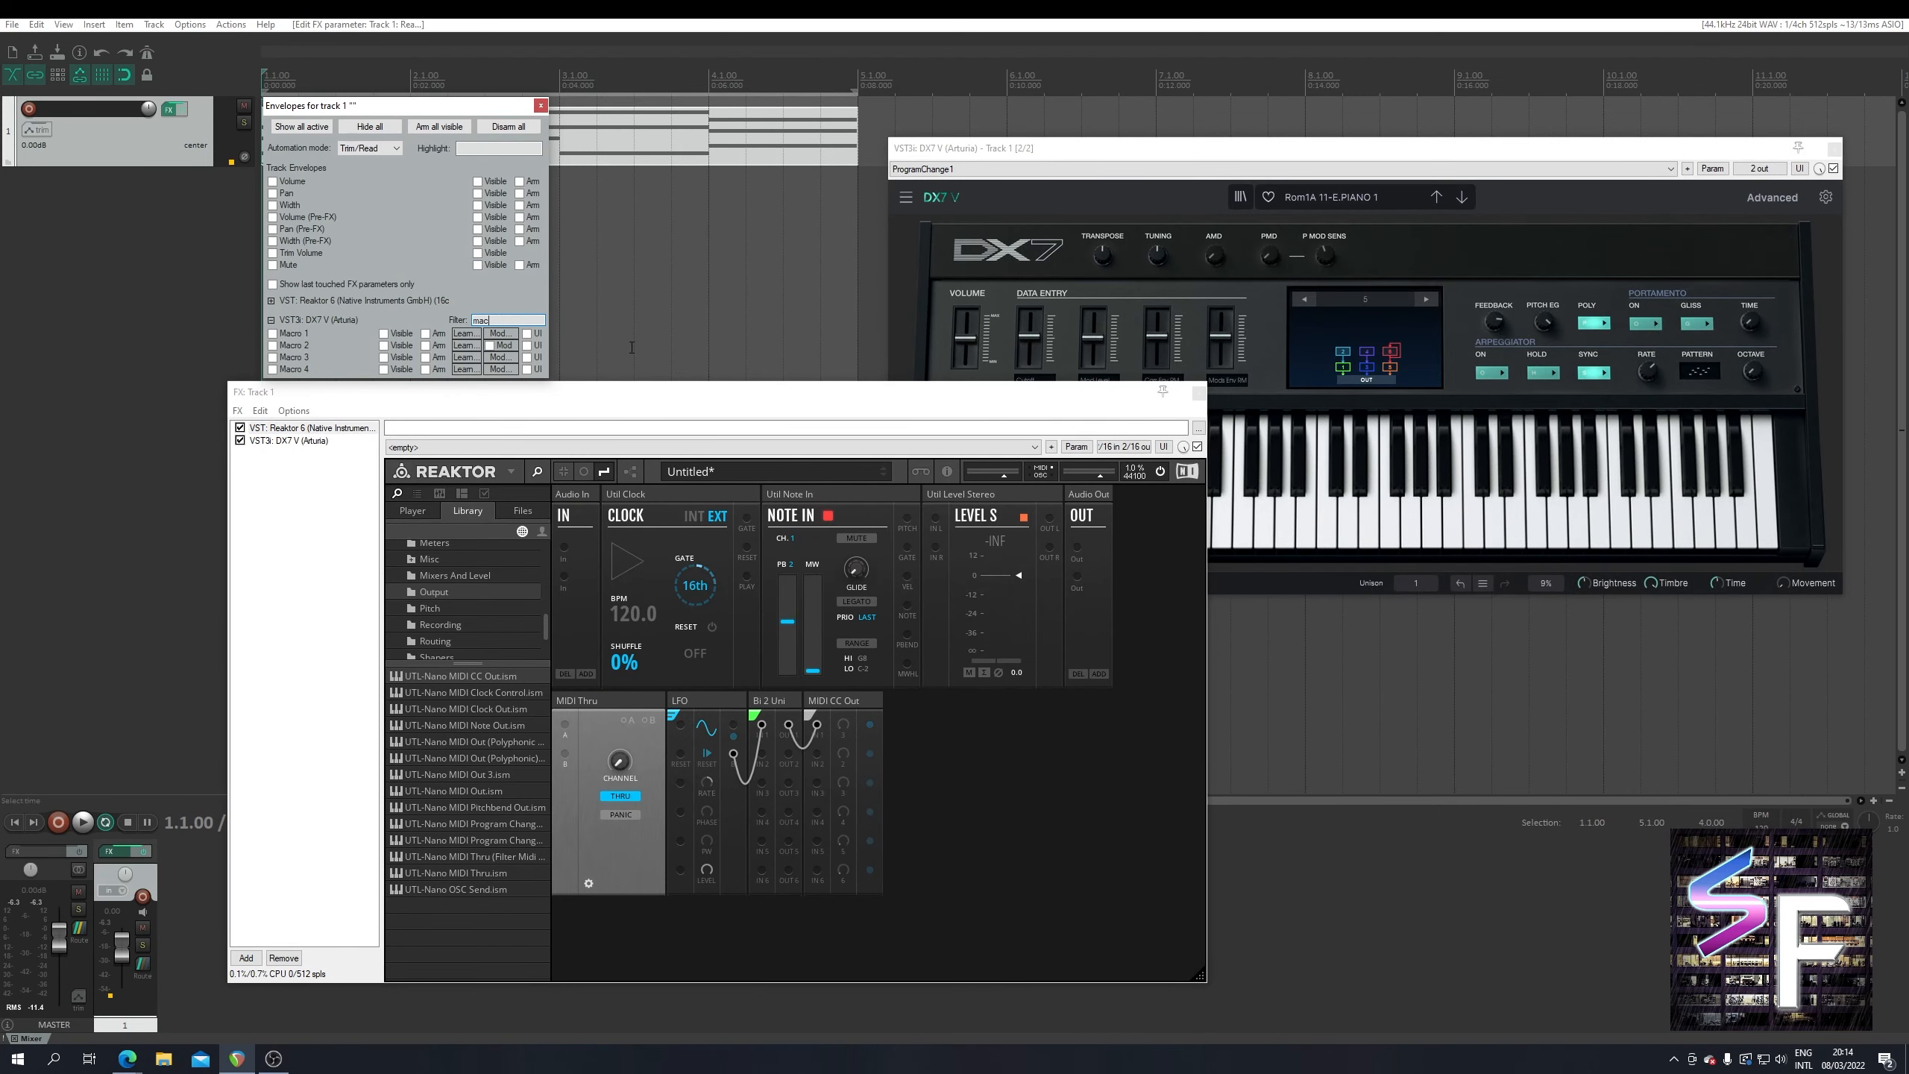
{"action": "left_click", "coordinate": [489, 346]}
{"action": "left_click", "coordinate": [384, 346]}
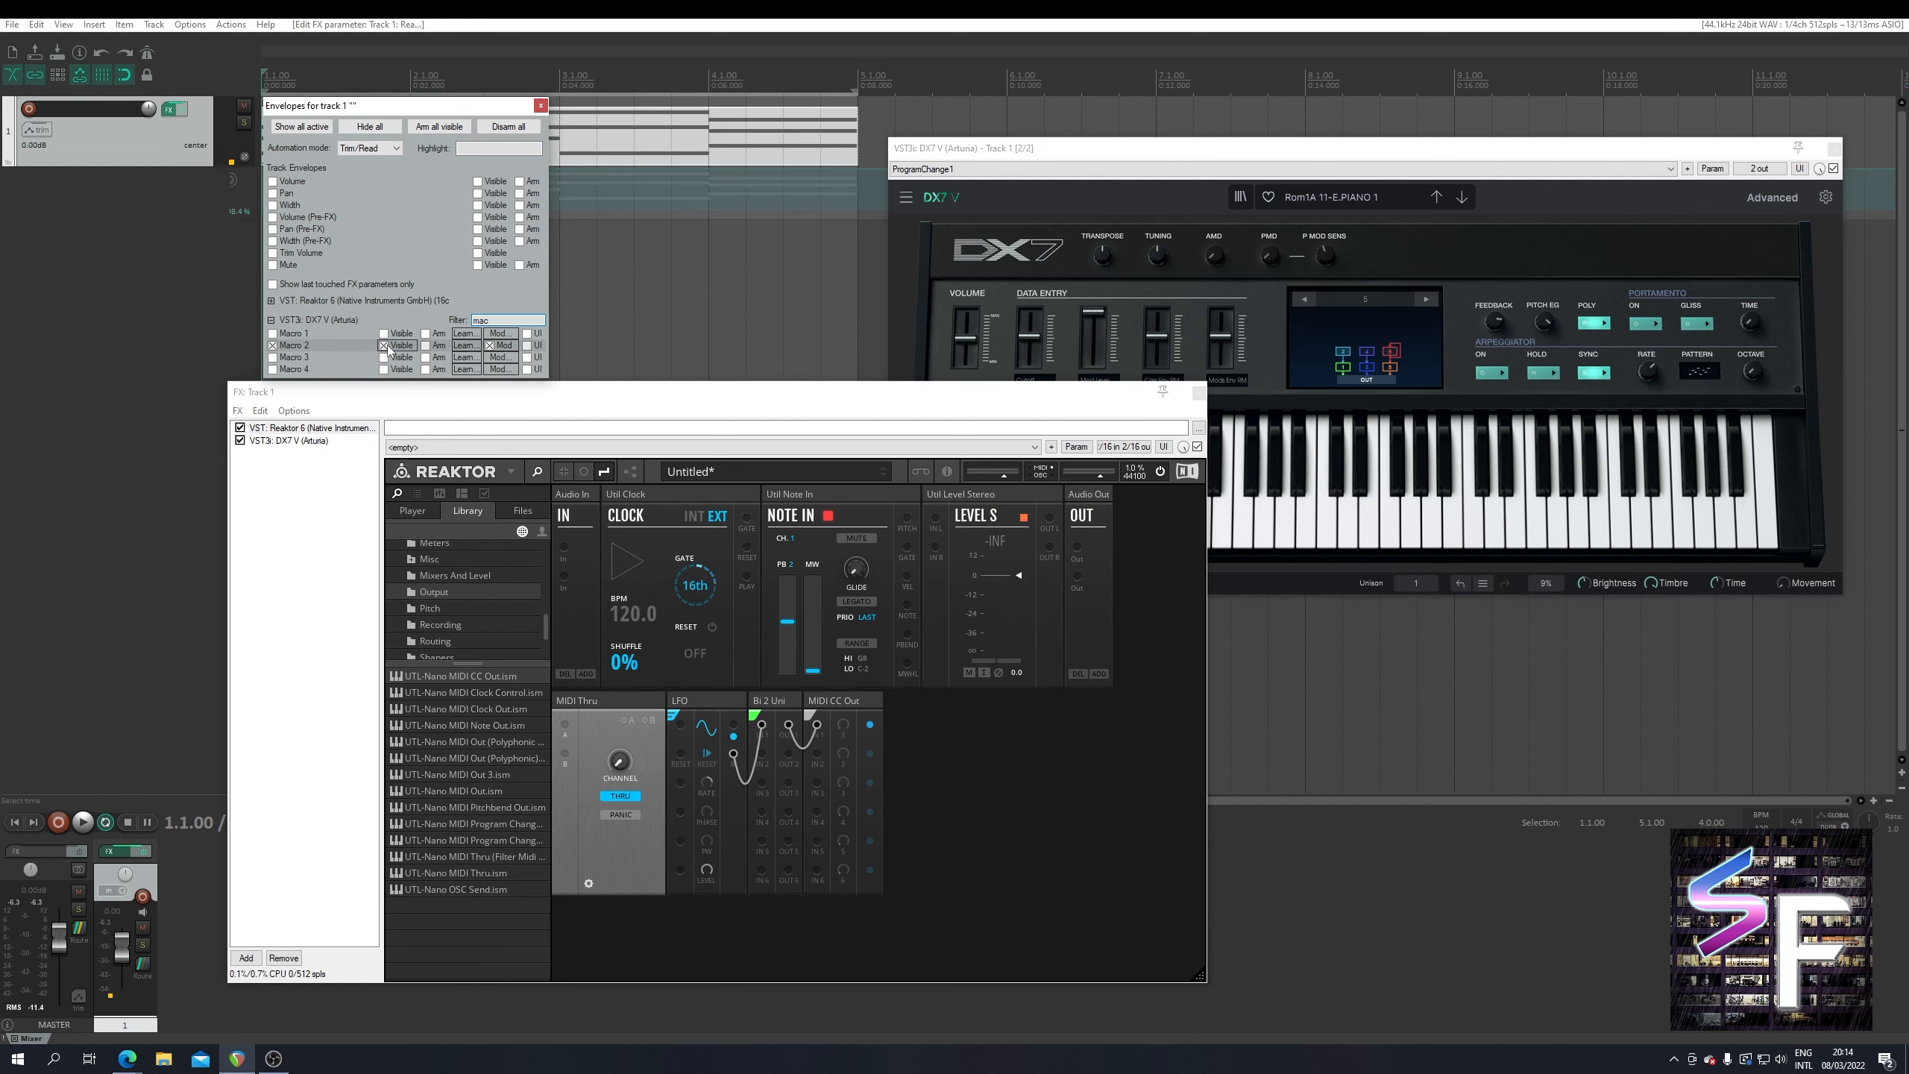
{"action": "left_click", "coordinate": [54, 292]}
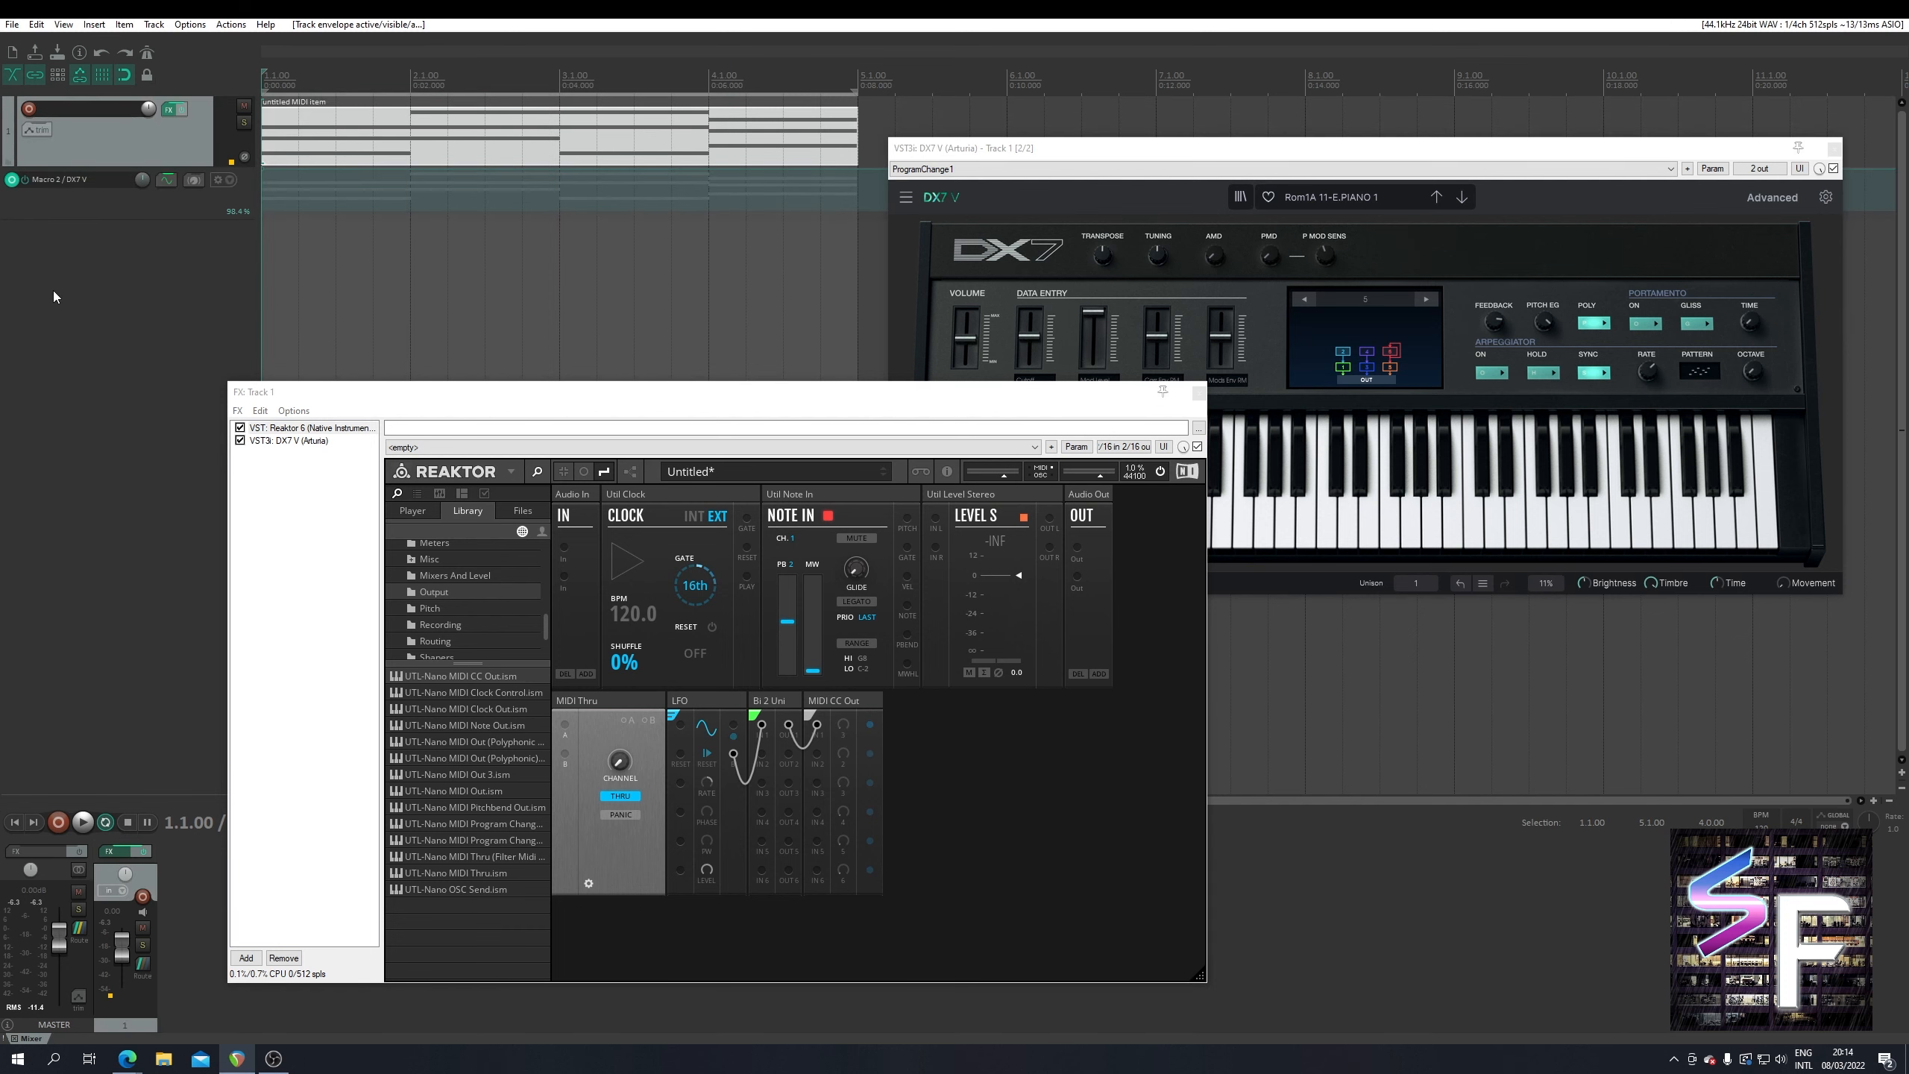
- Set Track 1's automation mode to Write and record the LFO movement into the Macro 2 envelope
{"action": "left_click", "coordinate": [166, 181]}
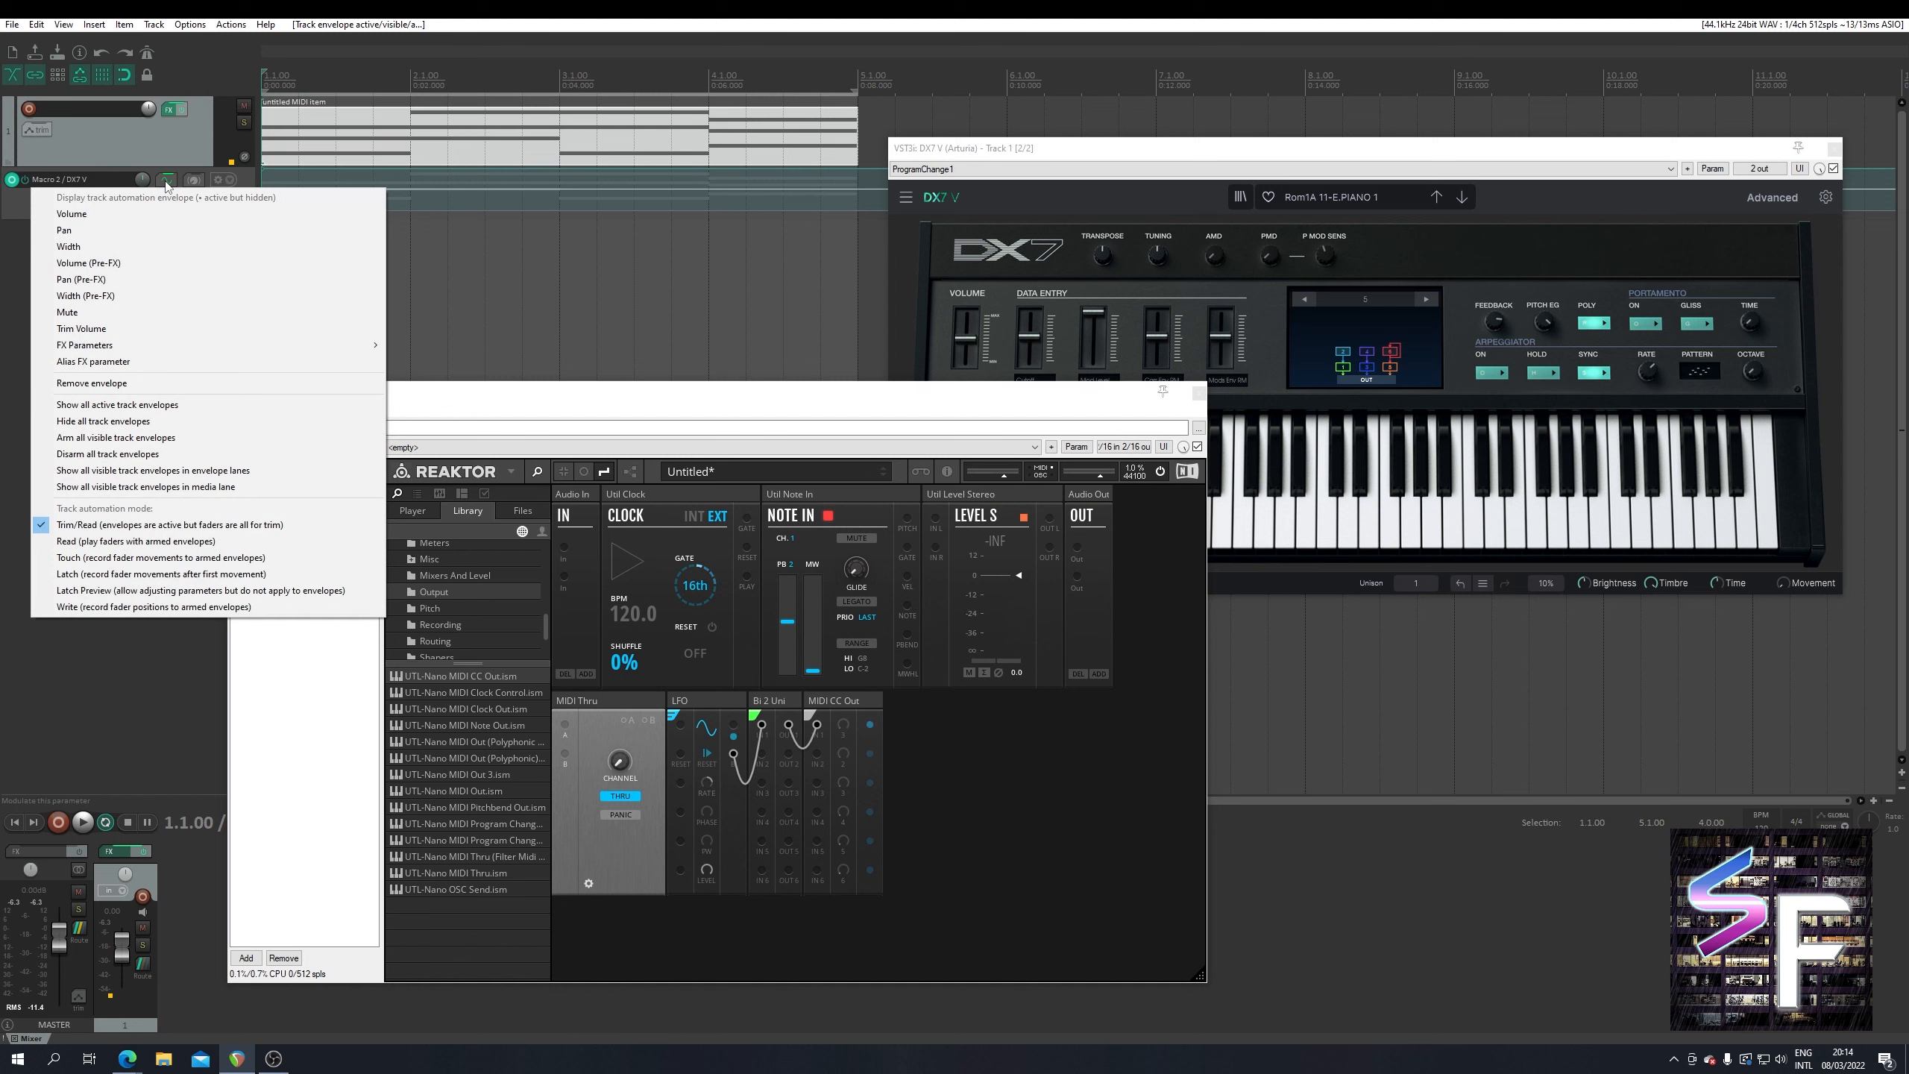
{"action": "left_click", "coordinate": [158, 604]}
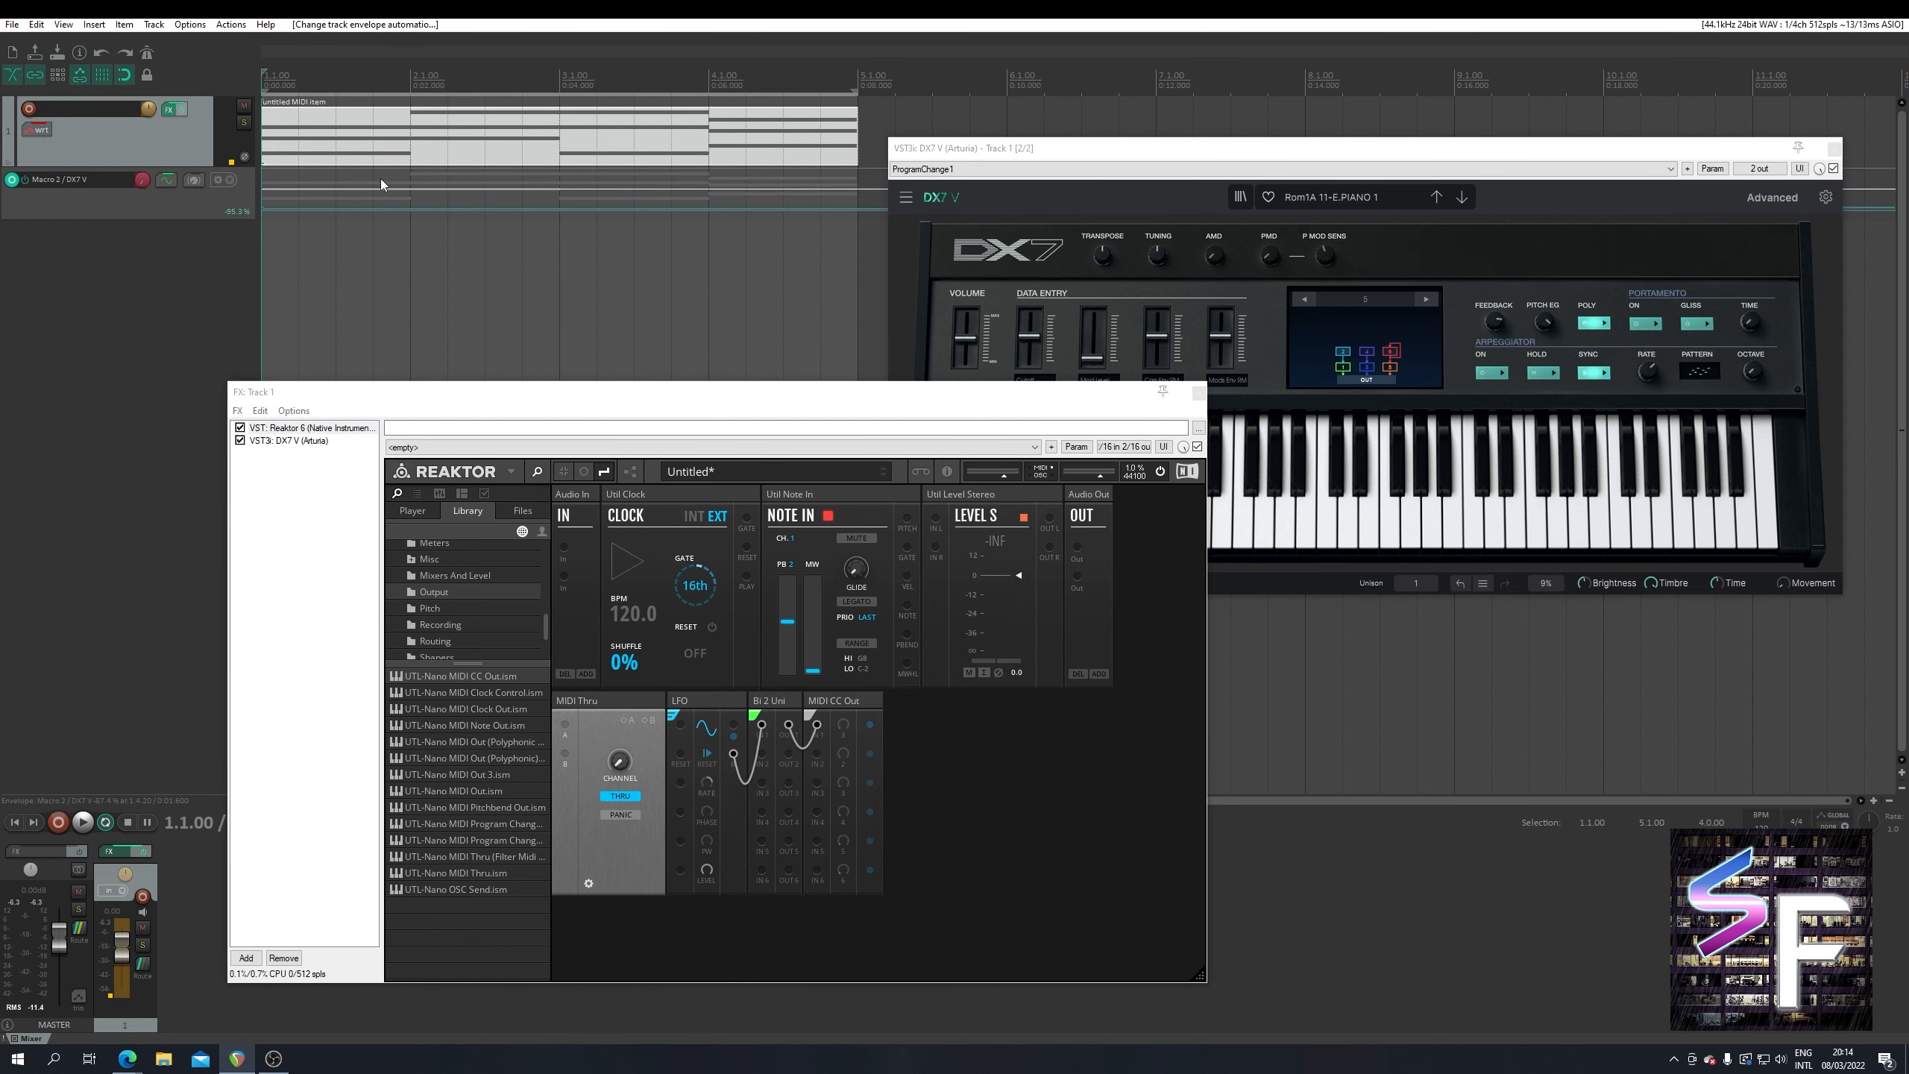
{"action": "key", "text": "space"}
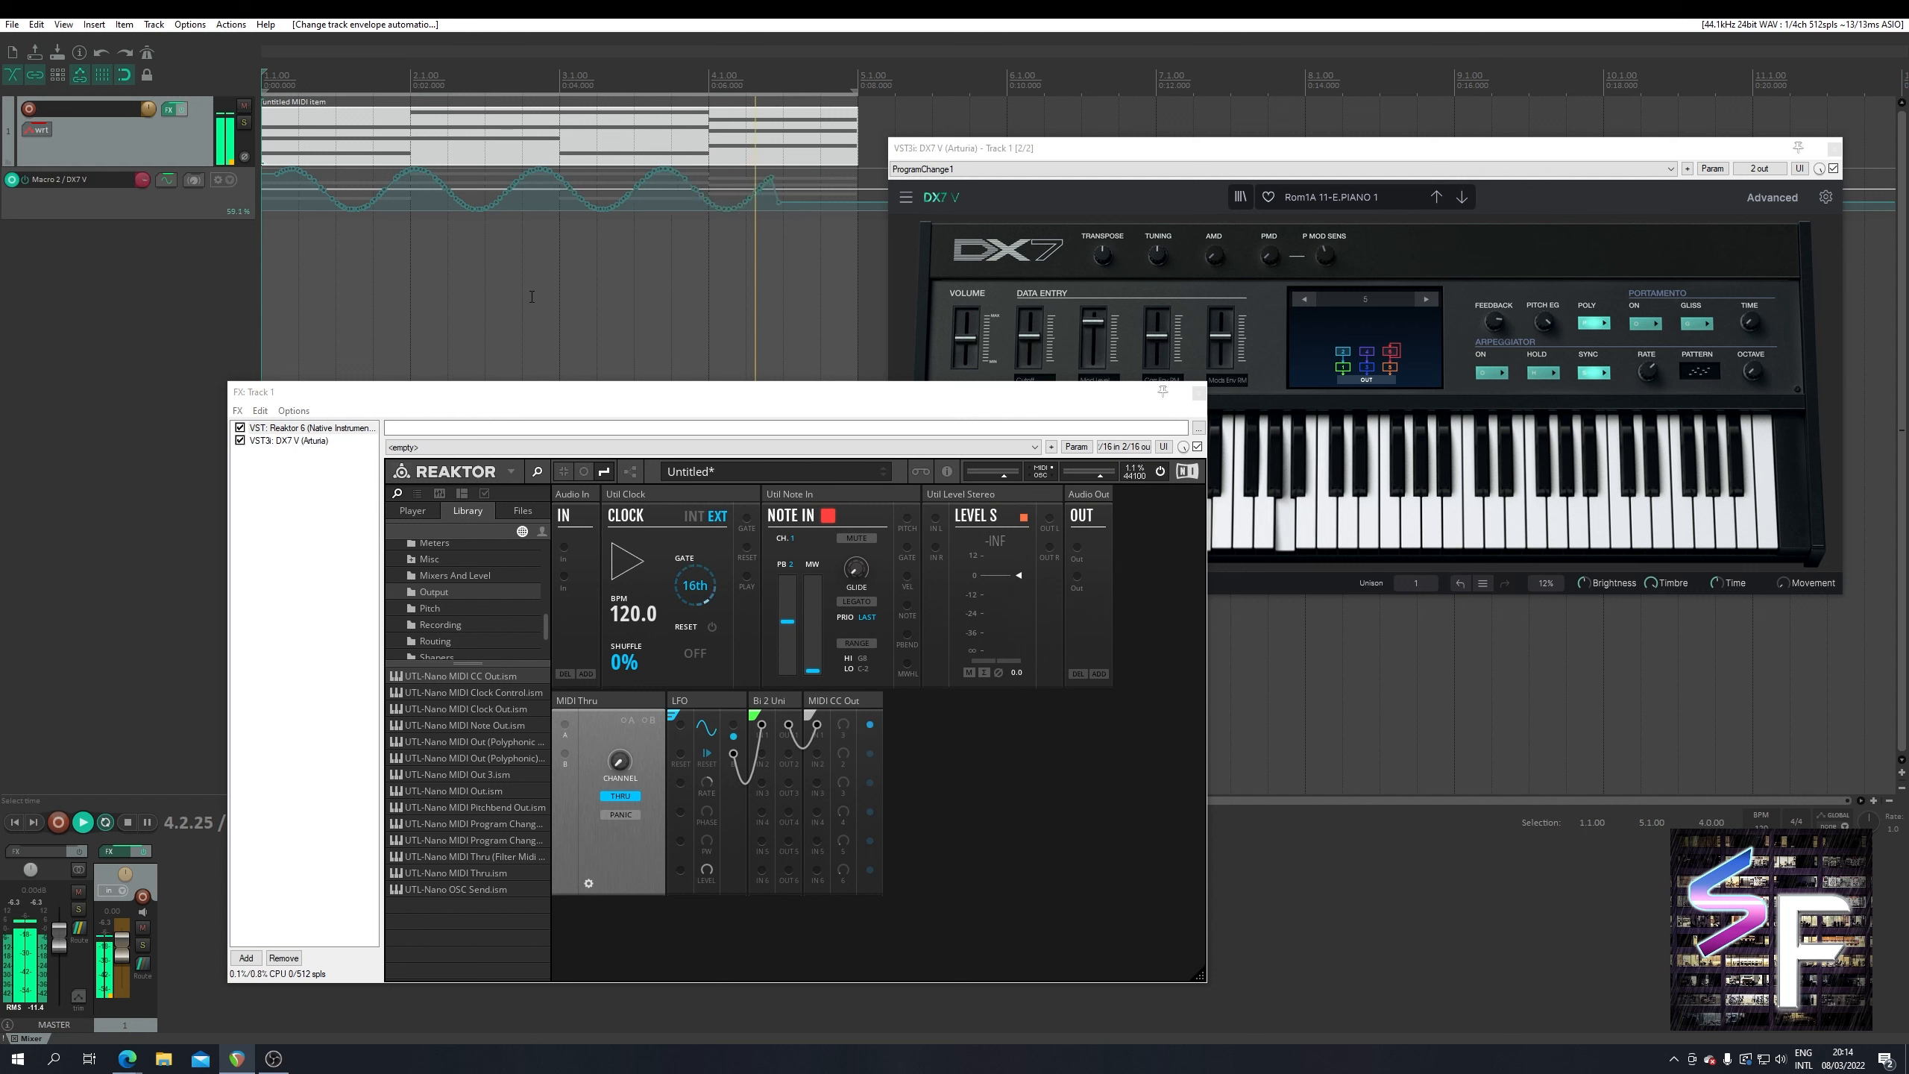
{"action": "key", "text": "space"}
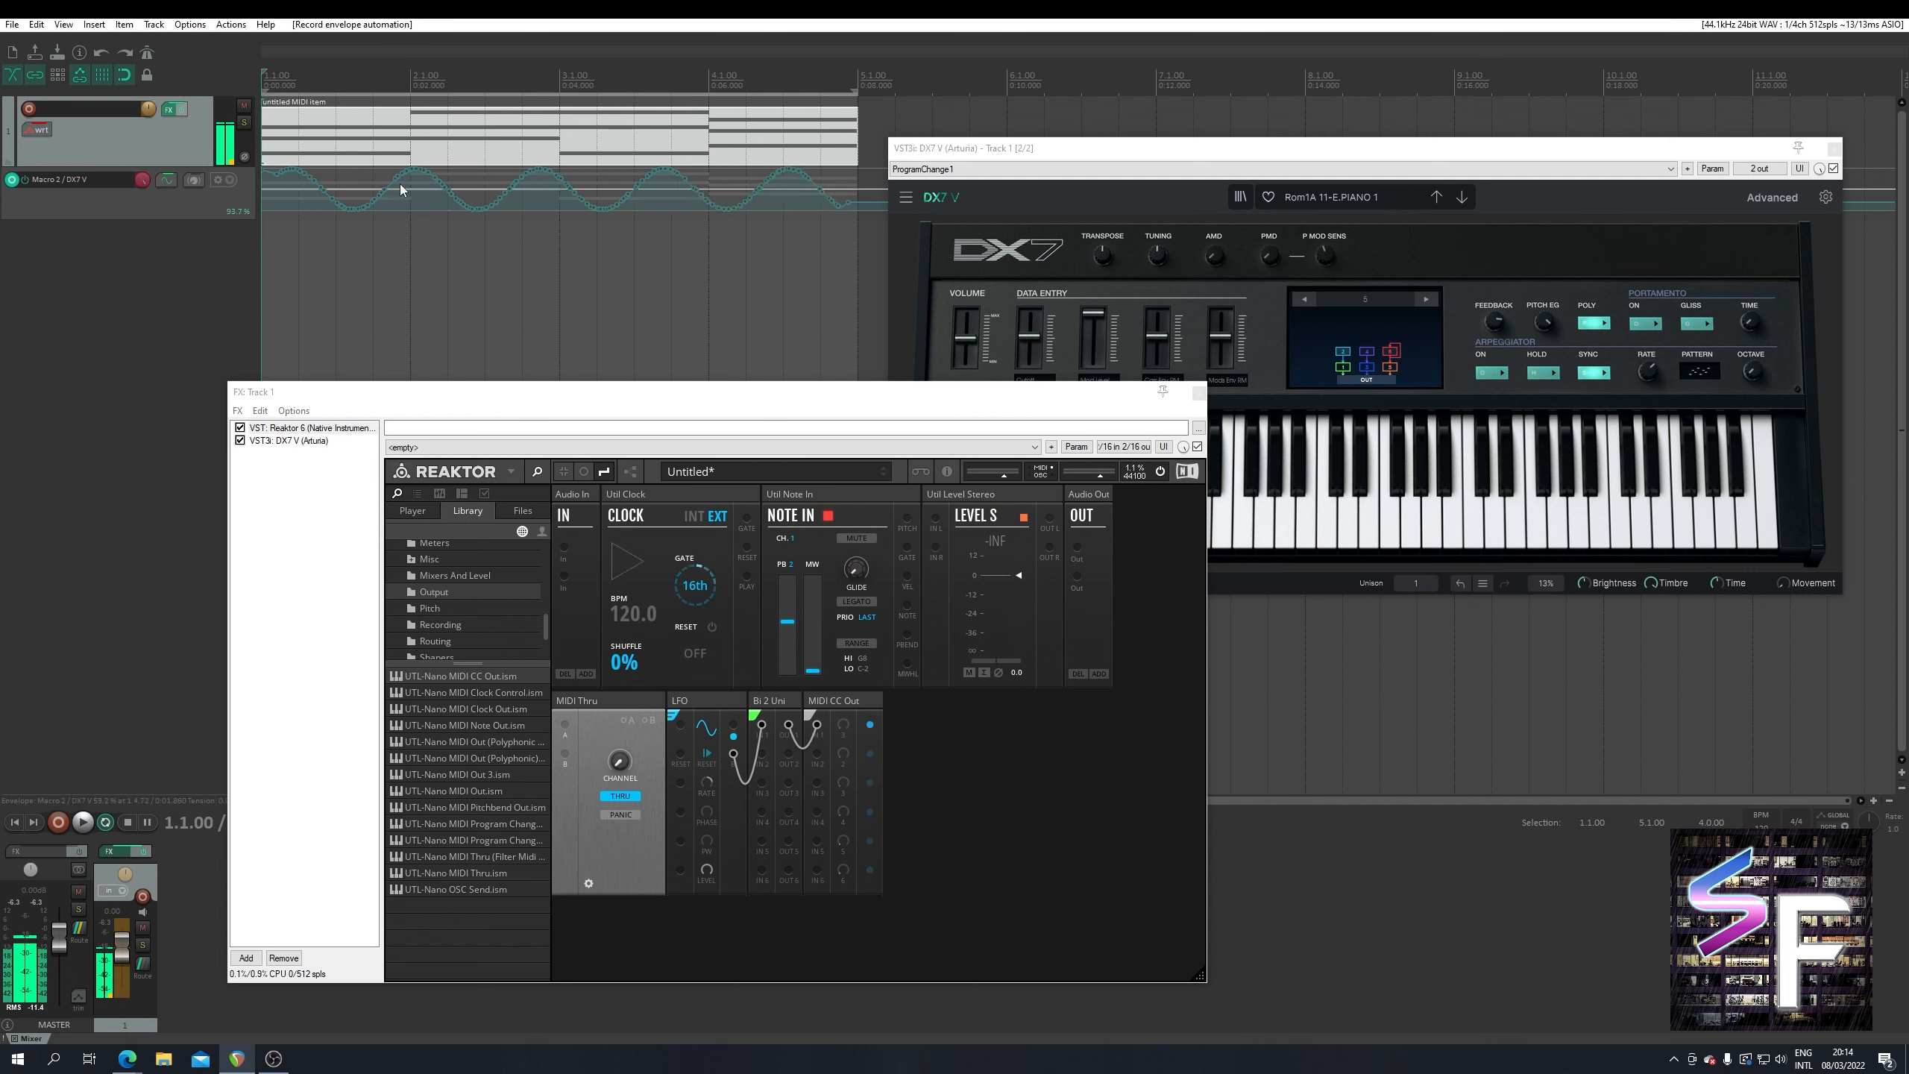
- Toggle the Macro 2 envelope's active state and bypass Reaktor to compare playback without the live LFO
{"action": "left_click", "coordinate": [18, 184]}
{"action": "key", "text": "space"}
{"action": "left_click", "coordinate": [240, 428]}
{"action": "key", "text": "space"}
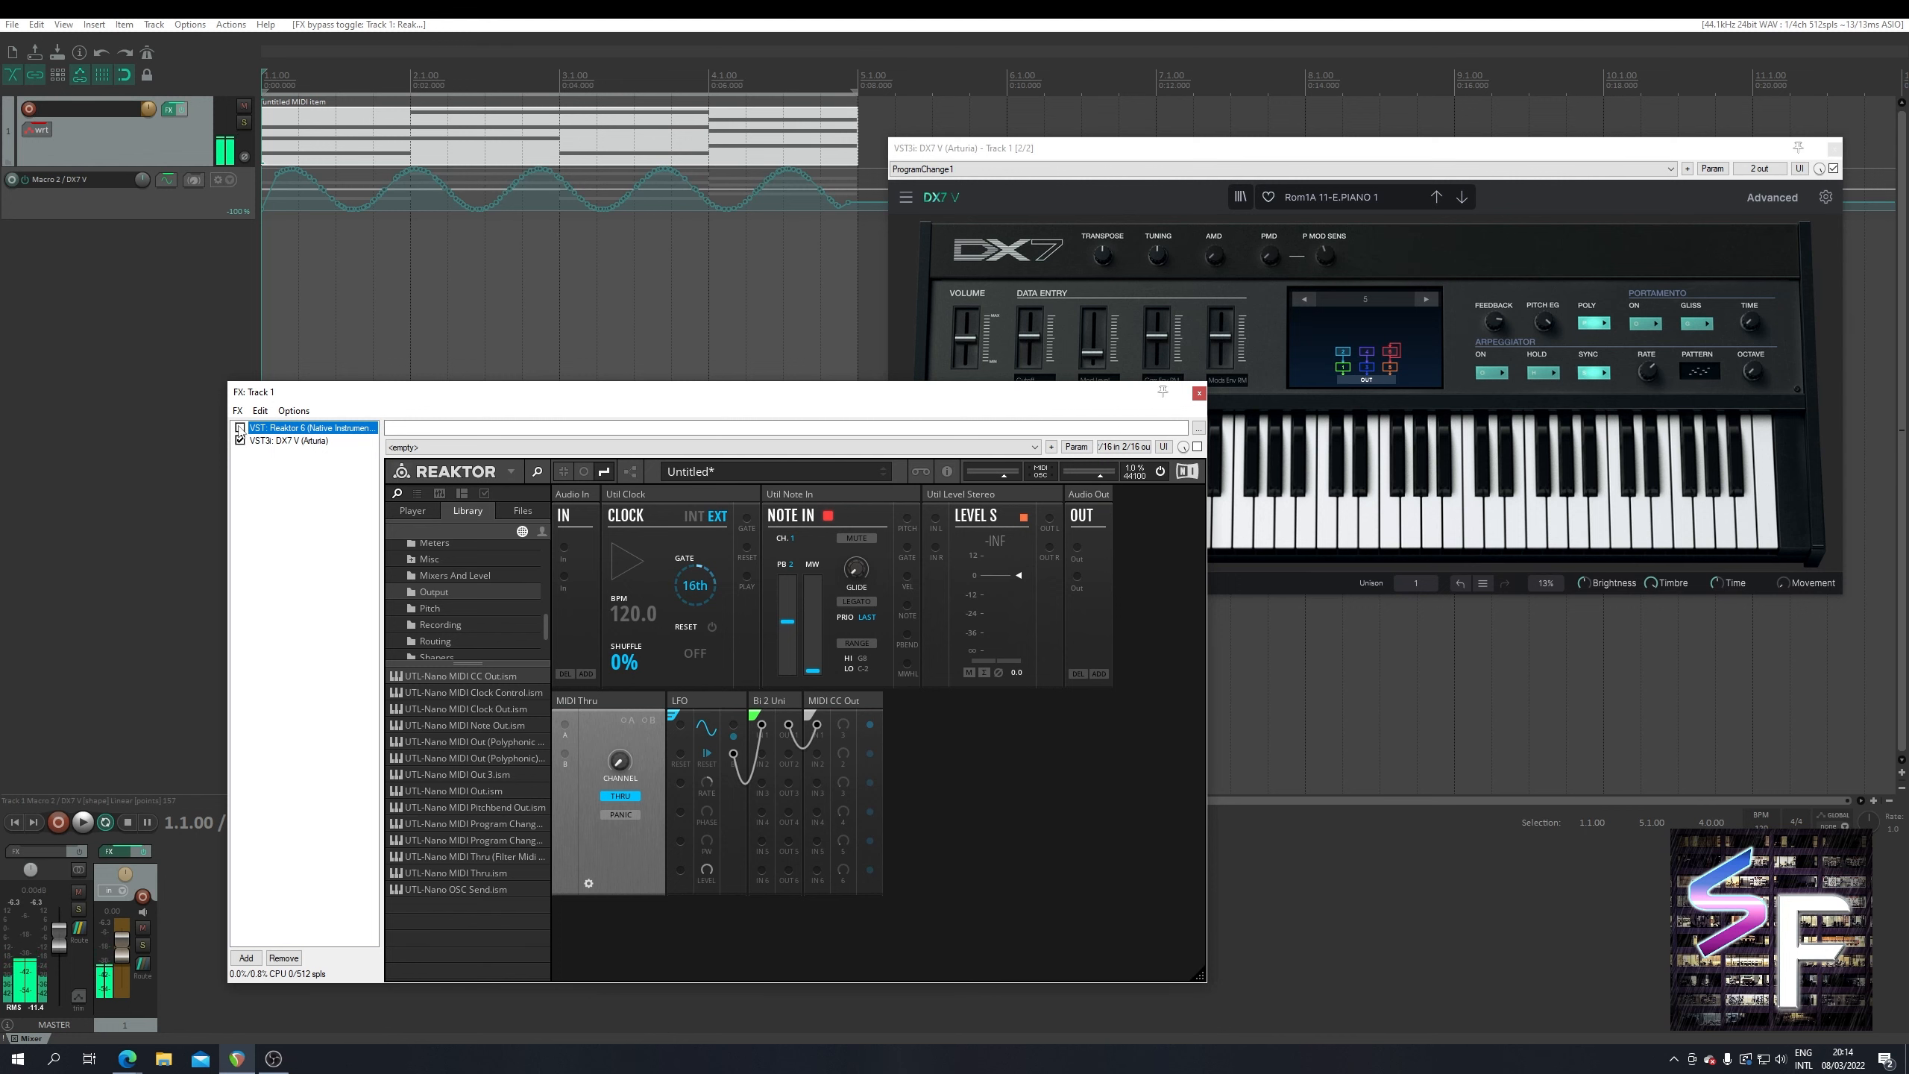
- Switch the LFO to a different waveform and, with Reaktor re-enabled, record over the Macro 2 automation
{"action": "left_click", "coordinate": [718, 735]}
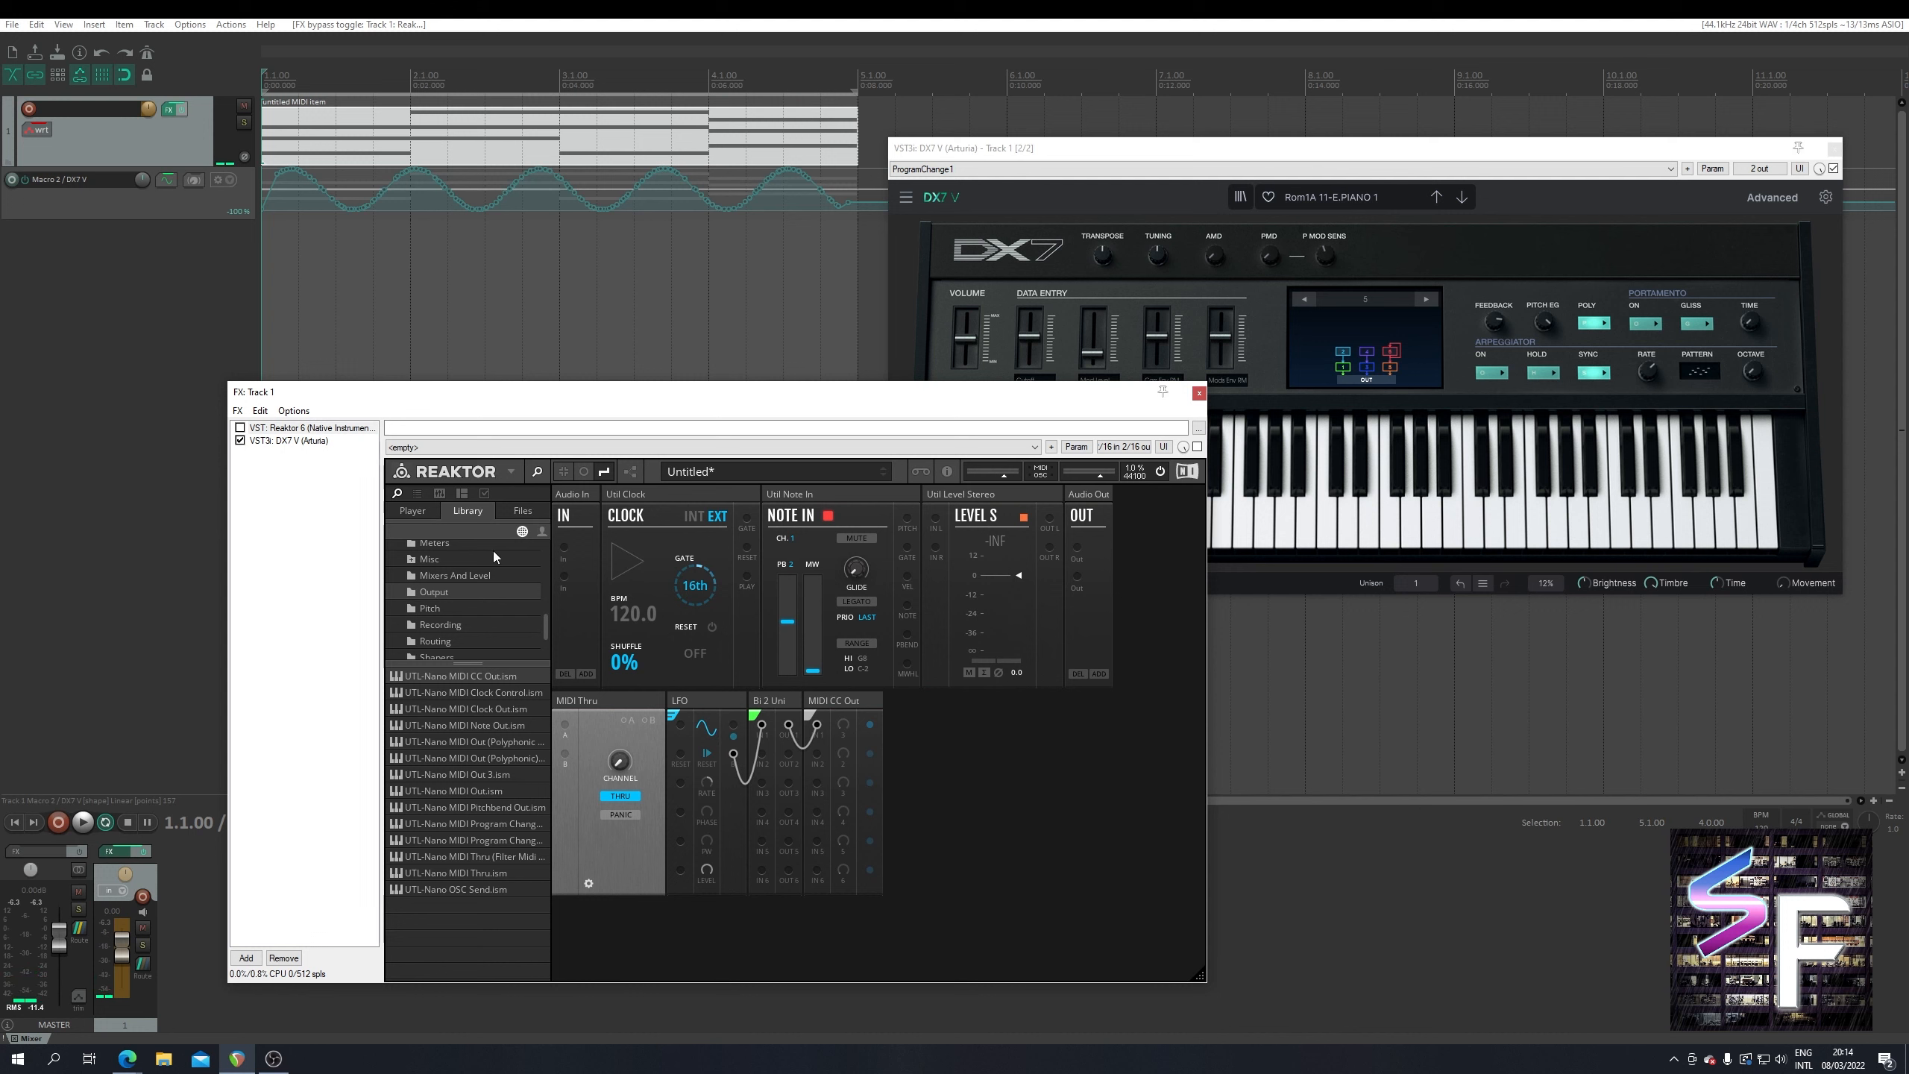
{"action": "left_click", "coordinate": [240, 427]}
{"action": "left_click", "coordinate": [12, 180]}
{"action": "key", "text": "space"}
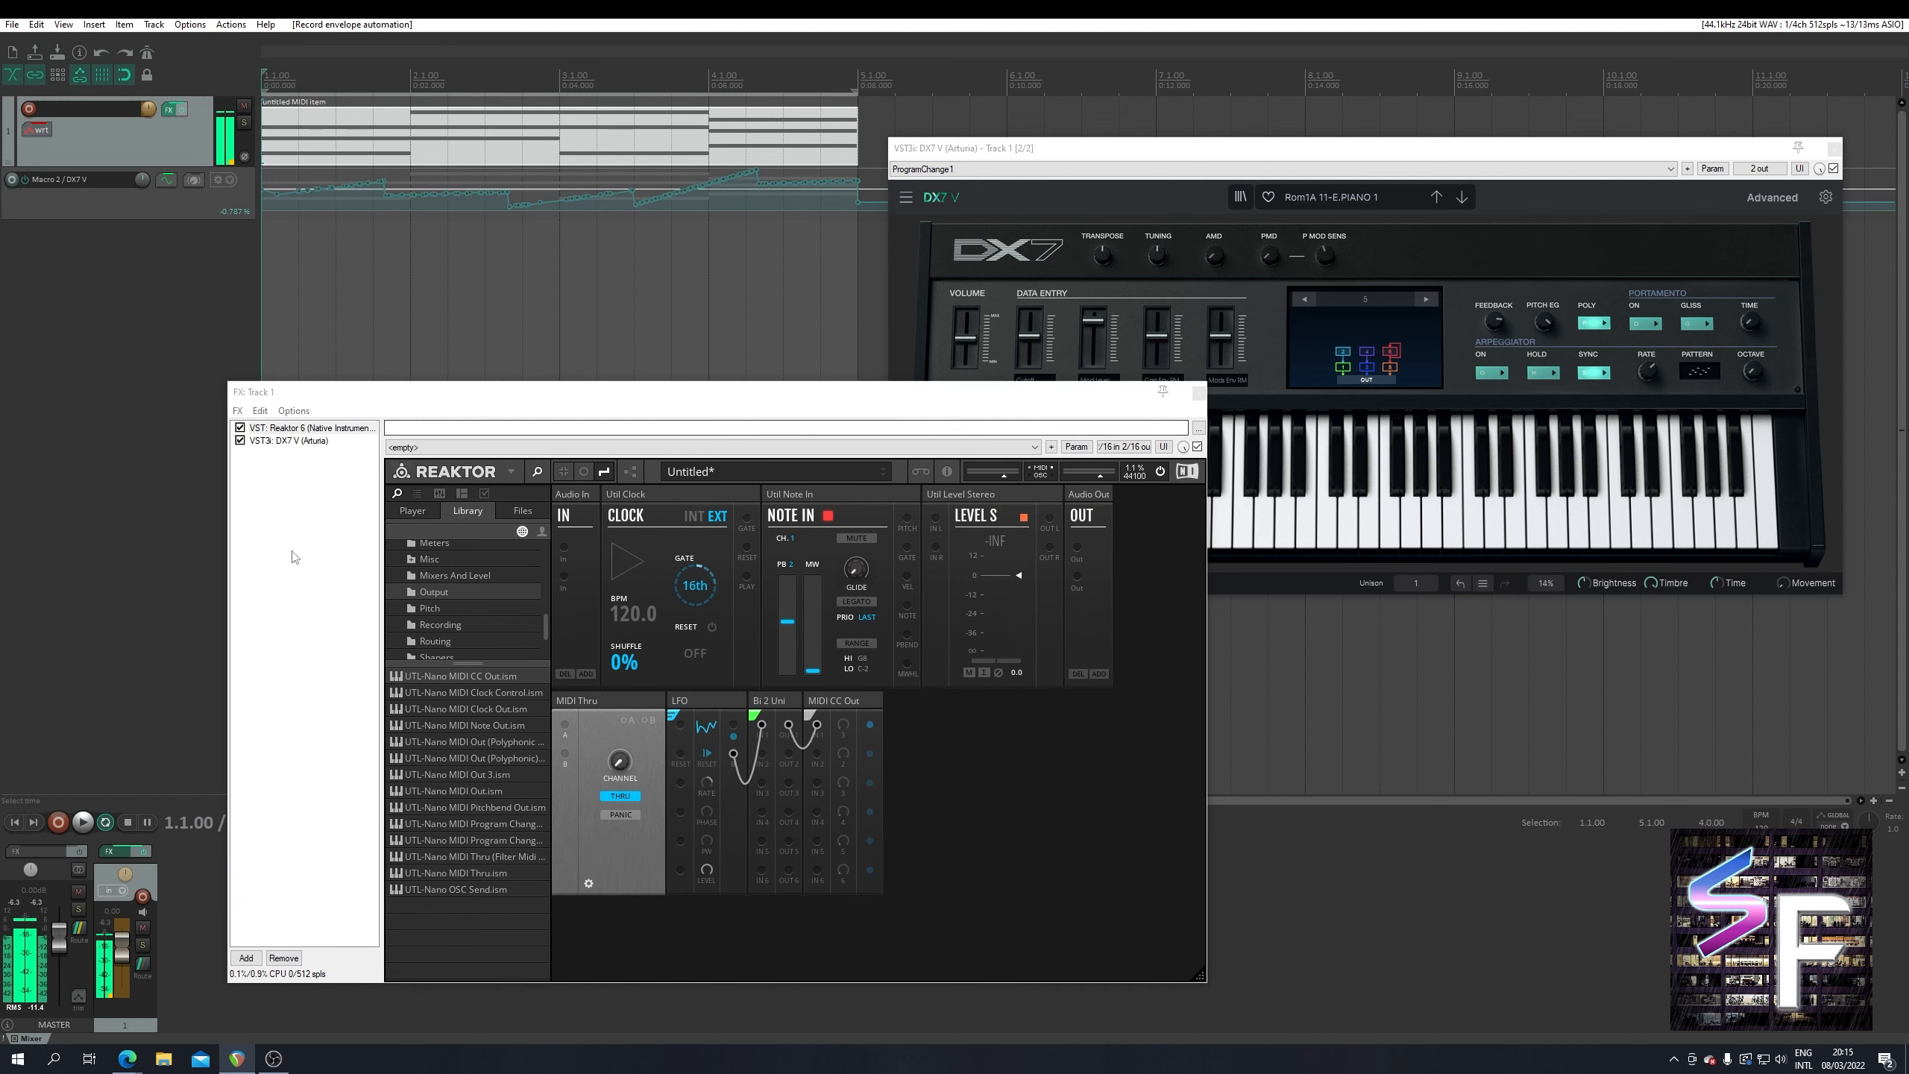
- Bypass Reaktor on Track 1 and play the loop to hear the recorded Macro 2 automation without the live LFO
{"action": "left_click", "coordinate": [240, 427]}
{"action": "key", "text": "space"}
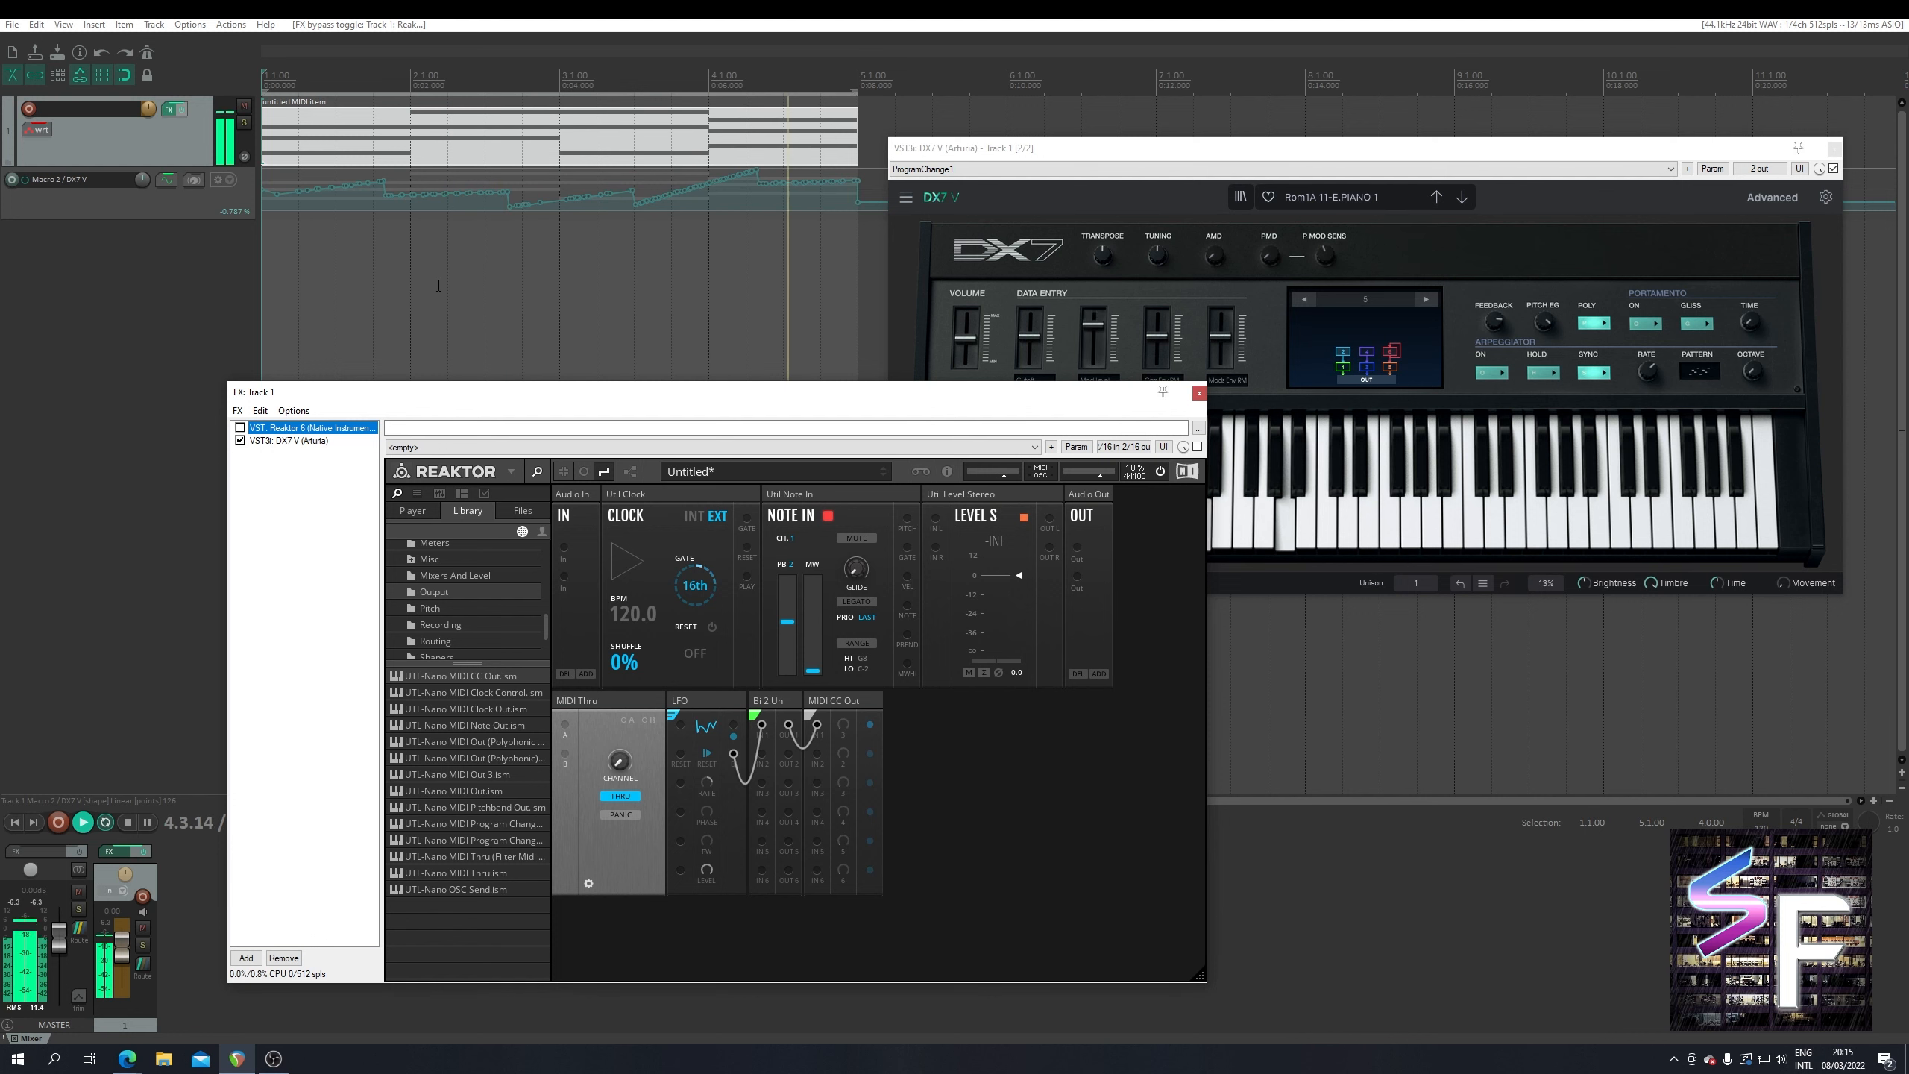
{"action": "key", "text": "space"}
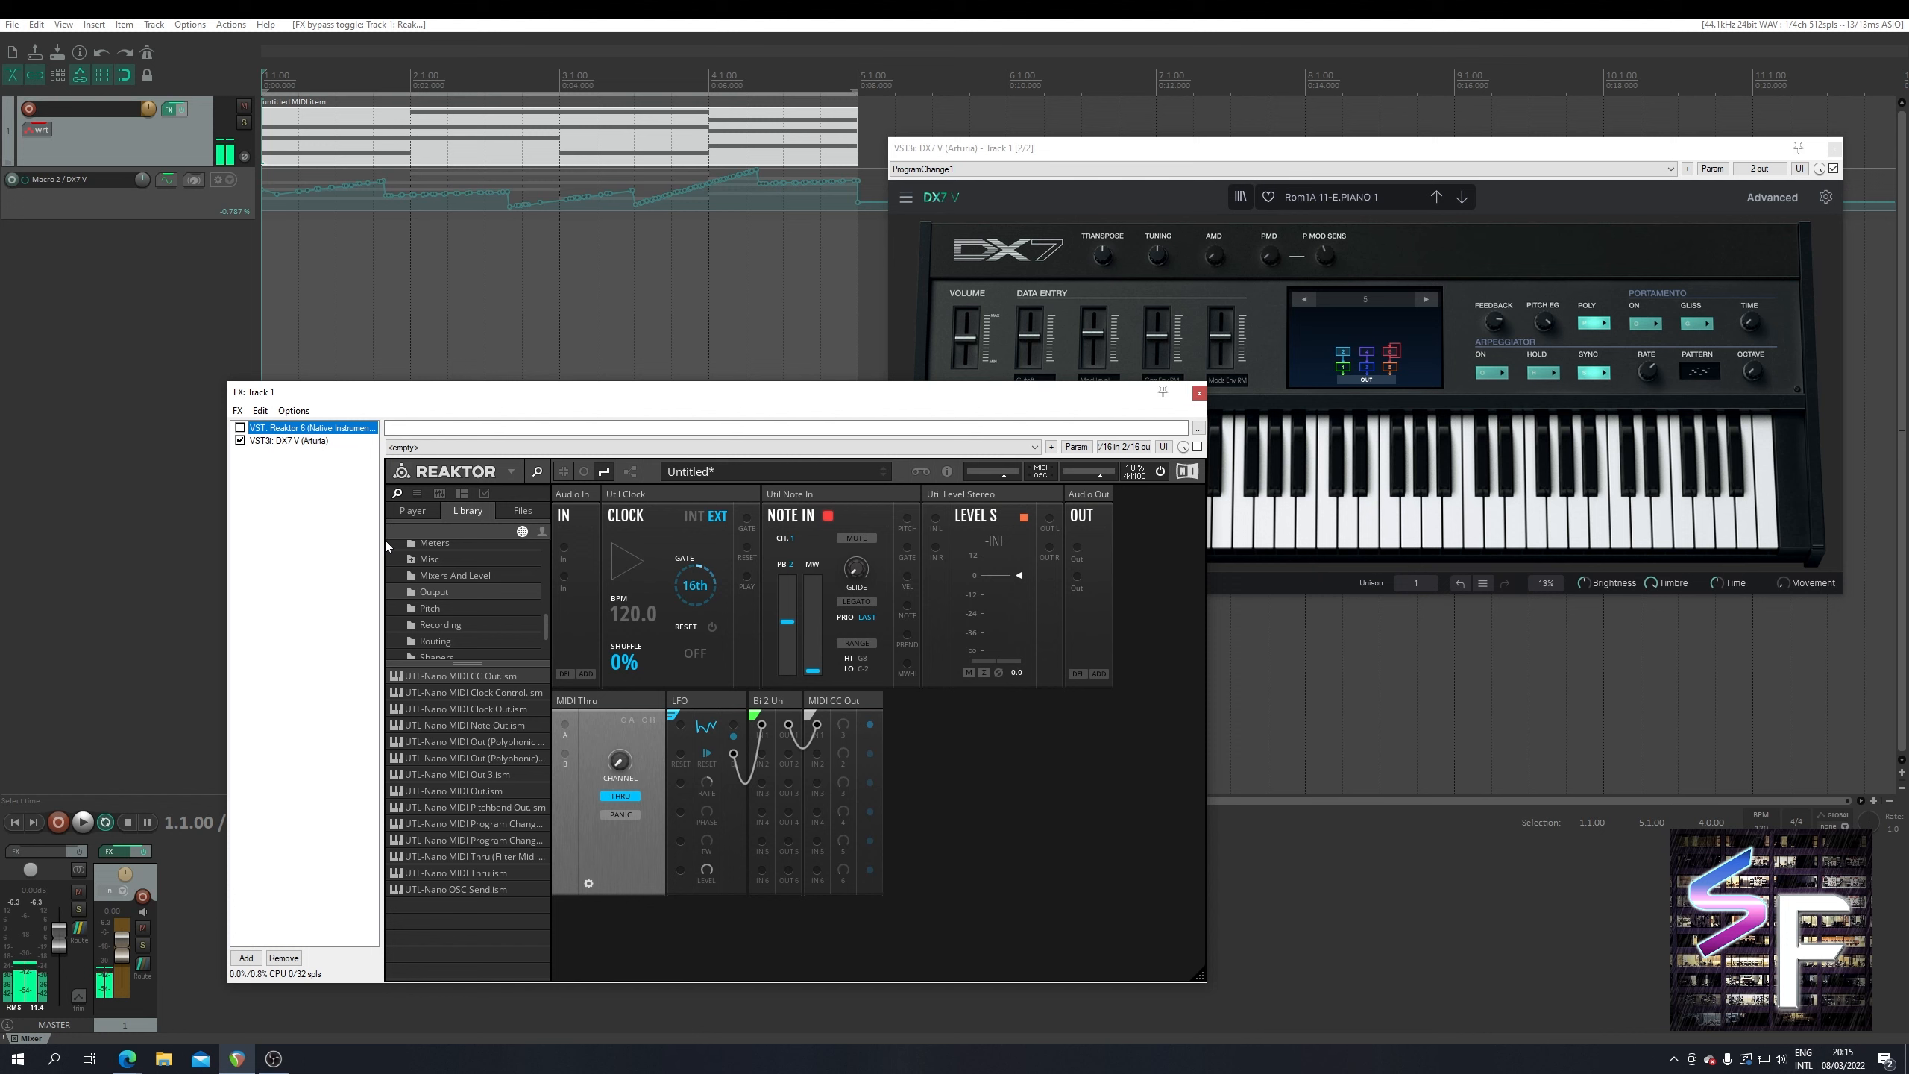
{"action": "left_click", "coordinate": [1491, 256]}
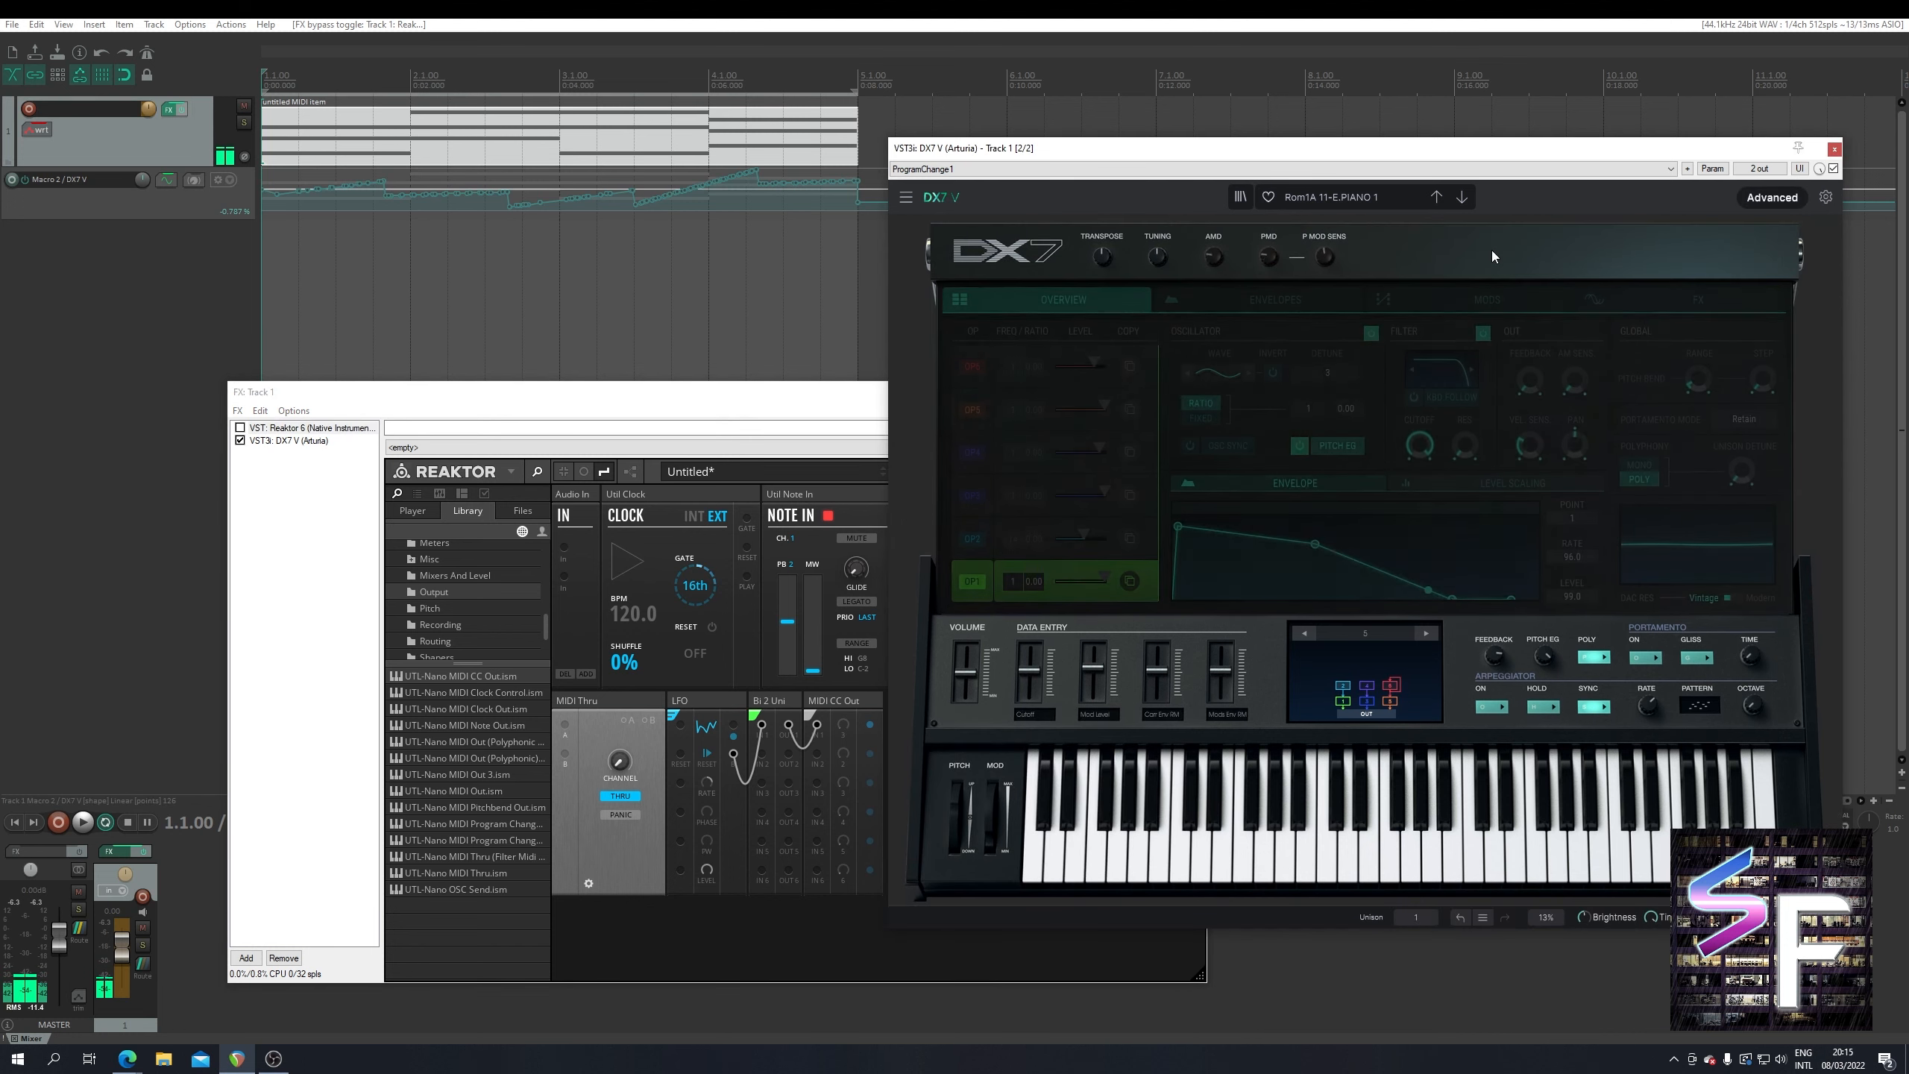
{"action": "left_click", "coordinate": [1491, 250]}
{"action": "left_click", "coordinate": [1051, 791]}
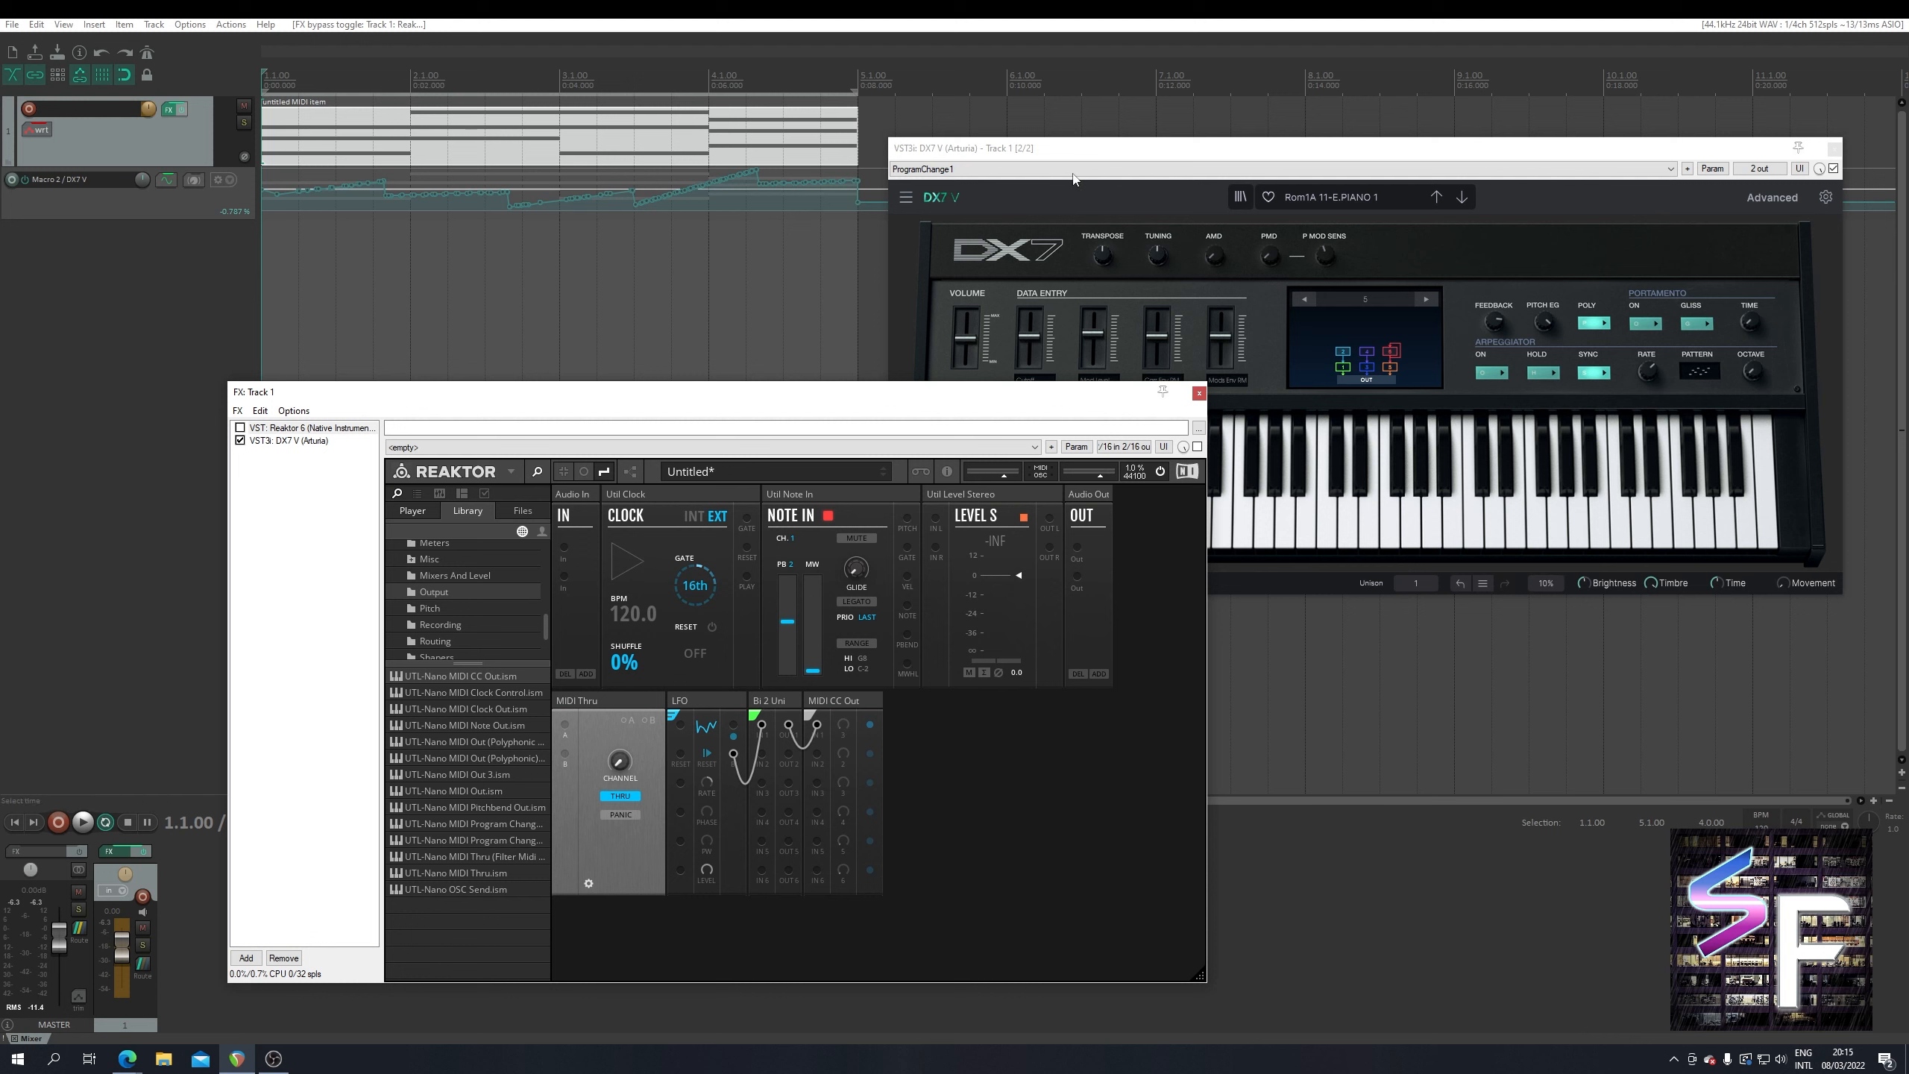
- Remove the MIDI CC 03 parameter link from the DX7 V's Macro 2
{"action": "left_click", "coordinate": [1091, 332]}
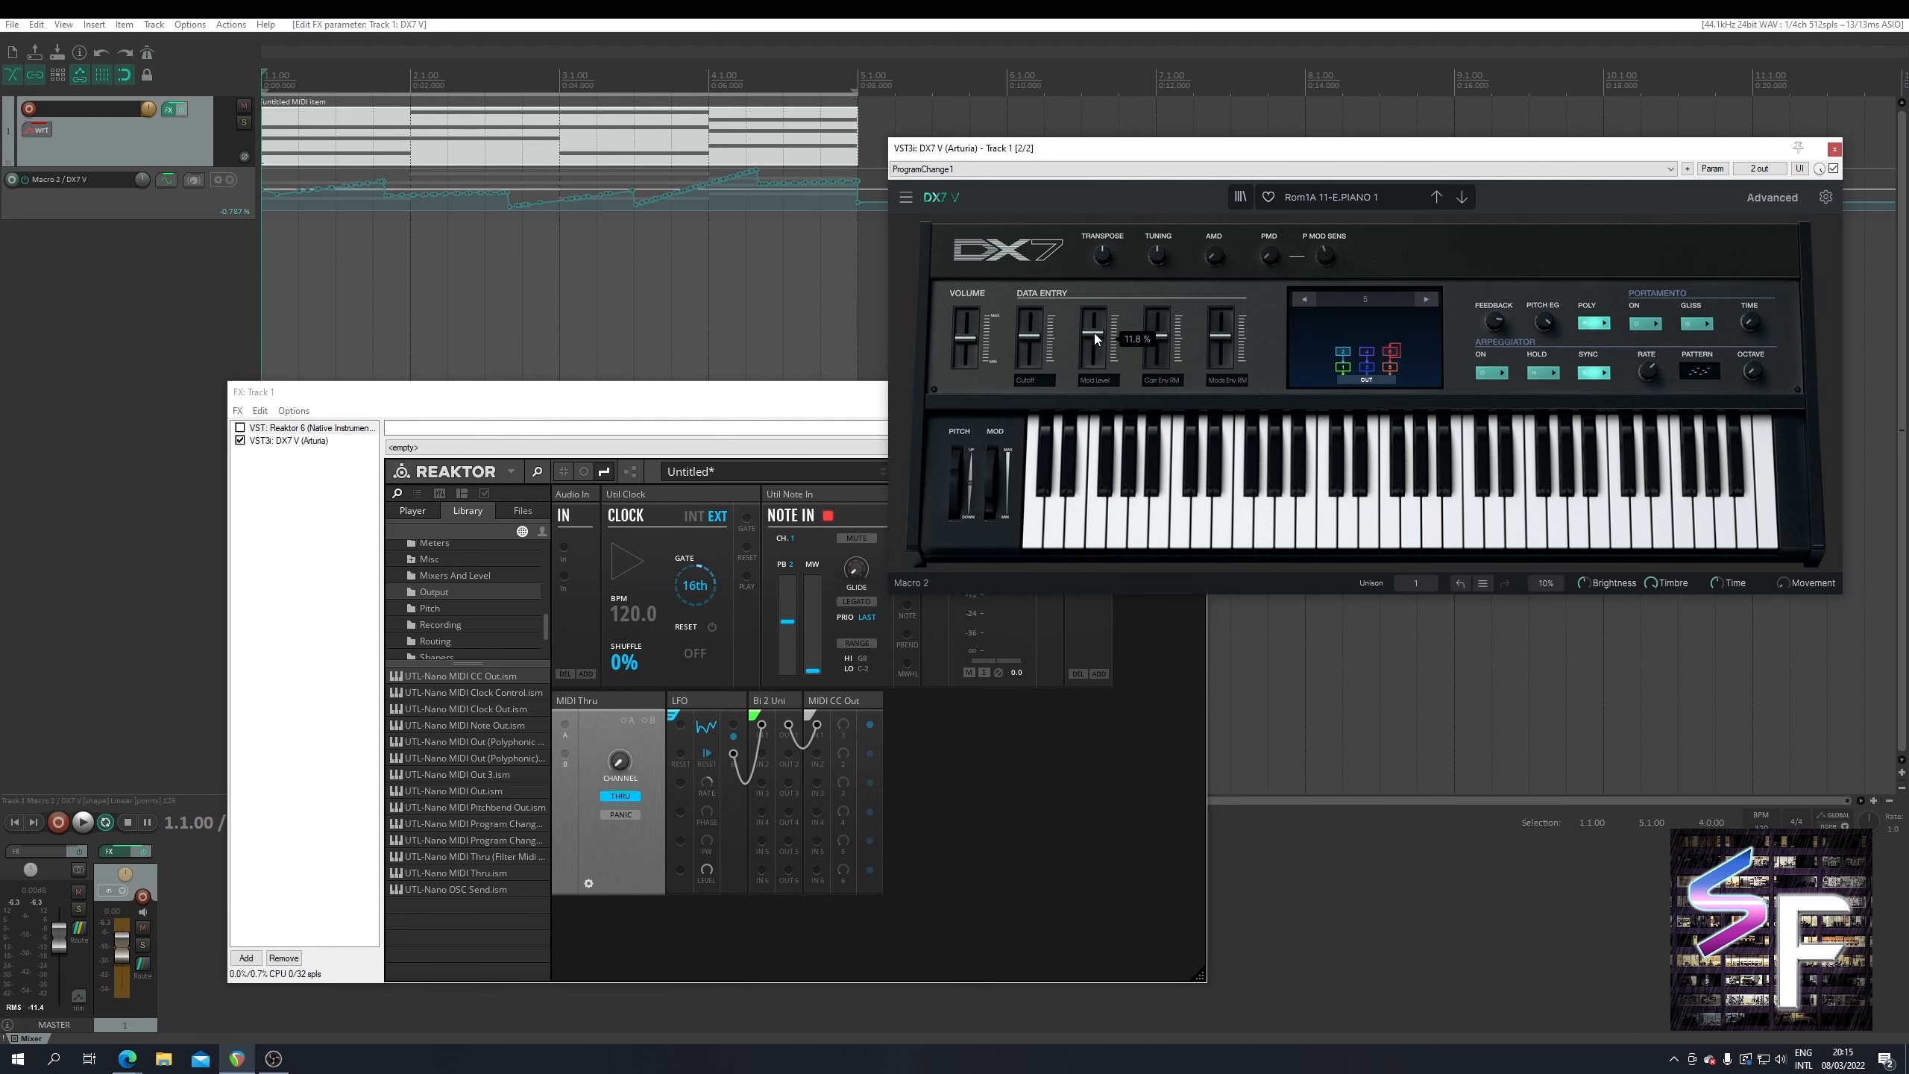
{"action": "left_click", "coordinate": [1767, 168]}
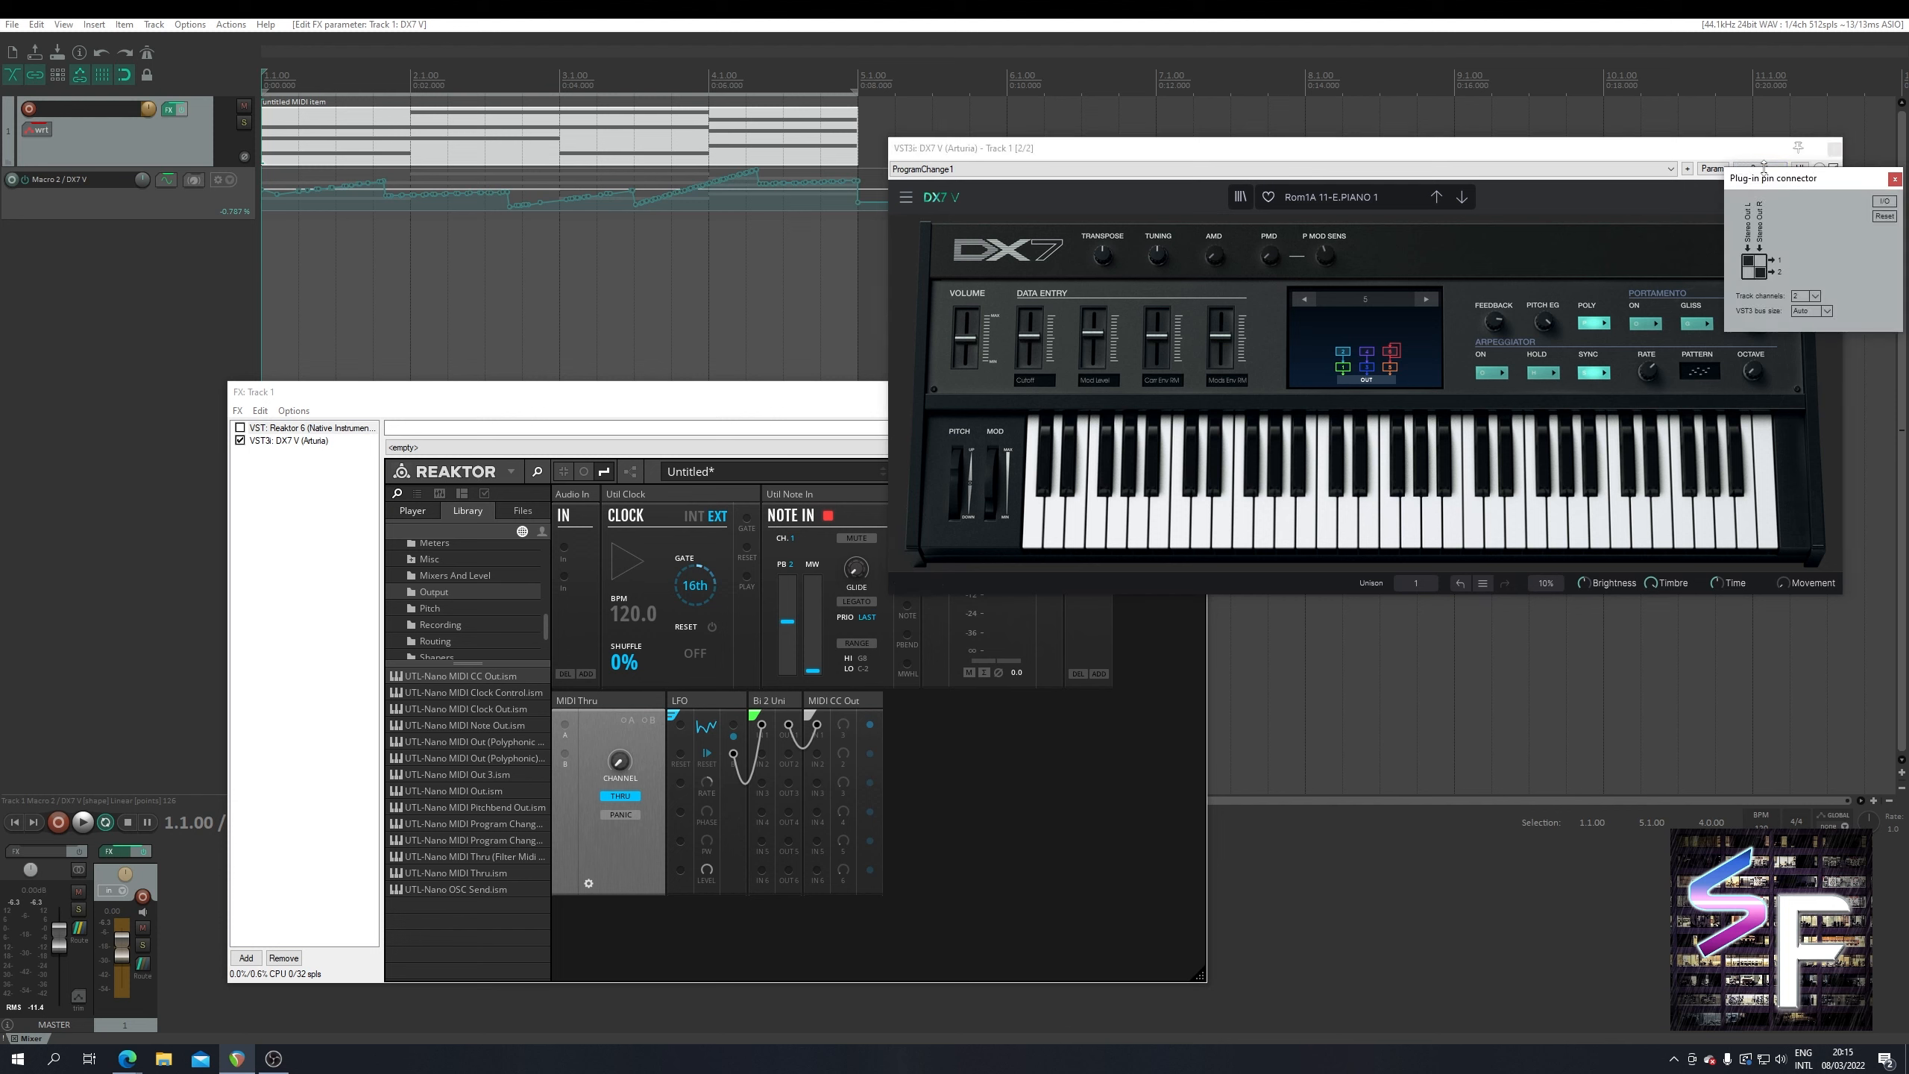
{"action": "key", "text": "Escape"}
{"action": "left_click", "coordinate": [1716, 170]}
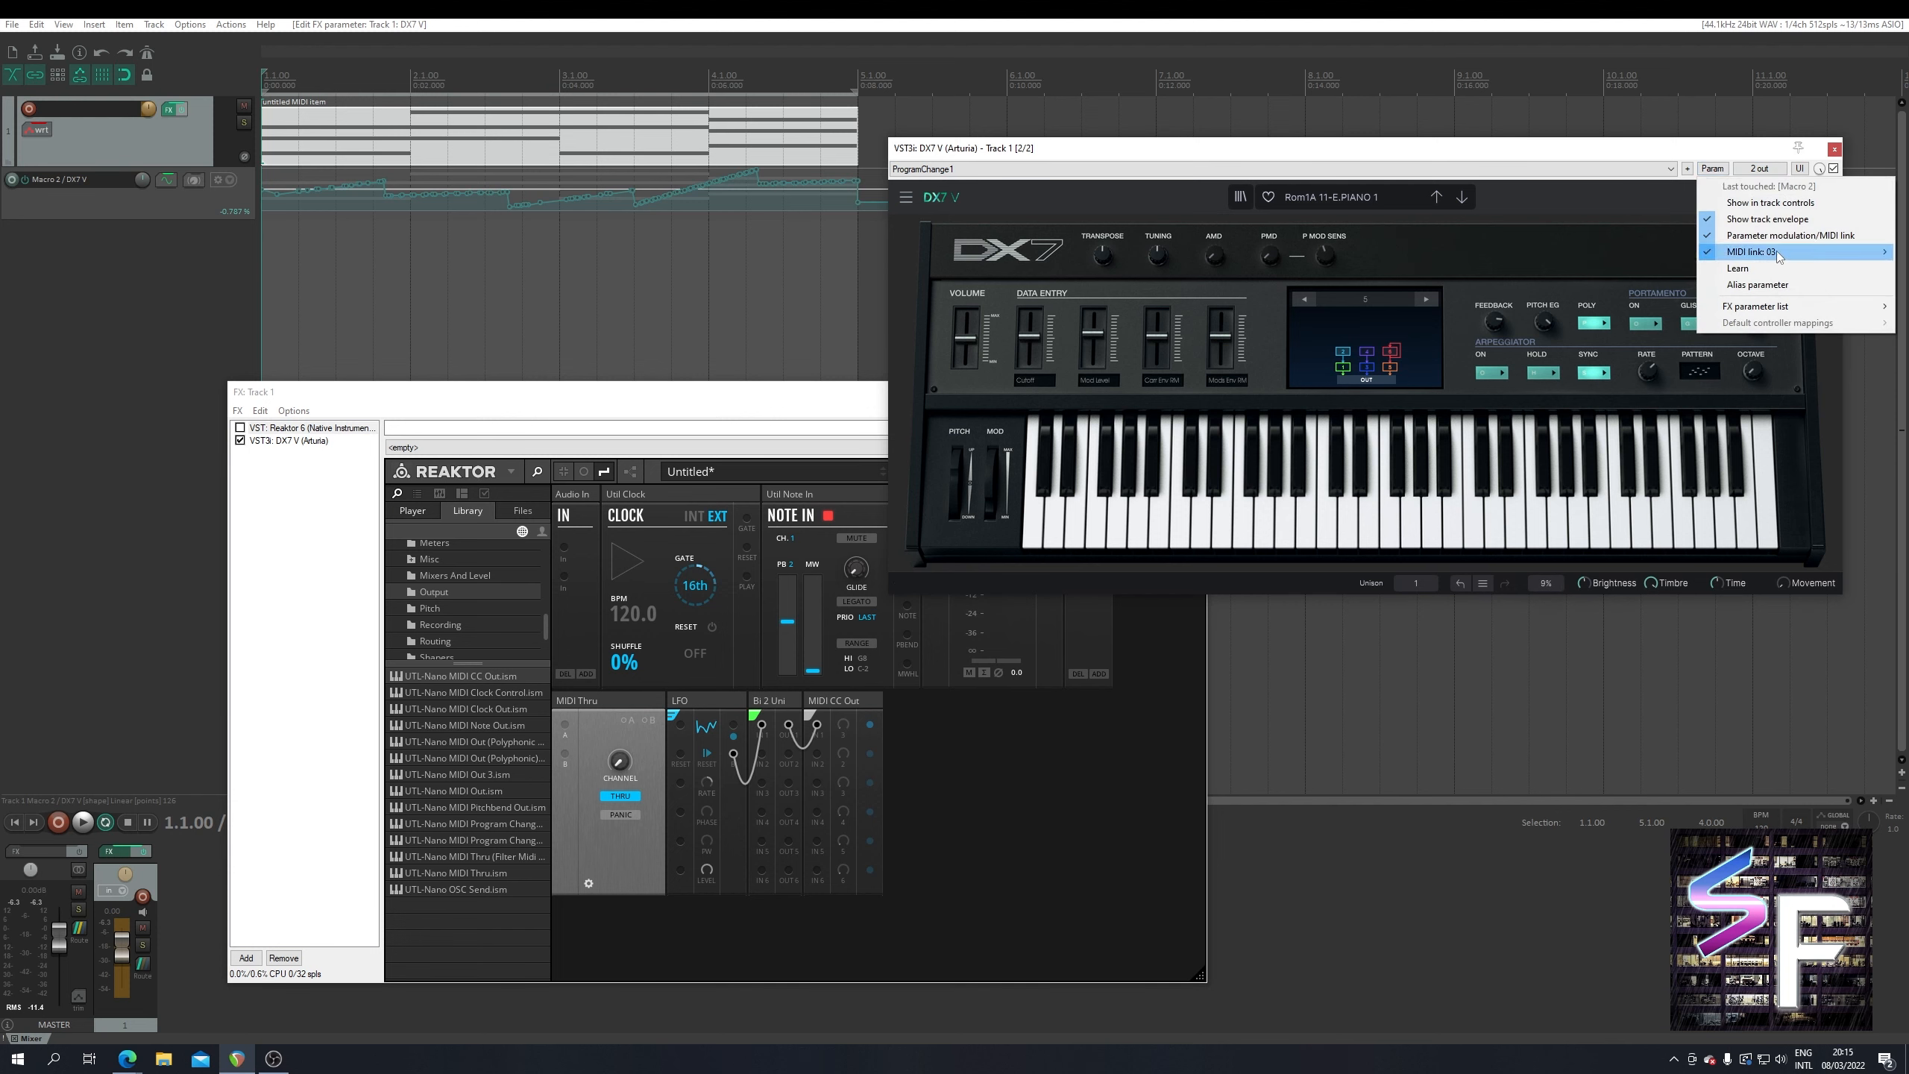
{"action": "mouse_move", "coordinate": [1781, 254]}
{"action": "mouse_move", "coordinate": [1620, 282]}
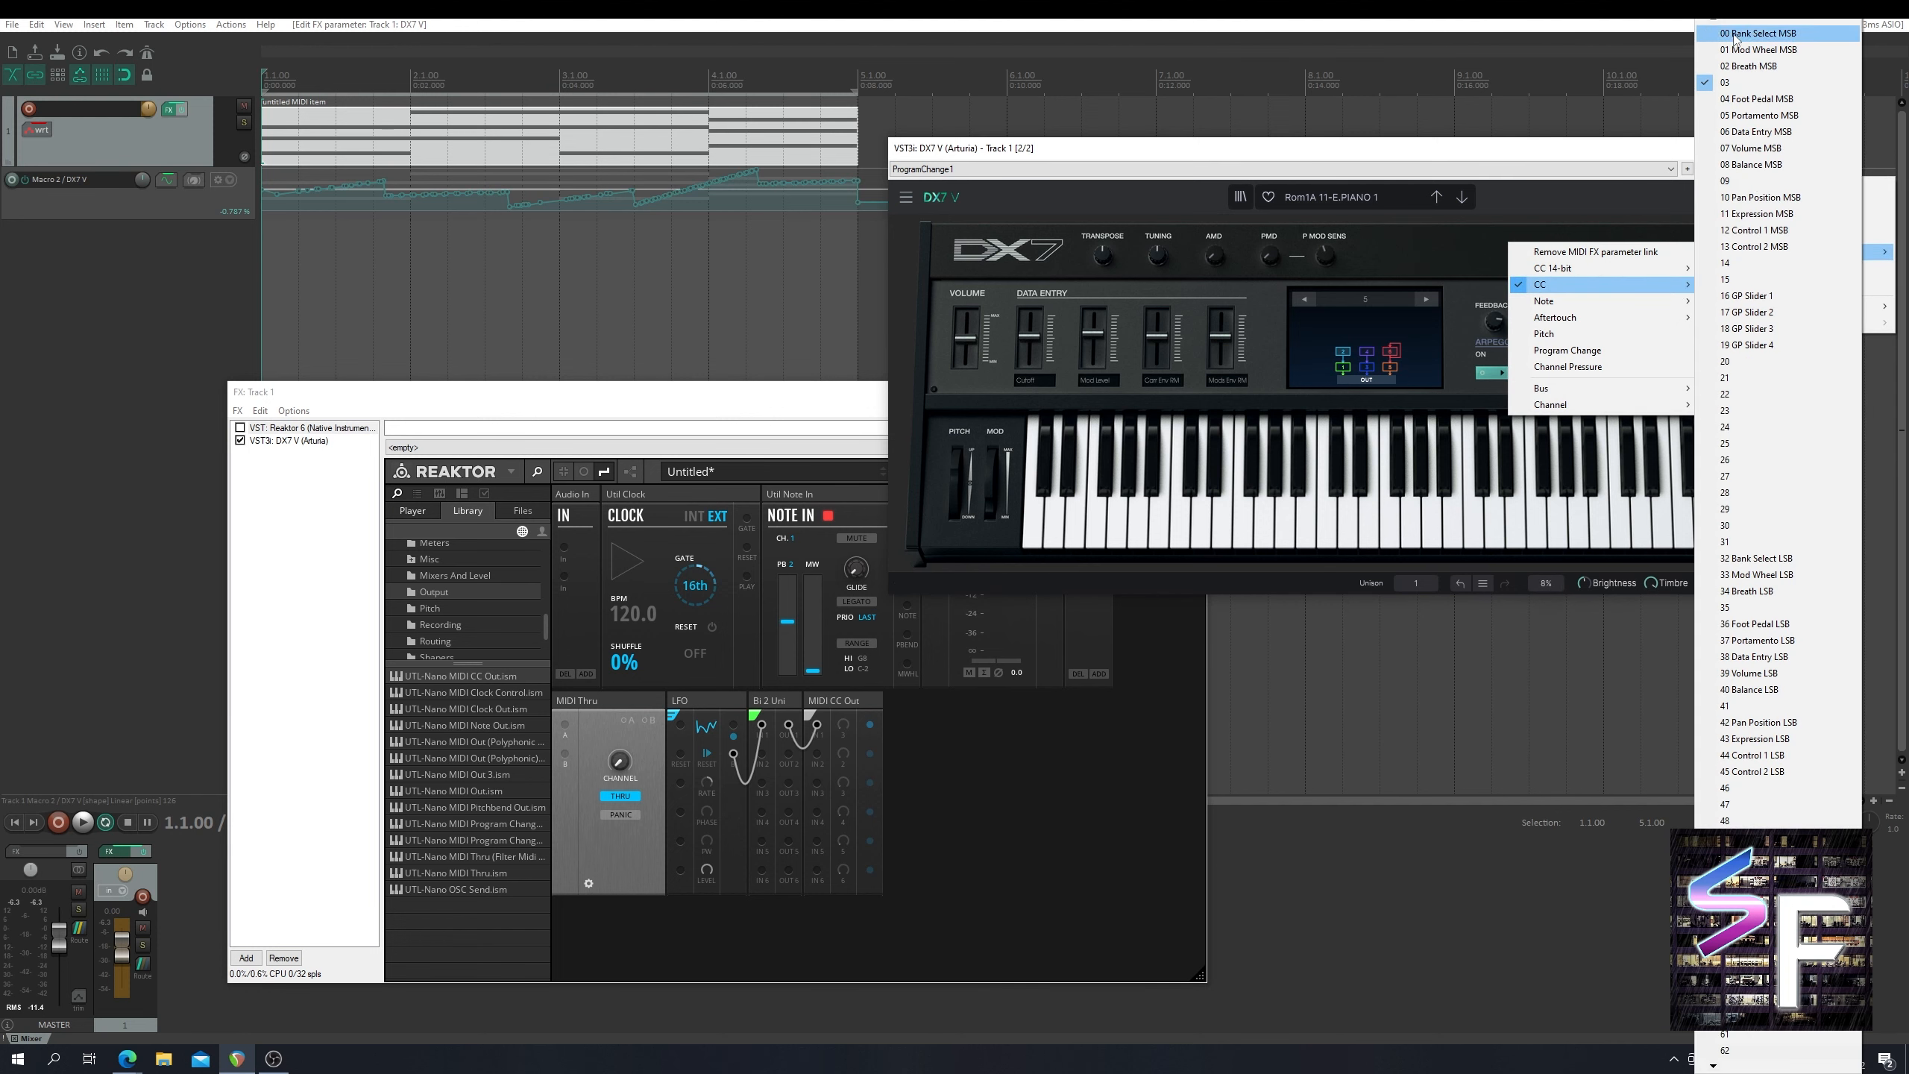
{"action": "left_click", "coordinate": [1609, 252]}
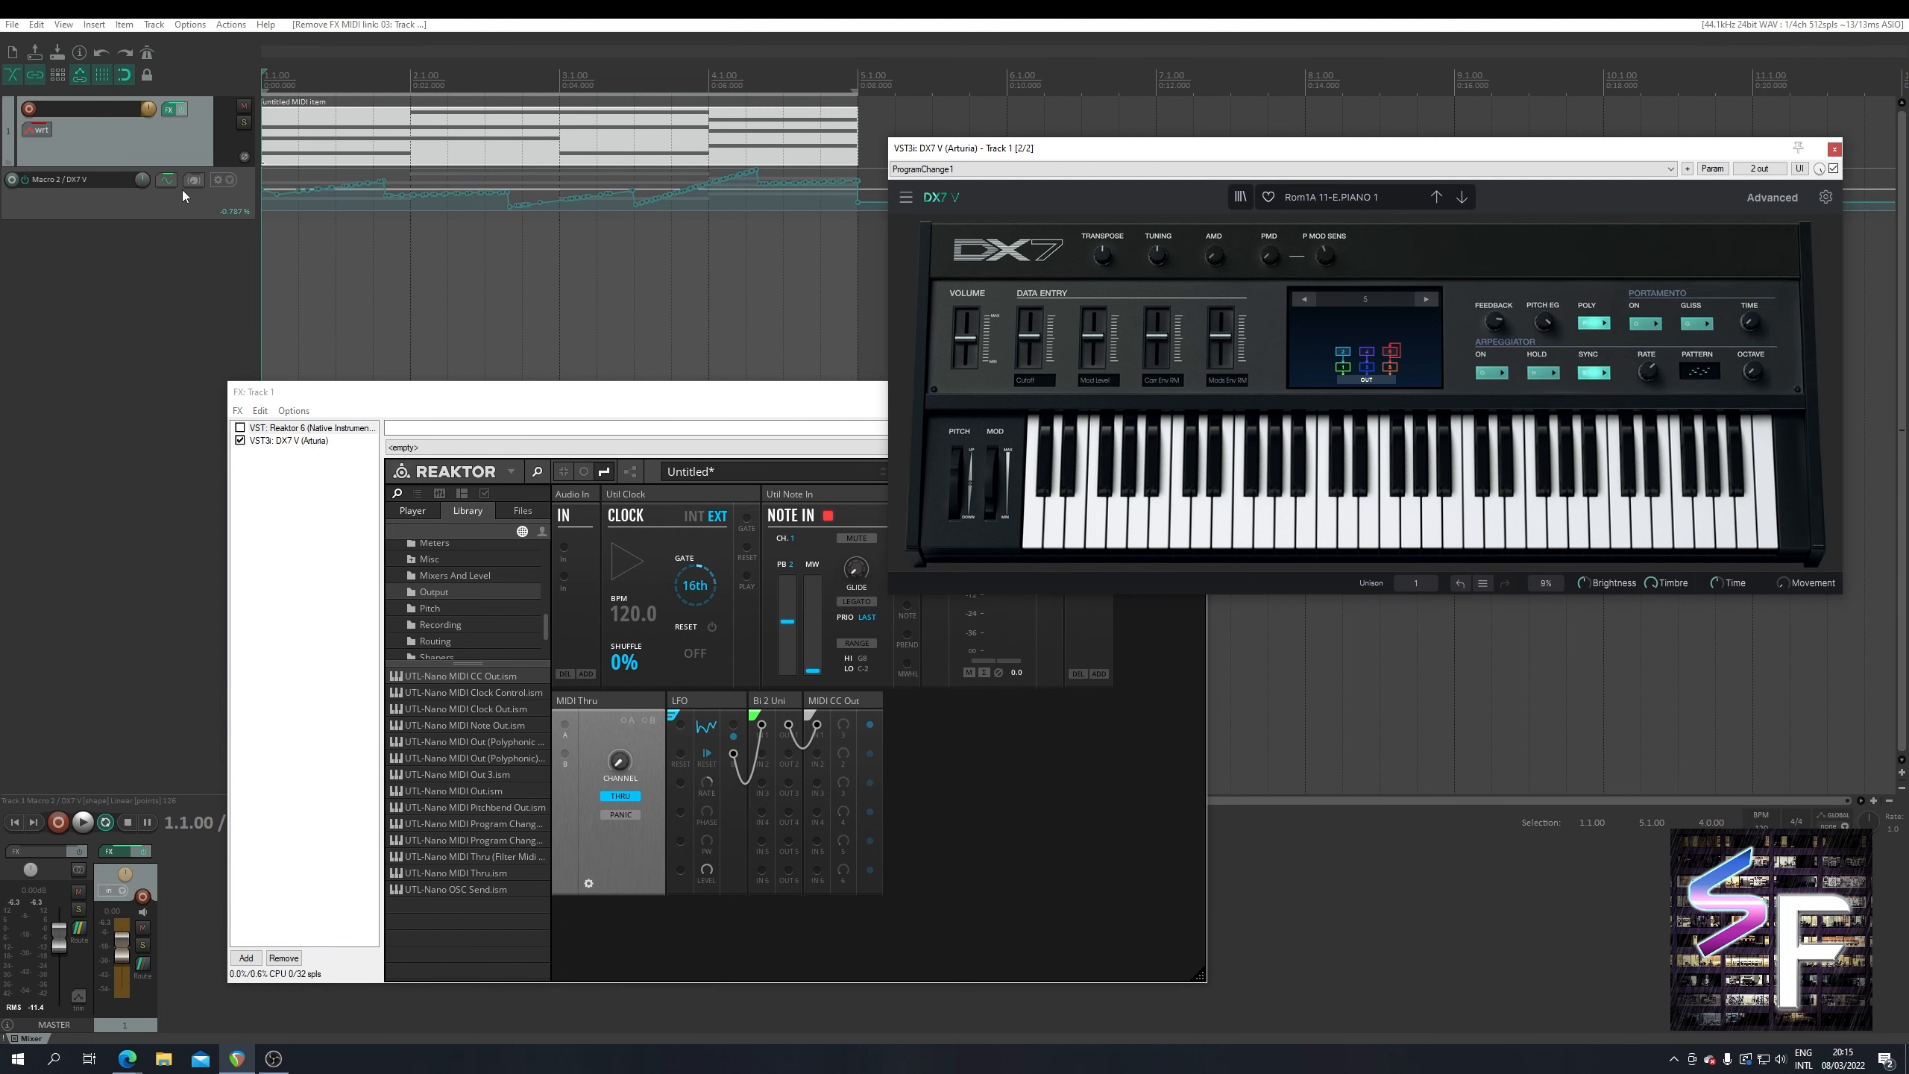
- Add the VST3 Faturator to Track 1 after the DX7 V and set its Drive and Fuzz to 0 %
{"action": "left_click", "coordinate": [107, 275]}
{"action": "double_click", "coordinate": [366, 562]}
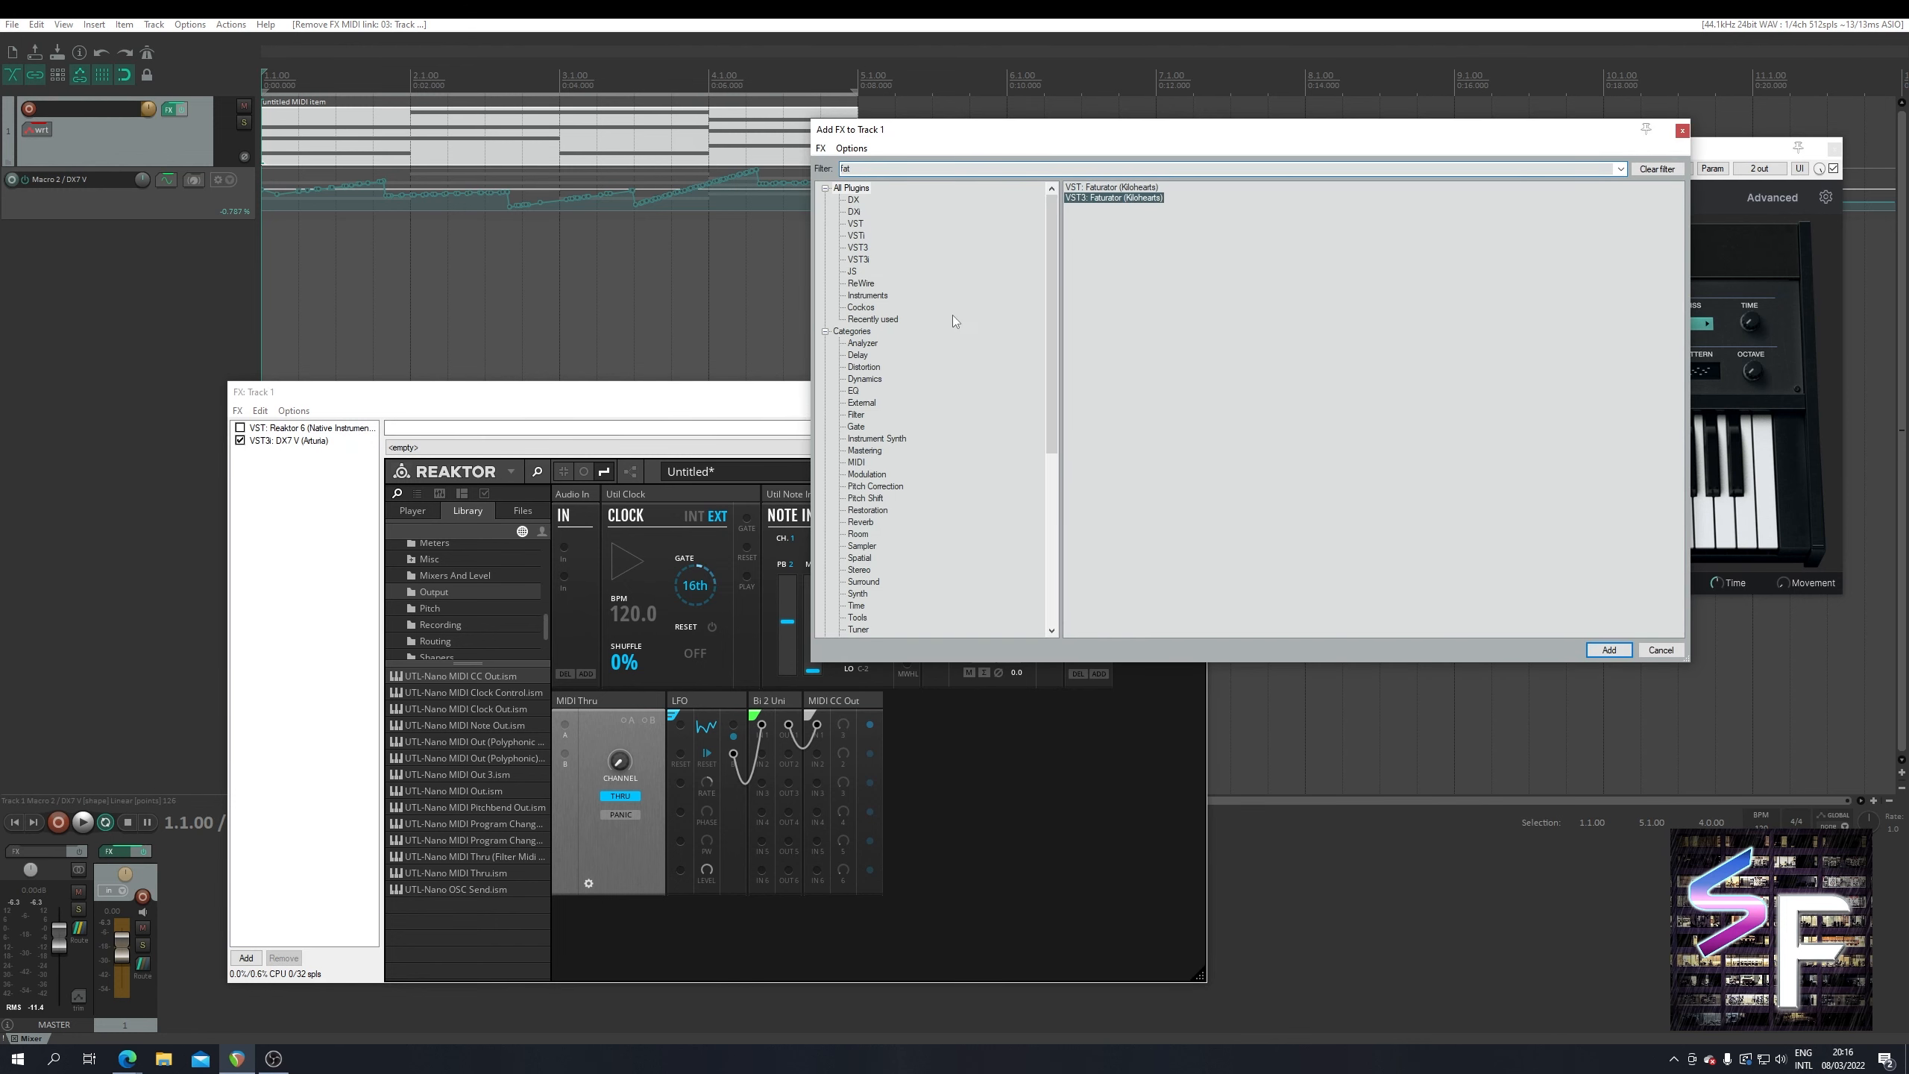
{"action": "key", "text": "Return"}
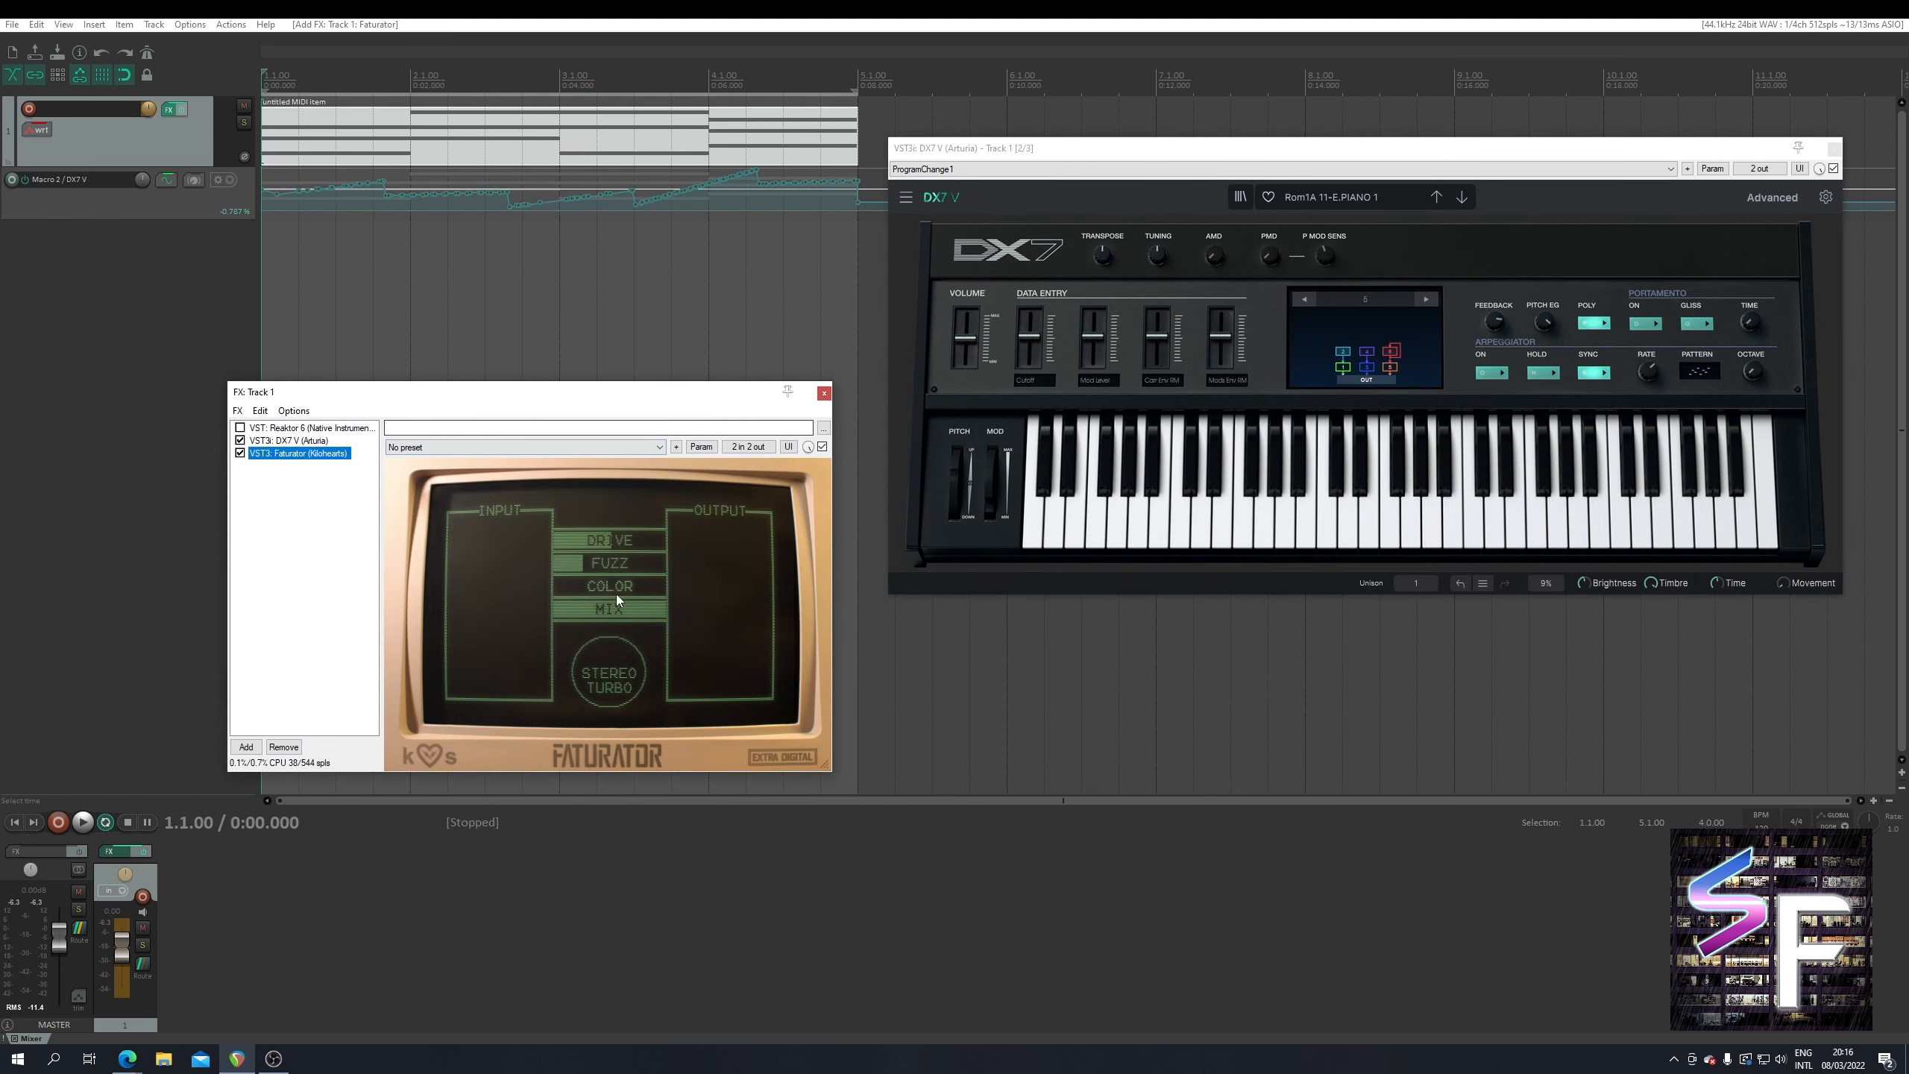
{"action": "left_click_drag", "start_coordinate": [601, 544], "coordinate": [527, 572]}
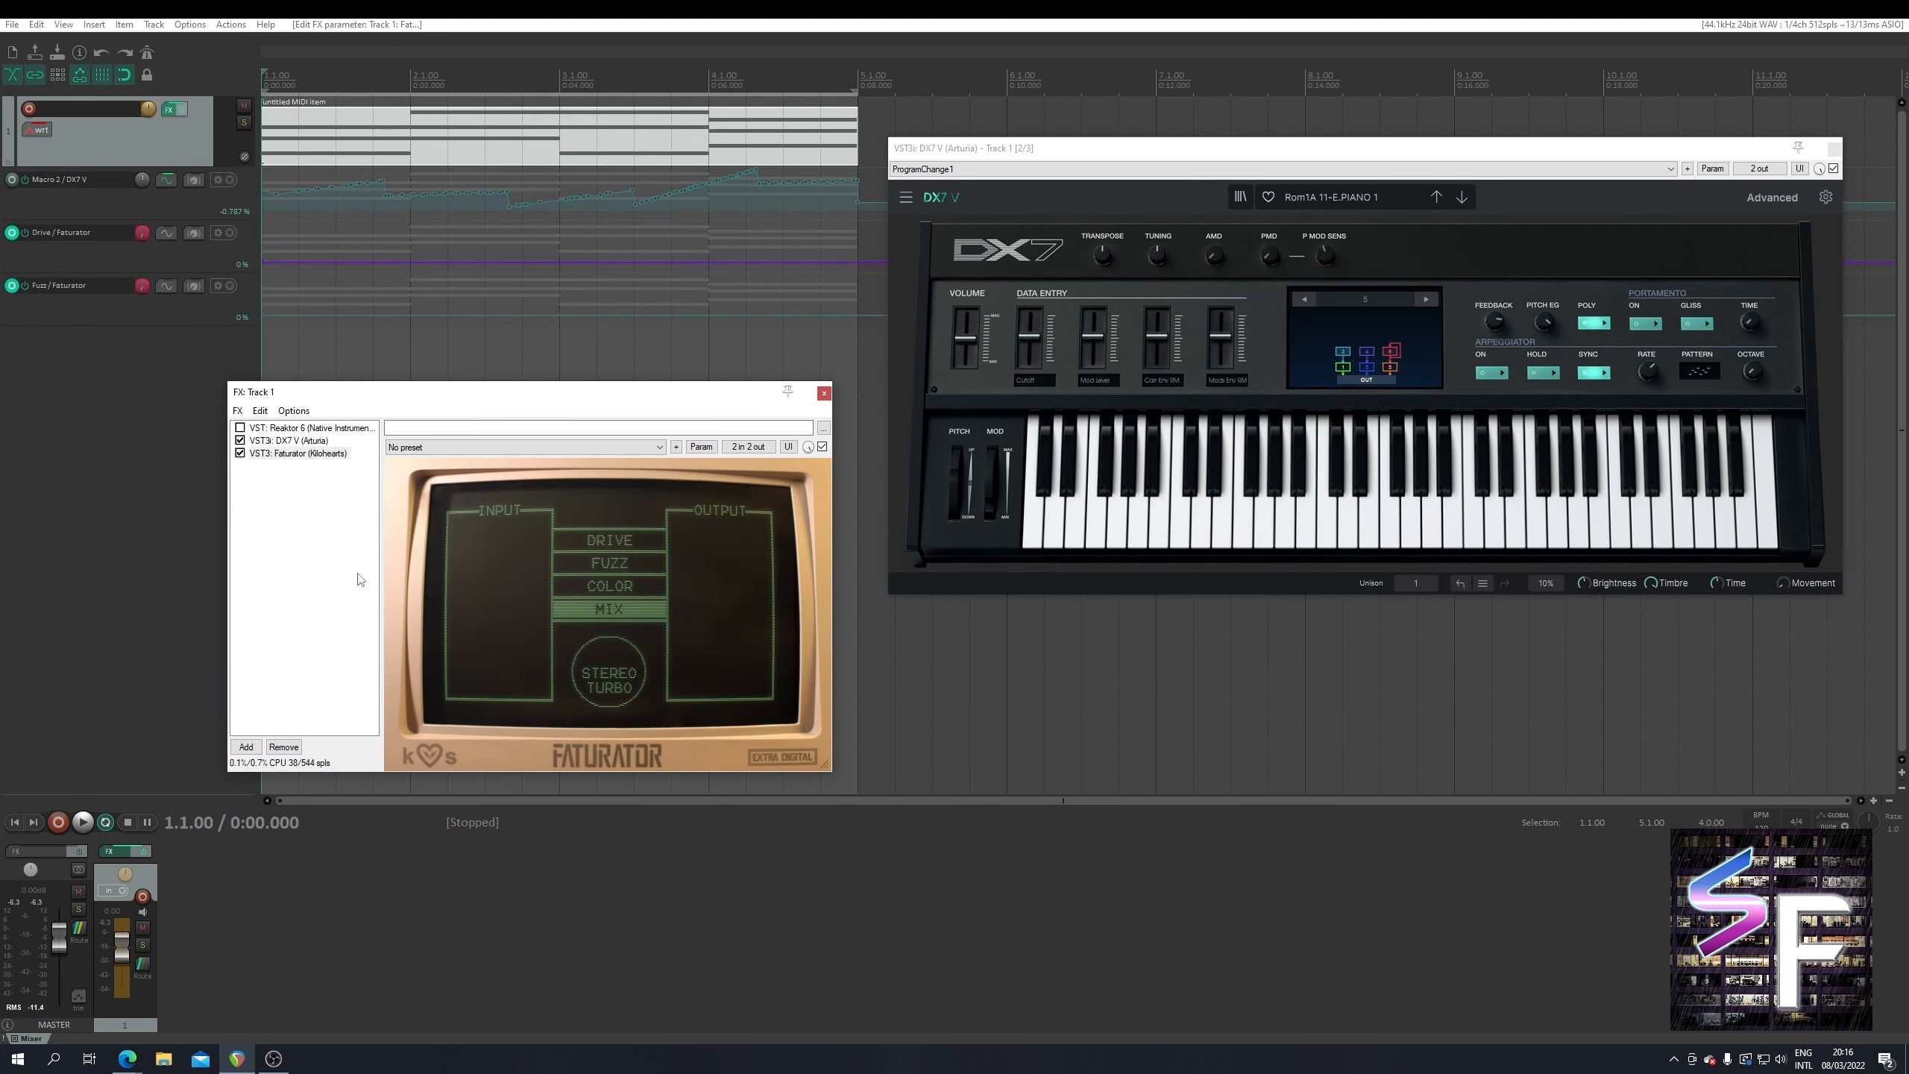
- Disarm the Faturator's Drive envelope and remove its Fuzz envelope from Track 1
{"action": "left_click", "coordinate": [11, 232]}
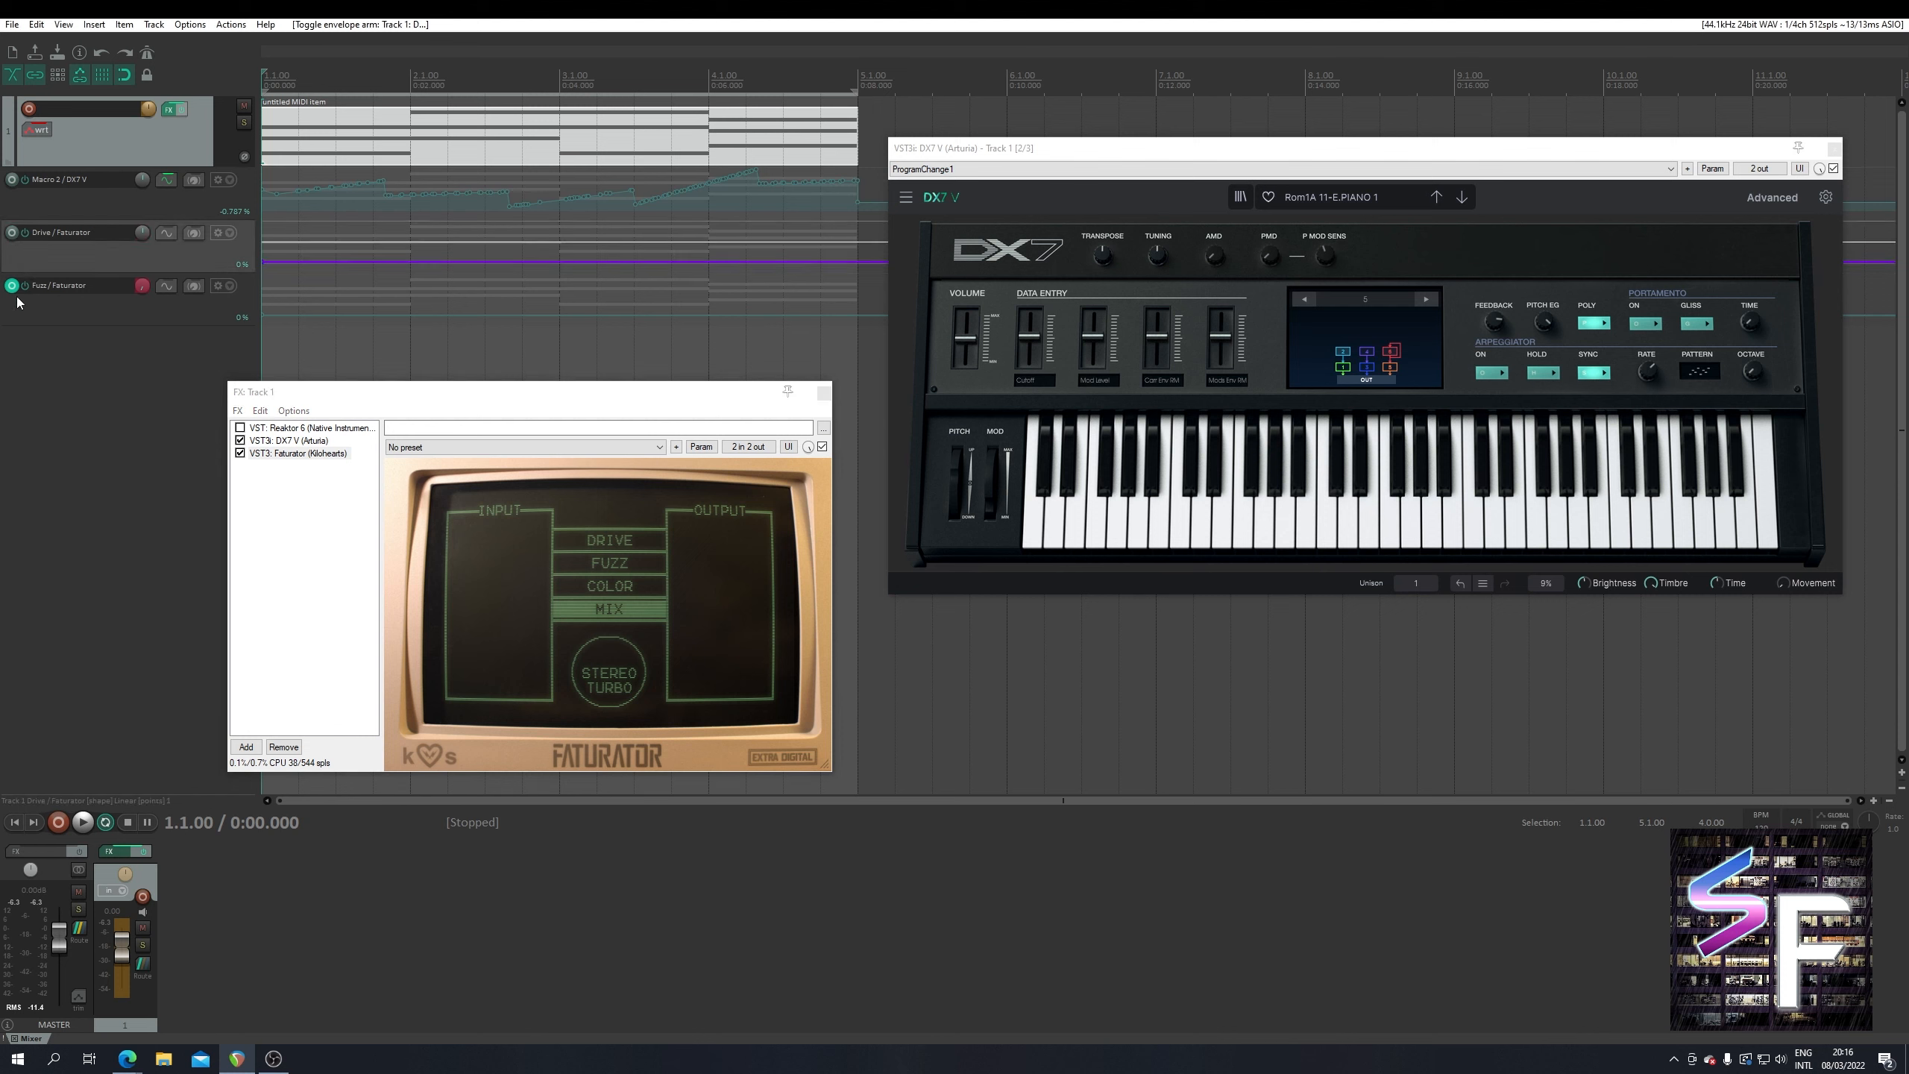
{"action": "right_click", "coordinate": [83, 300]}
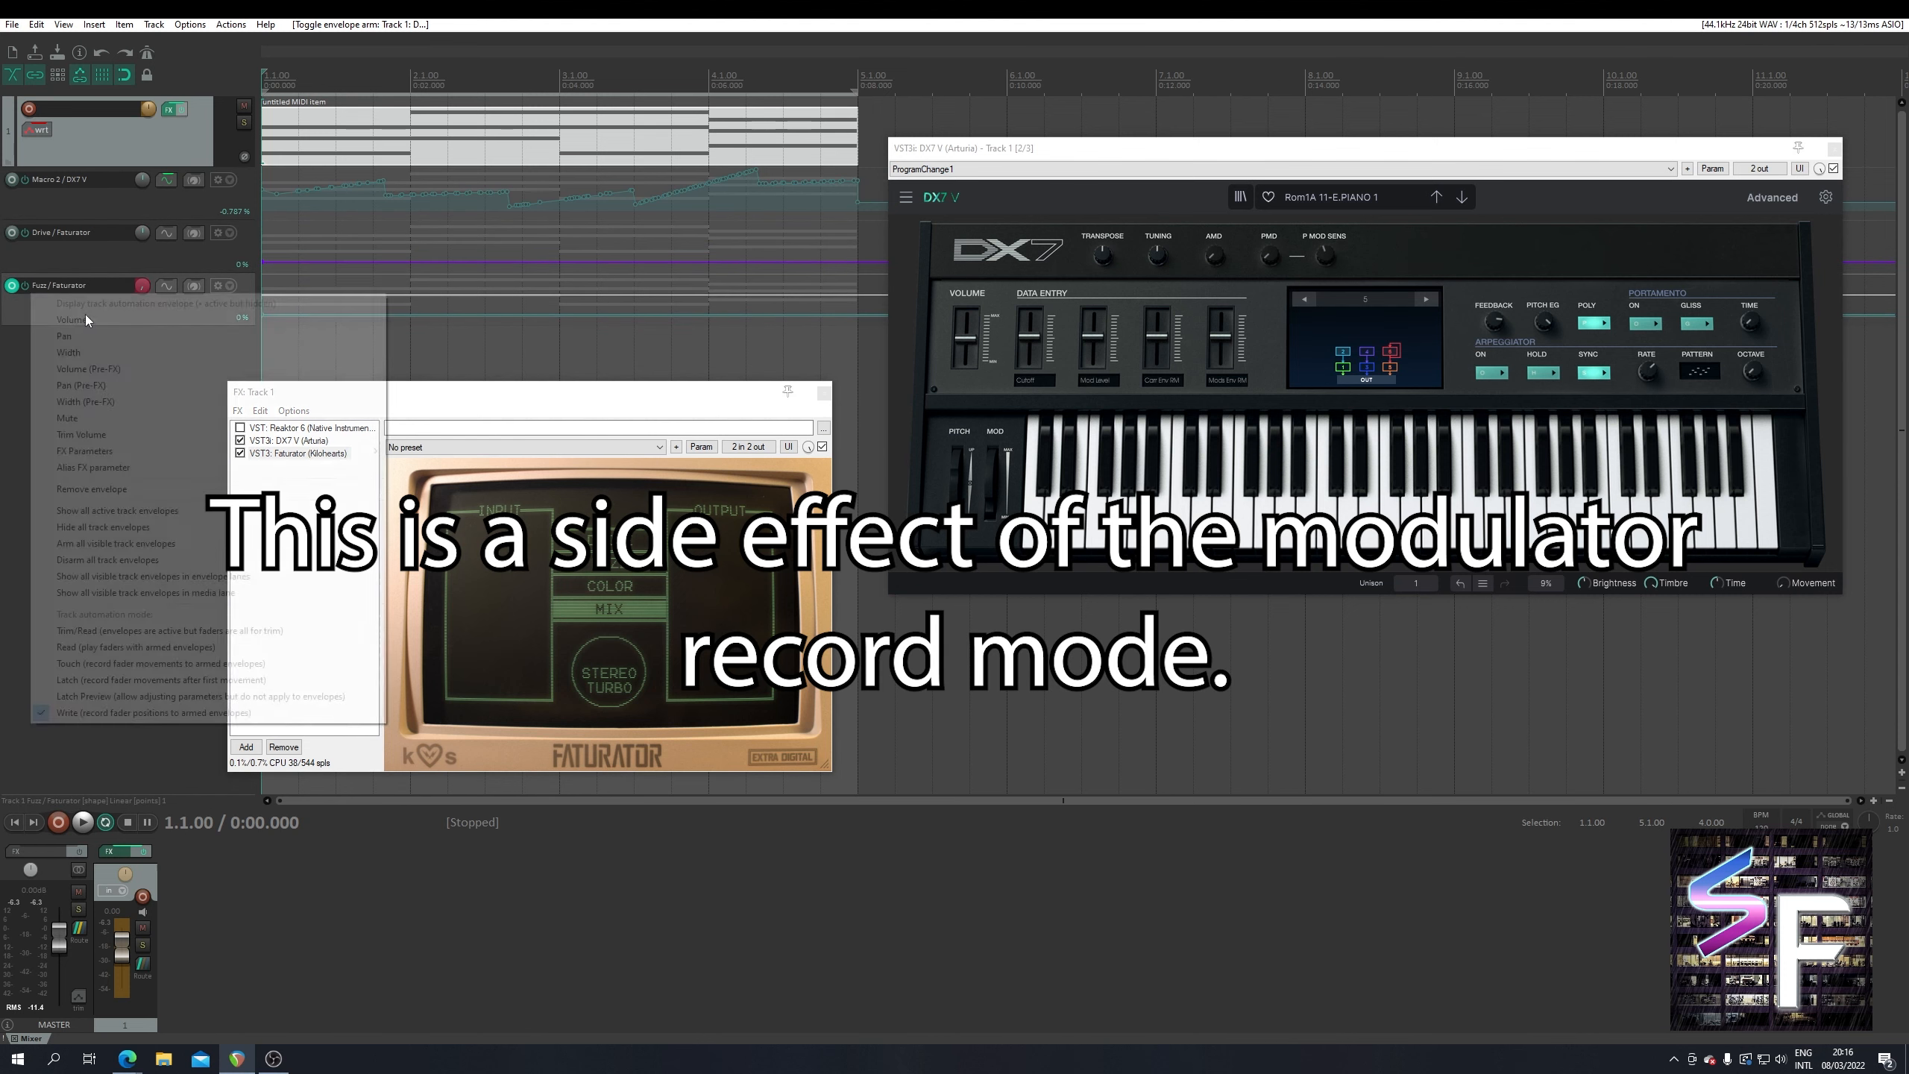
{"action": "left_click", "coordinate": [92, 488]}
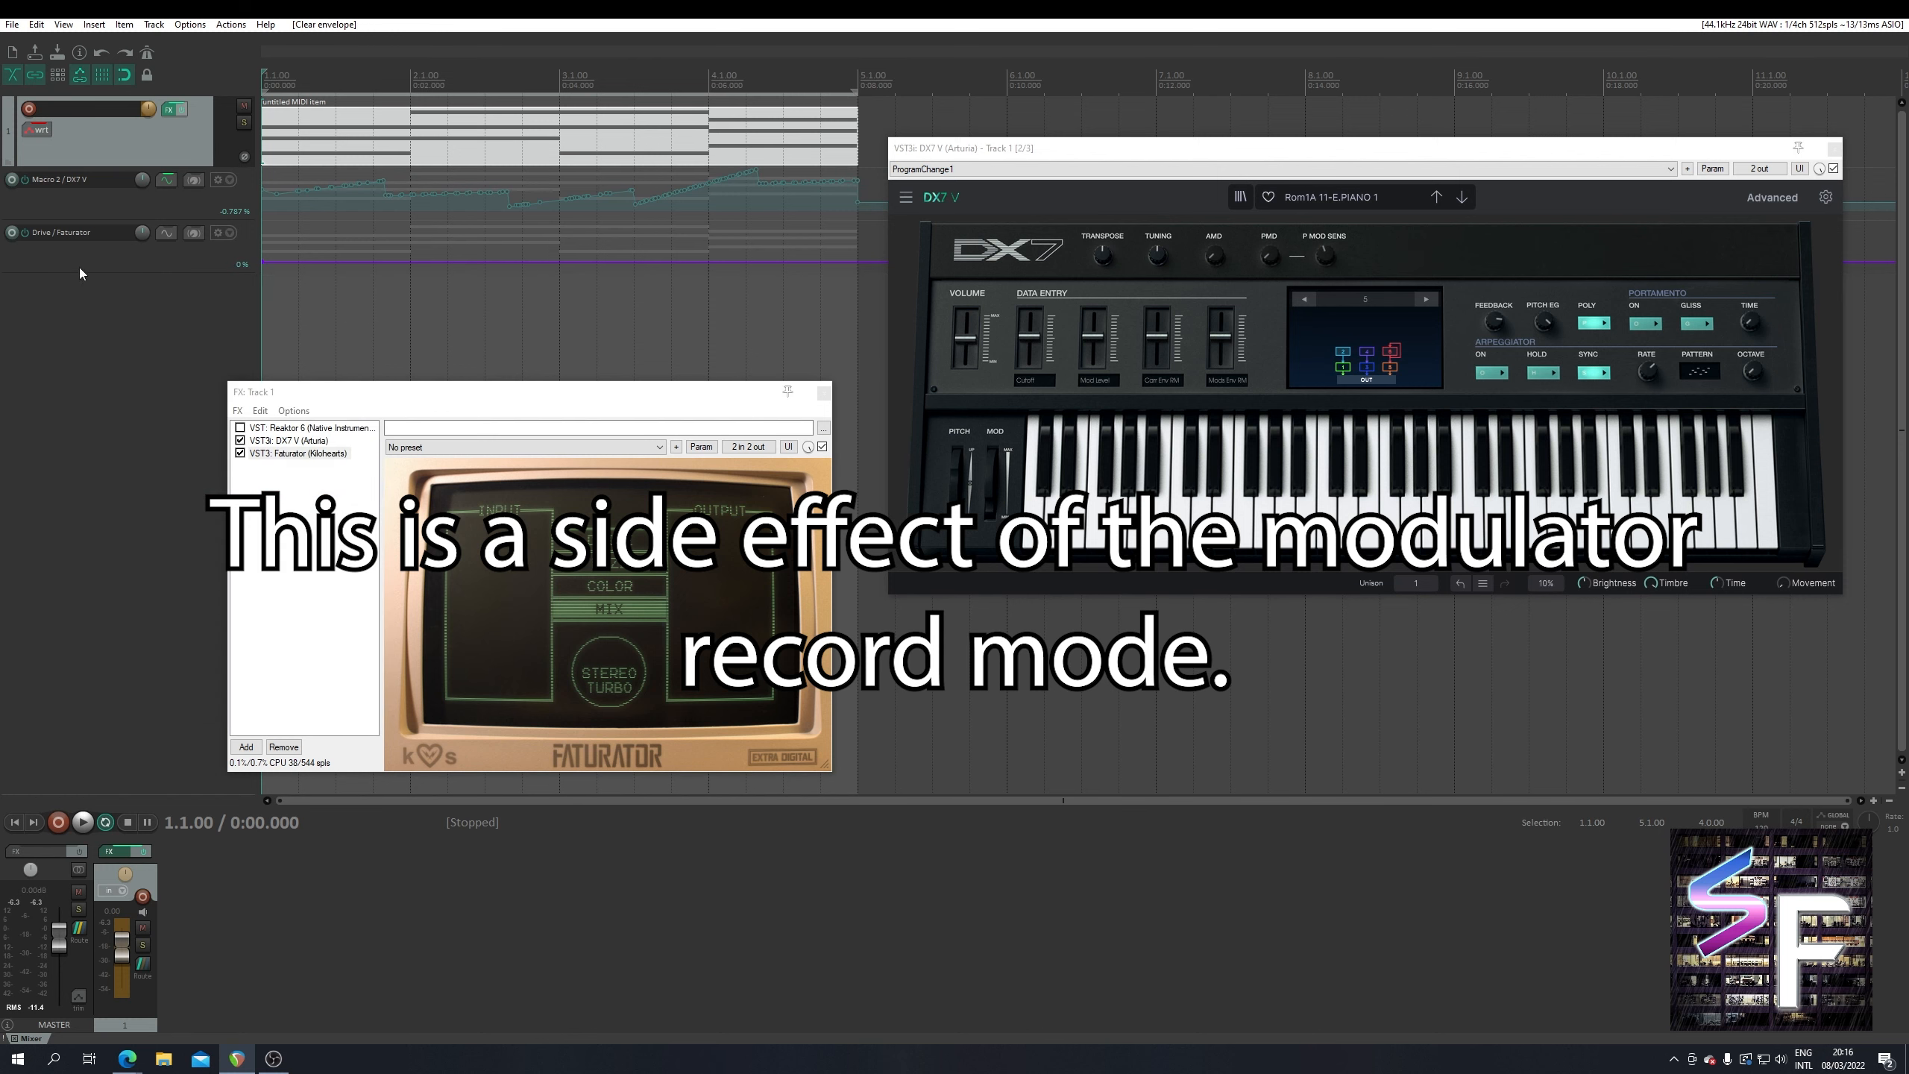
- Link the Faturator's Drive parameter to MIDI CC 03
{"action": "left_click_drag", "start_coordinate": [428, 395], "coordinate": [442, 332]}
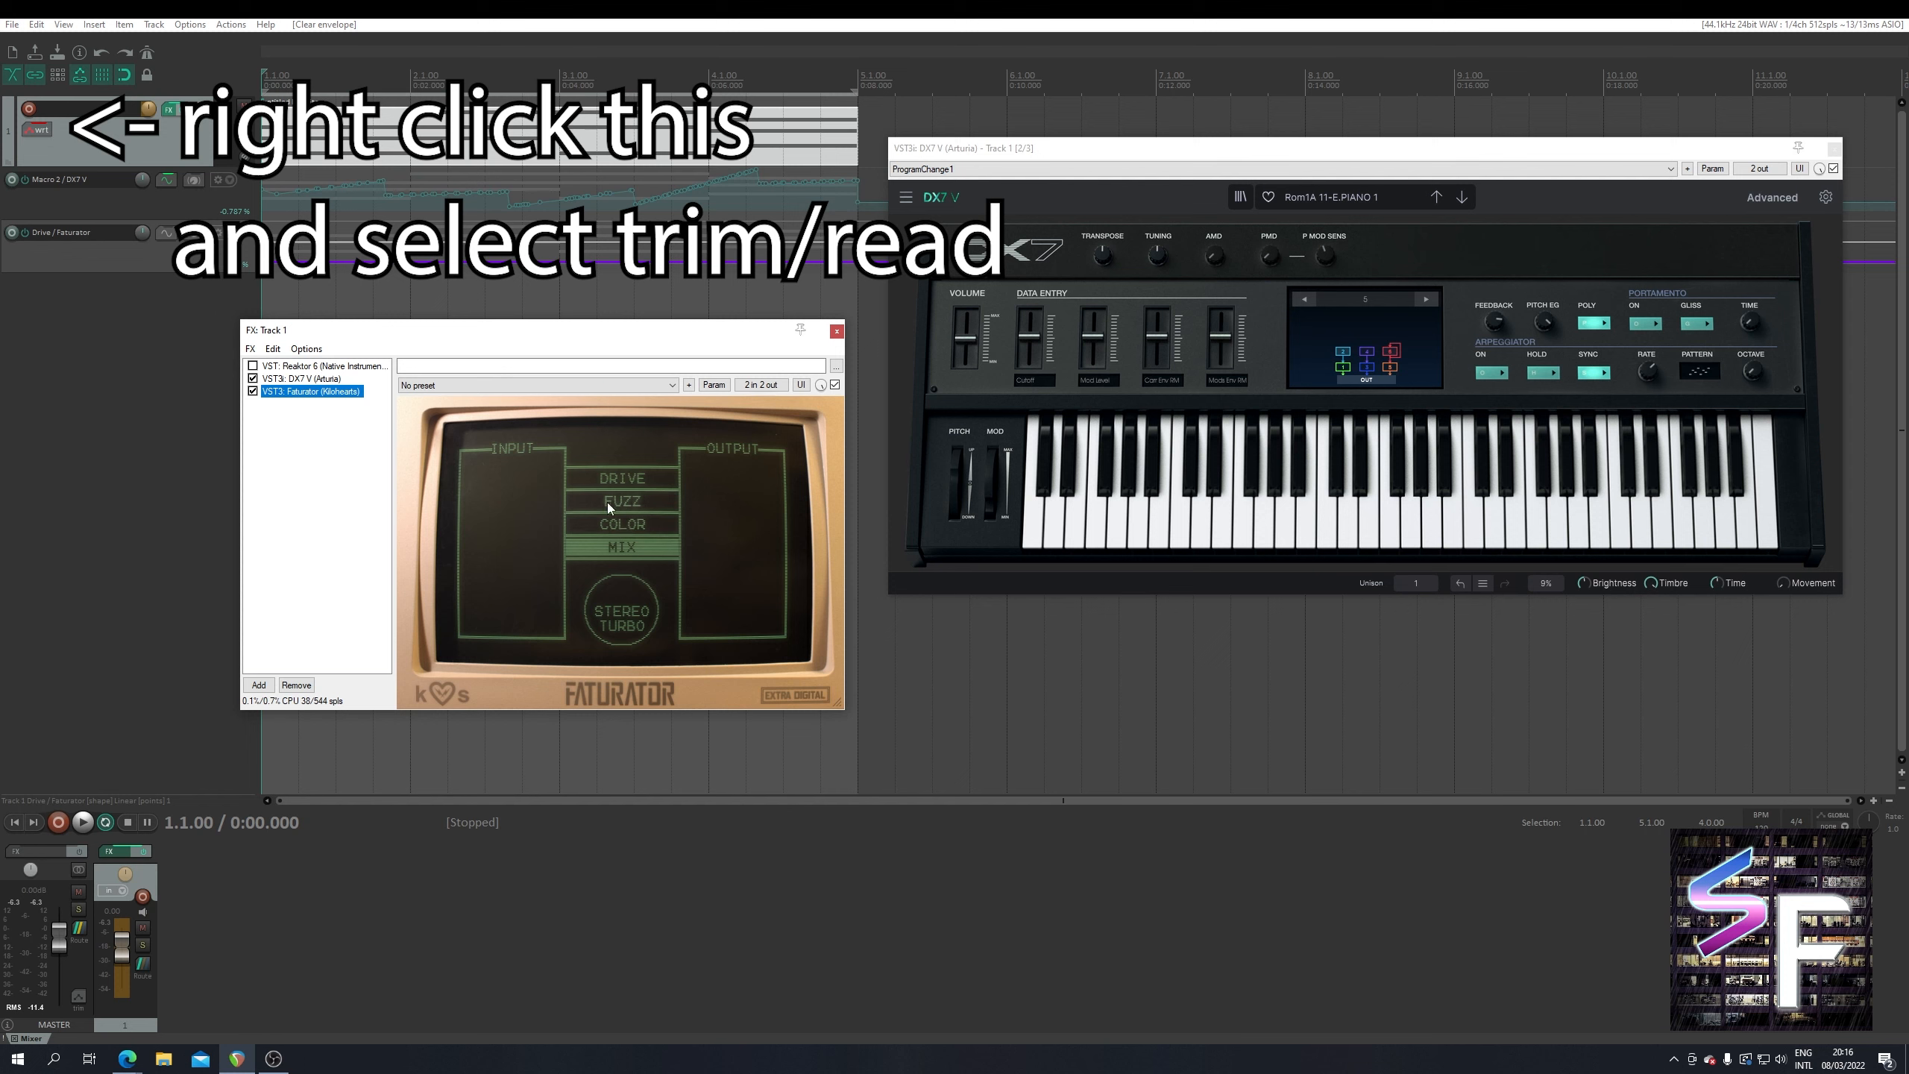
{"action": "left_click", "coordinate": [612, 477]}
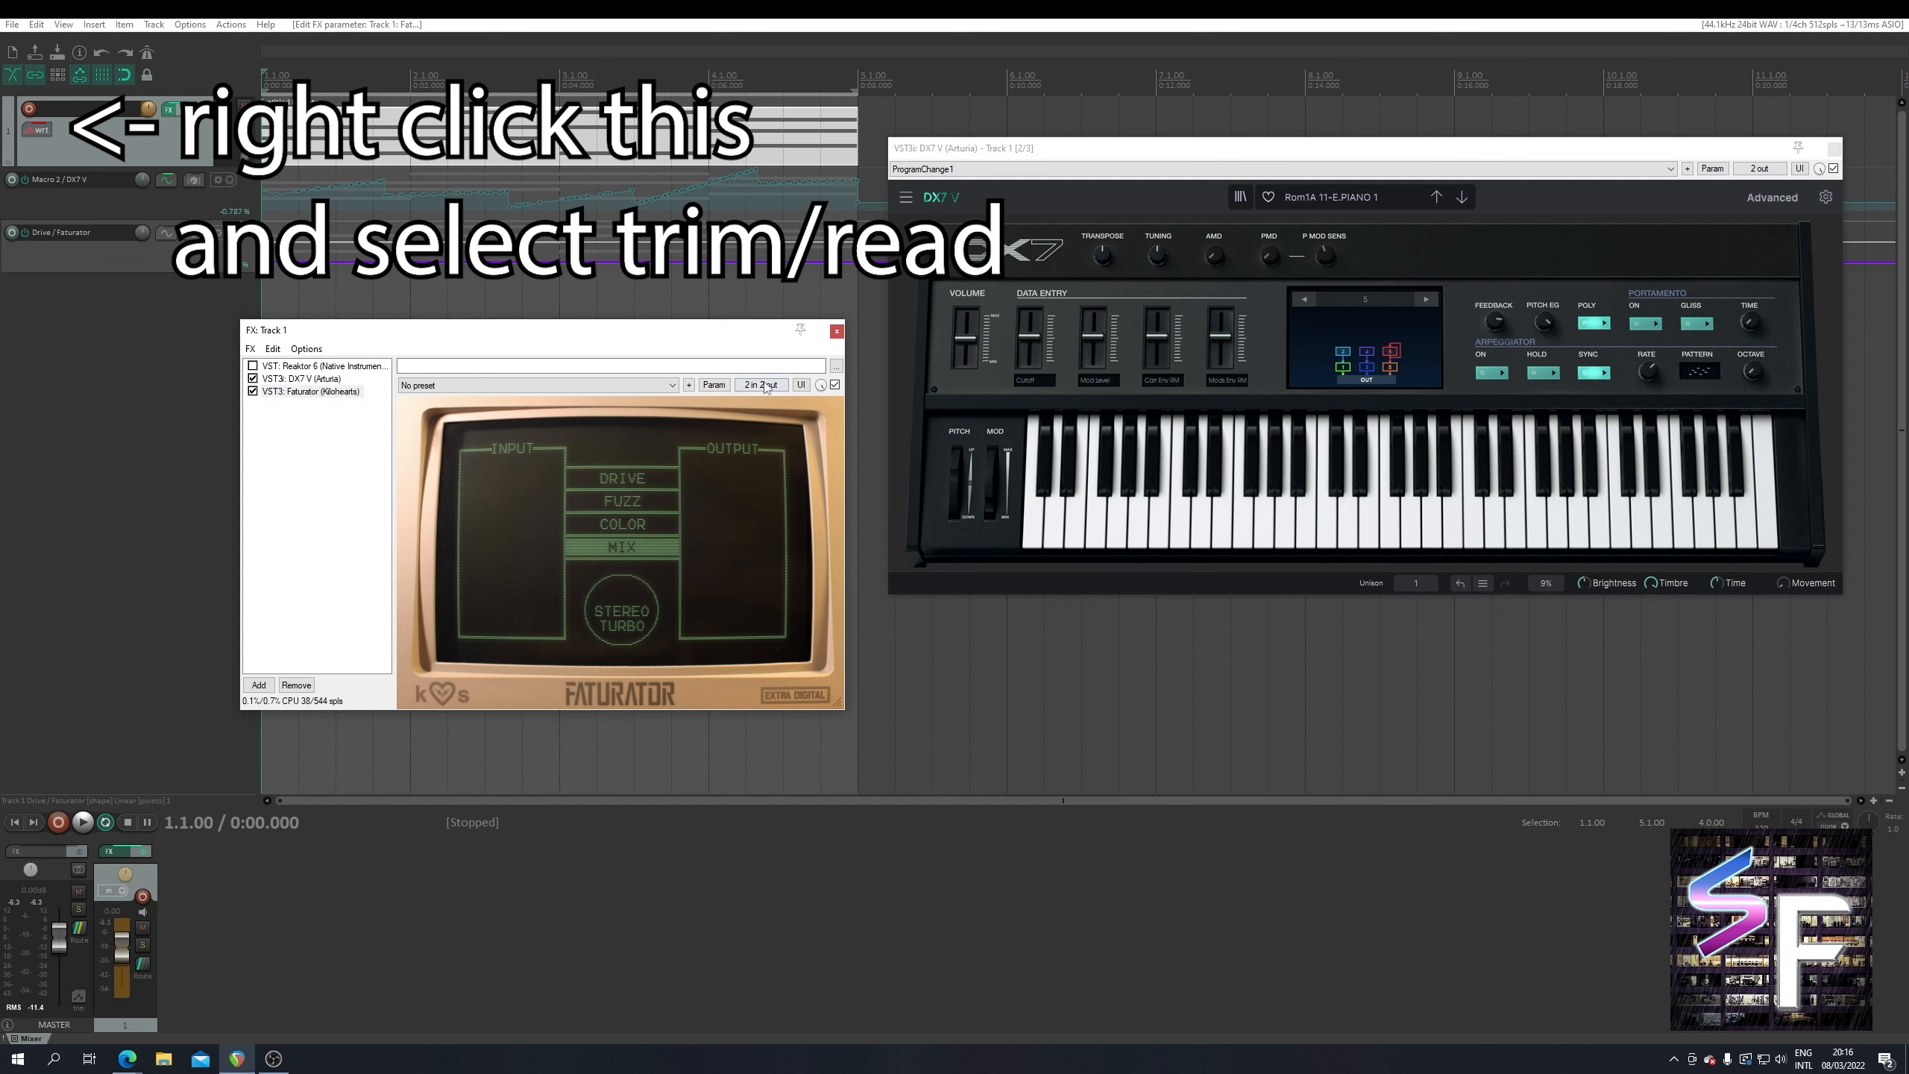
{"action": "left_click", "coordinate": [719, 386]}
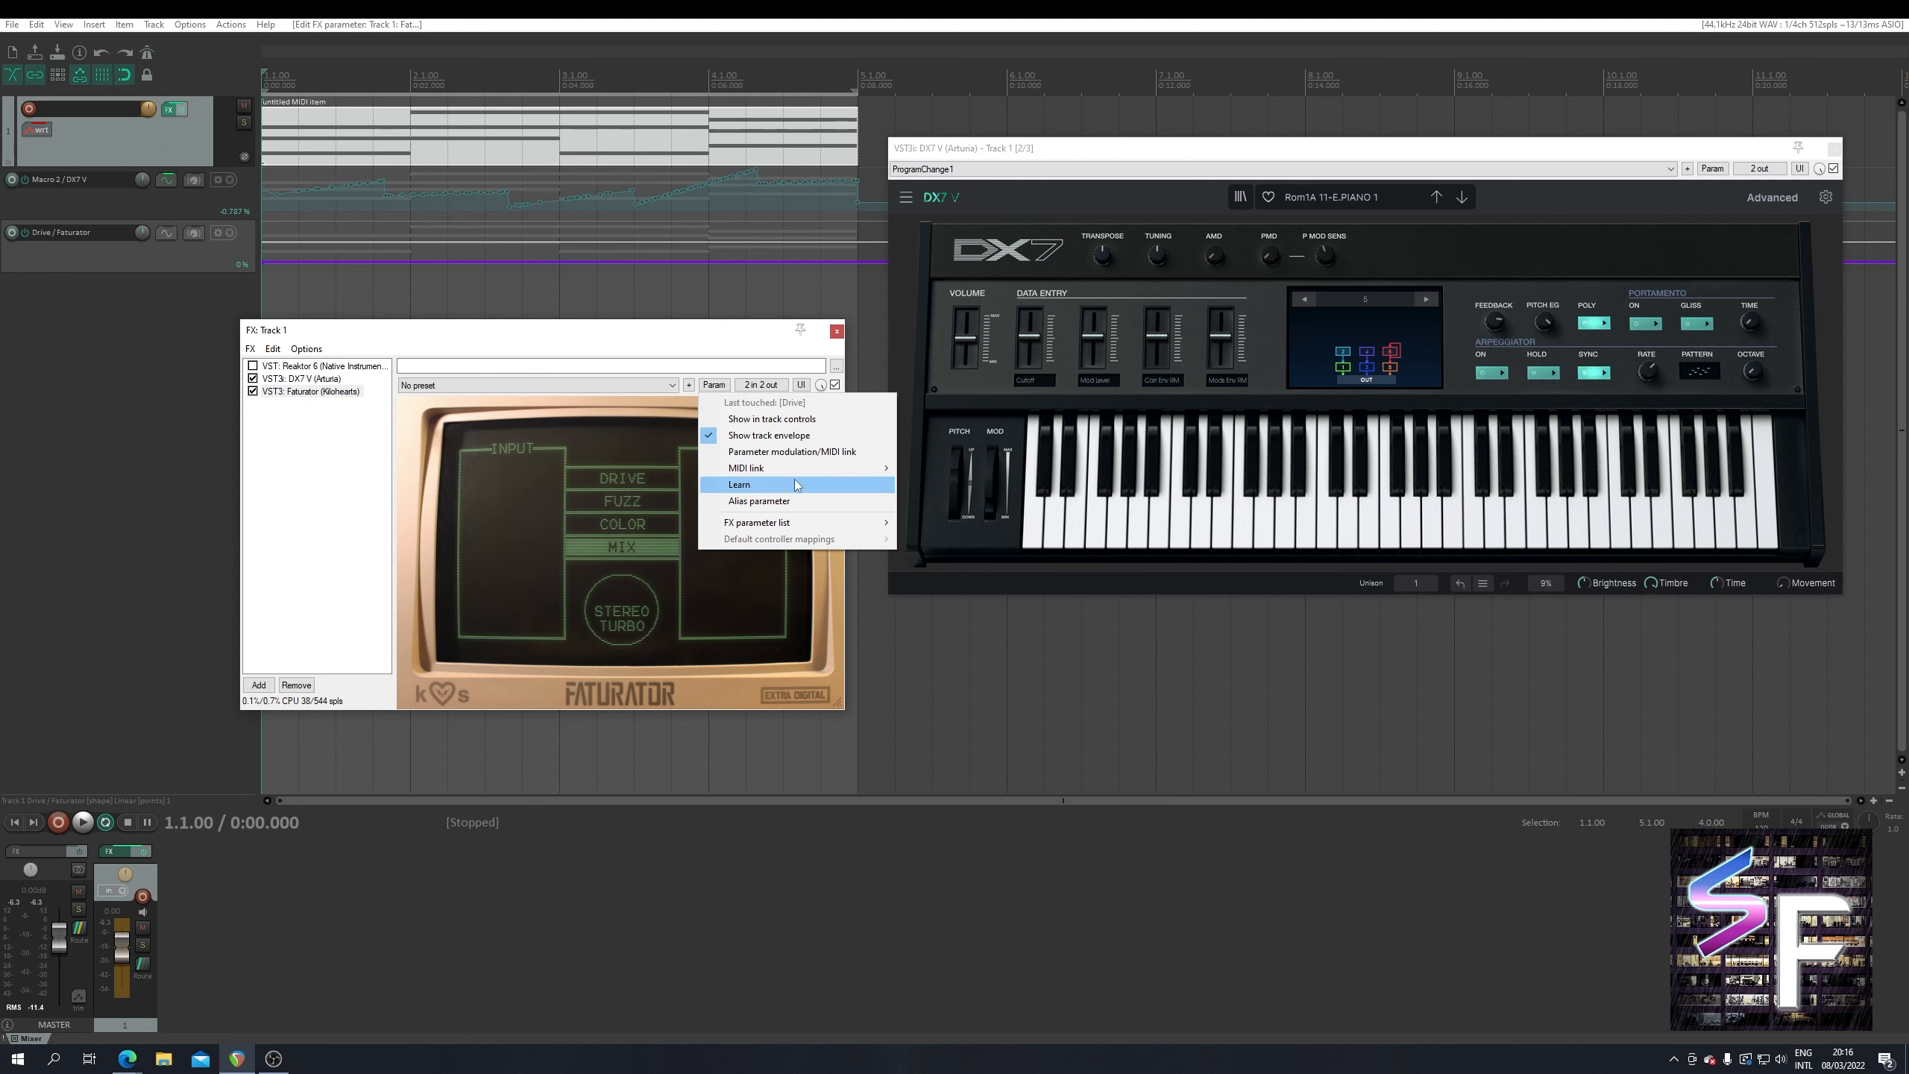
{"action": "mouse_move", "coordinate": [808, 475]}
{"action": "mouse_move", "coordinate": [978, 484]}
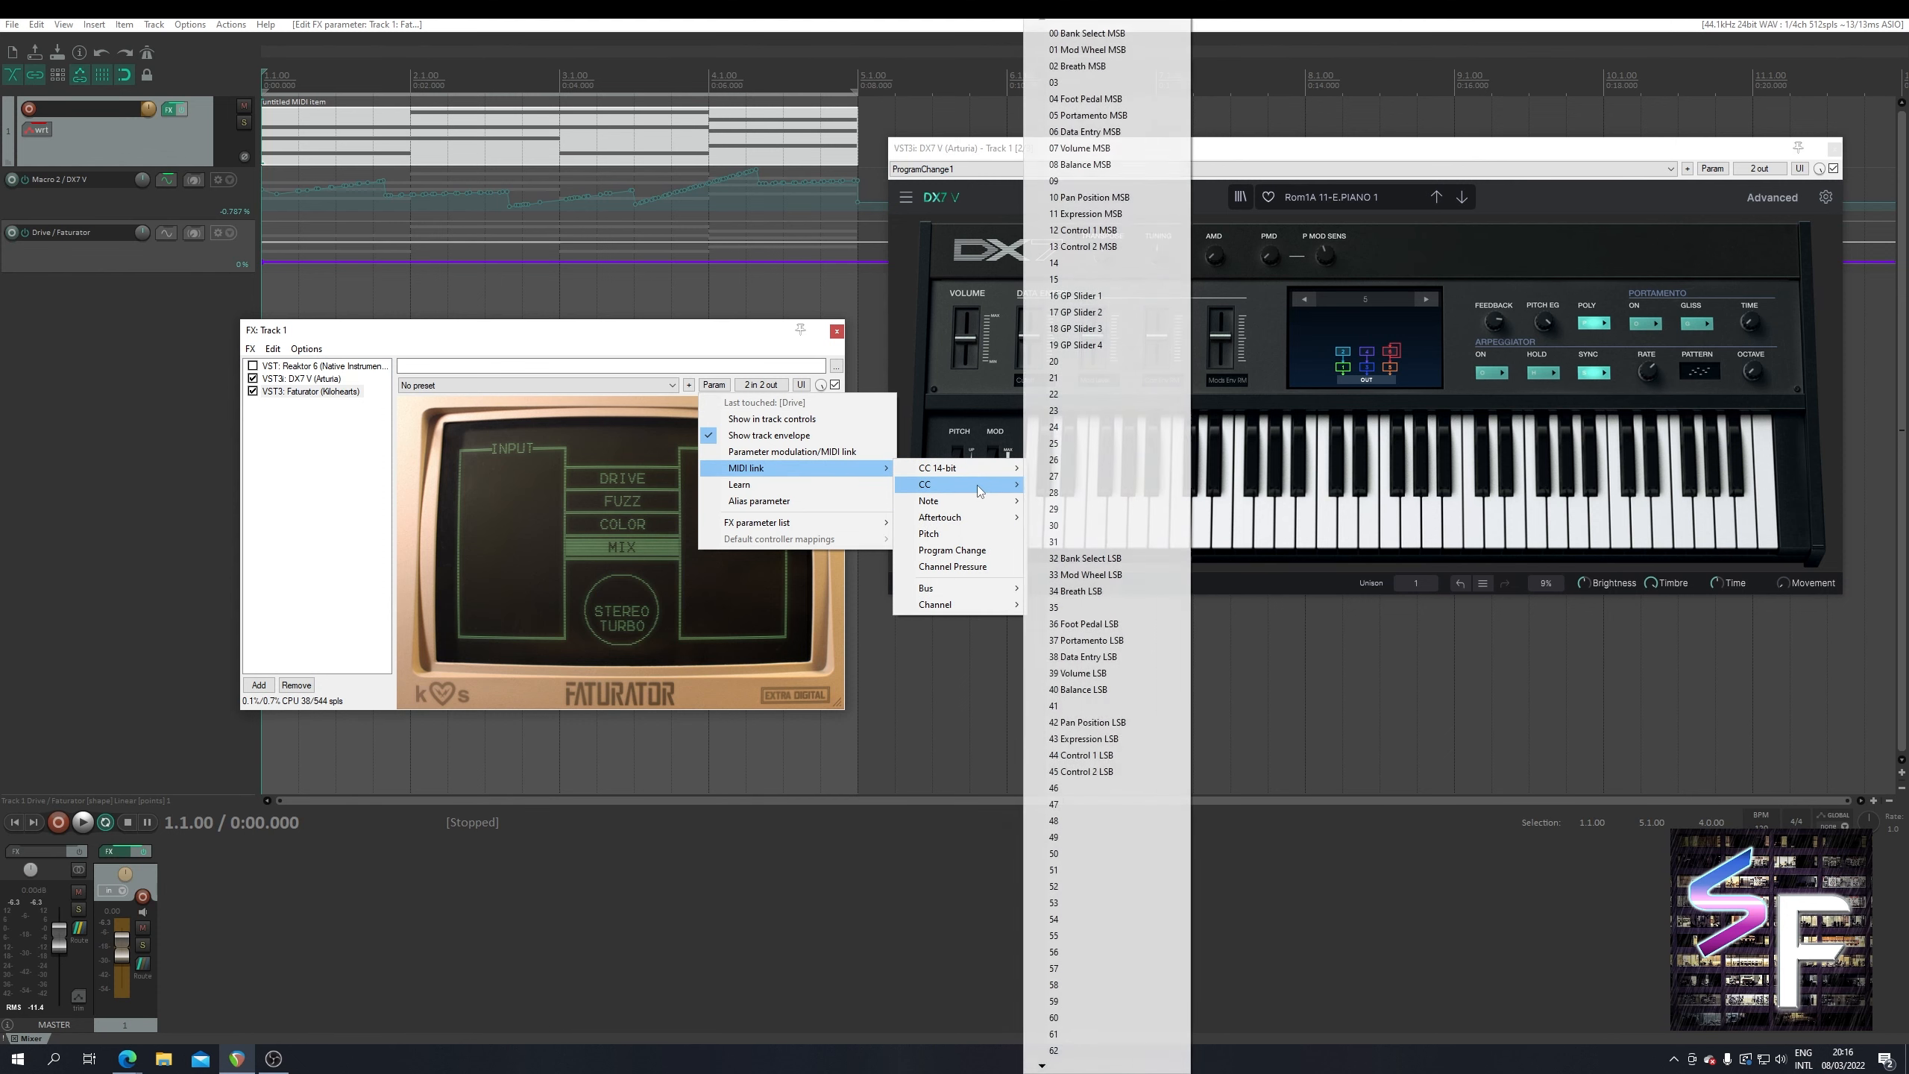
{"action": "left_click", "coordinate": [1096, 83]}
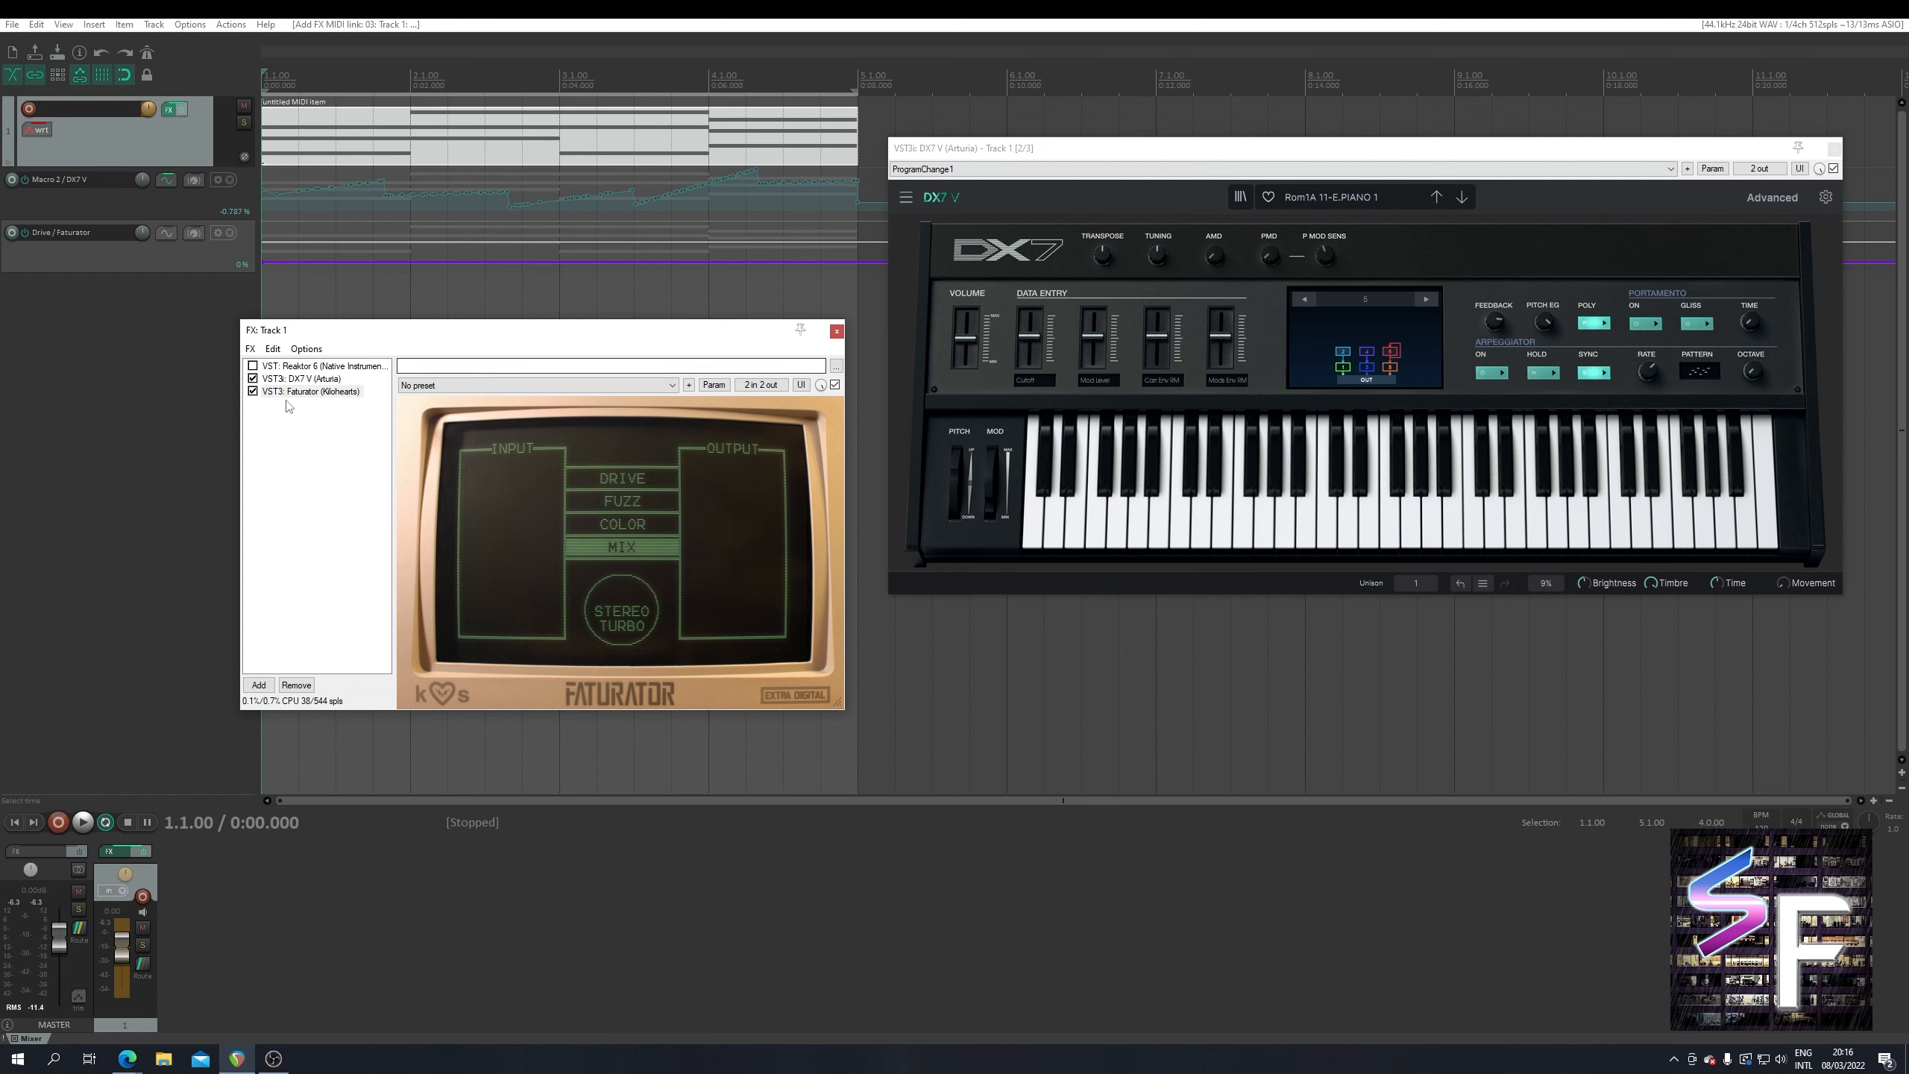
- Re-enable Reaktor and play the loop to preview the LFO modulating the Faturator's Drive
{"action": "left_click", "coordinate": [253, 366]}
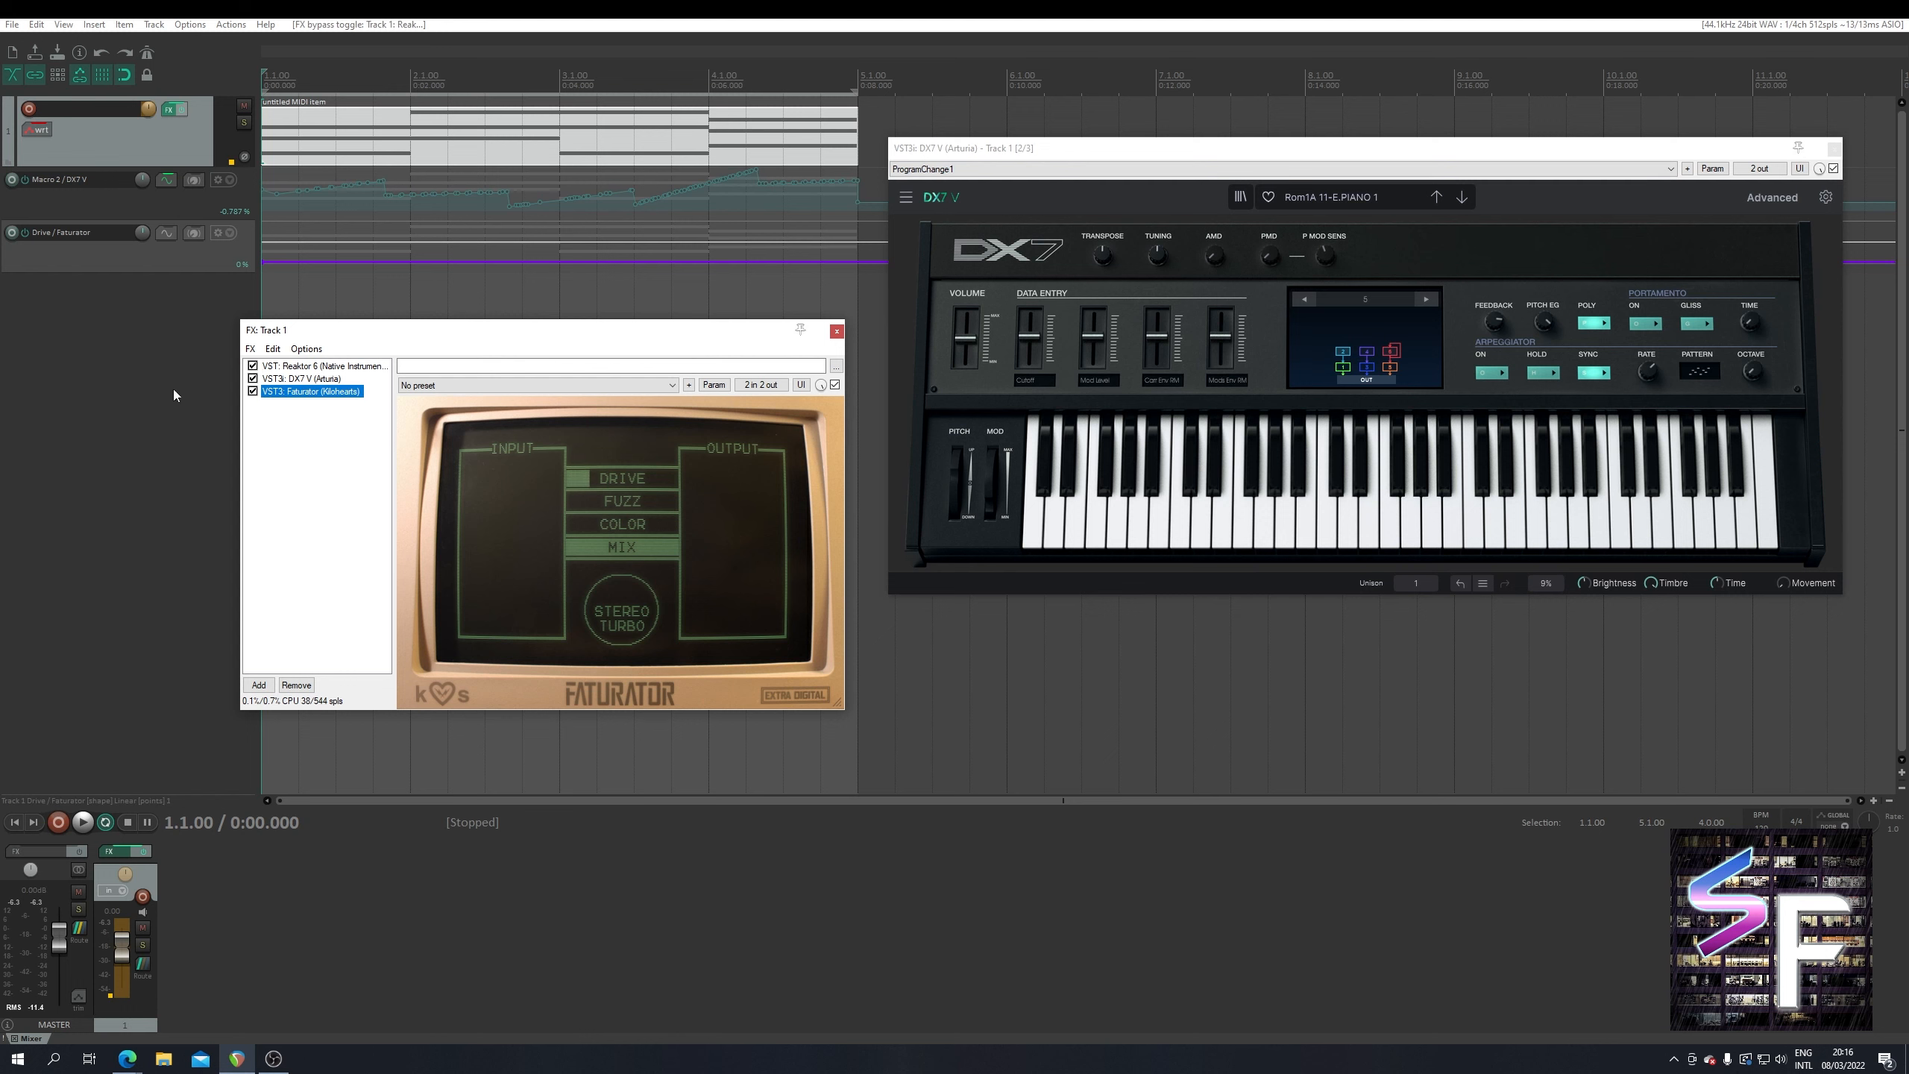
{"action": "key", "text": "space"}
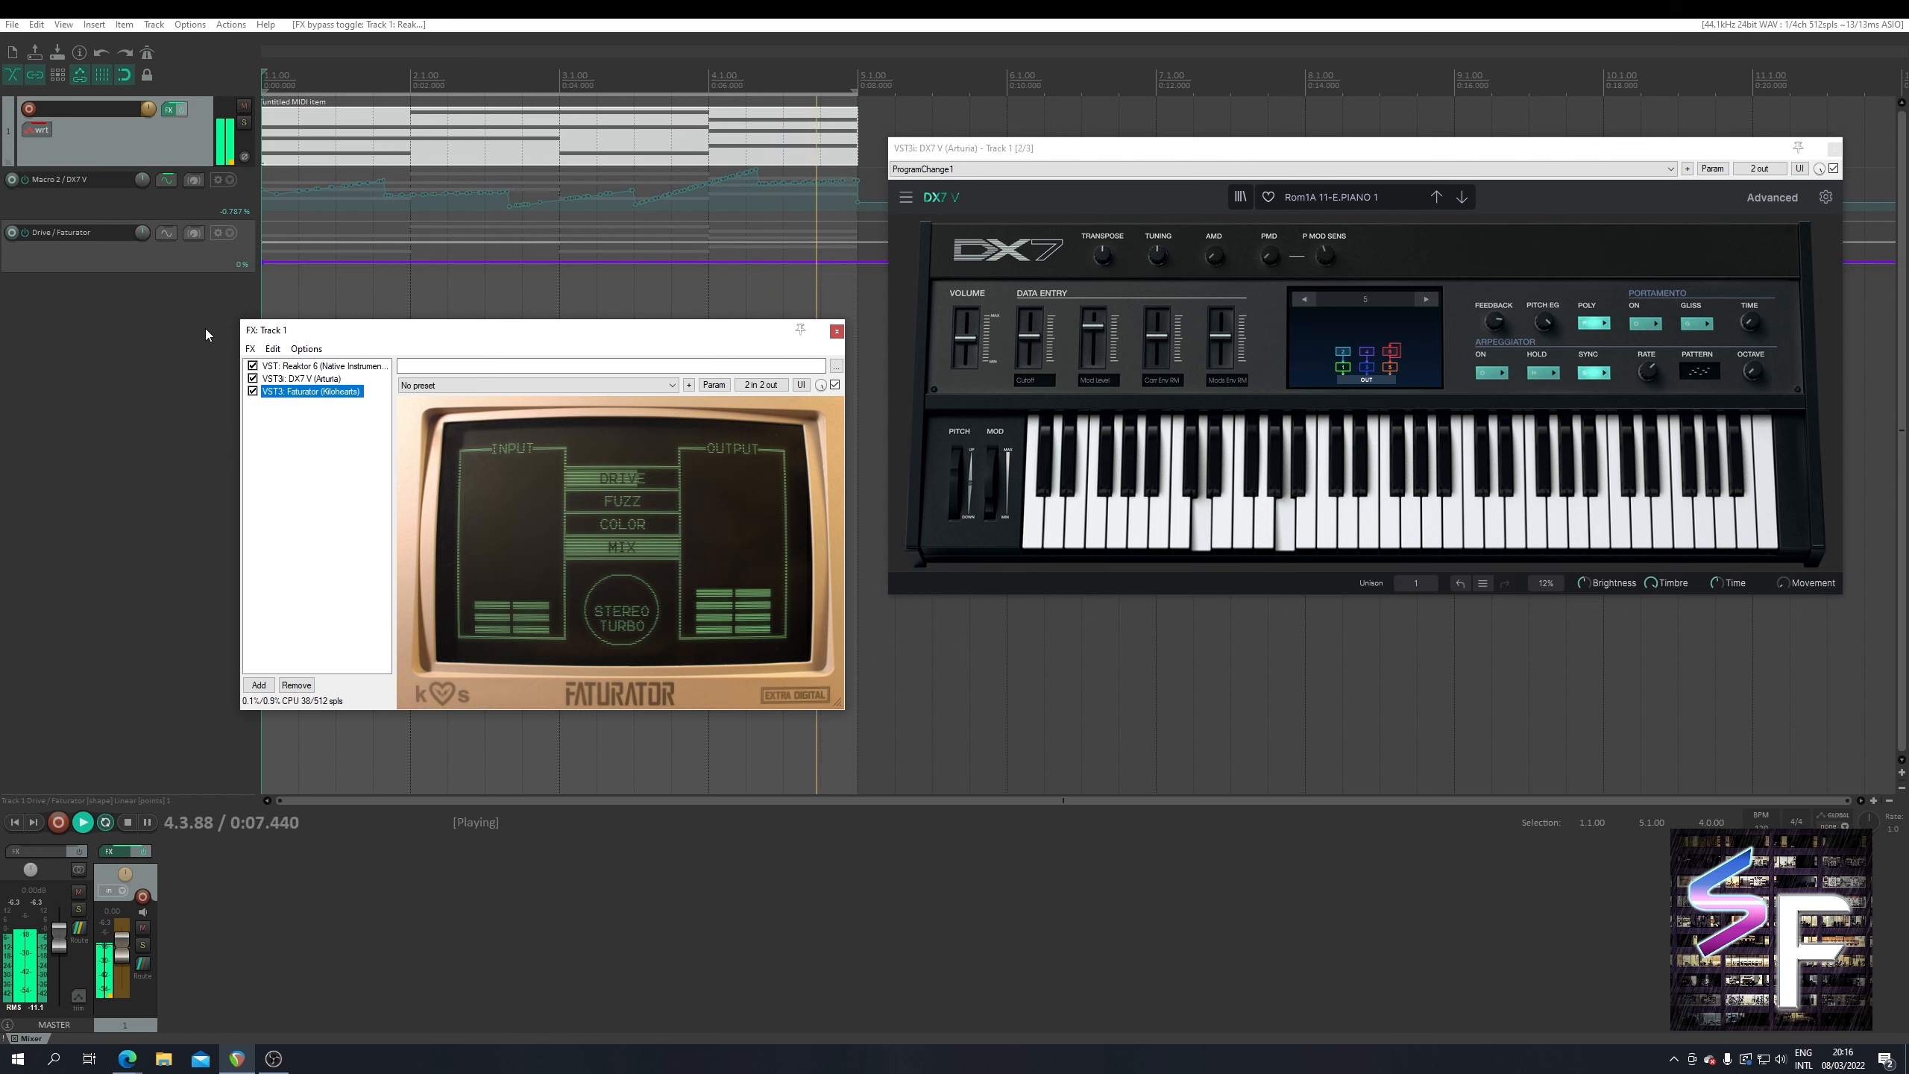
{"action": "key", "text": "space"}
- Arm the Drive envelope, record the LFO movement into it during playback, and disarm it again
{"action": "left_click", "coordinate": [12, 233]}
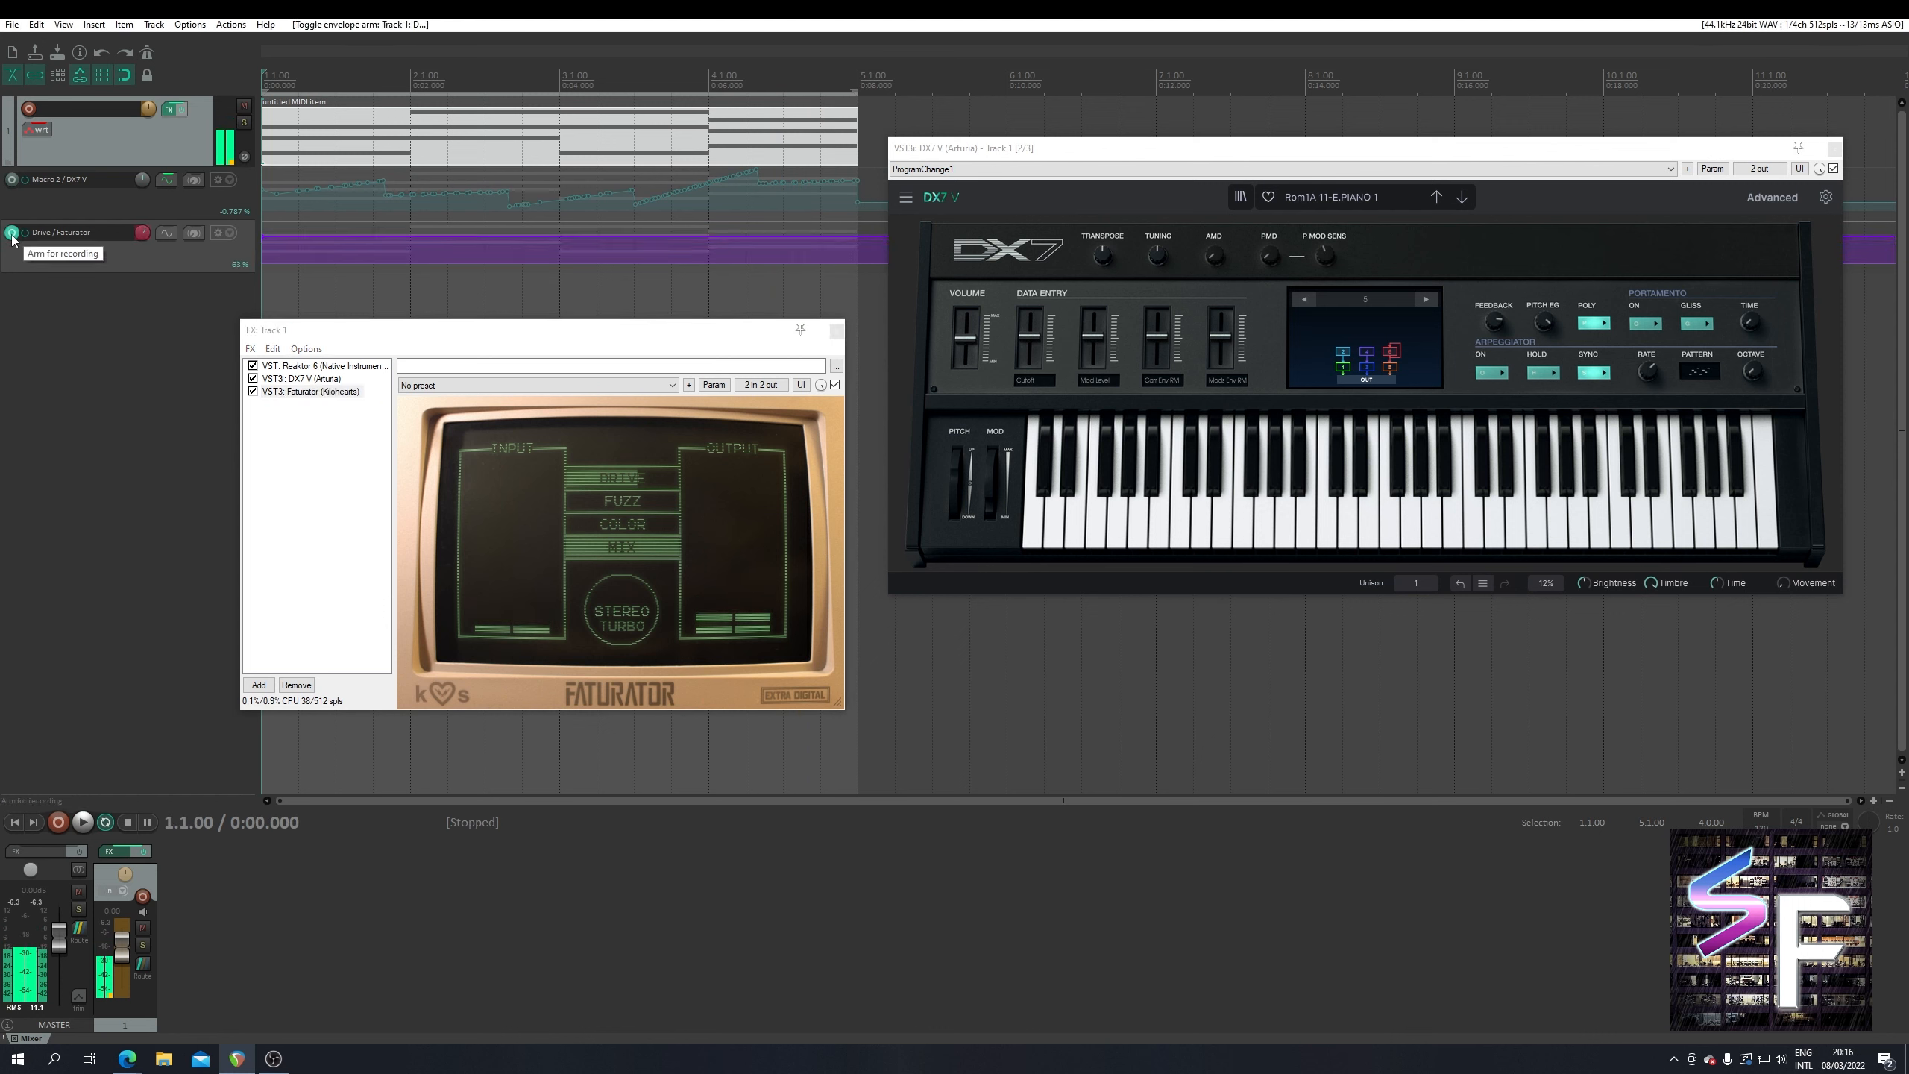
{"action": "key", "text": "space"}
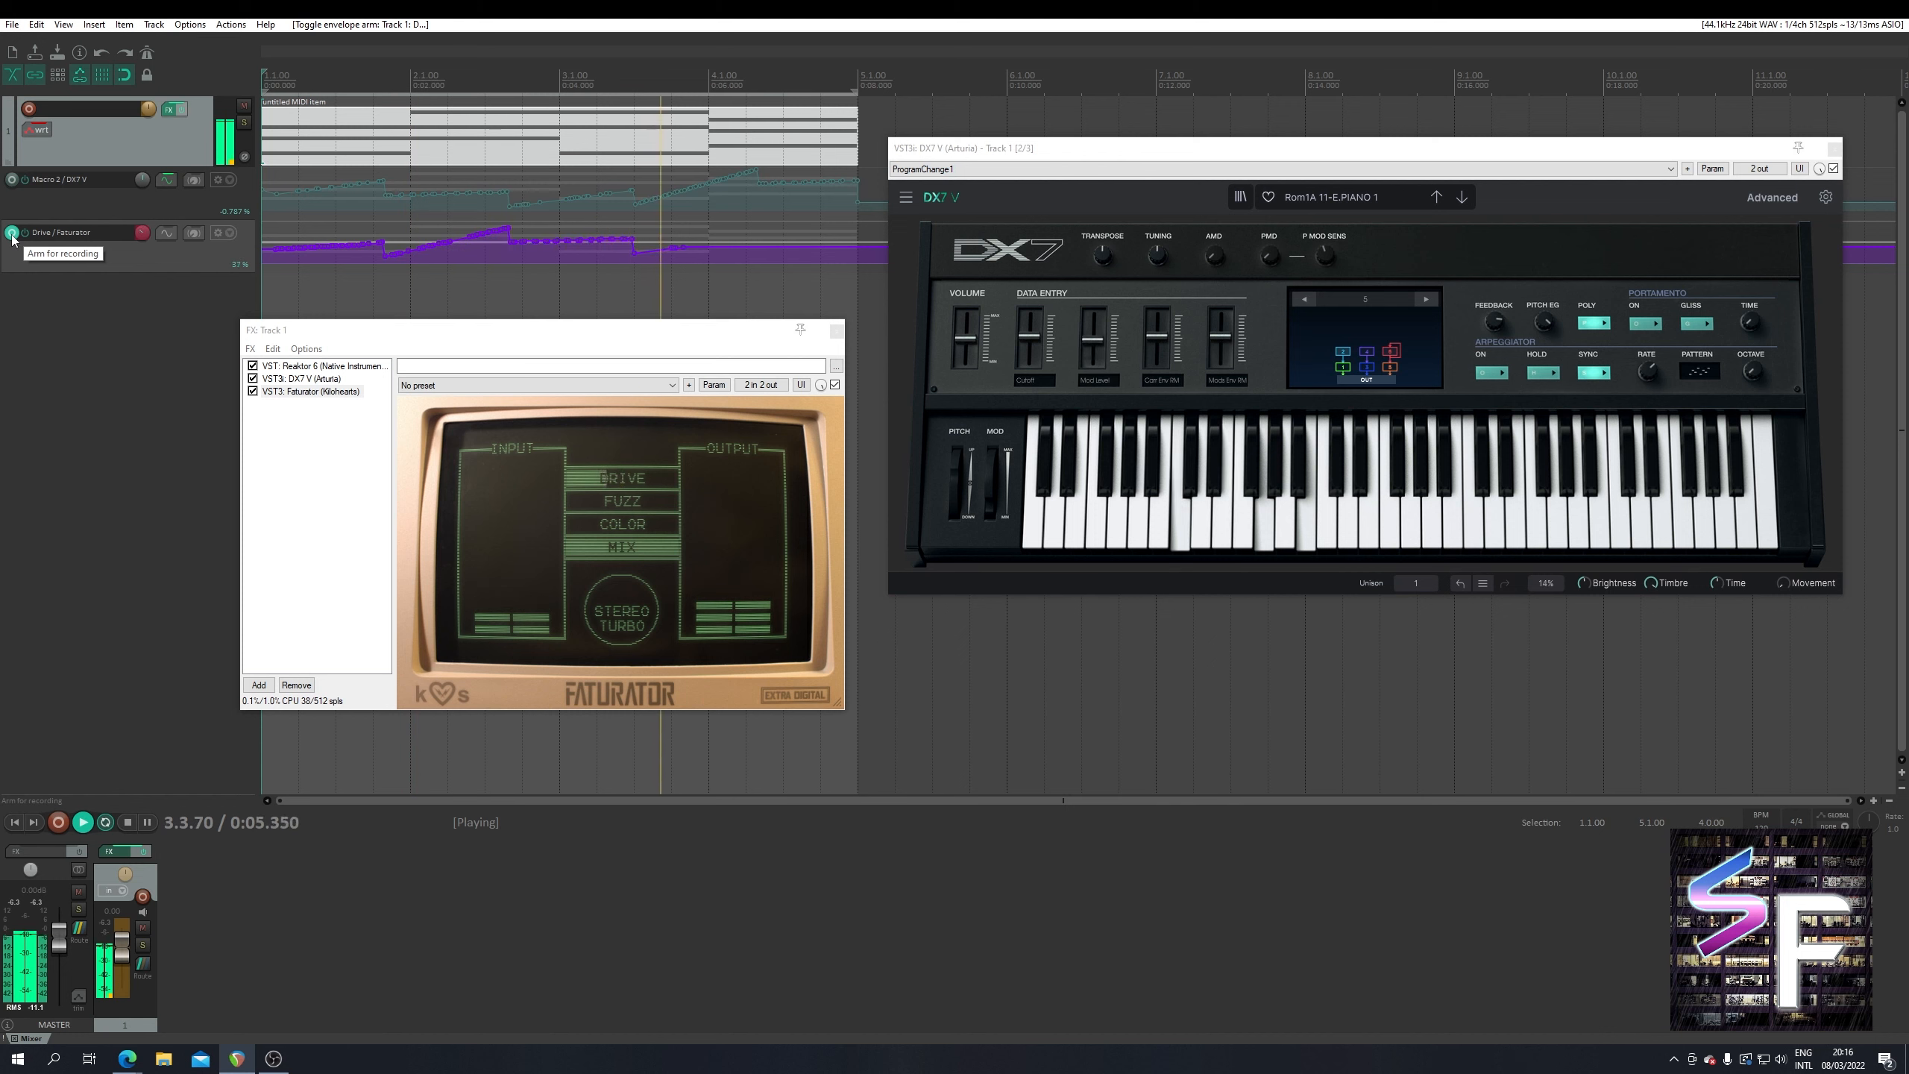
{"action": "left_click", "coordinate": [12, 234]}
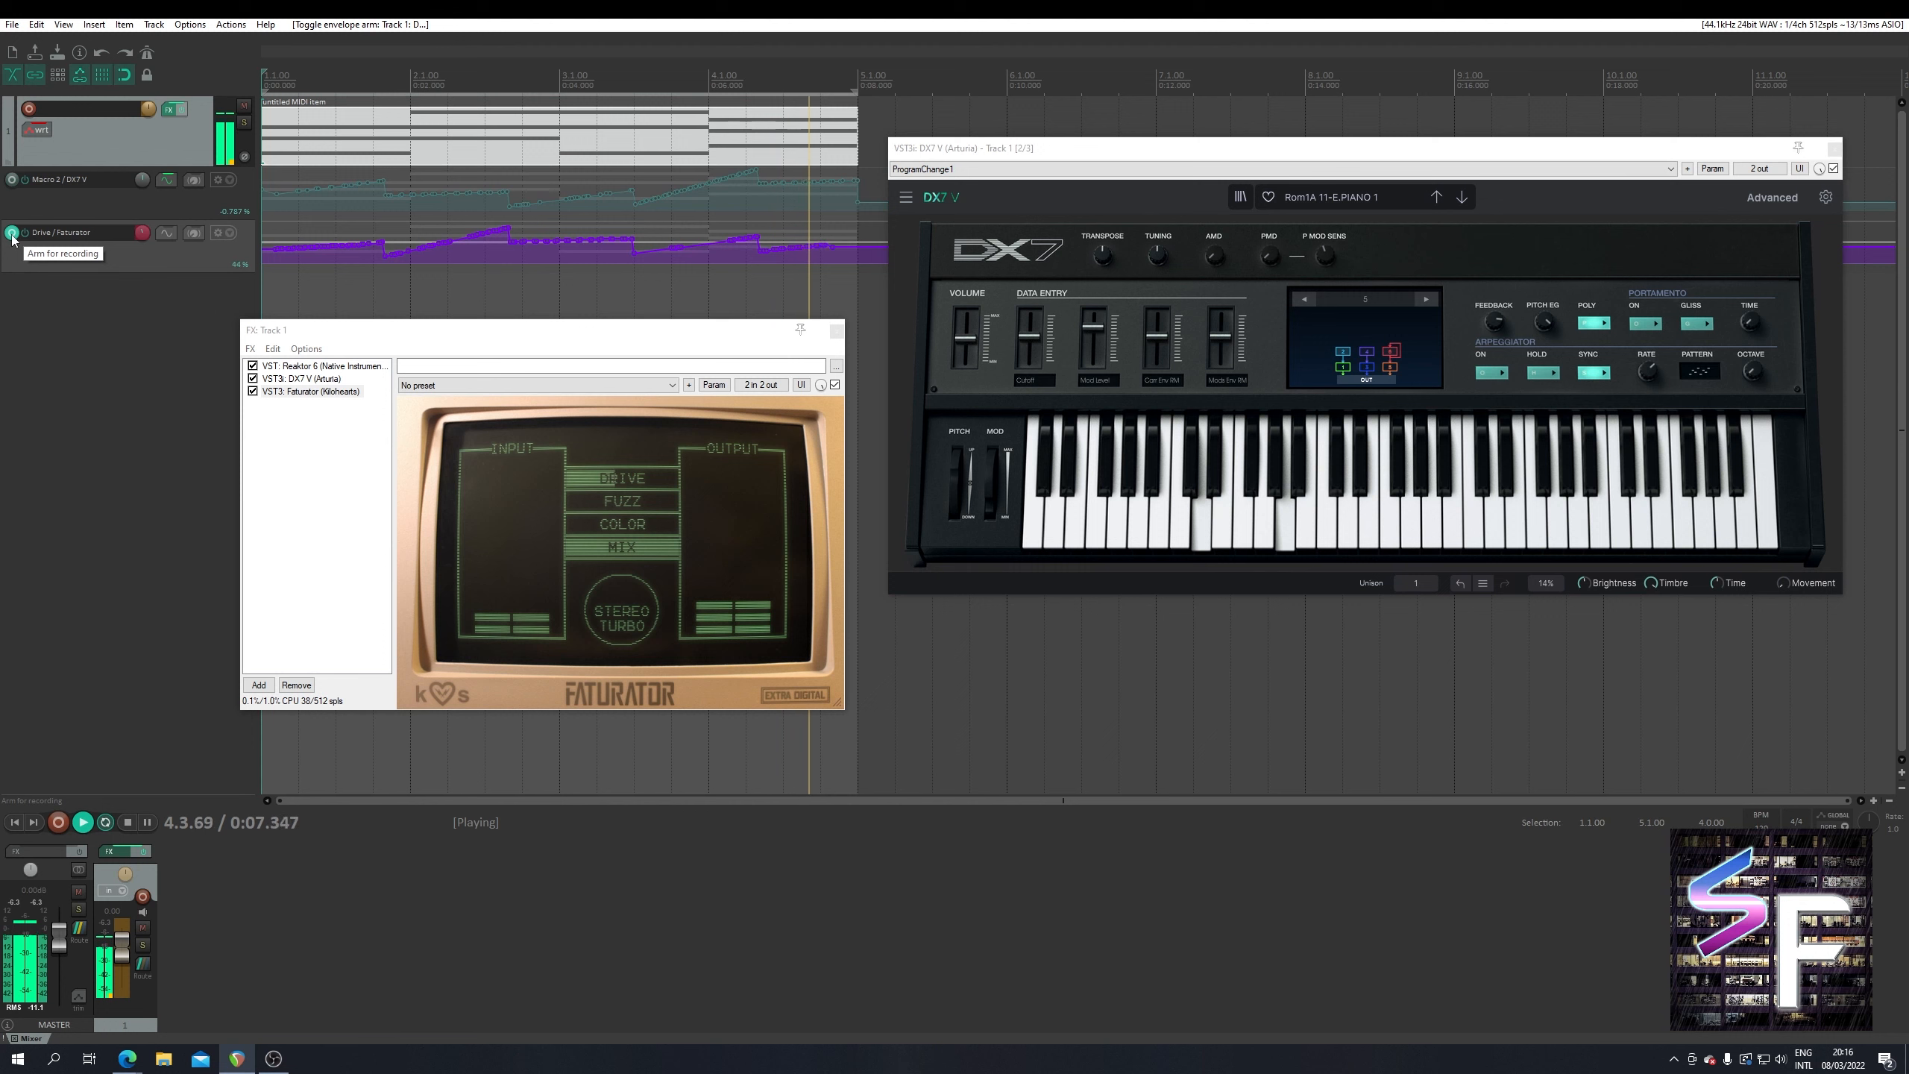
- Bypass Reaktor during playback to hear the recorded Drive automation on its own, and stop the transport
{"action": "left_click", "coordinate": [252, 366]}
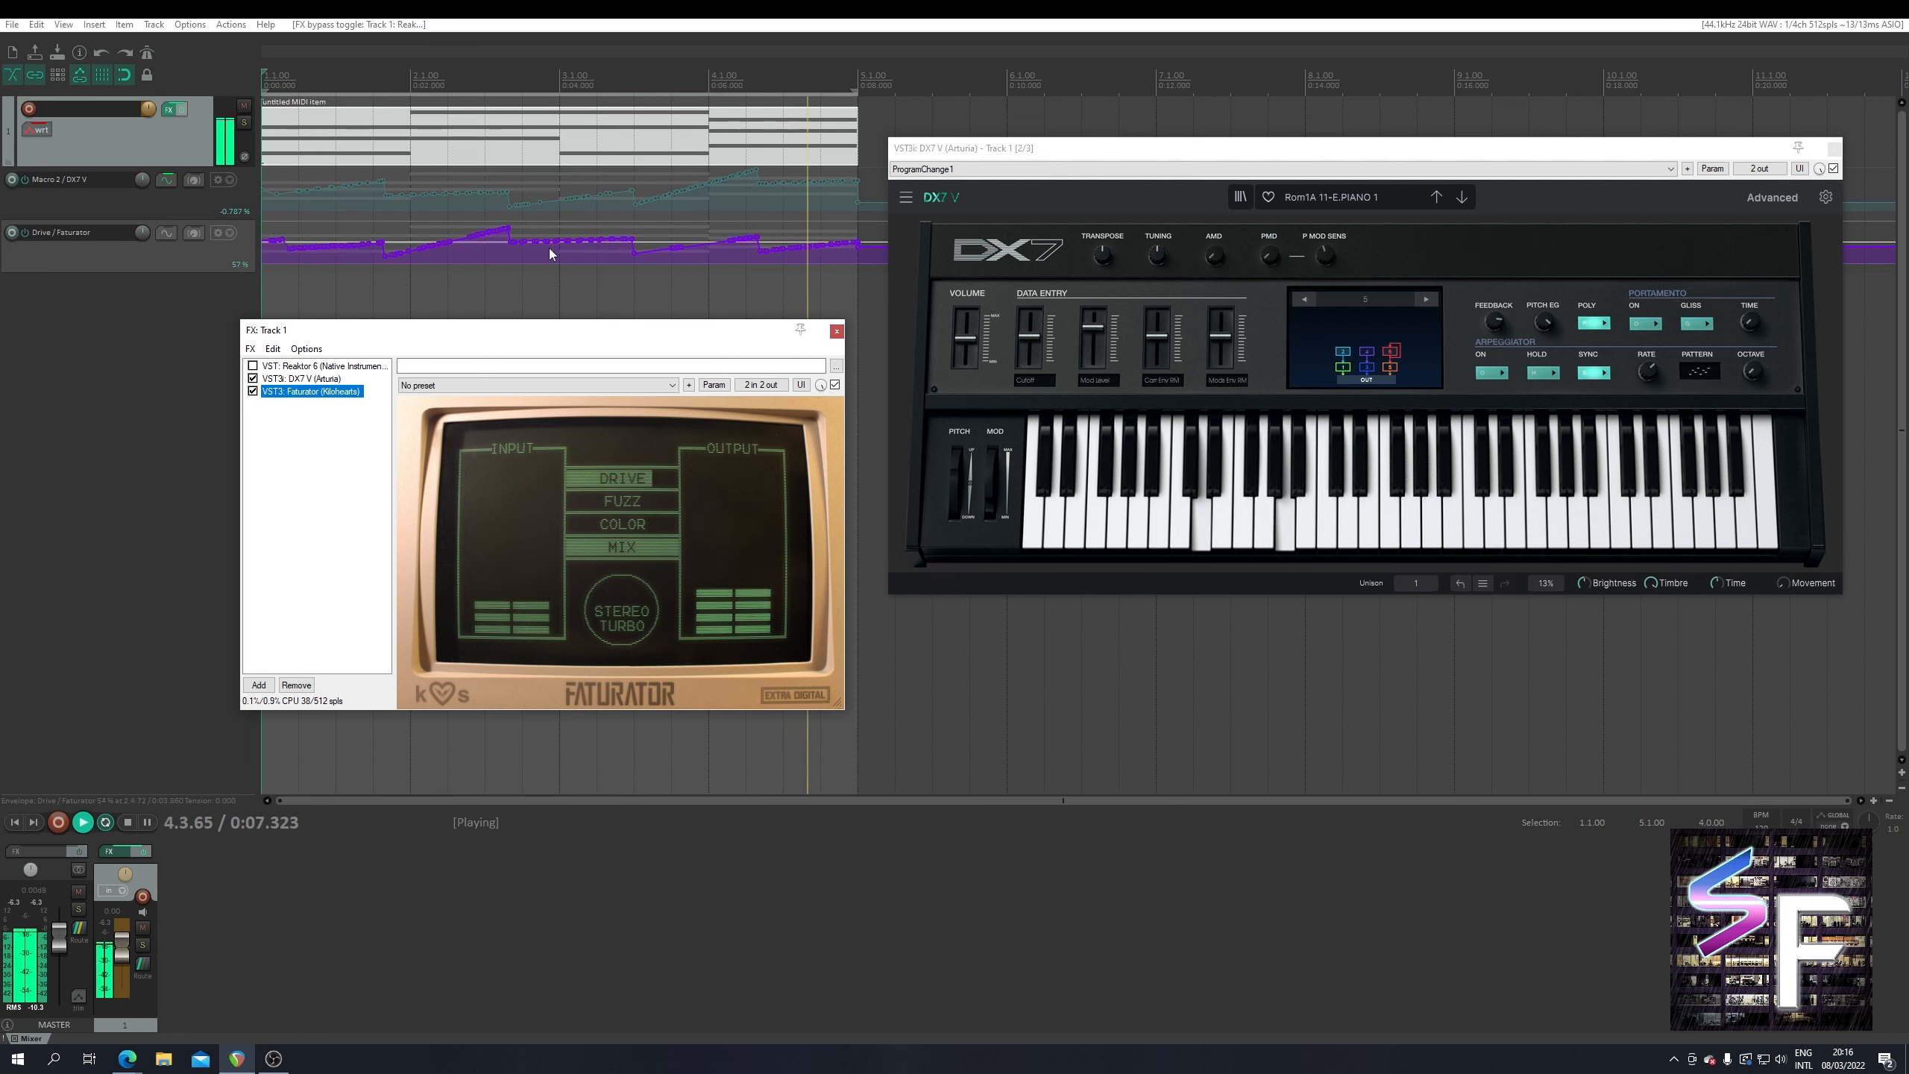
{"action": "key", "text": "space"}
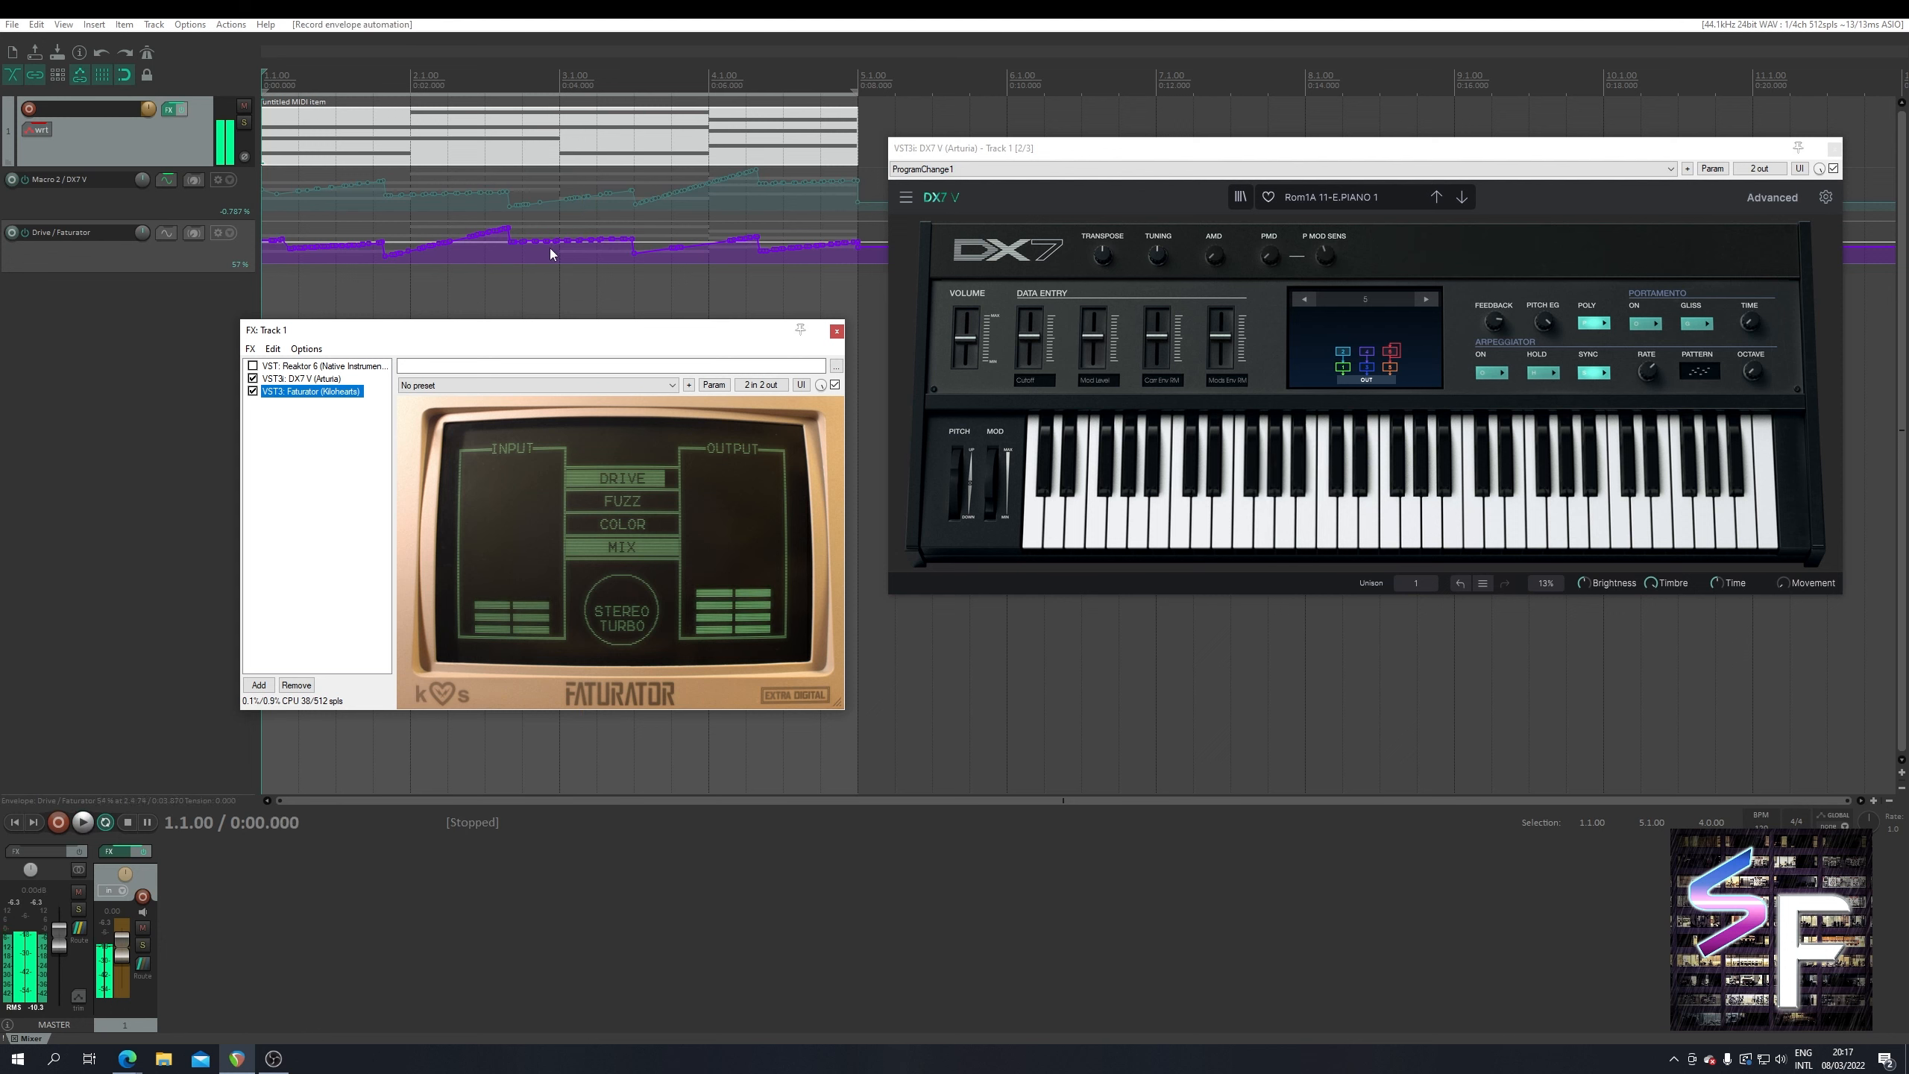
{"action": "left_click", "coordinate": [589, 535]}
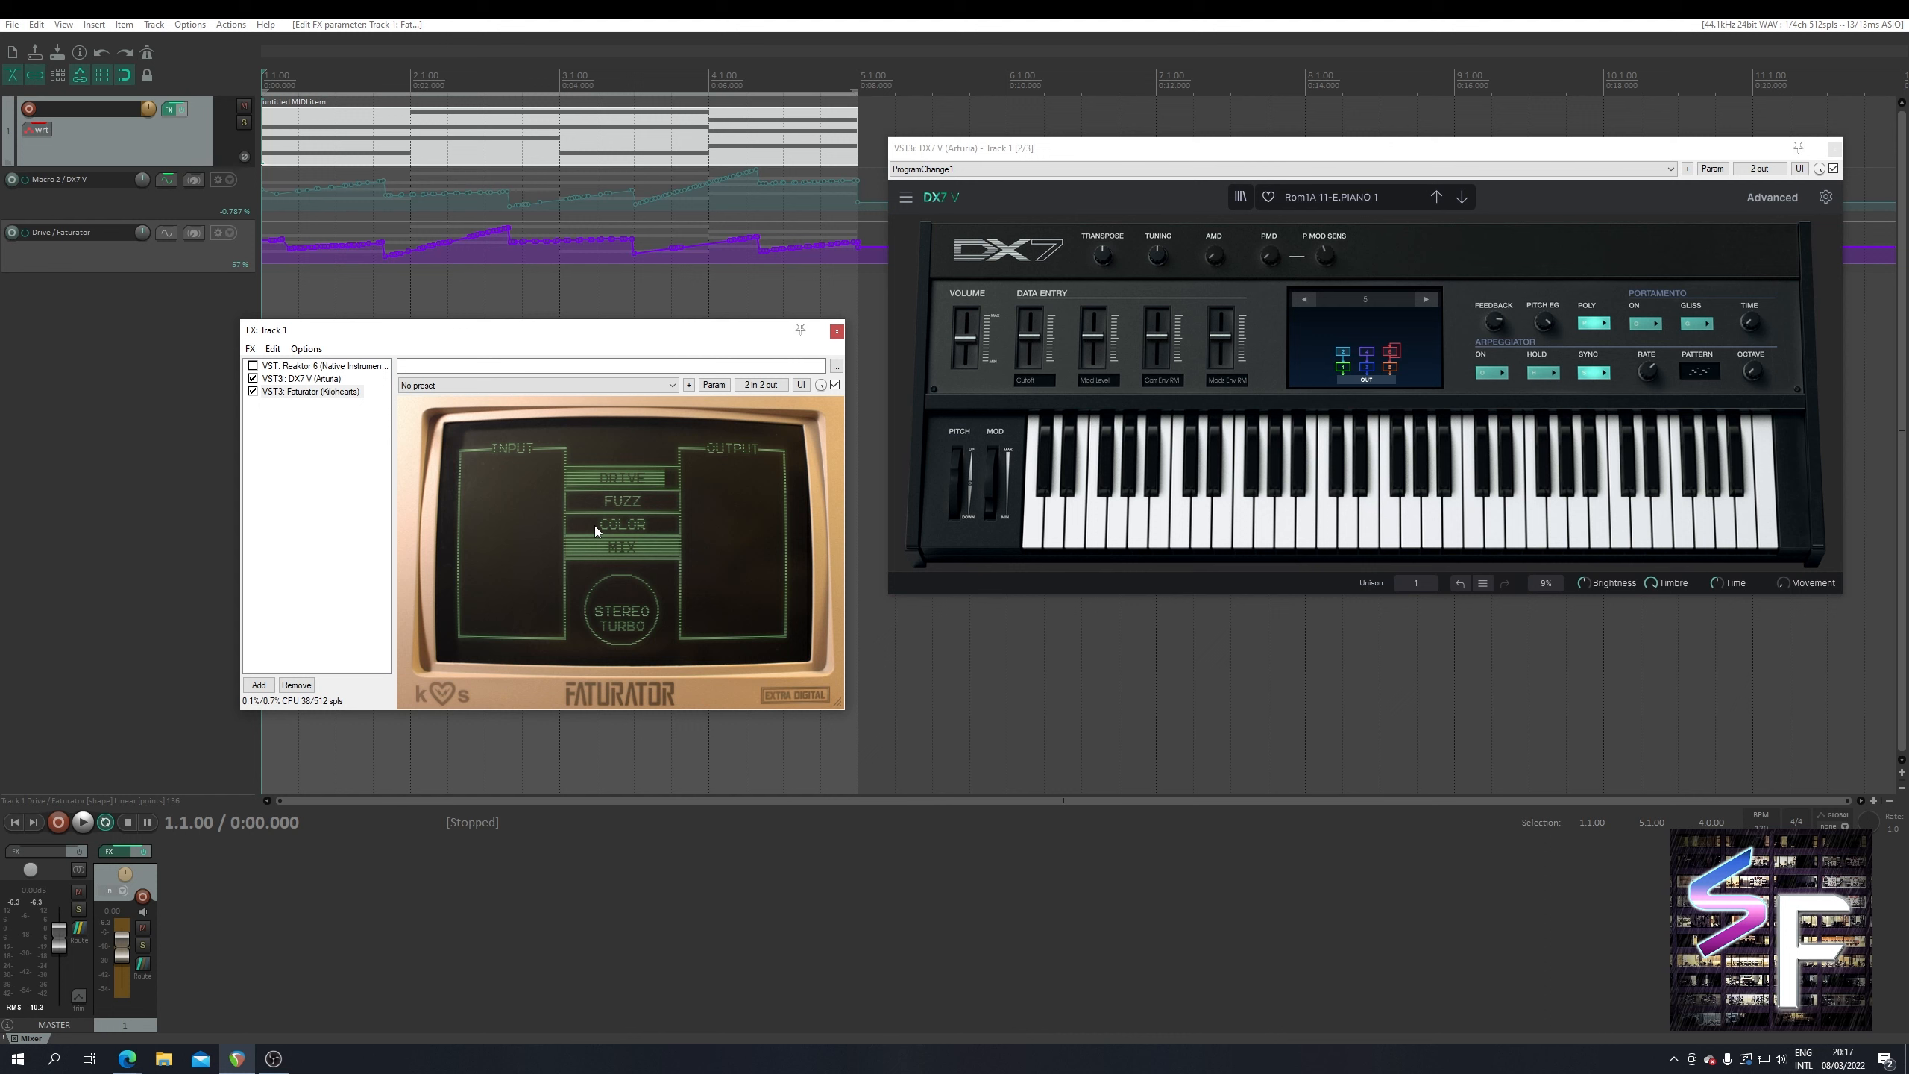
{"action": "left_click", "coordinate": [337, 464]}
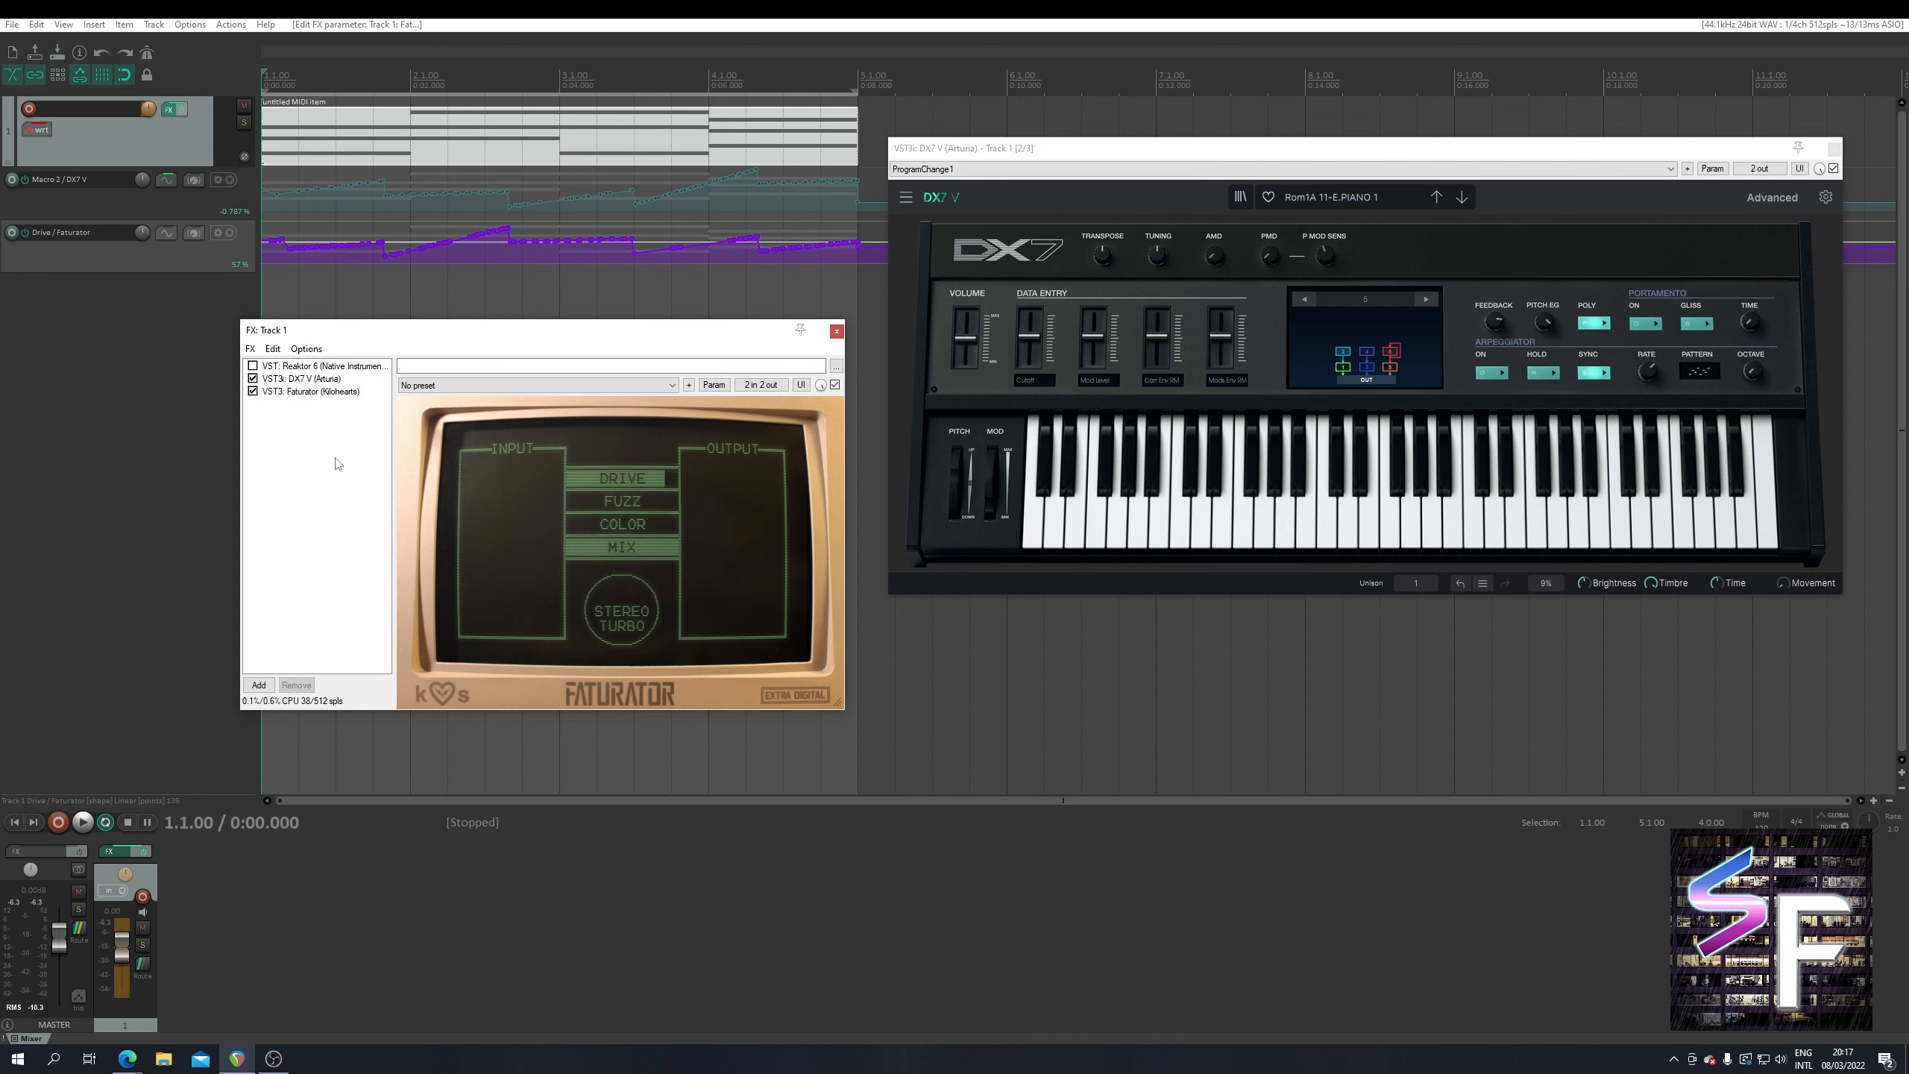